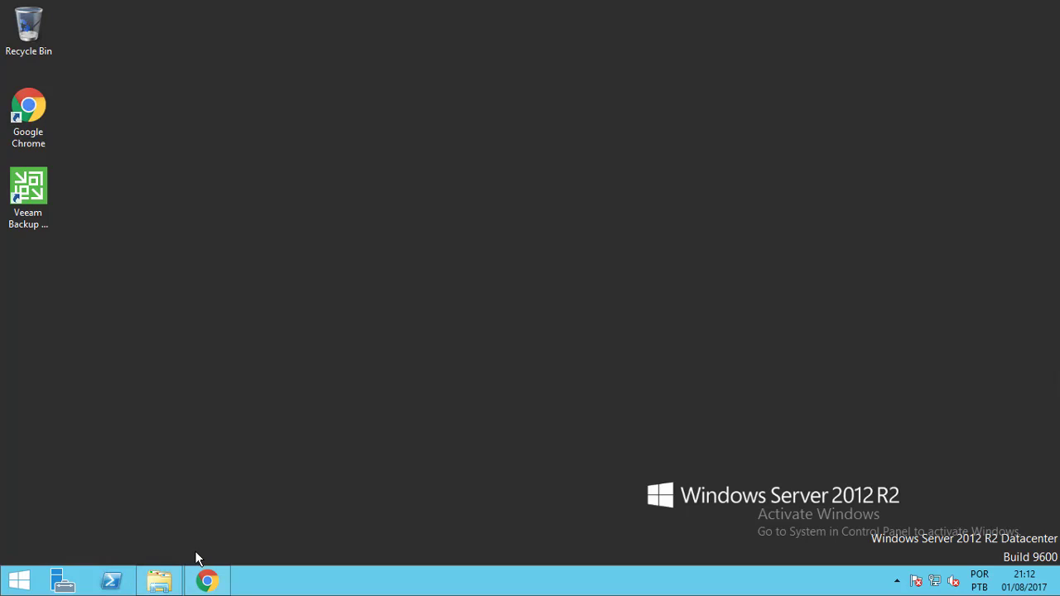
# Open Chrome to the vSphere login page and enter the SSO administrator username
pyautogui.click(209, 583)
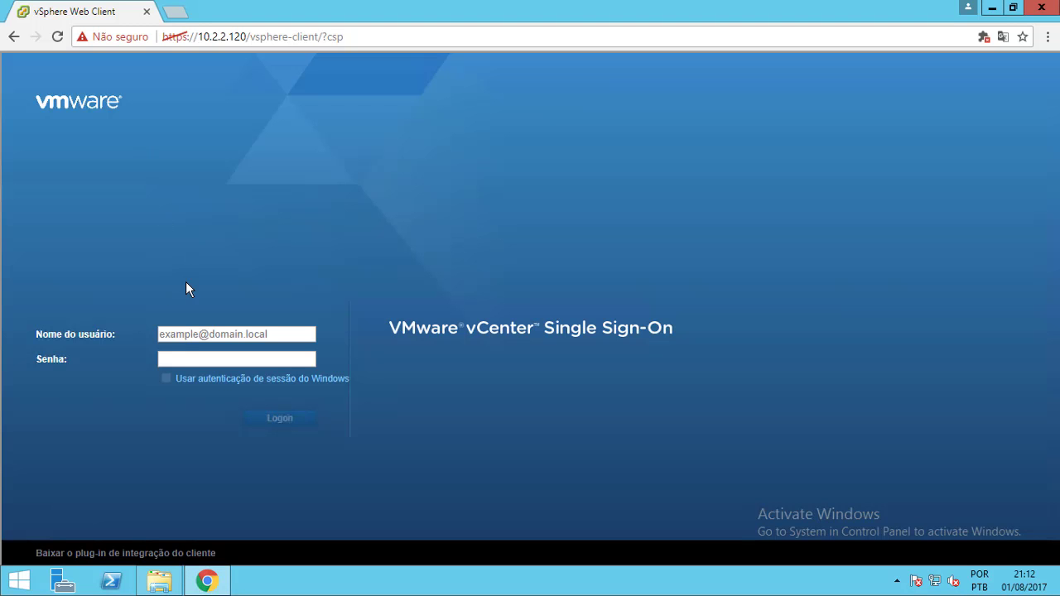
pyautogui.click(202, 334)
pyautogui.write('adminstra')
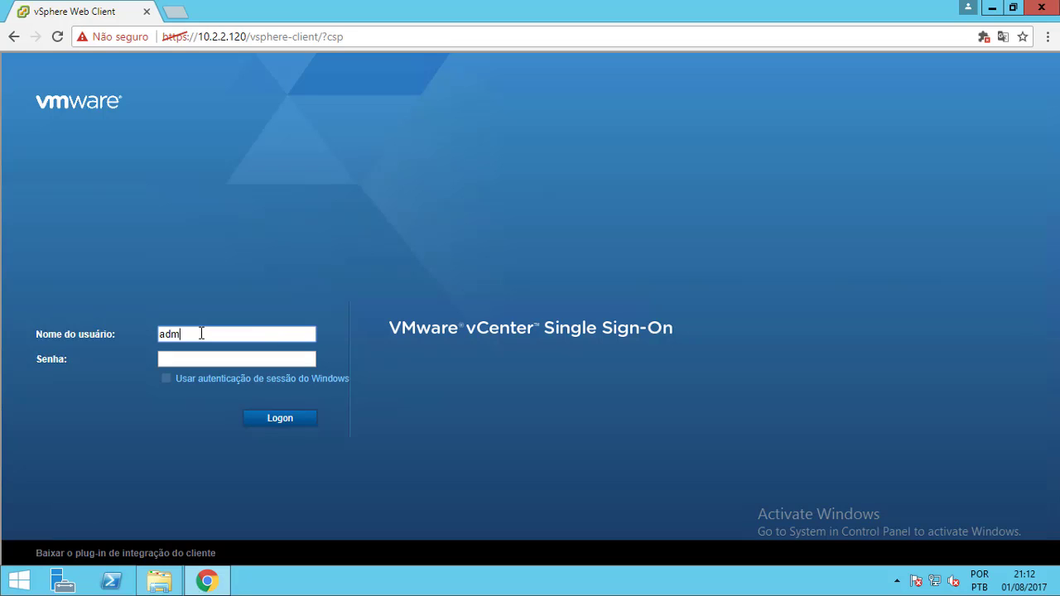
pyautogui.press('BackSpace')
pyautogui.press('BackSpace')
pyautogui.write('rator')
pyautogui.press('BackSpace')
pyautogui.press('BackSpace')
pyautogui.press('BackSpace')
pyautogui.press('BackSpace')
pyautogui.press('BackSpace')
pyautogui.press('BackSpace')
pyautogui.press('BackSpace')
pyautogui.press('BackSpace')
pyautogui.write('nistrator@vsphere.local')
# Enter the account password, then retype it after the rejected attempt and log on
pyautogui.press('Tab')
pyautogui.write('•••••')
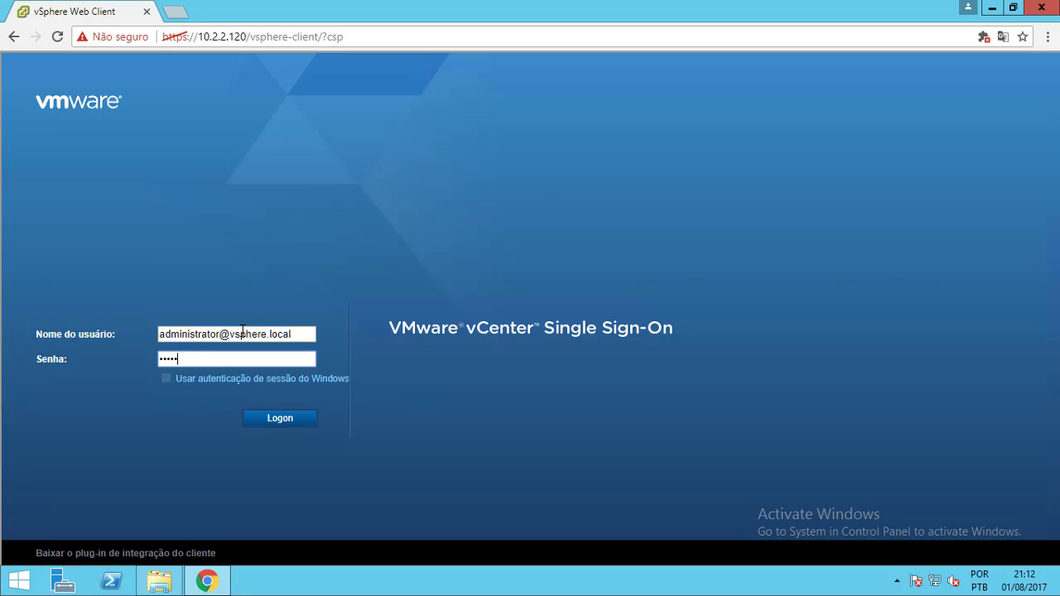
pyautogui.press('BackSpace')
pyautogui.press('BackSpace')
pyautogui.press('BackSpace')
pyautogui.press('BackSpace')
pyautogui.press('BackSpace')
pyautogui.write('•••••••••••')
pyautogui.press('Return')
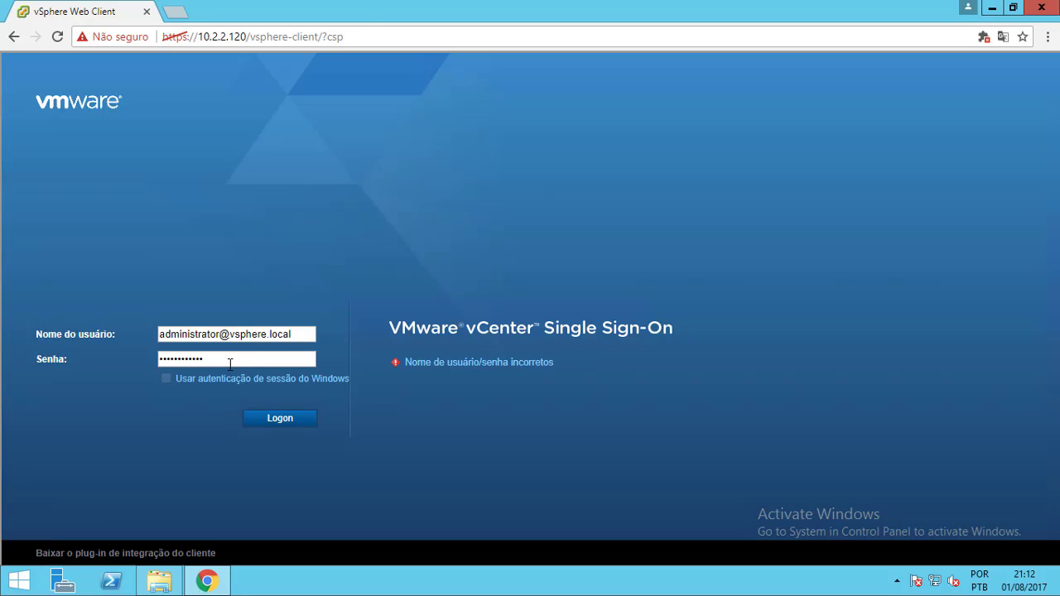
pyautogui.click(230, 364)
pyautogui.press('BackSpace')
pyautogui.press('BackSpace')
pyautogui.press('BackSpace')
pyautogui.press('BackSpace')
pyautogui.press('BackSpace')
pyautogui.press('BackSpace')
pyautogui.press('BackSpace')
pyautogui.press('BackSpace')
pyautogui.press('BackSpace')
pyautogui.press('BackSpace')
pyautogui.press('BackSpace')
pyautogui.write('•••••••••••••')
pyautogui.press('Return')
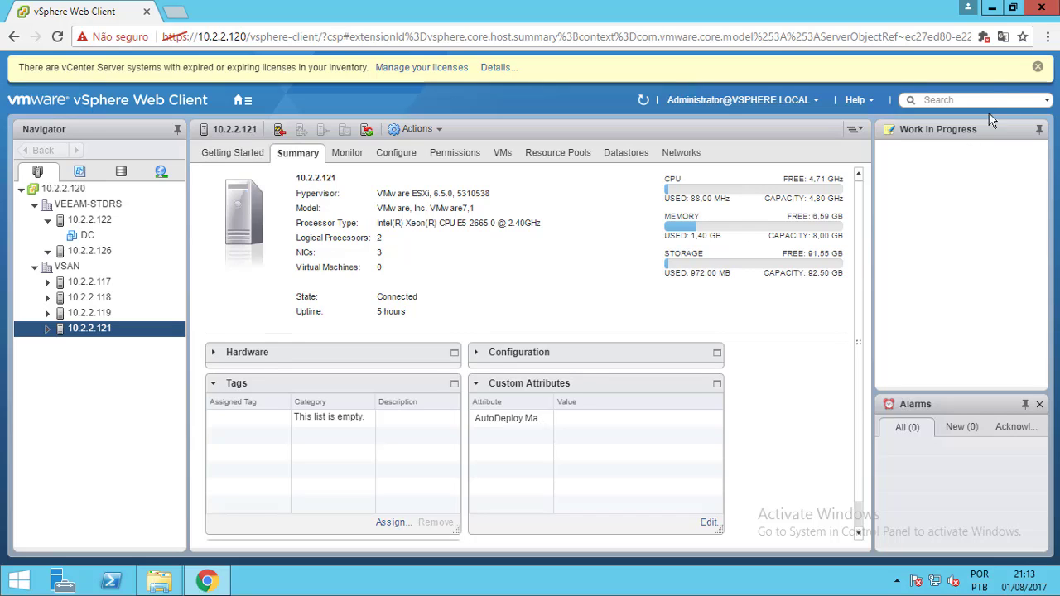
# Close the expiring-licence warning banner above host 10.2.2.121's Summary page
pyautogui.click(1038, 67)
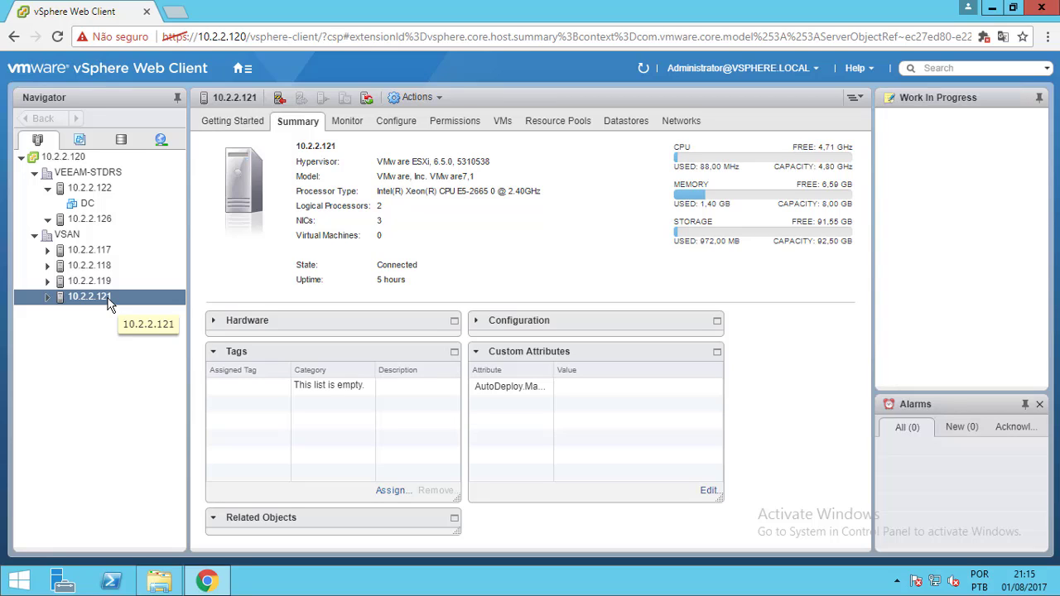
# Show host 10.2.2.121's storage devices under Configure > Storage > Storage Devices
pyautogui.click(108, 304)
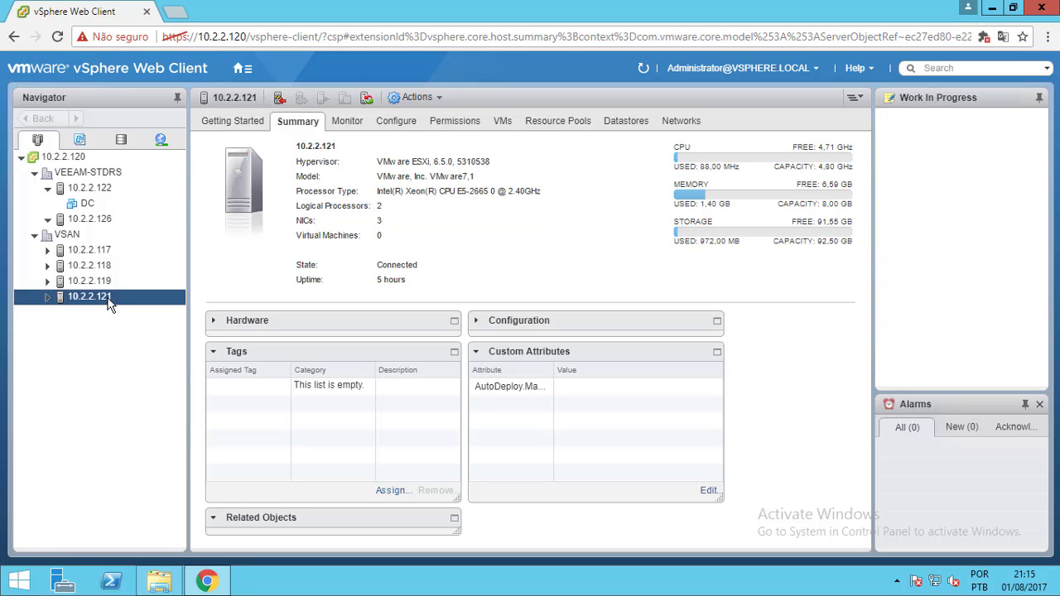
pyautogui.click(398, 124)
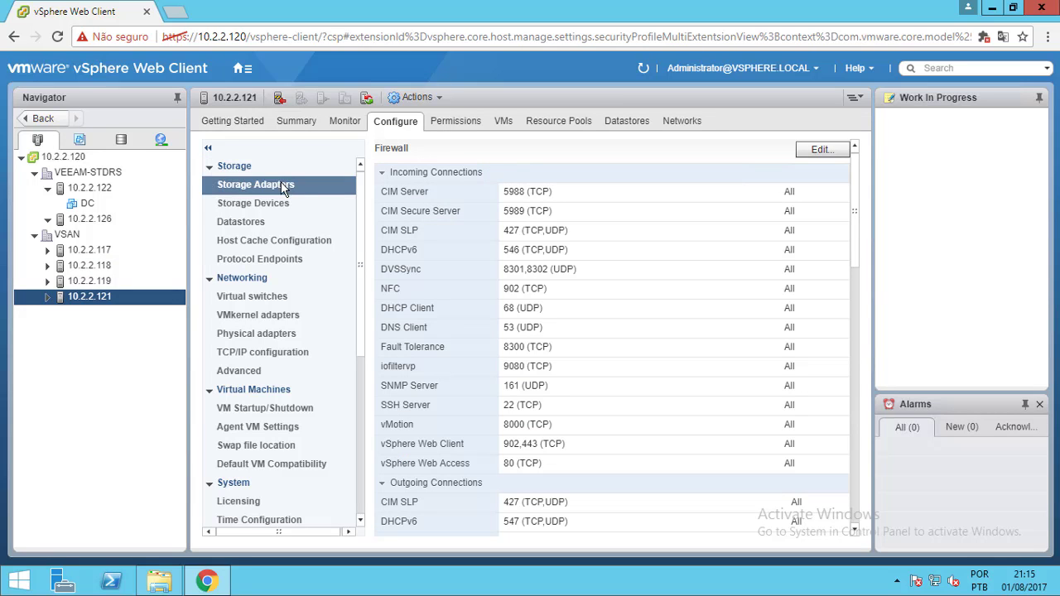
pyautogui.click(273, 205)
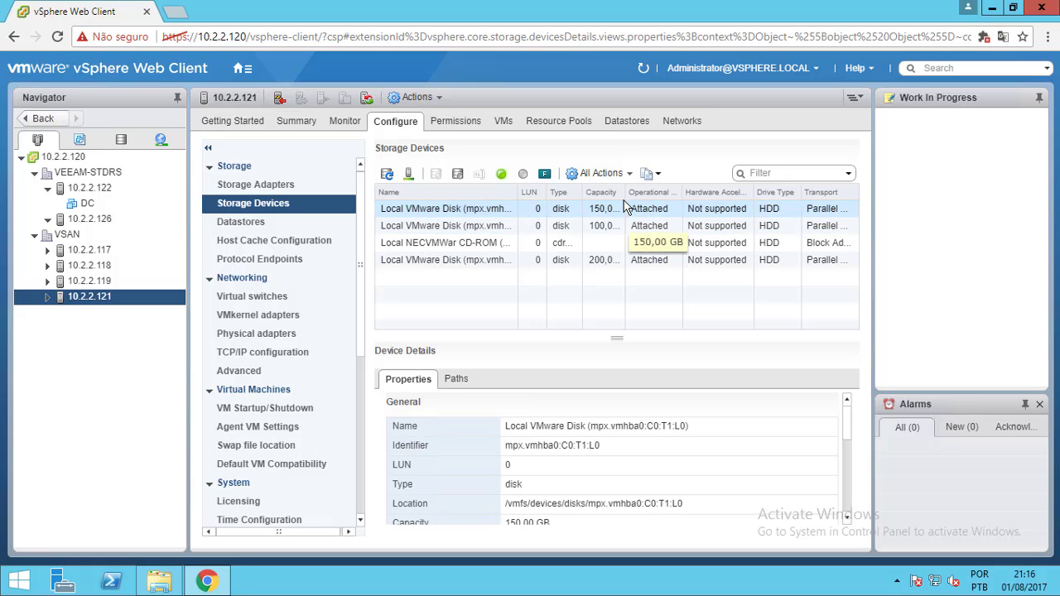
# Widen the Capacity column so the 150, 100 and 200 GB disk sizes show in full
pyautogui.moveTo(630, 193); pyautogui.dragTo(642, 196)
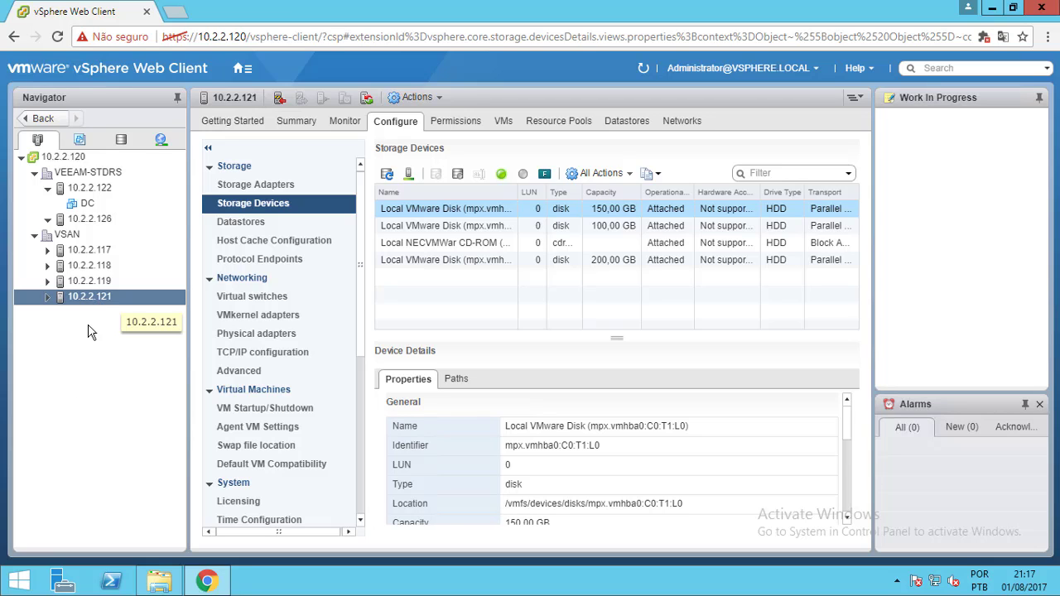
# Run PuTTY from Downloads and enter 10.2.2.121 as the SSH host name
pyautogui.click(159, 586)
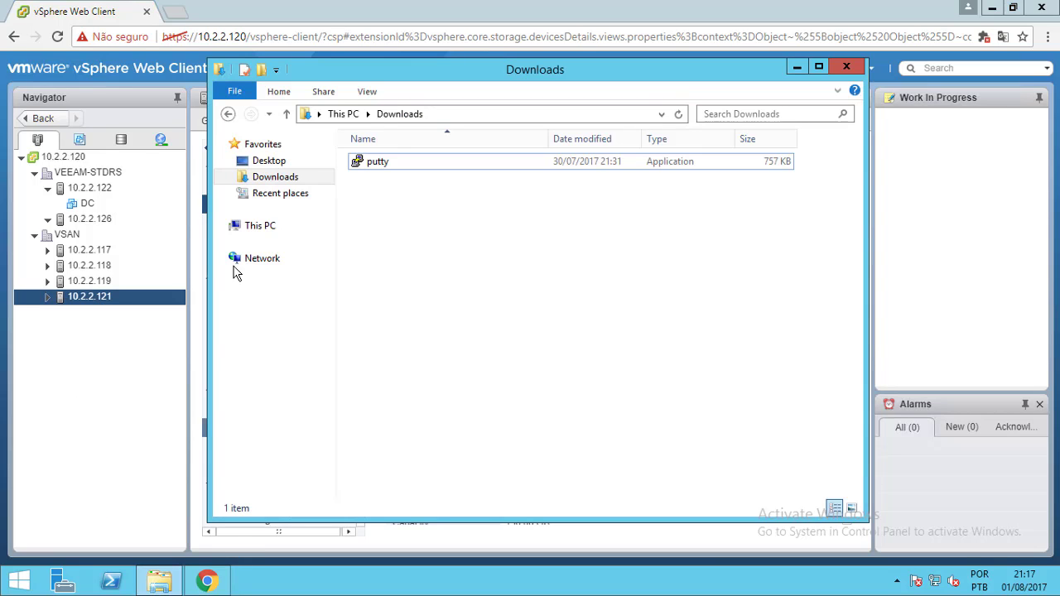
pyautogui.click(385, 166)
pyautogui.doubleClick(385, 165)
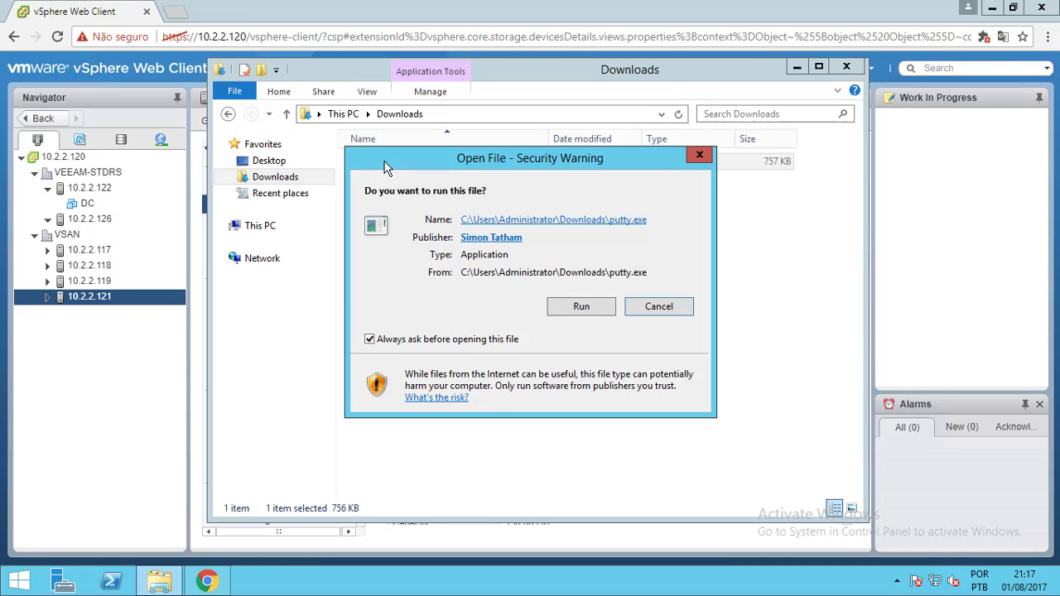
pyautogui.click(573, 308)
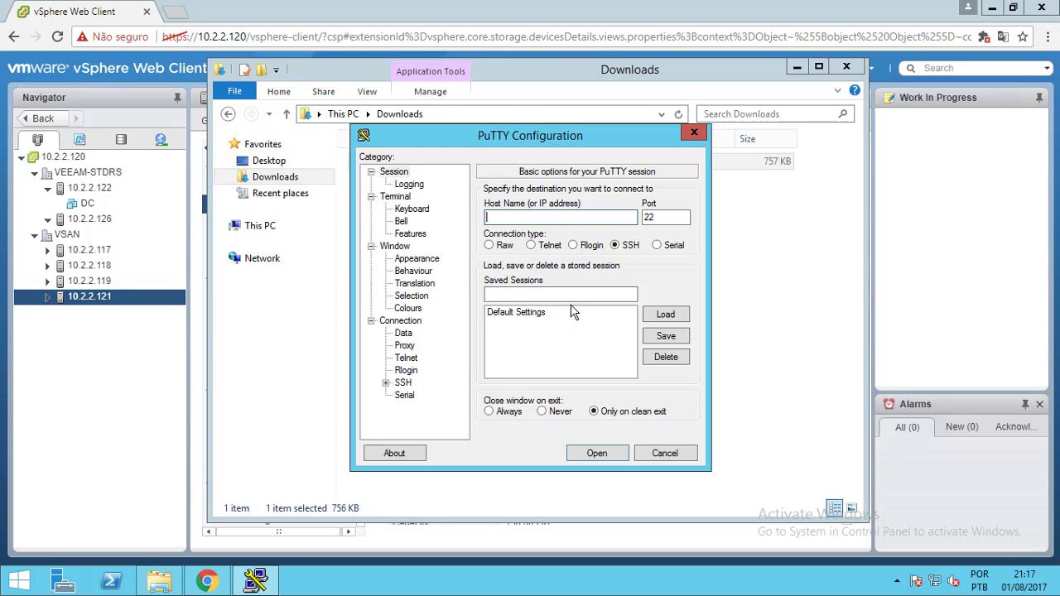
pyautogui.write('1')
pyautogui.write('0.2.2.121')
# Connect to 10.2.2.121, accept the host key, log in as root, and minimize the remote desktop
pyautogui.click(605, 458)
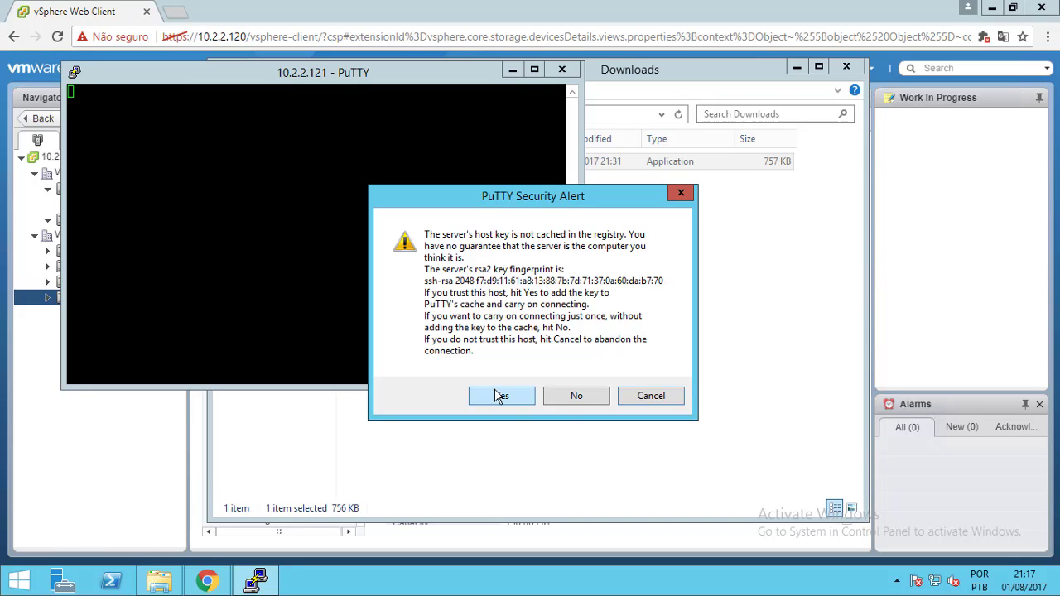
pyautogui.click(501, 396)
pyautogui.write('root')
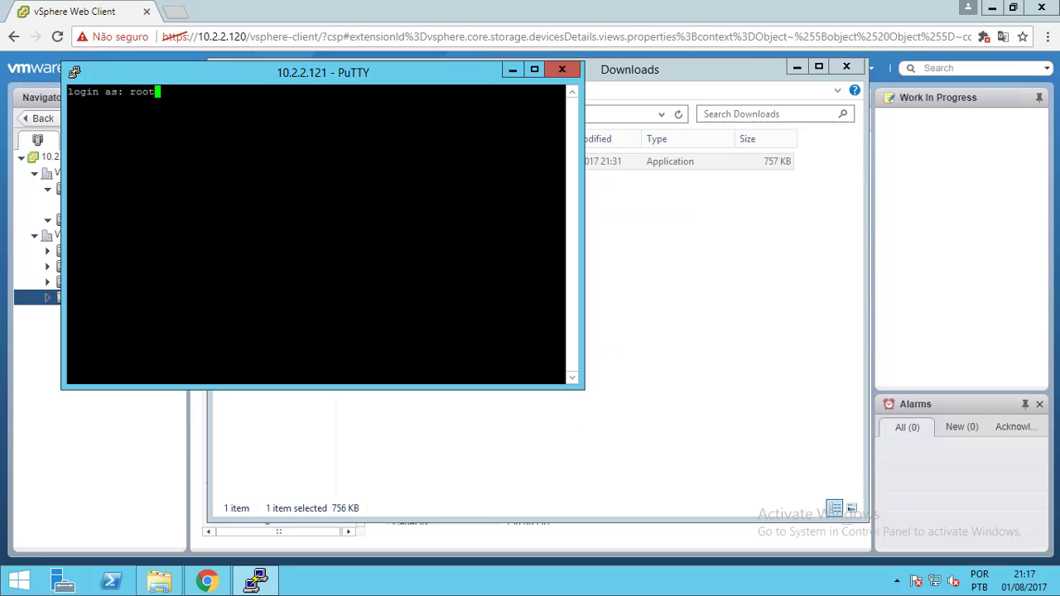
pyautogui.press('Return')
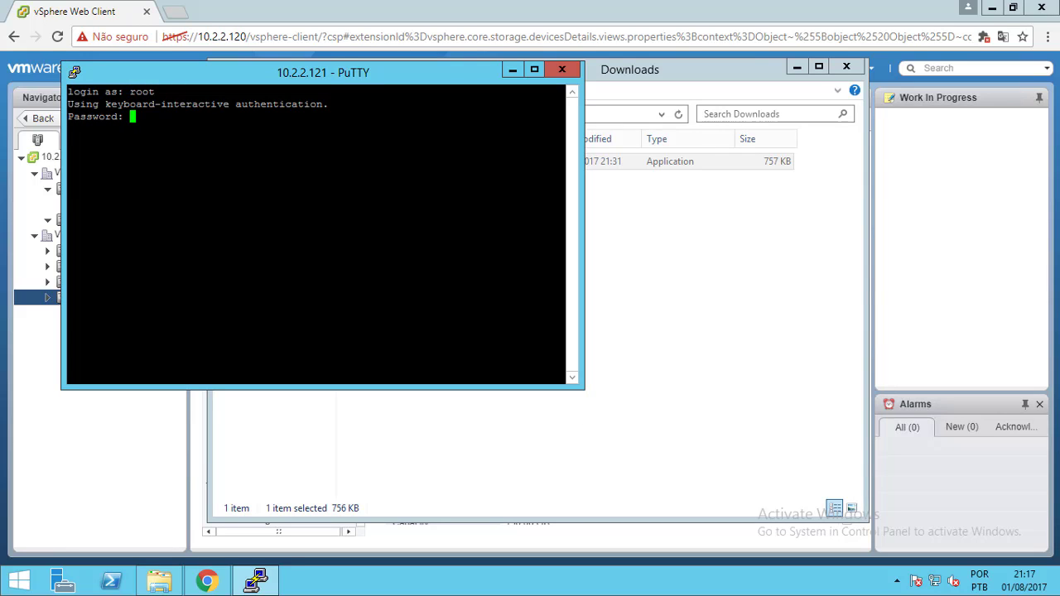
pyautogui.press('Return')
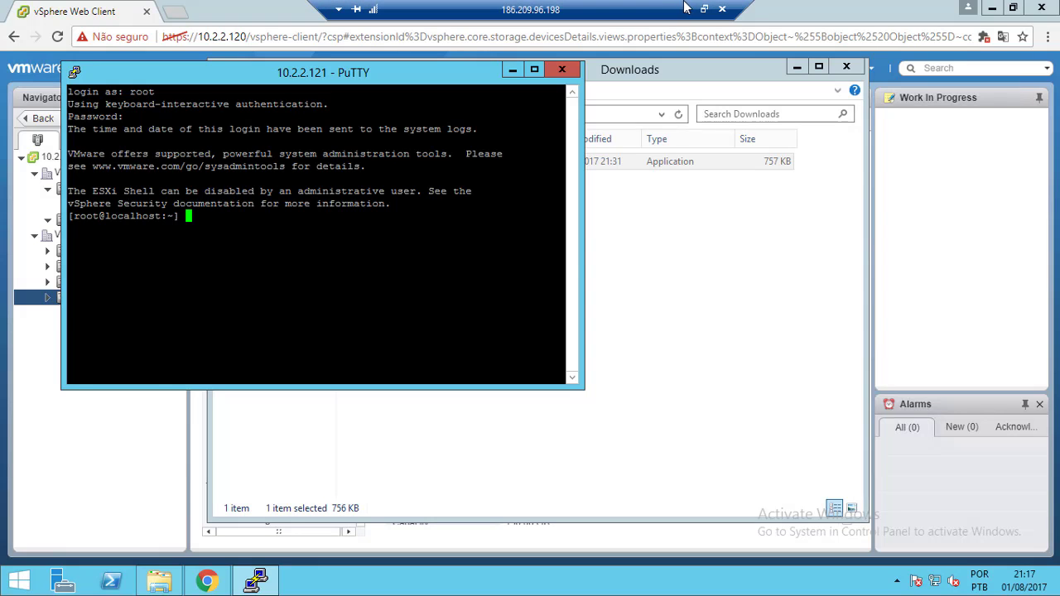
pyautogui.click(687, 8)
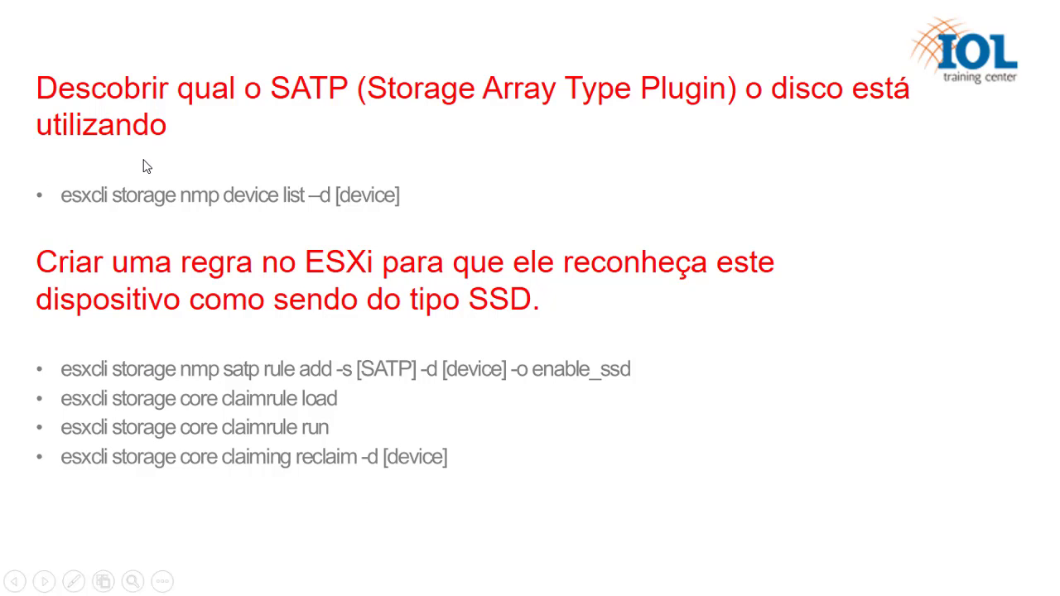
# Exit the slide show, select the esxcli command text, and return to the remote desktop
pyautogui.press('Escape')
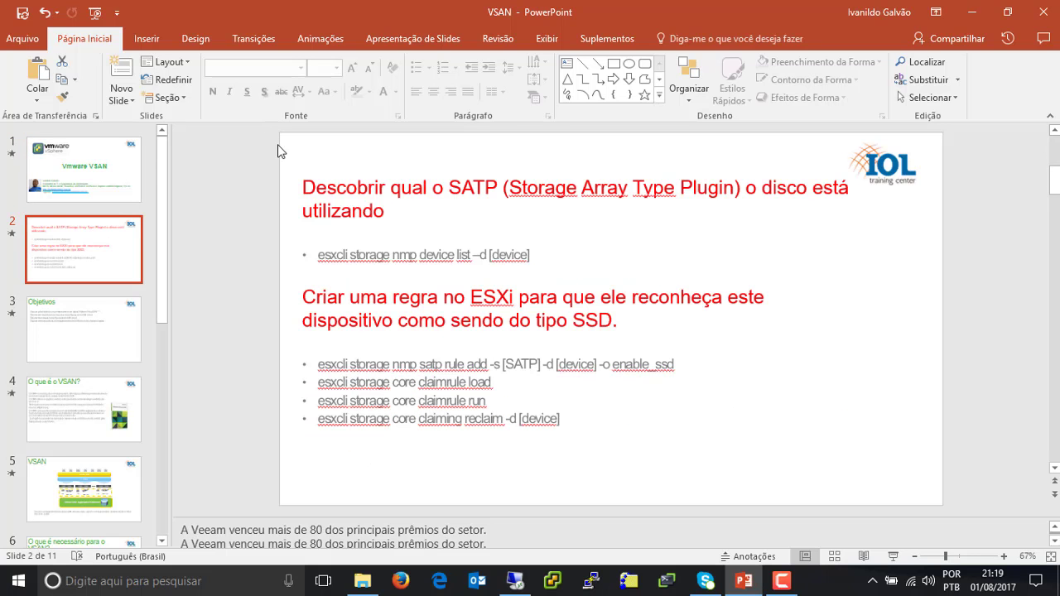
pyautogui.moveTo(304, 187)
pyautogui.mouseDown()
pyautogui.moveTo(346, 266)
pyautogui.moveTo(478, 405)
pyautogui.moveTo(586, 418)
pyautogui.mouseUp()
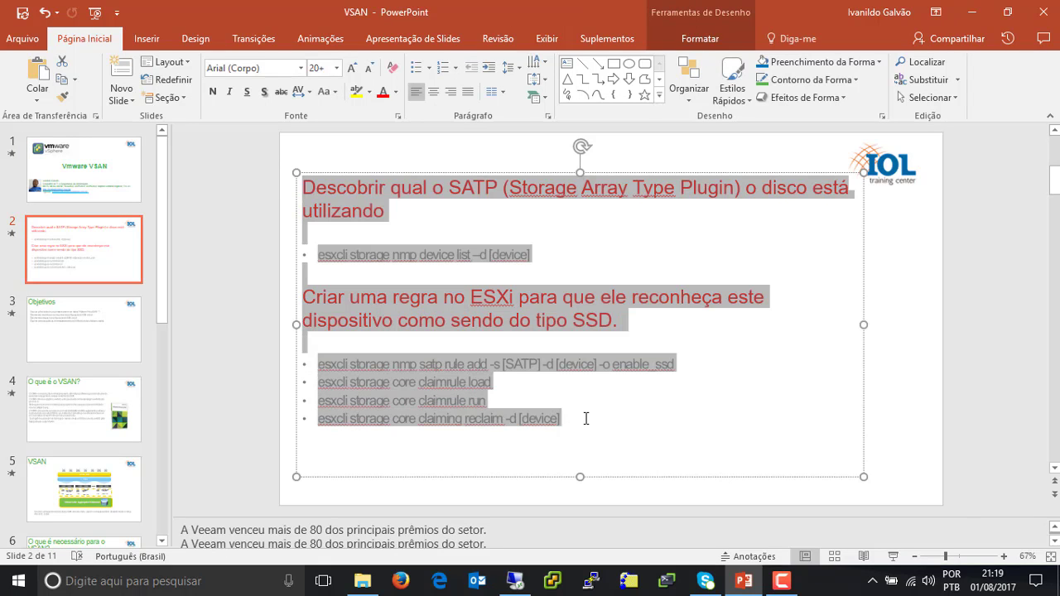
pyautogui.click(515, 590)
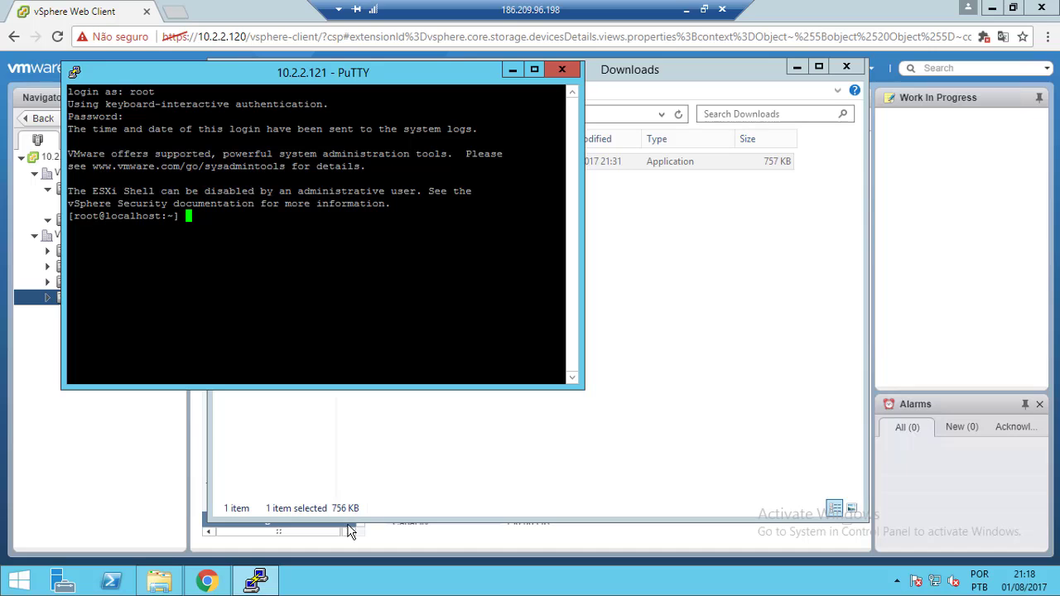
# Search the Start screen for notepad and launch a blank Notepad document
pyautogui.click(23, 582)
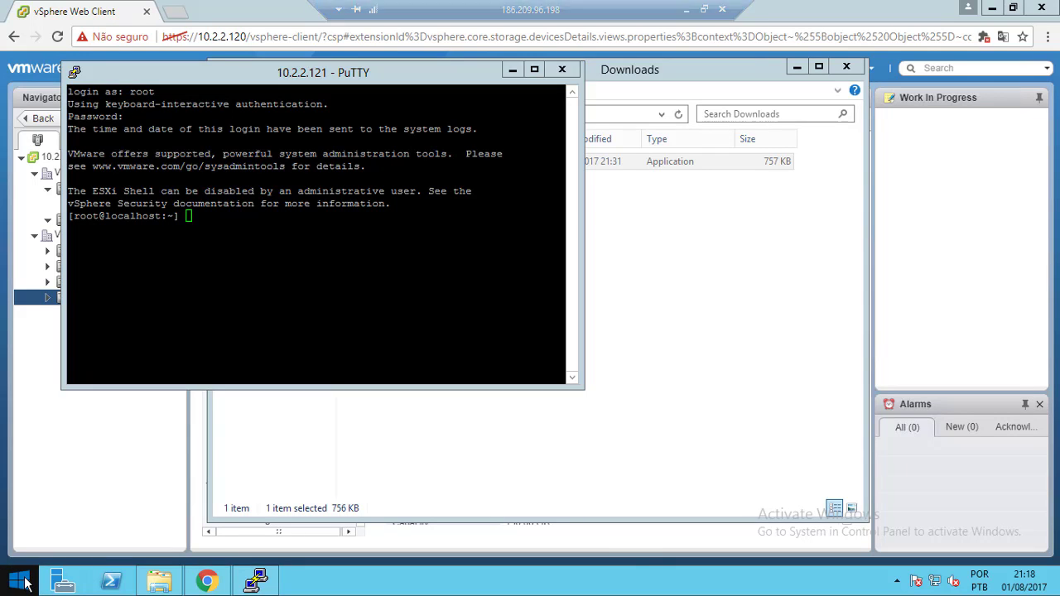
pyautogui.write('not')
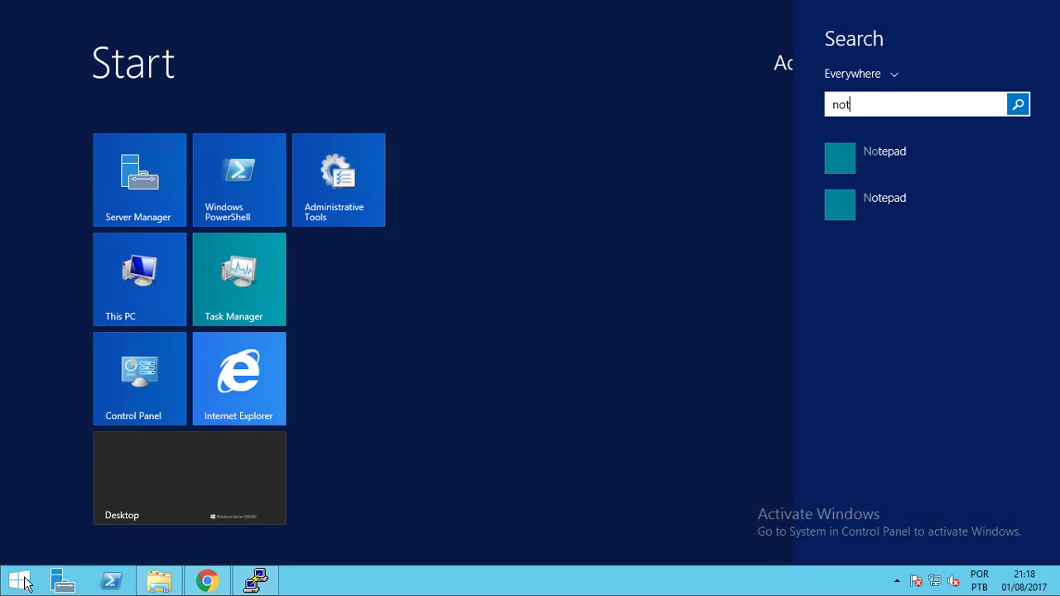
pyautogui.write('epad')
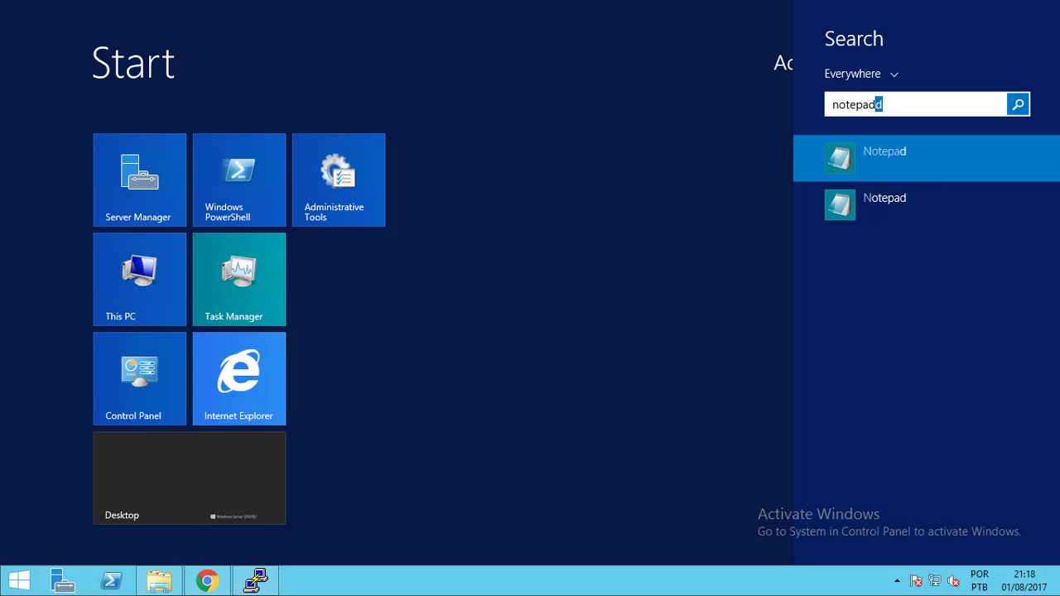
pyautogui.press('Return')
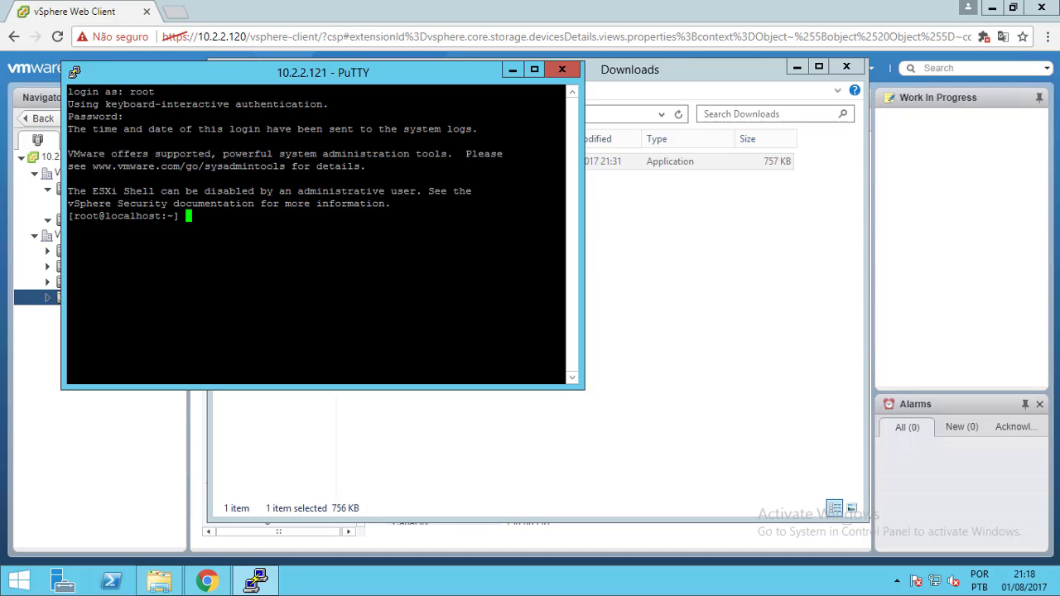
pyautogui.press('super')
pyautogui.write('notepad')
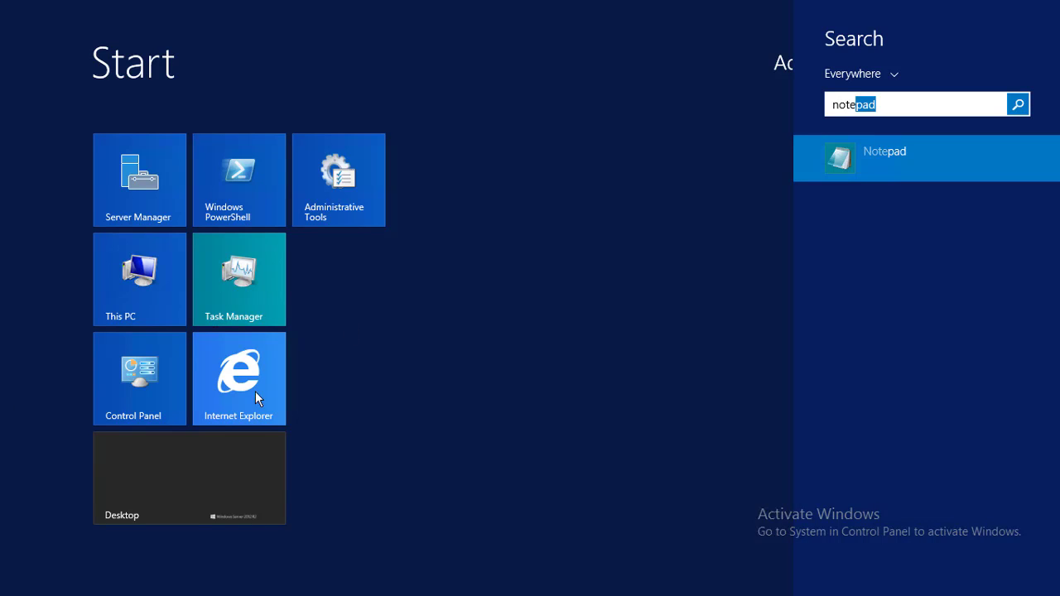
pyautogui.click(891, 145)
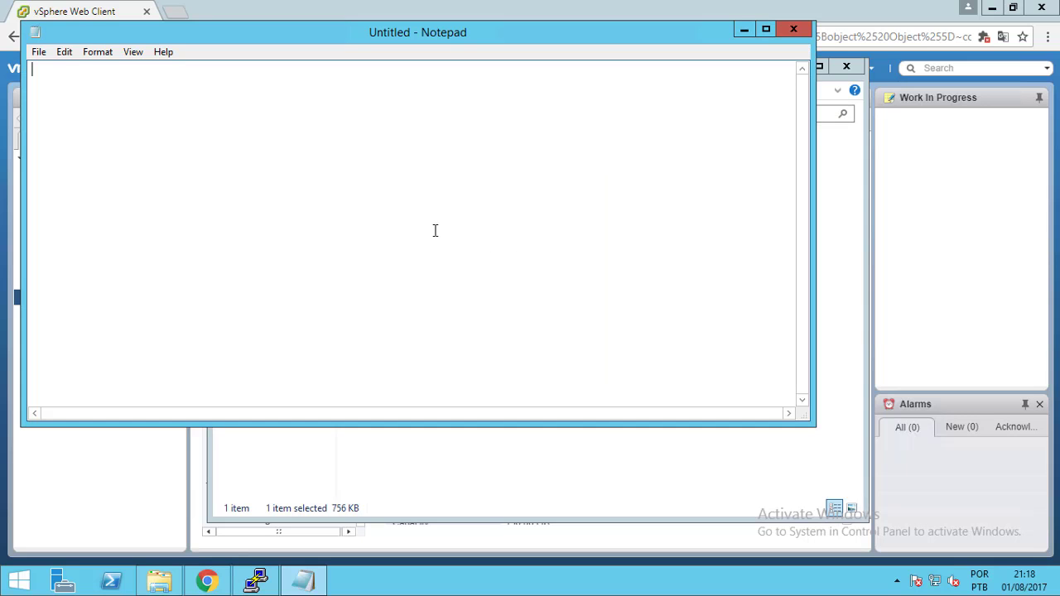
# Paste the esxcli SSD-rule notes, reposition the window, and select parts of the device list command
pyautogui.write('Descobrir qual o SATP (Storage Array Type Plugin) o disco está utilizando  esxcli storage nmp device list -d [device]  Criar uma regra no ESXi para que ele reconheça este dispositivo como sendo do tipo SSD.  esxcli storage nmp satp rule add -s [SATP] -d [device] -o enable_ssd esxcli storage core claimrule load esxcli storage core claimrule run esxcli storage core claiming reclaim -d [device]')
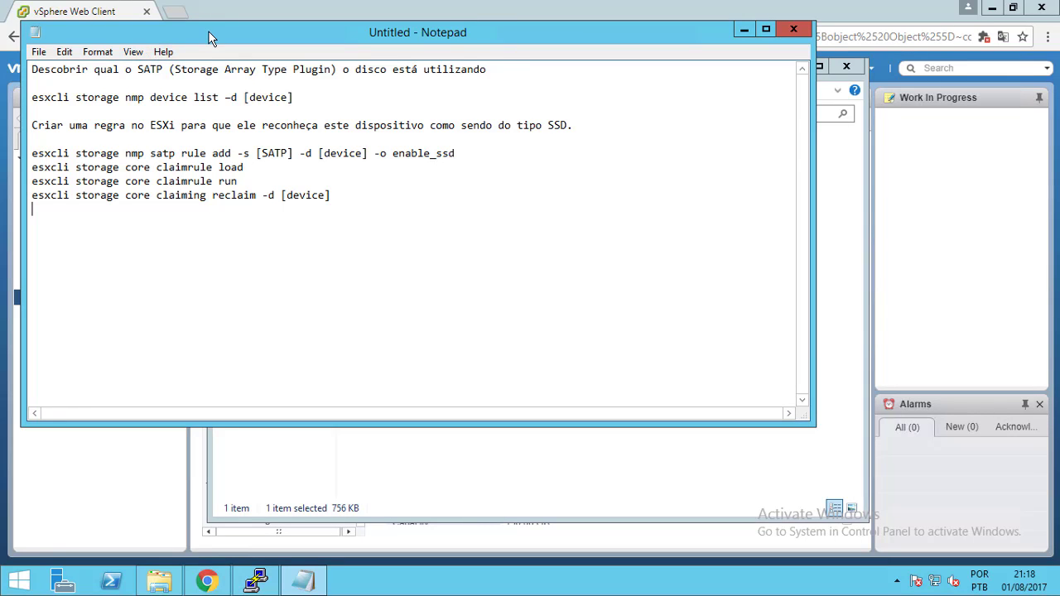
pyautogui.moveTo(208, 31); pyautogui.dragTo(310, 109)
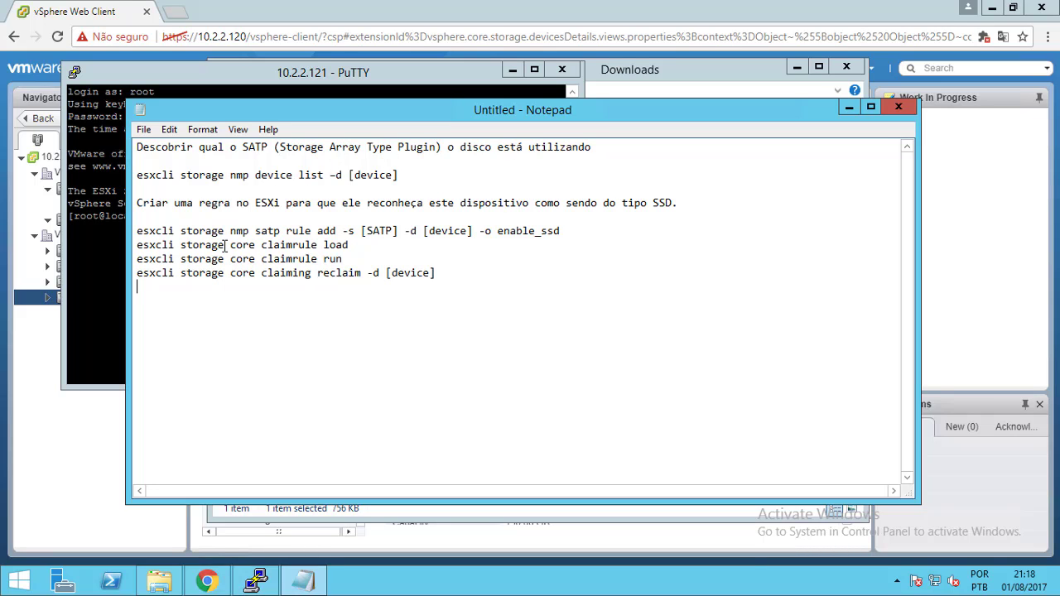
pyautogui.click(137, 177)
pyautogui.moveTo(137, 176); pyautogui.dragTo(265, 182)
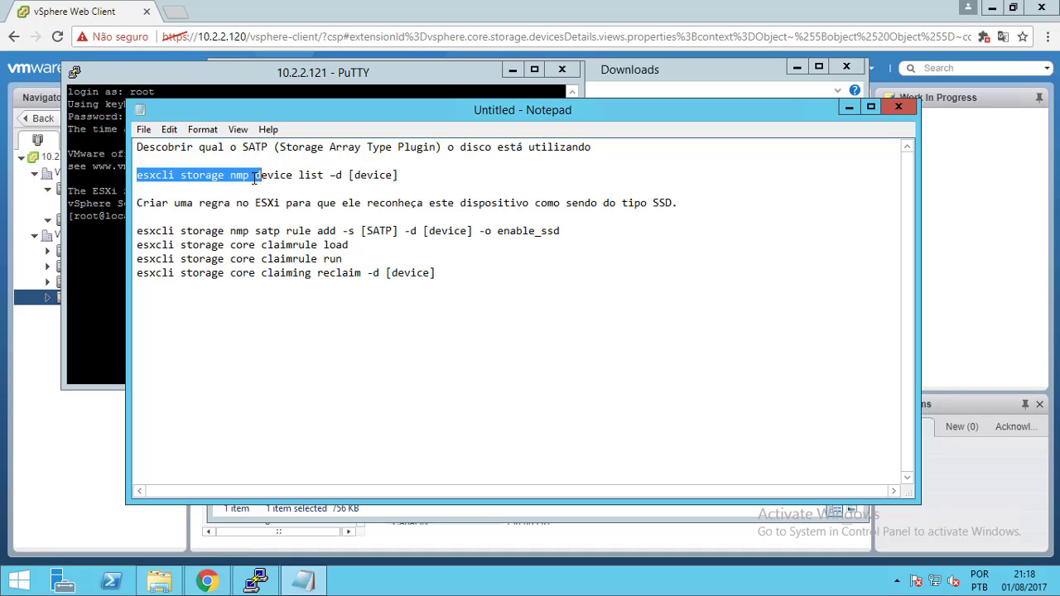
pyautogui.moveTo(300, 177); pyautogui.dragTo(386, 175)
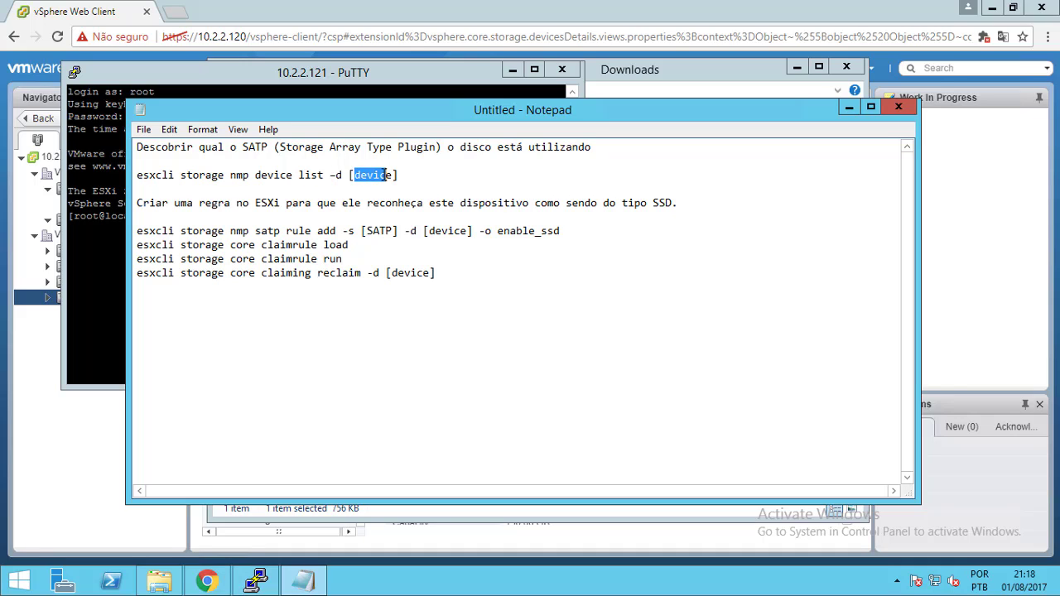
pyautogui.moveTo(446, 7)
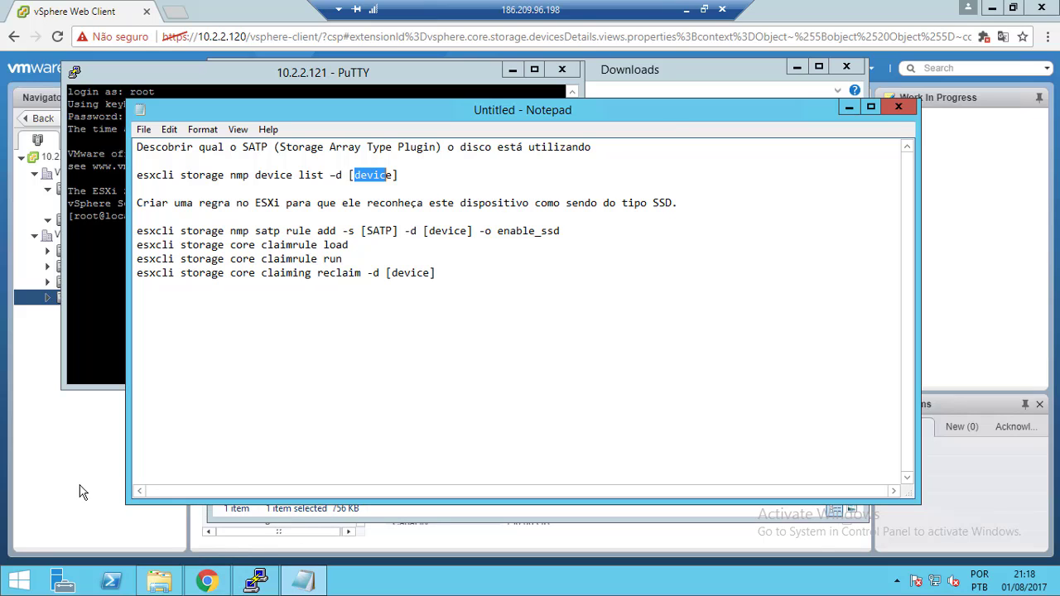
pyautogui.click(416, 590)
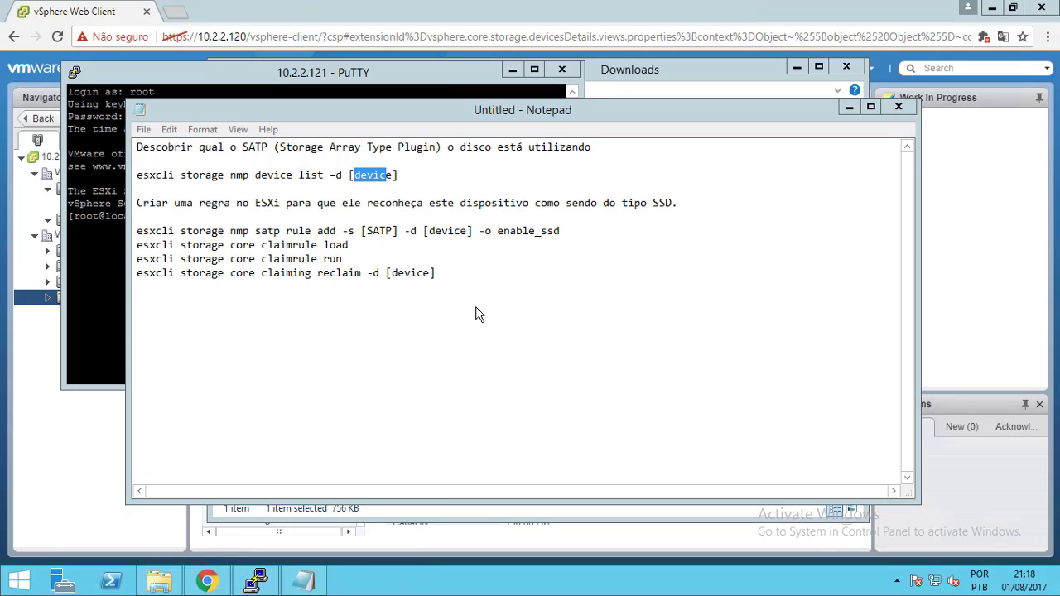
# Minimize Notepad, PuTTY and Explorer, then select the disk identifier mpx.vmhba0:C0:T1:L0
pyautogui.click(848, 108)
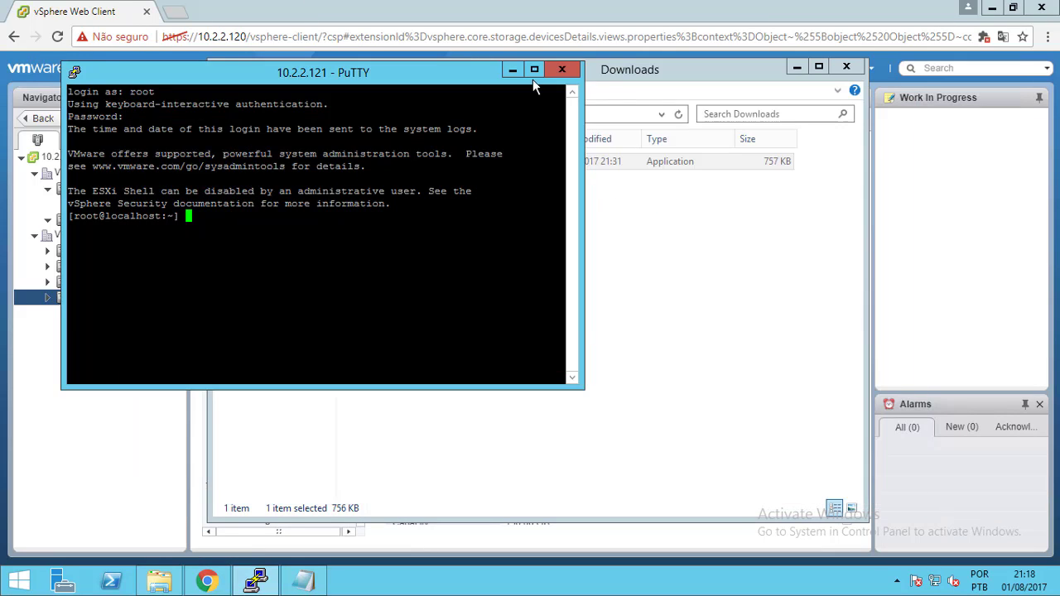
pyautogui.click(512, 73)
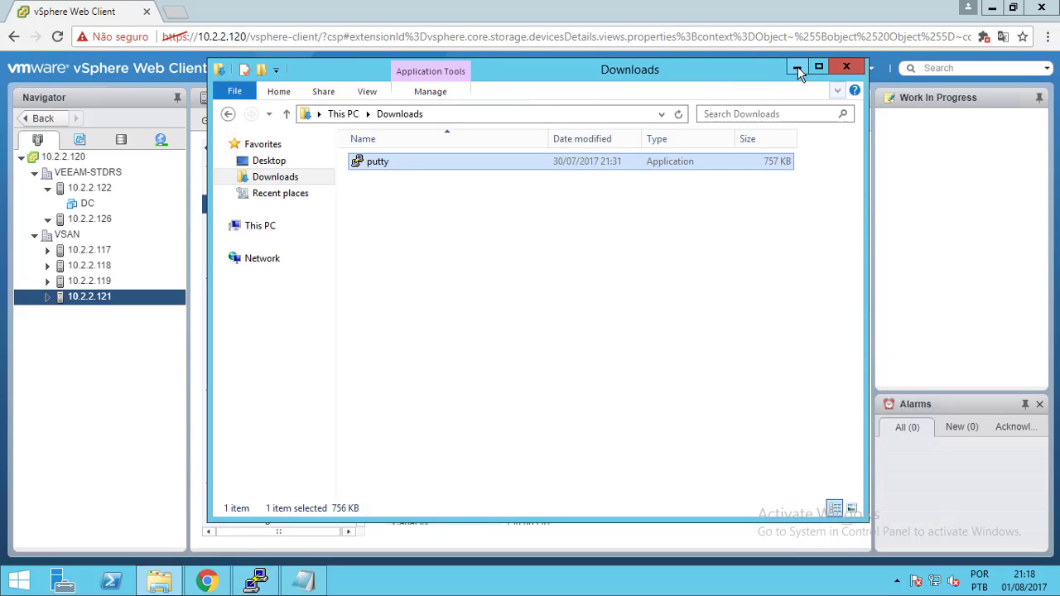
pyautogui.click(798, 70)
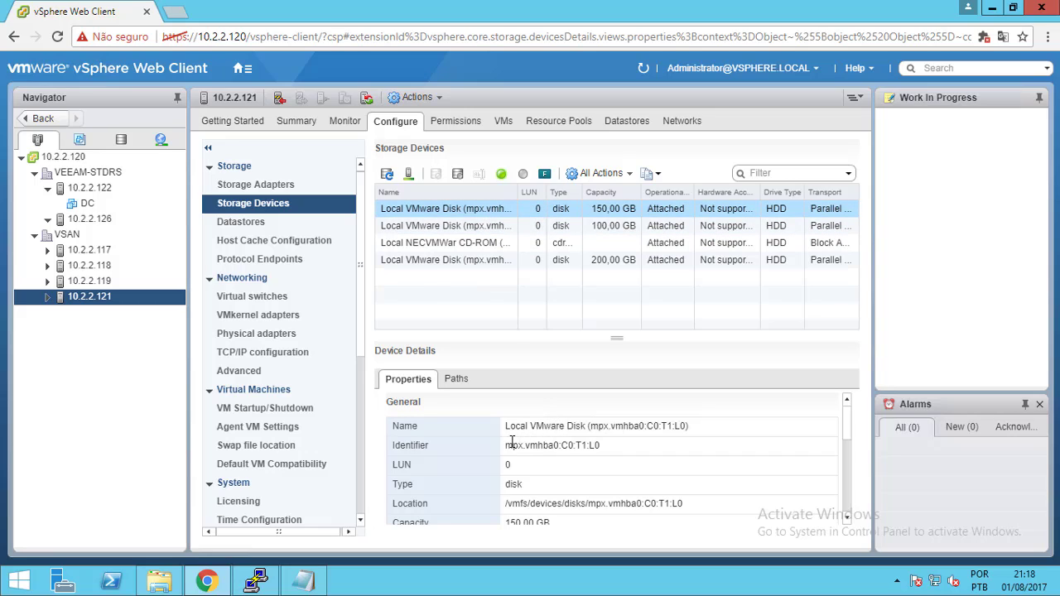
pyautogui.moveTo(505, 444); pyautogui.dragTo(605, 445)
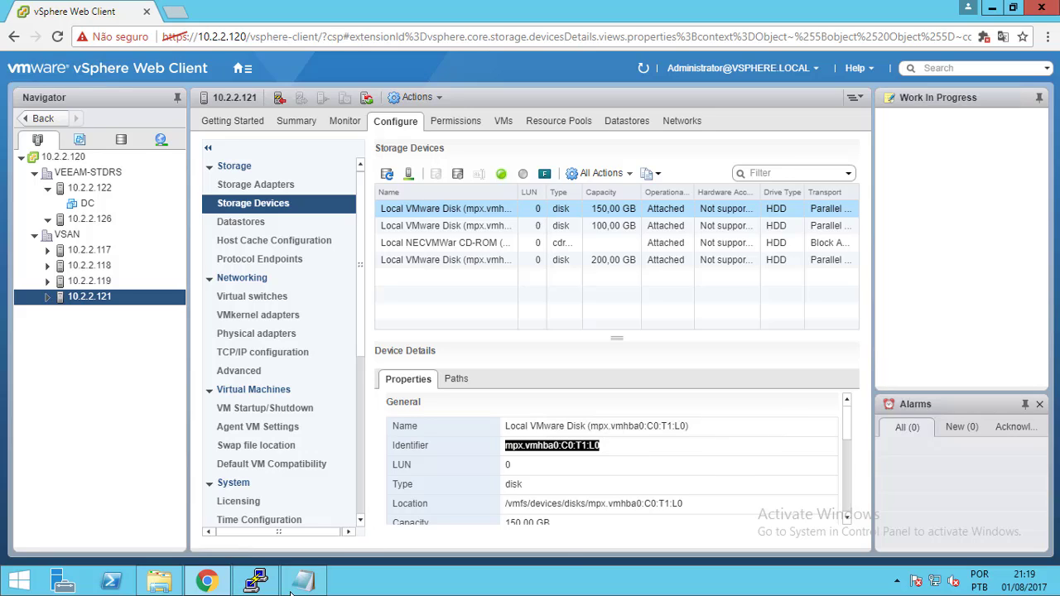
# Copy 'esxcli storage nmp device list -d' from the notes and paste it at PuTTY's root prompt
pyautogui.moveTo(257, 582)
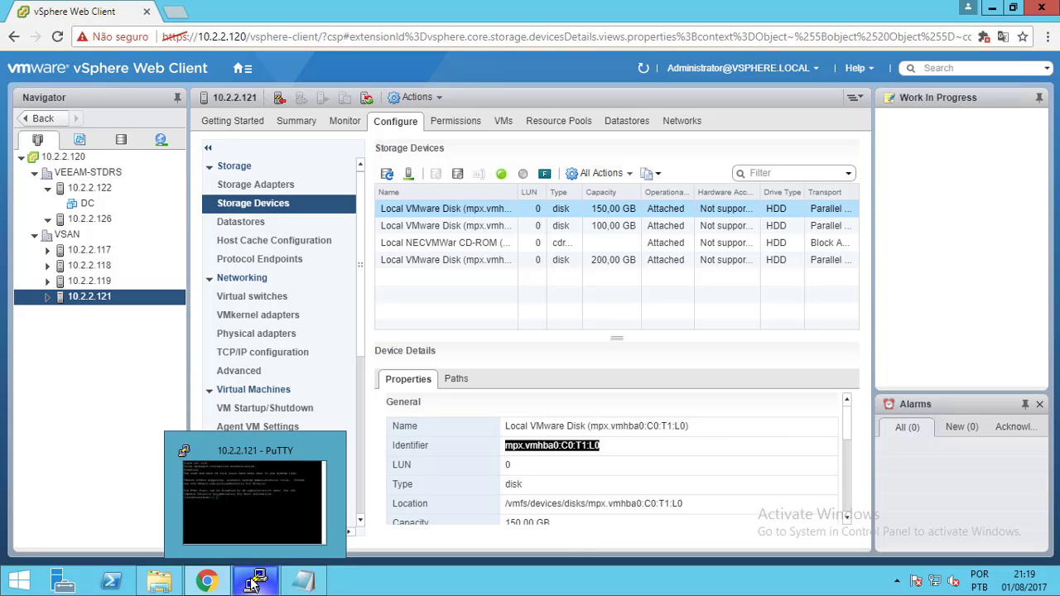
pyautogui.click(303, 582)
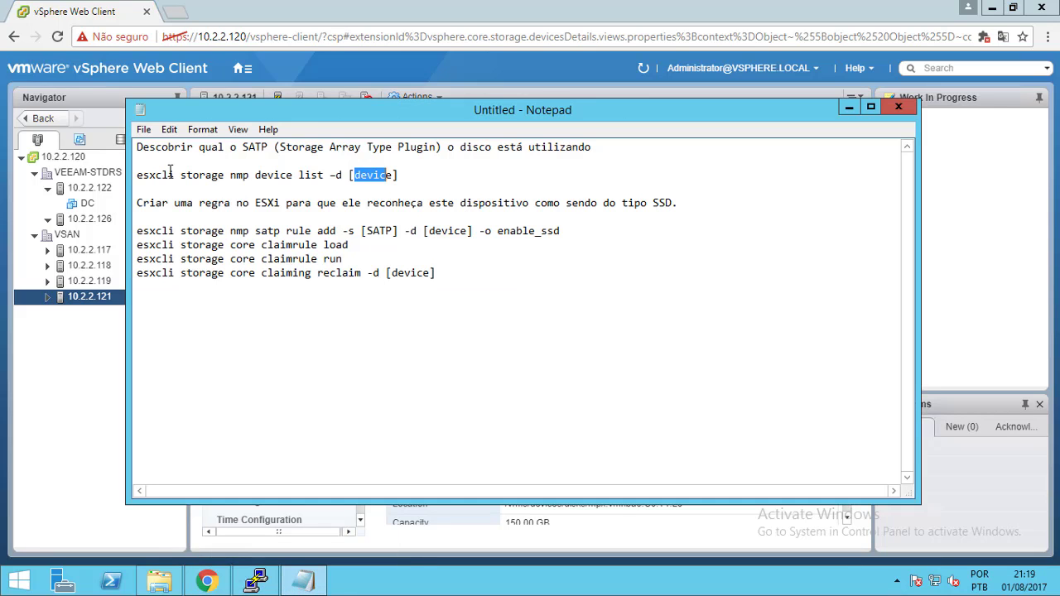
pyautogui.moveTo(137, 174); pyautogui.dragTo(263, 175)
pyautogui.click(341, 175)
pyautogui.hotkey('shift', 'Home')
pyautogui.hotkey('ctrl', 'c')
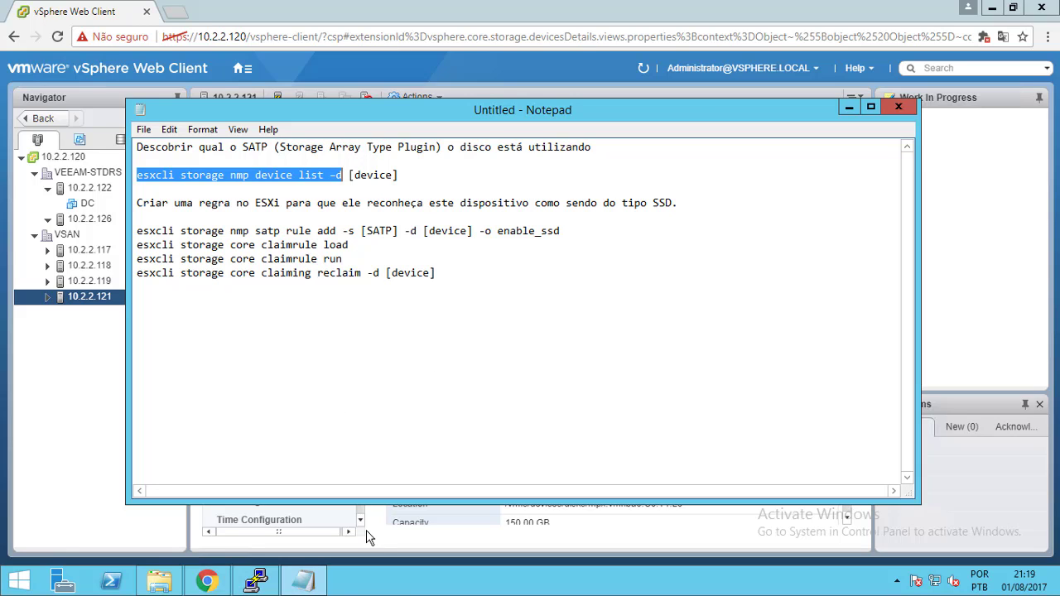
pyautogui.click(255, 581)
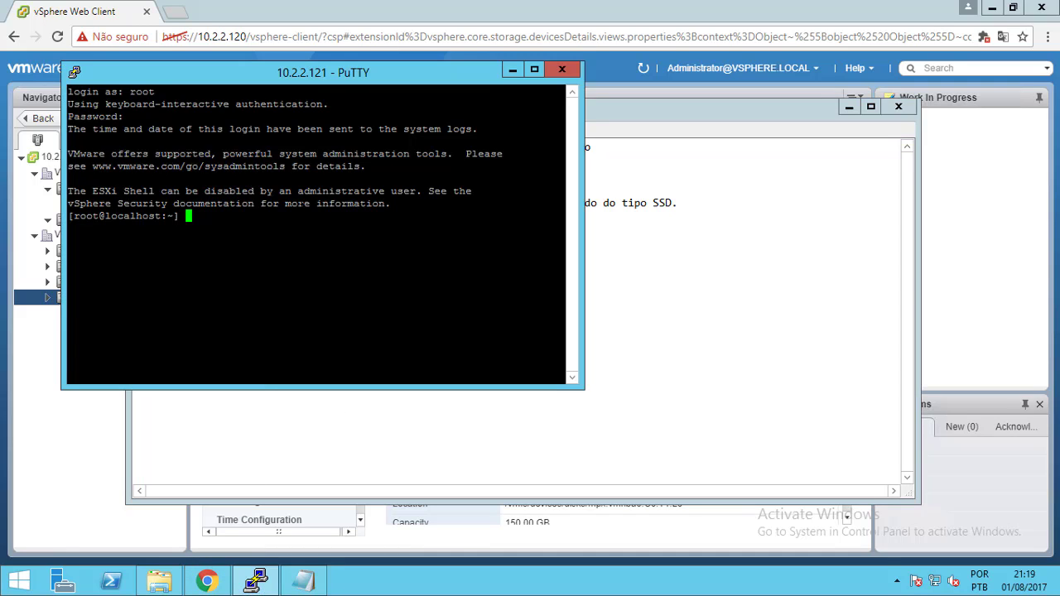
pyautogui.press('shift+Insert')
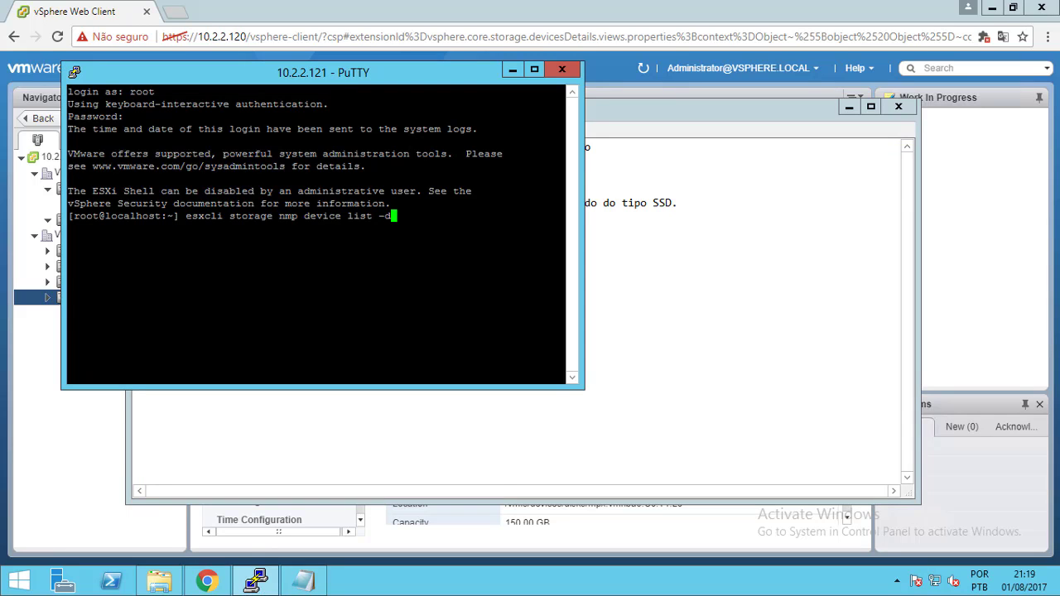
# Append disk identifier mpx.vmhba0:C0:T1:L0 from vSphere and run it, getting an Unknown command error
pyautogui.click(535, 69)
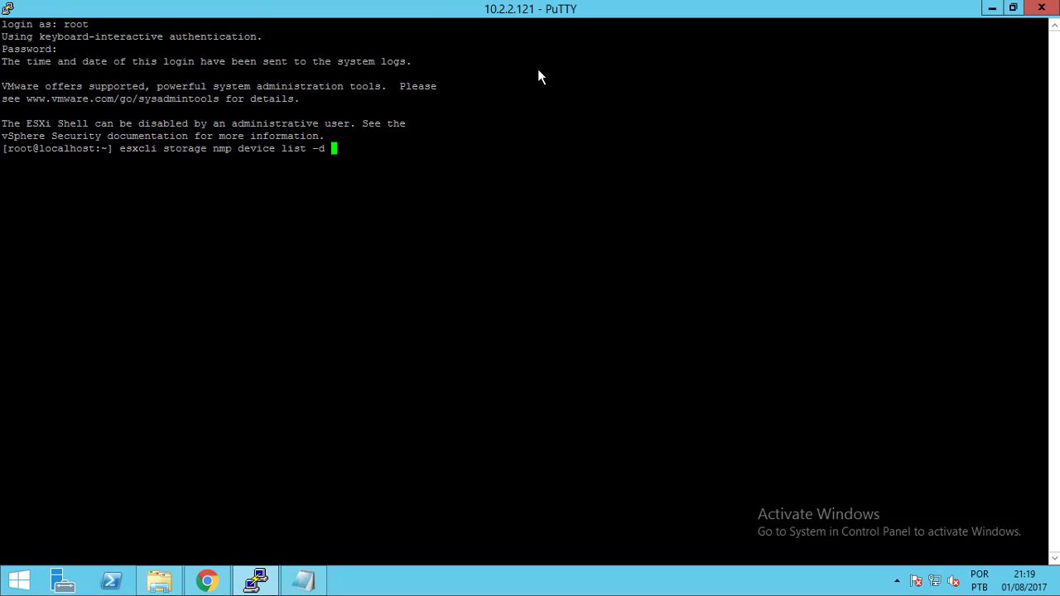
pyautogui.click(992, 8)
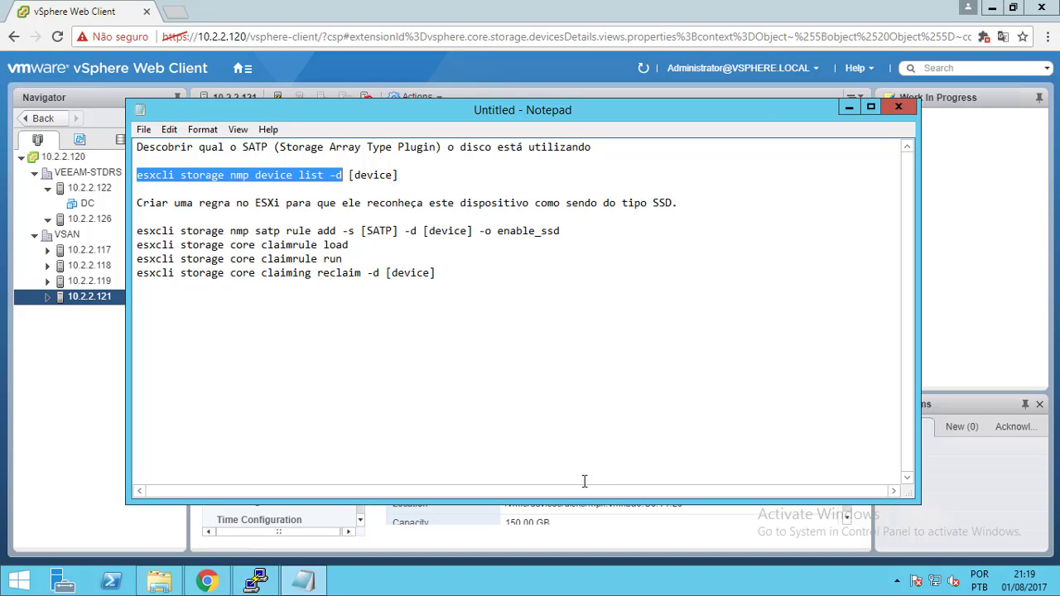
pyautogui.click(618, 526)
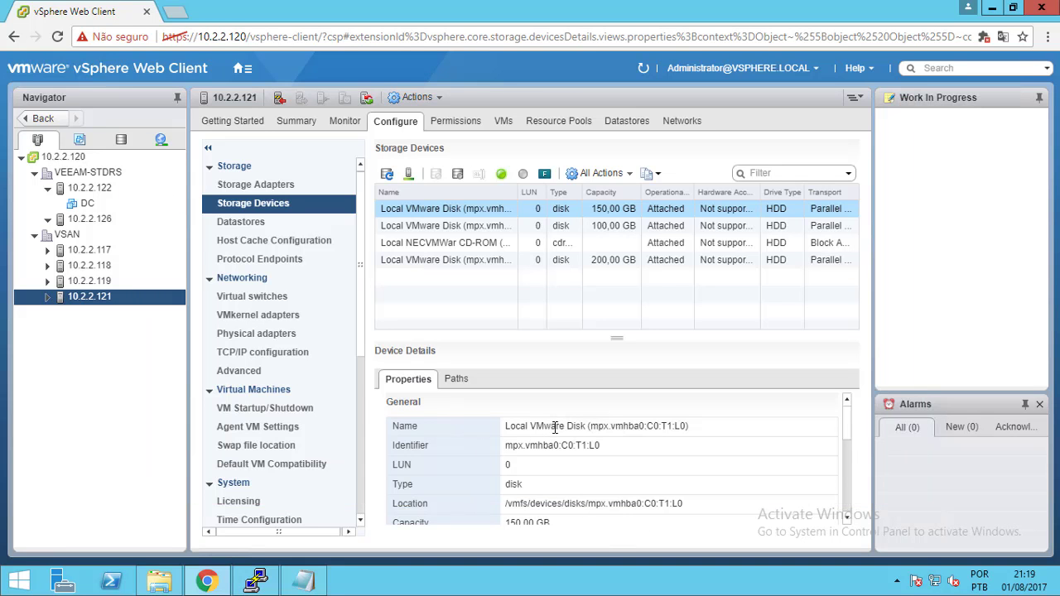
pyautogui.moveTo(507, 447); pyautogui.dragTo(615, 455)
pyautogui.hotkey('ctrl', 'c')
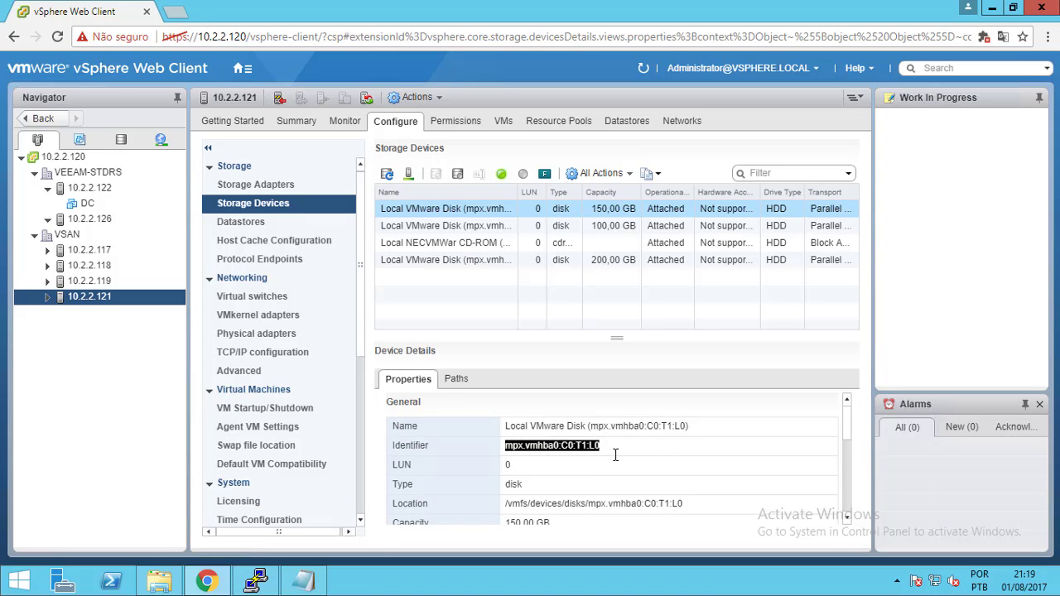
pyautogui.click(304, 582)
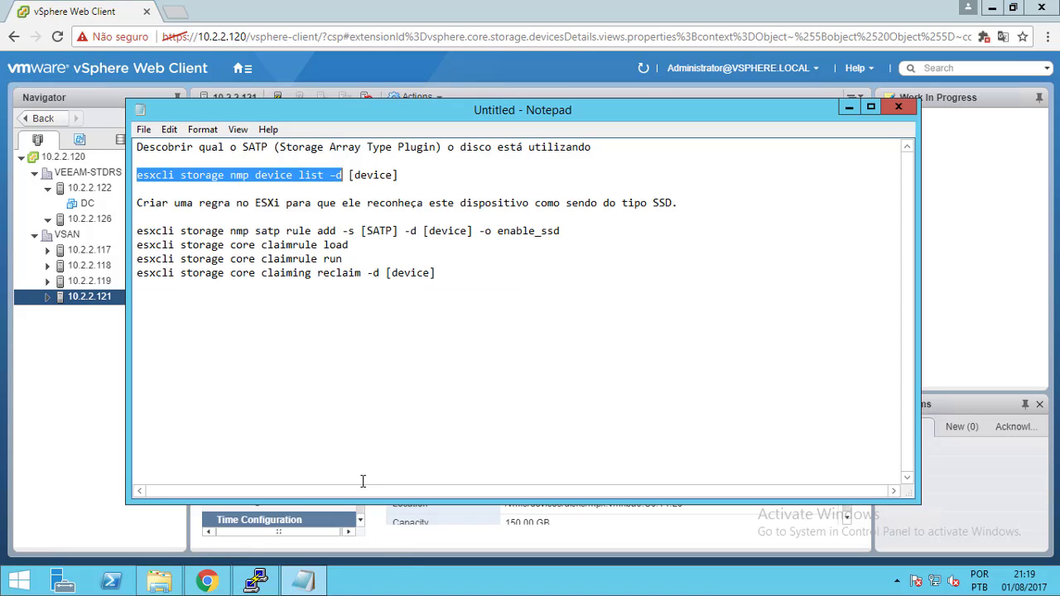
pyautogui.click(849, 107)
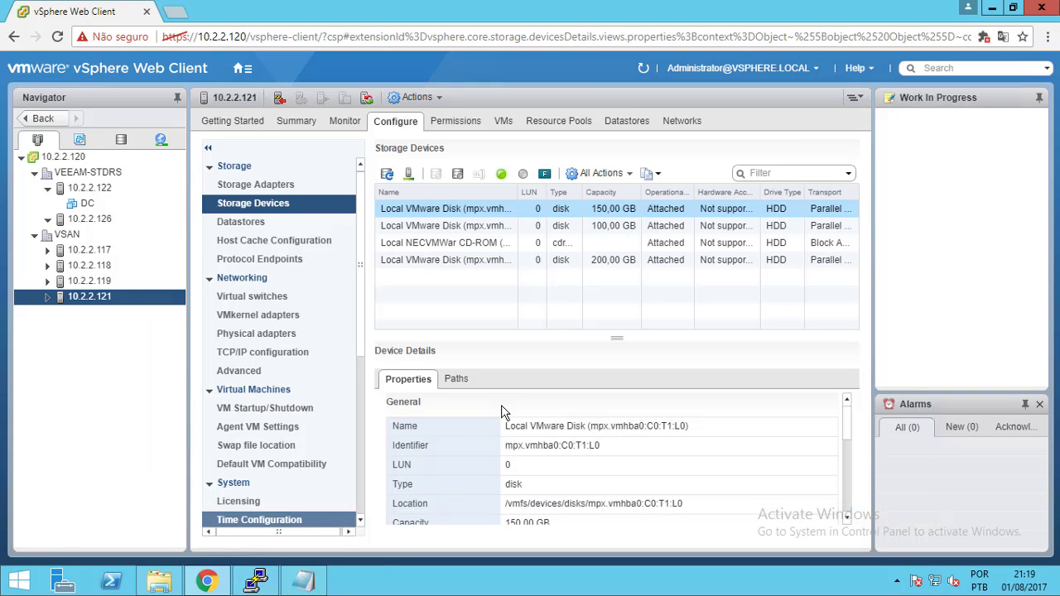
pyautogui.click(256, 581)
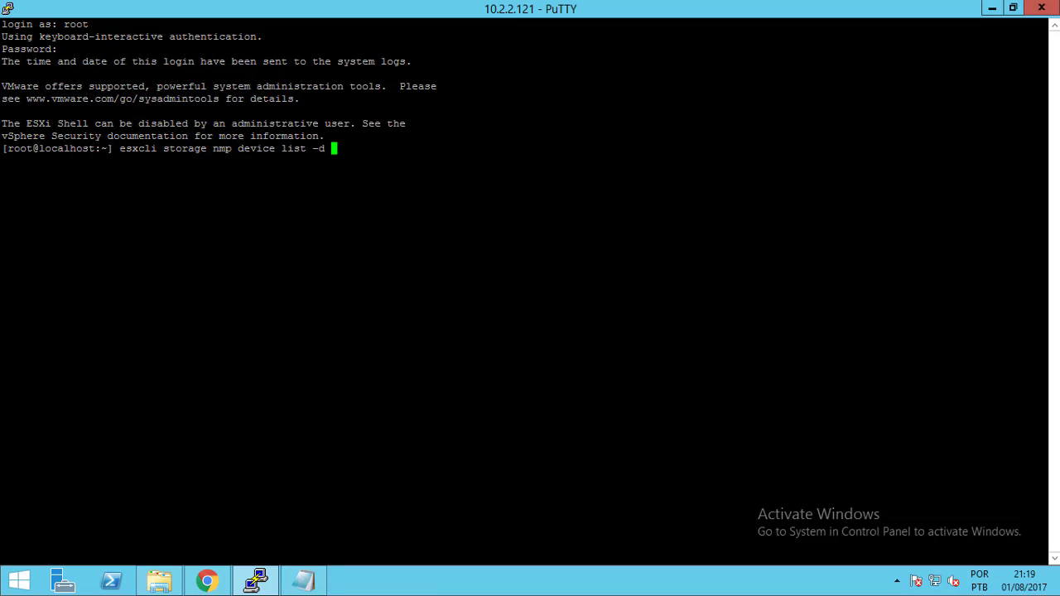
pyautogui.press('shift+Insert')
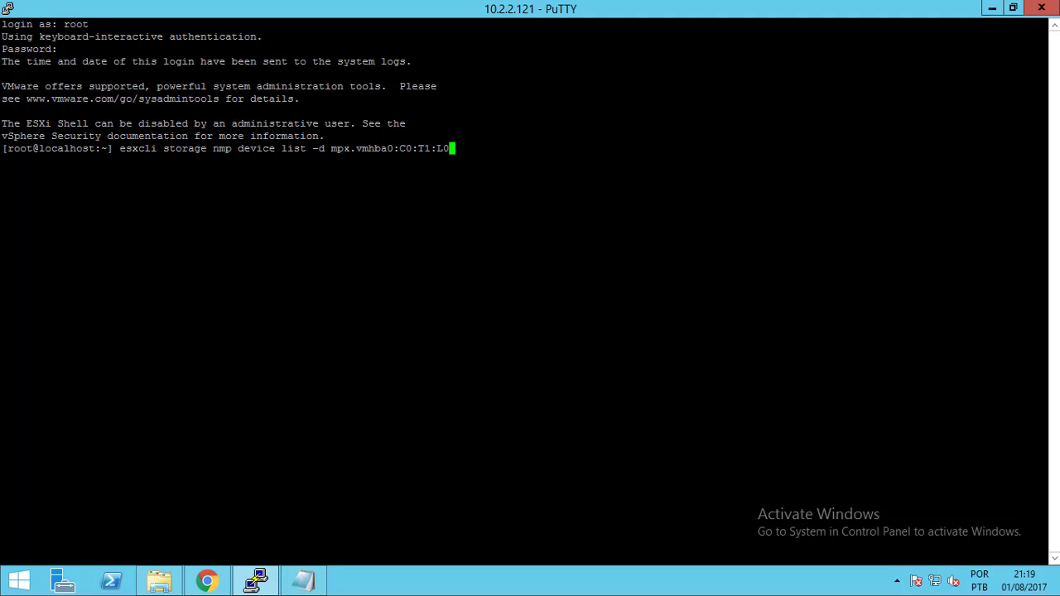
pyautogui.press('Return')
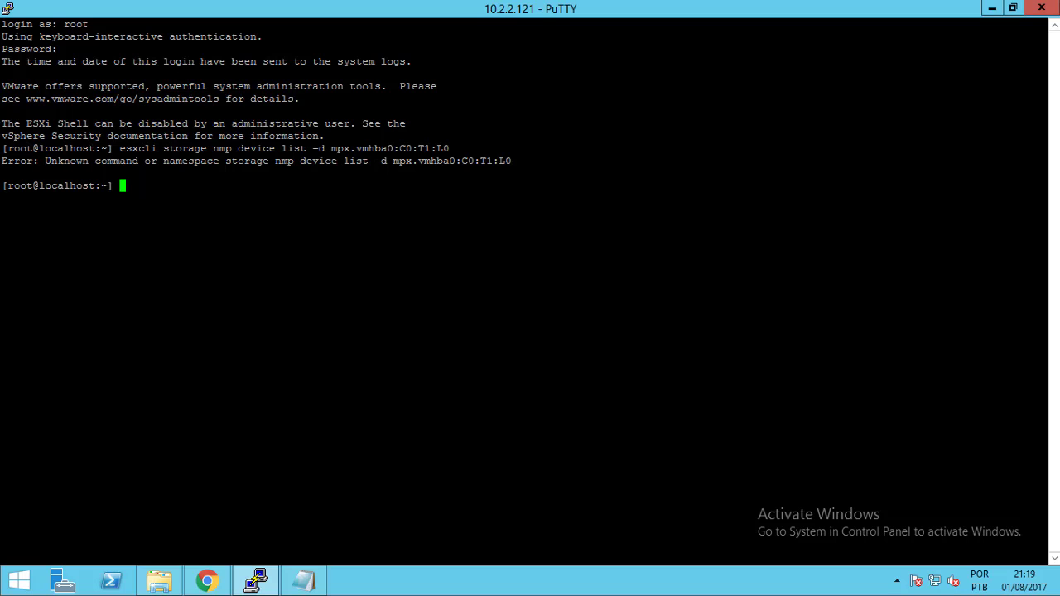
# Retype 'esxcli storage nmp device list -d' at the PuTTY prompt
pyautogui.click(991, 7)
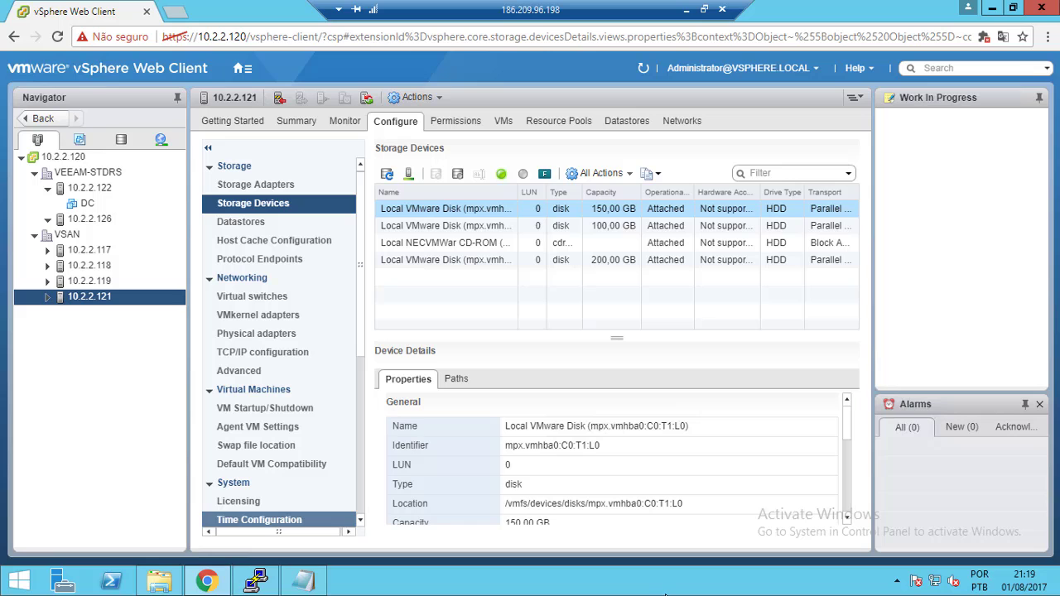
pyautogui.click(685, 9)
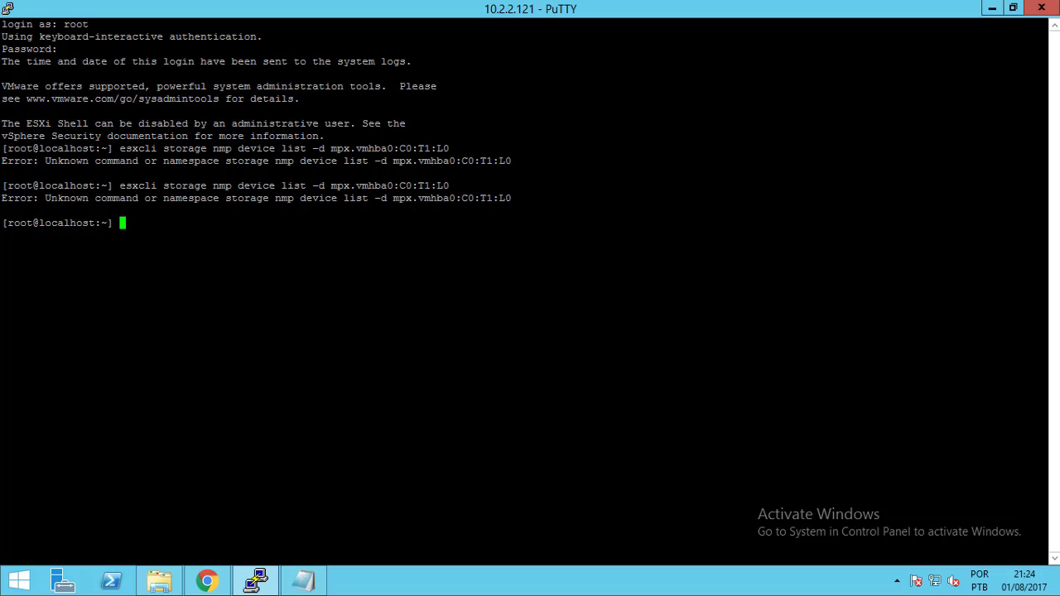
pyautogui.write('esc')
pyautogui.press('BackSpace')
pyautogui.write('xcli stora')
pyautogui.press('BackSpace')
pyautogui.press('BackSpace')
pyautogui.press('BackSpace')
pyautogui.write('torage')
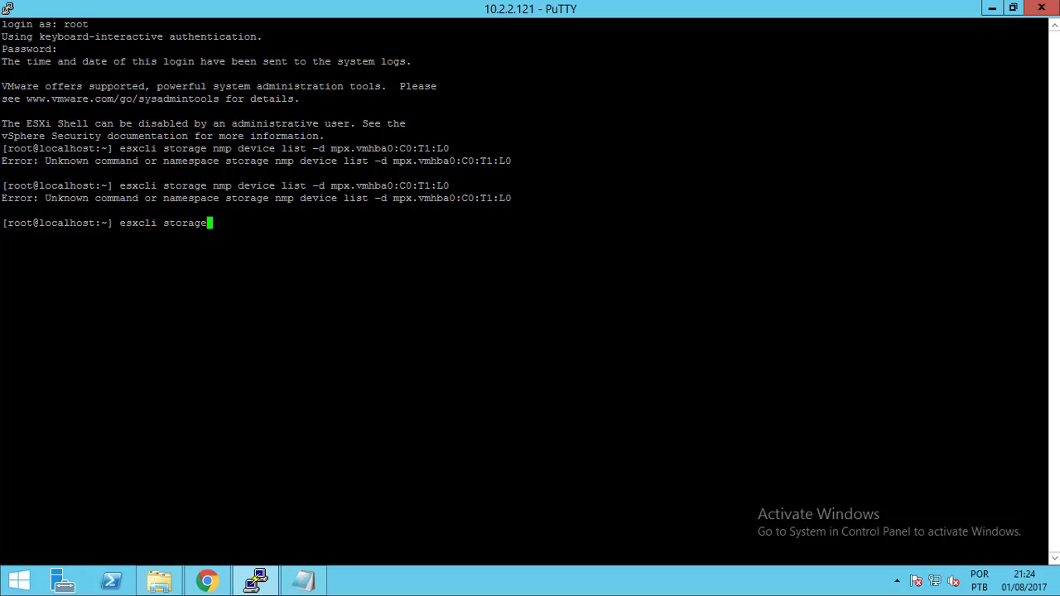
pyautogui.write(' nmp device lis')
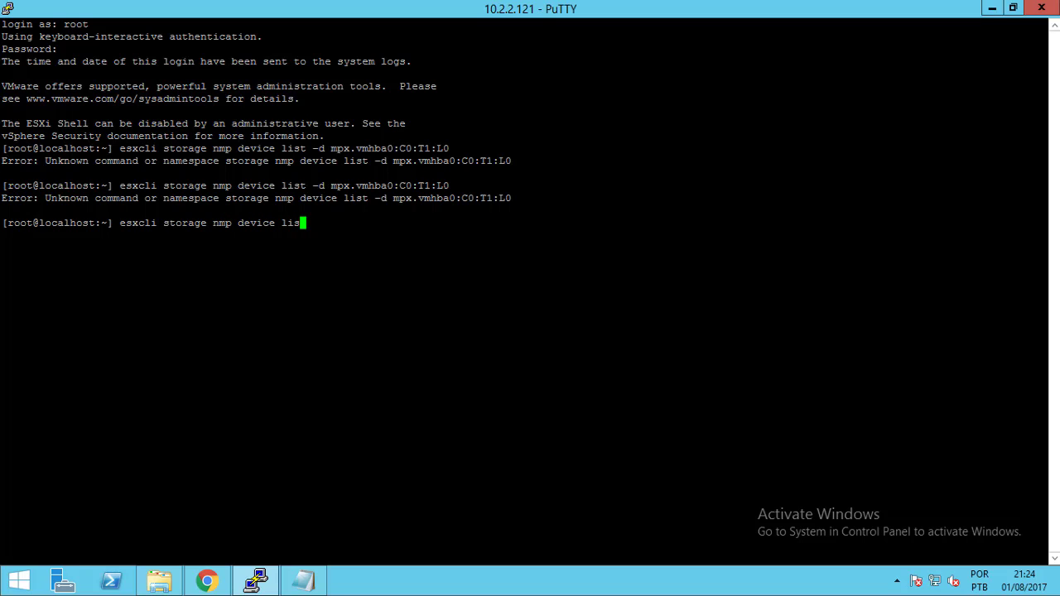
pyautogui.write('t -d')
# Paste identifier mpx.vmhba0:C0:T1:L0 from vSphere Storage Devices after -d and run the command
pyautogui.click(207, 583)
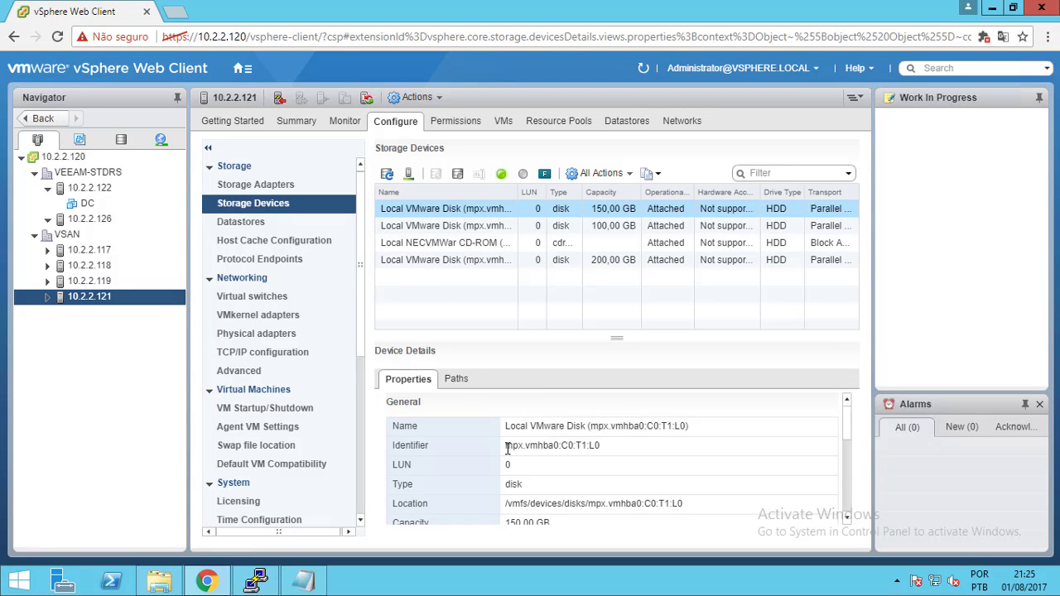
pyautogui.moveTo(505, 445); pyautogui.dragTo(607, 445)
pyautogui.hotkey('ctrl', 'c')
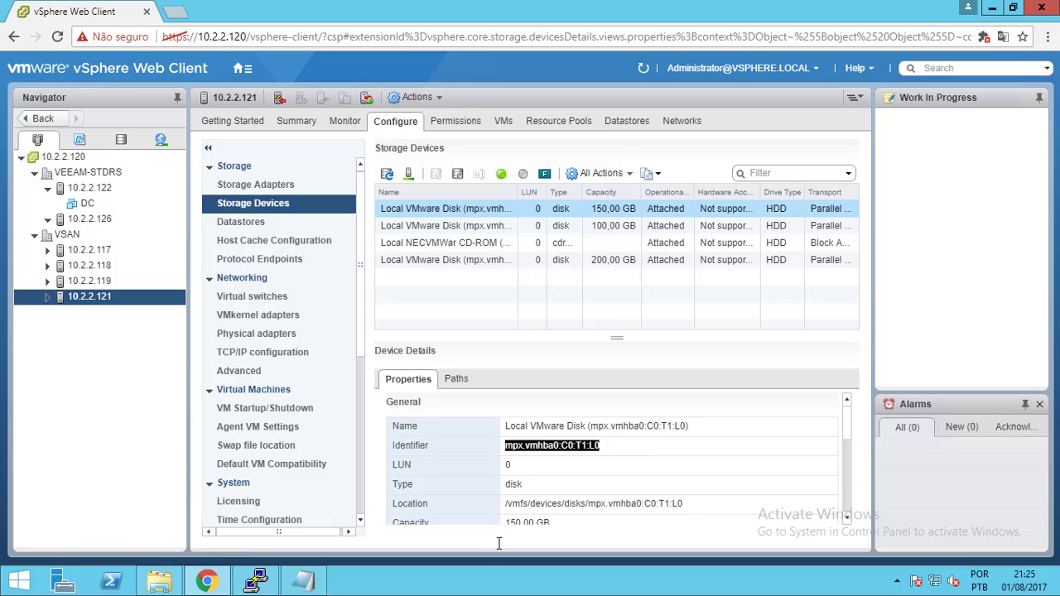
pyautogui.click(255, 581)
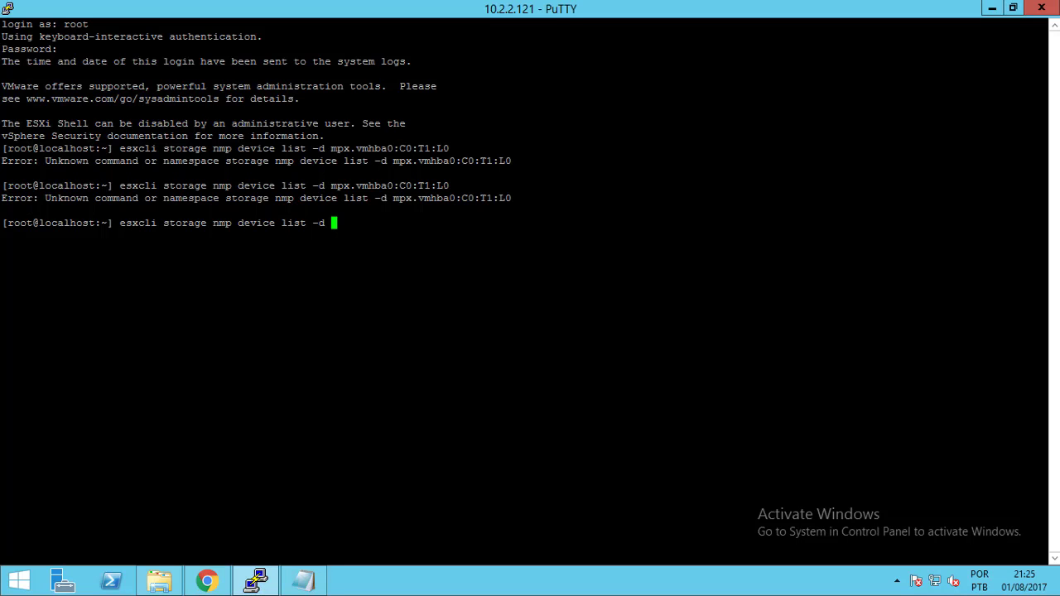
pyautogui.rightClick(341, 225)
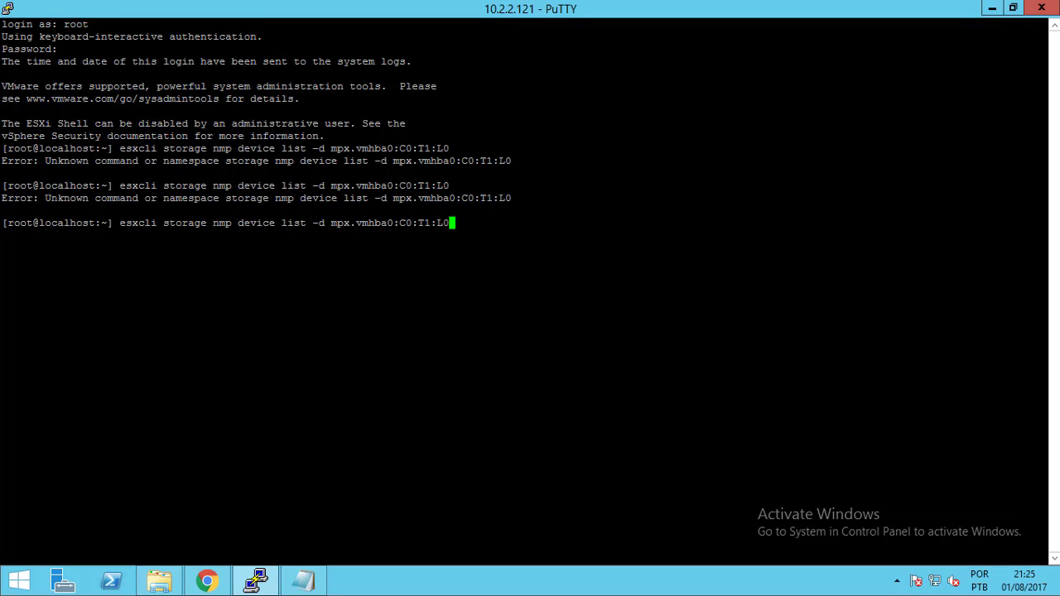
pyautogui.press('Return')
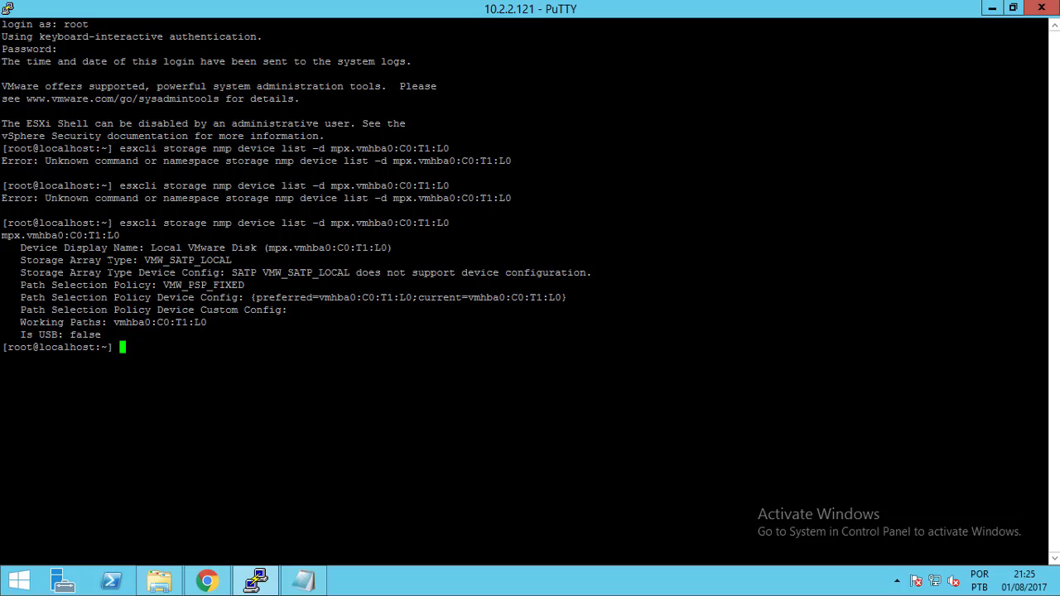
# Copy VMW_SATP_LOCAL from the output and bring the command notes into view
pyautogui.moveTo(144, 260); pyautogui.dragTo(232, 260)
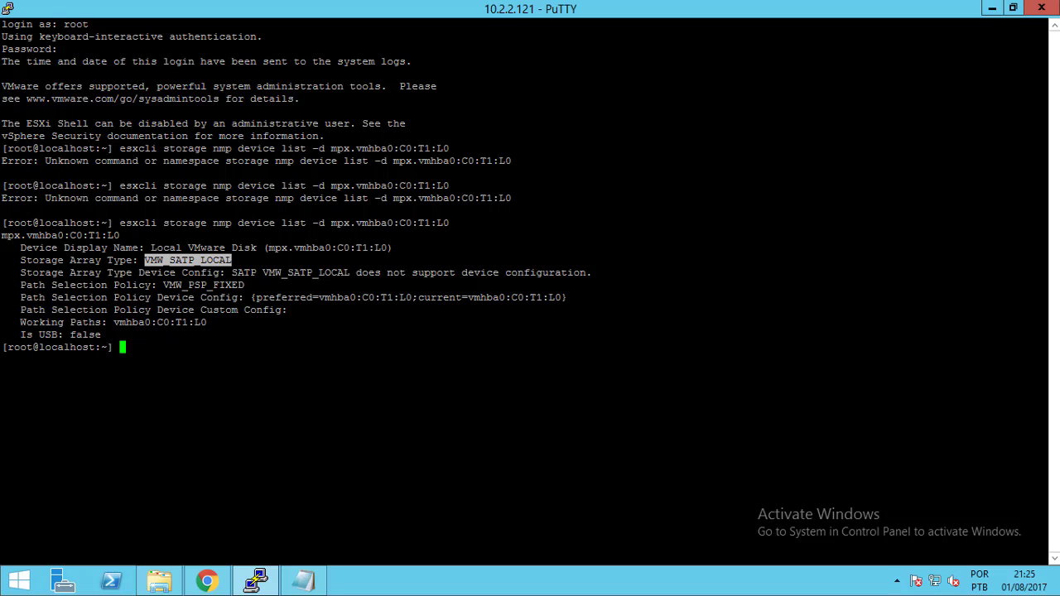
pyautogui.click(303, 581)
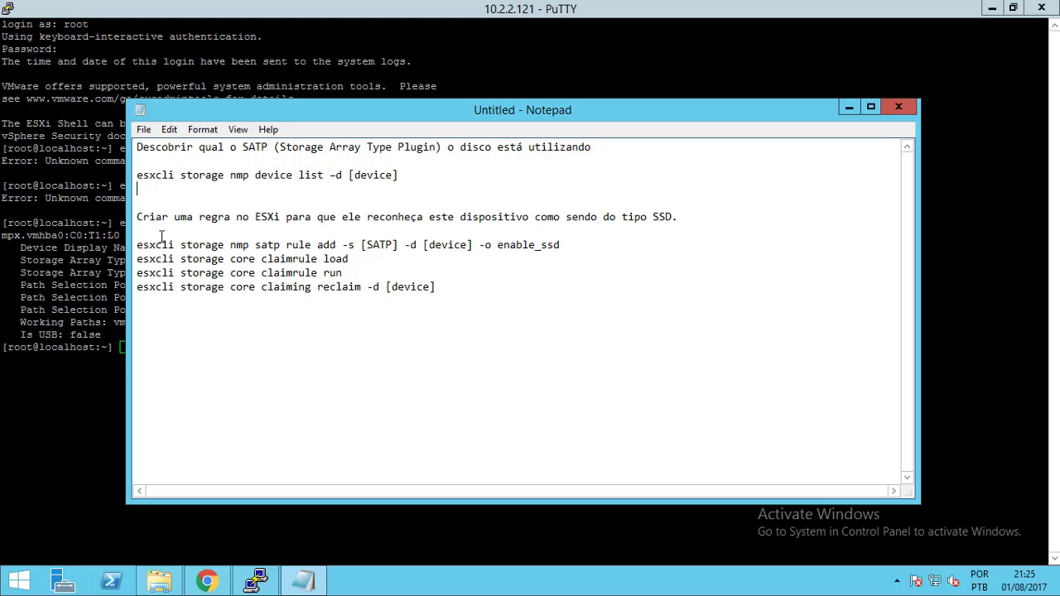
pyautogui.click(207, 582)
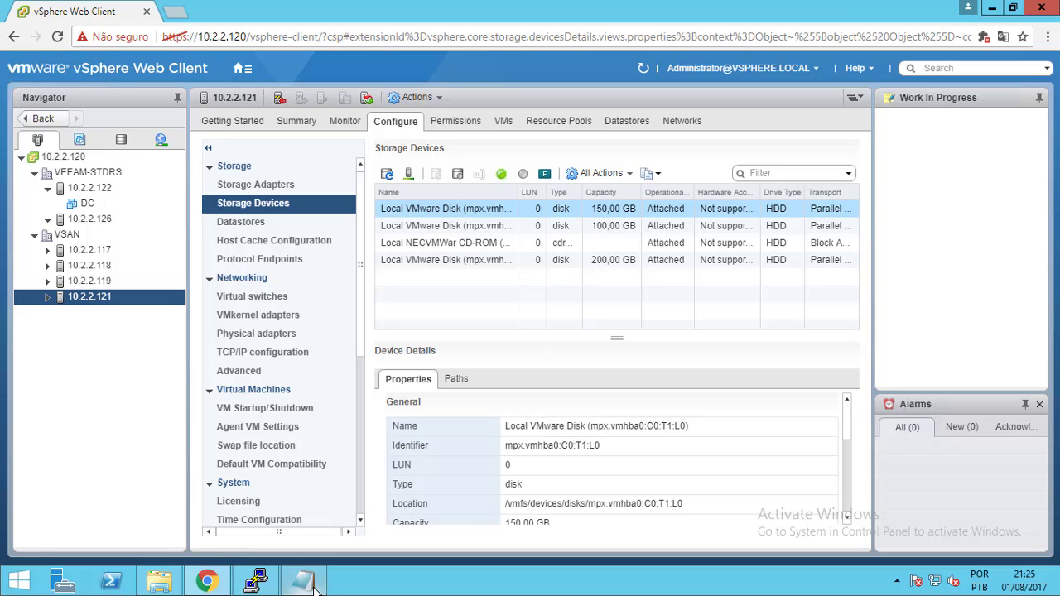
pyautogui.click(257, 581)
pyautogui.click(303, 581)
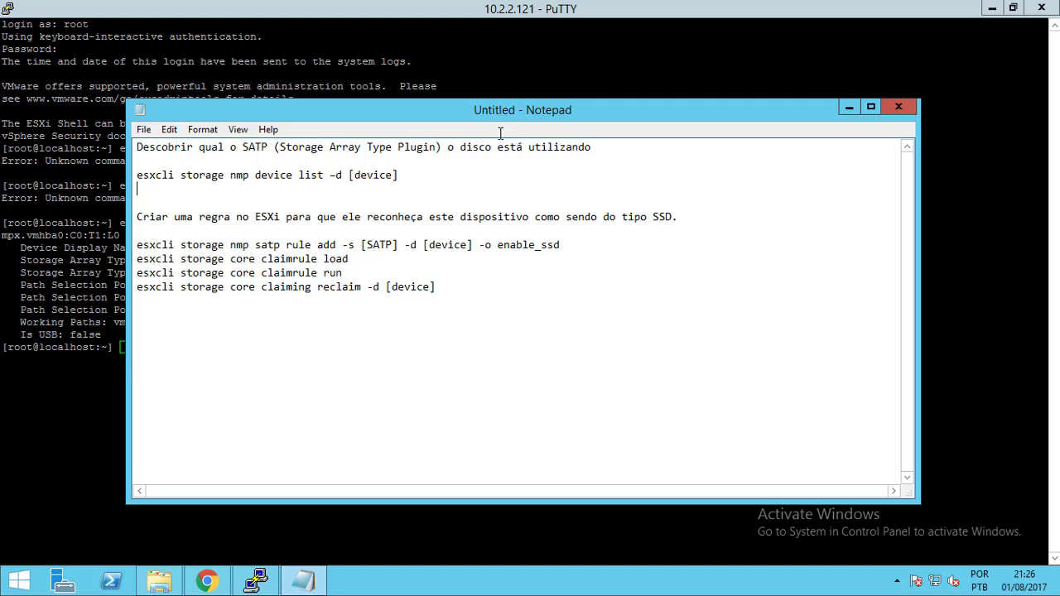
pyautogui.moveTo(523, 105); pyautogui.dragTo(621, 137)
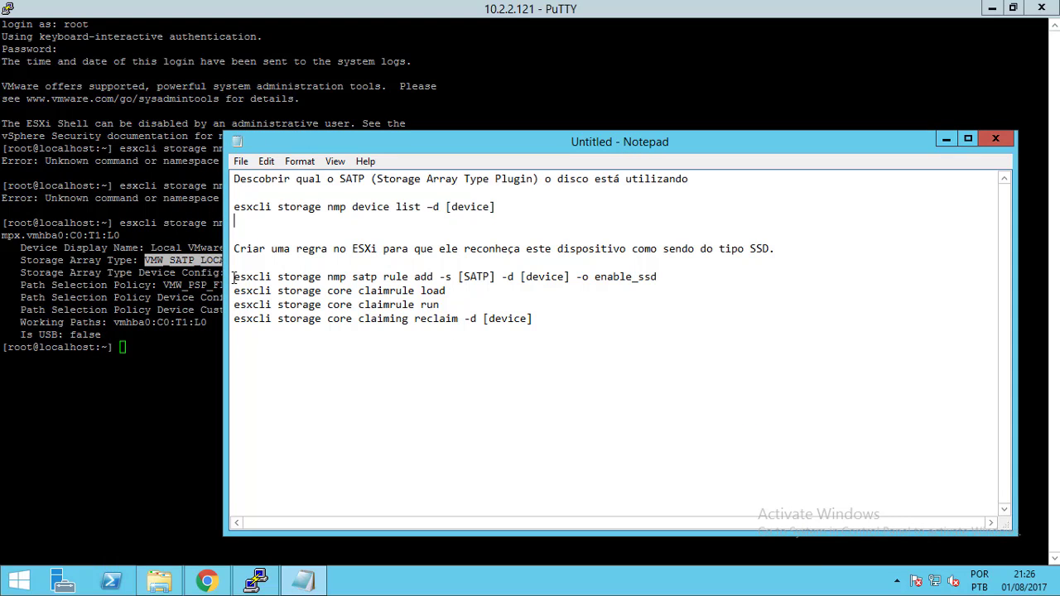
# Paste 'esxcli storage nmp satp rule add -s' from the notes at the PuTTY prompt
pyautogui.moveTo(234, 276); pyautogui.dragTo(455, 276)
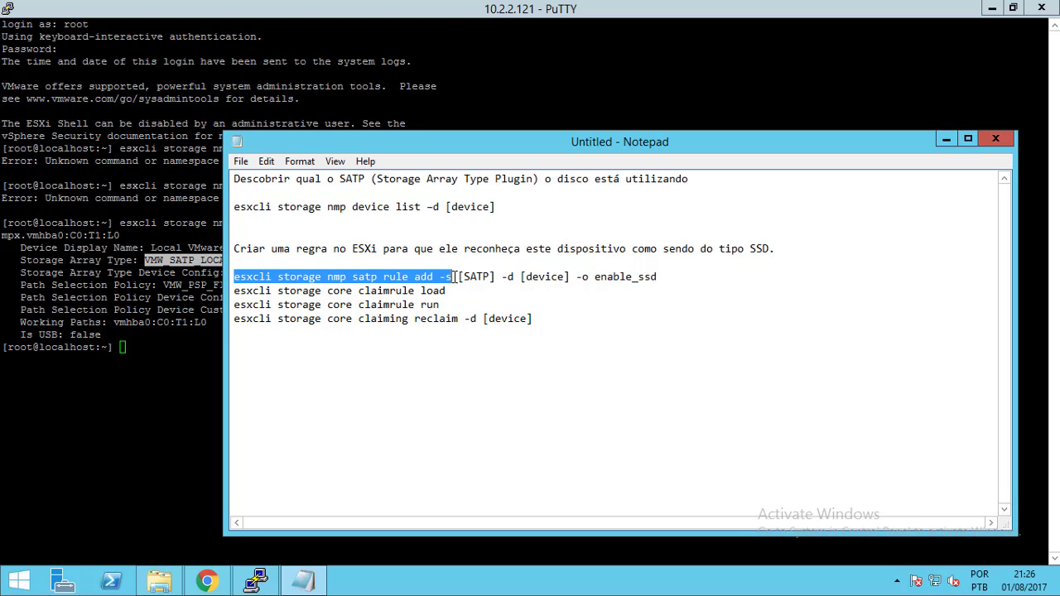
pyautogui.hotkey('ctrl', 'c')
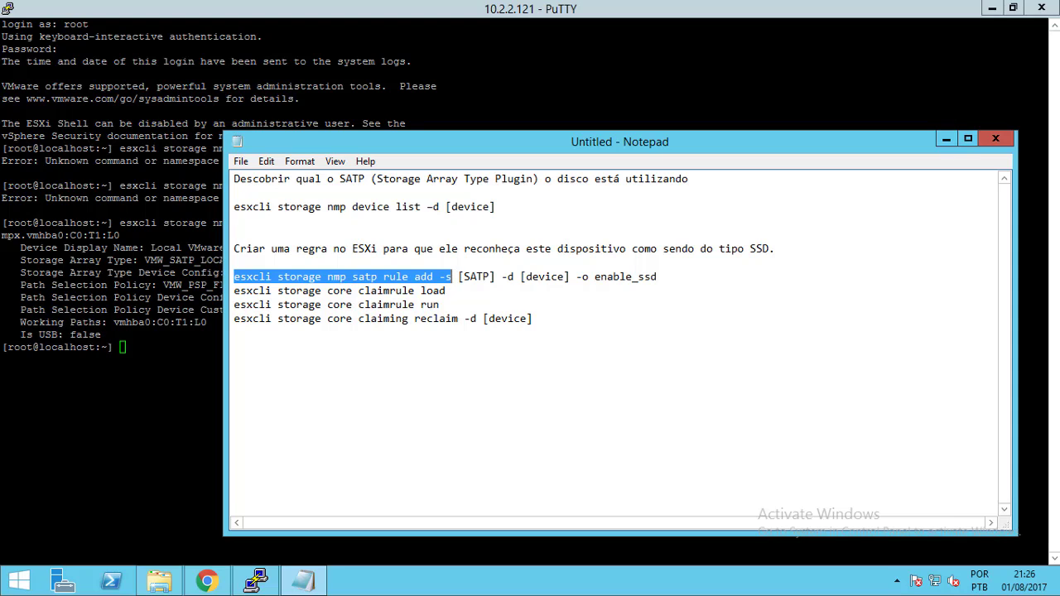
pyautogui.hotkey('alt', 'Tab')
pyautogui.press('shift+Insert')
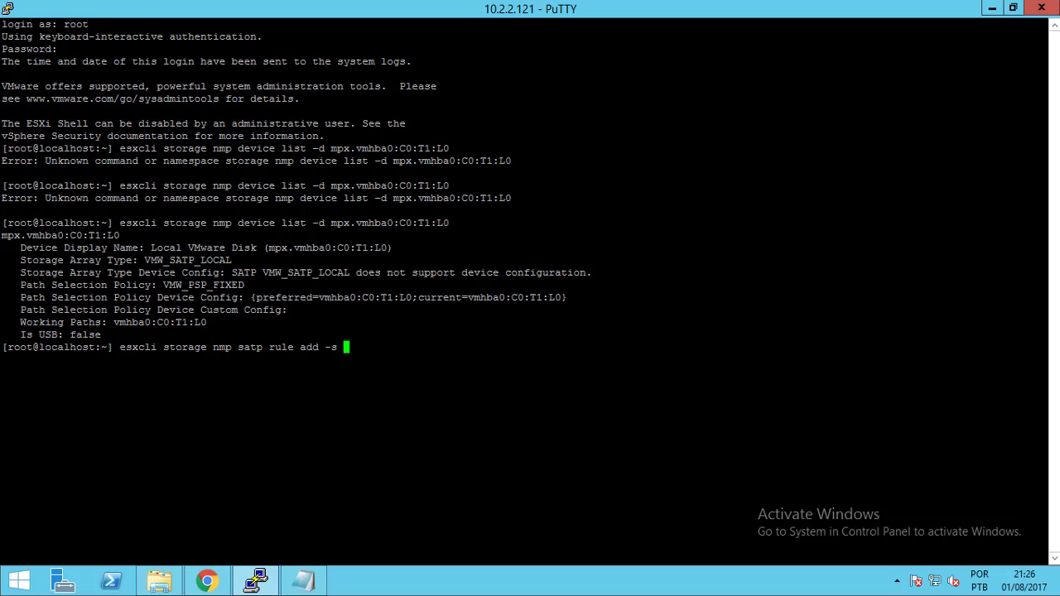
# Paste VMW_SATP_LOCAL after -s in the SATP rule command
pyautogui.moveTo(139, 260); pyautogui.dragTo(231, 260)
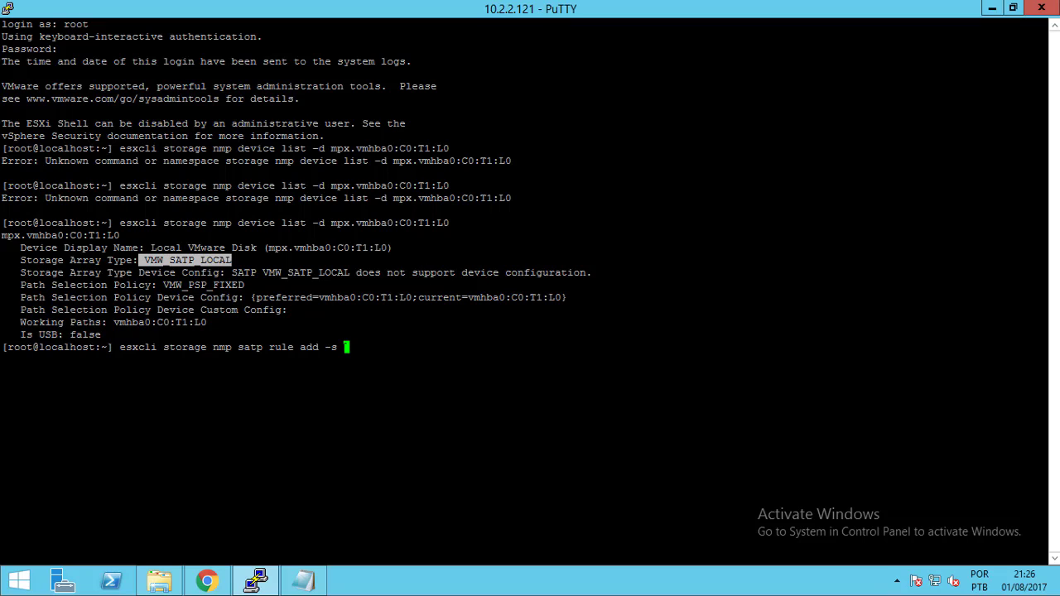
pyautogui.rightClick(346, 348)
pyautogui.click(440, 348)
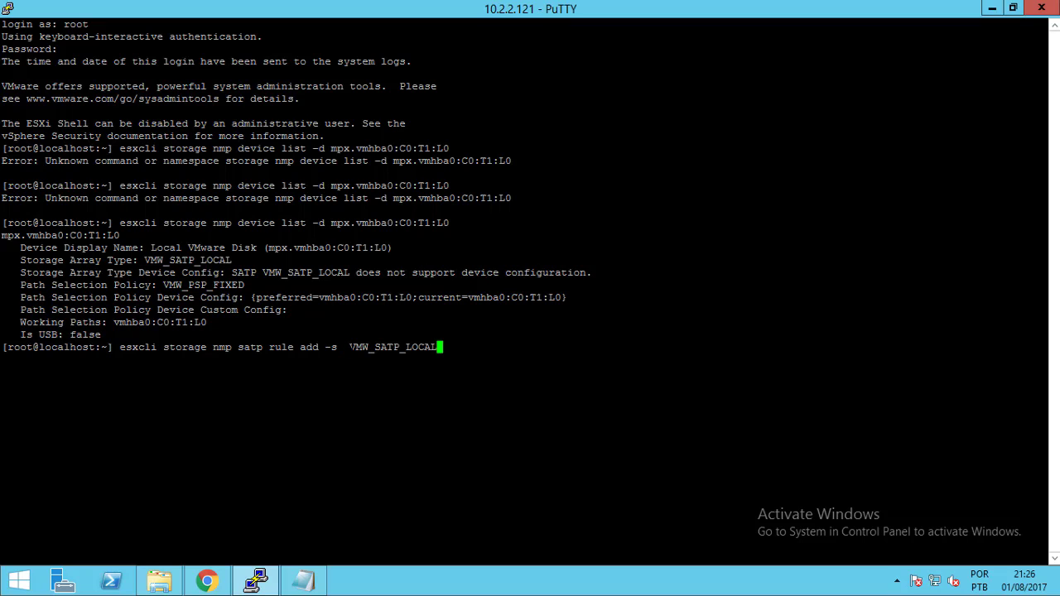
pyautogui.press('Left')
pyautogui.press('Left')
pyautogui.press('Left')
pyautogui.press('Left')
pyautogui.press('Left')
pyautogui.press('Left')
pyautogui.press('Left')
pyautogui.press('Left')
pyautogui.press('Left')
pyautogui.press('Left')
pyautogui.press('Left')
pyautogui.press('Left')
pyautogui.press('Left')
pyautogui.press('Left')
pyautogui.press('Left')
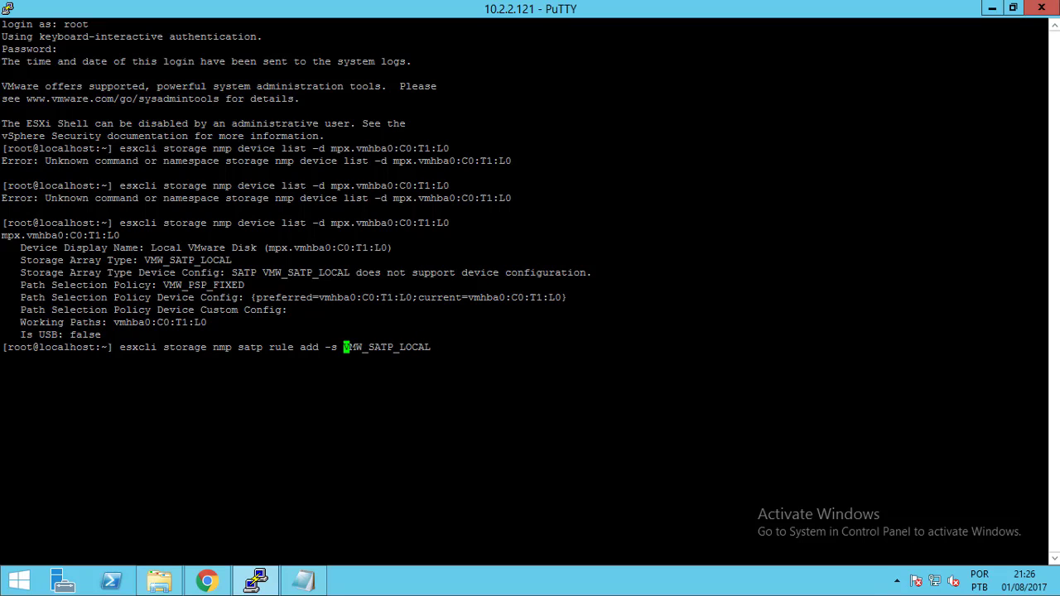
pyautogui.press('End')
pyautogui.click(305, 589)
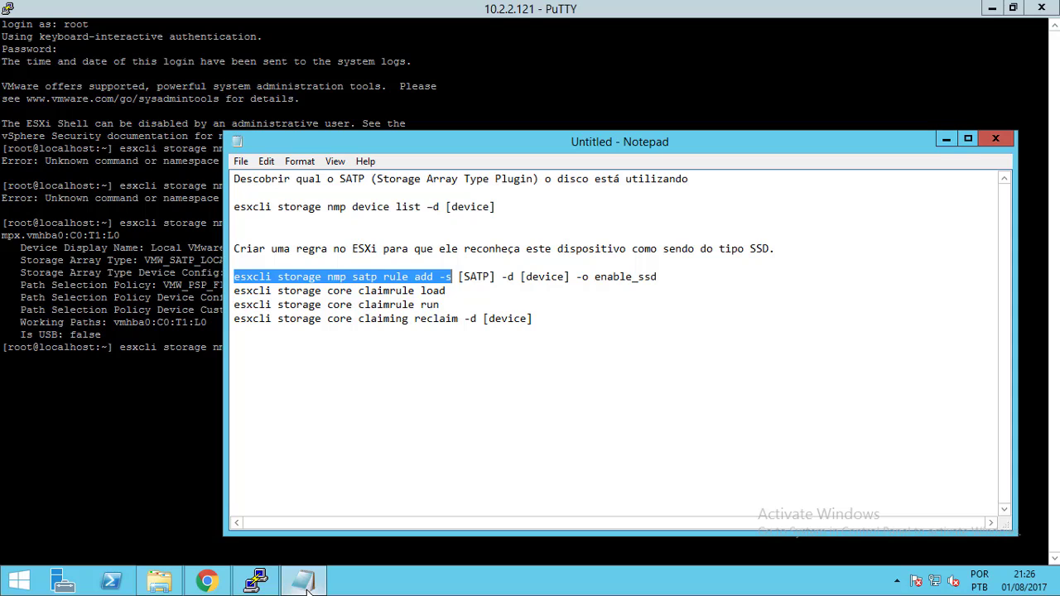
pyautogui.click(305, 588)
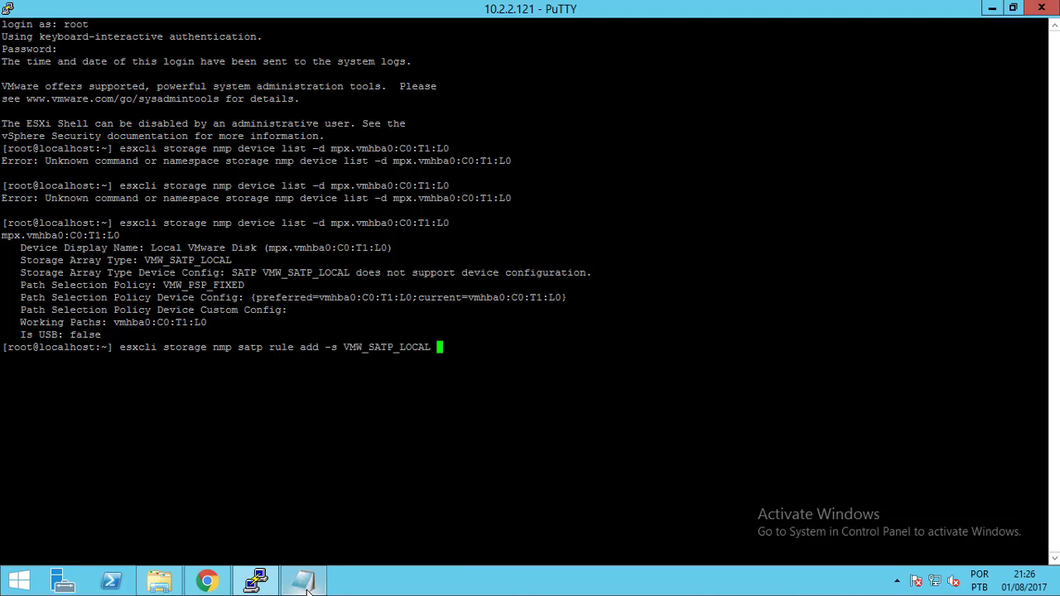
# Add -d with disk identifier mpx.vmhba0:C0:T1:L0 copied from the output
pyautogui.press('BackSpace')
pyautogui.write('-d')
pyautogui.press('BackSpace')
pyautogui.press('BackSpace')
pyautogui.write('-d')
pyautogui.moveTo(268, 248); pyautogui.dragTo(386, 248)
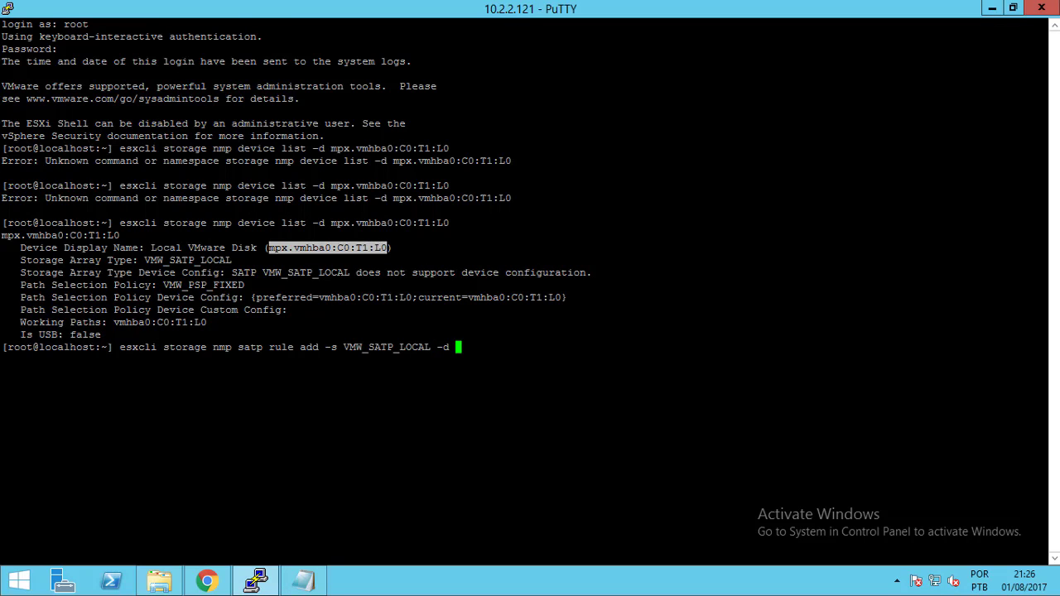
pyautogui.press('shift+Insert')
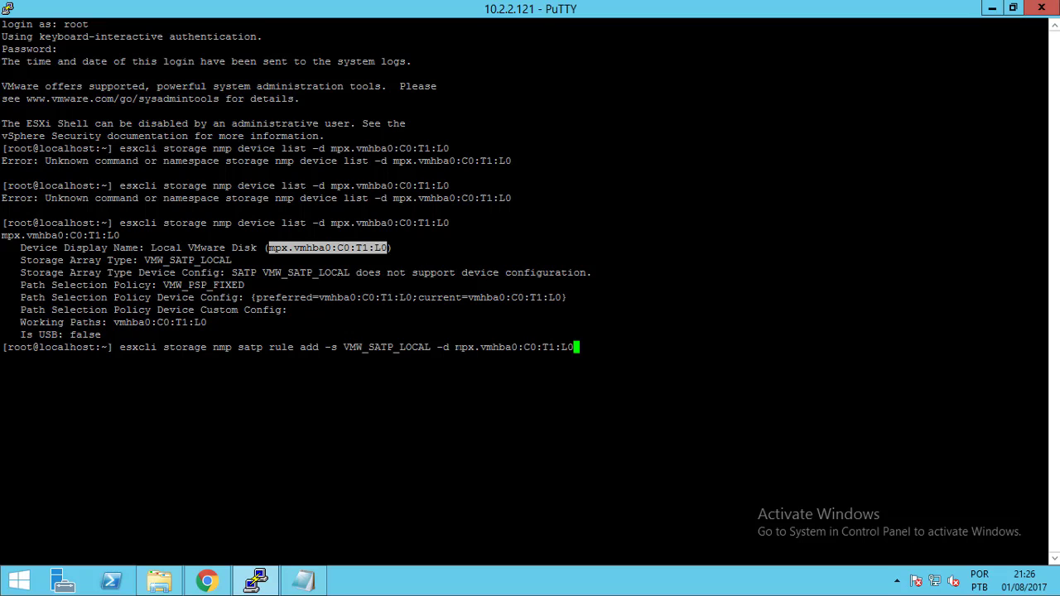
# Finish the rule with -o enable_ssd and run it successfully
pyautogui.write('-o')
pyautogui.click(321, 588)
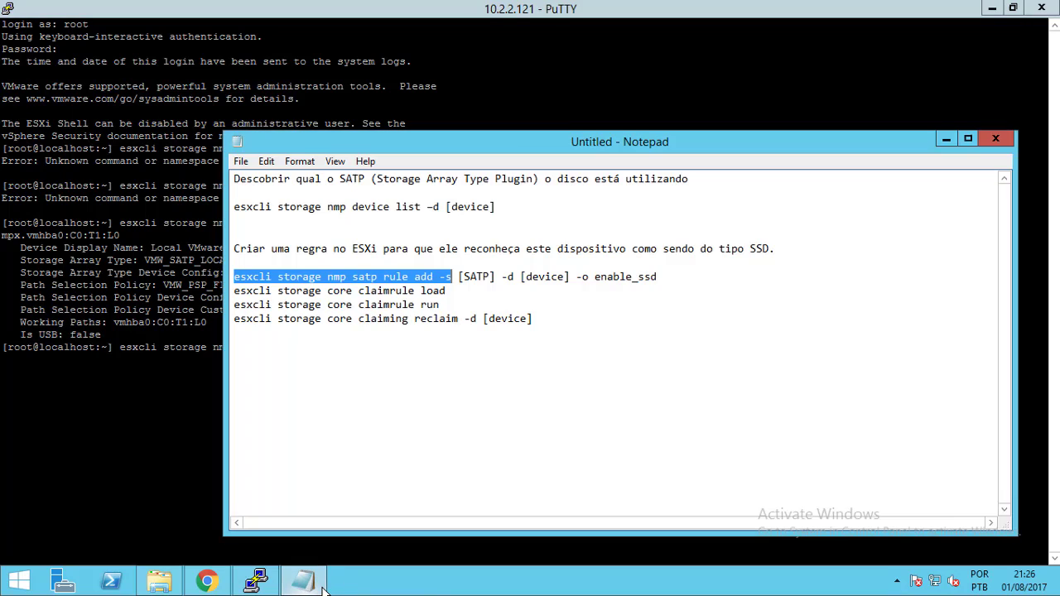
pyautogui.click(322, 588)
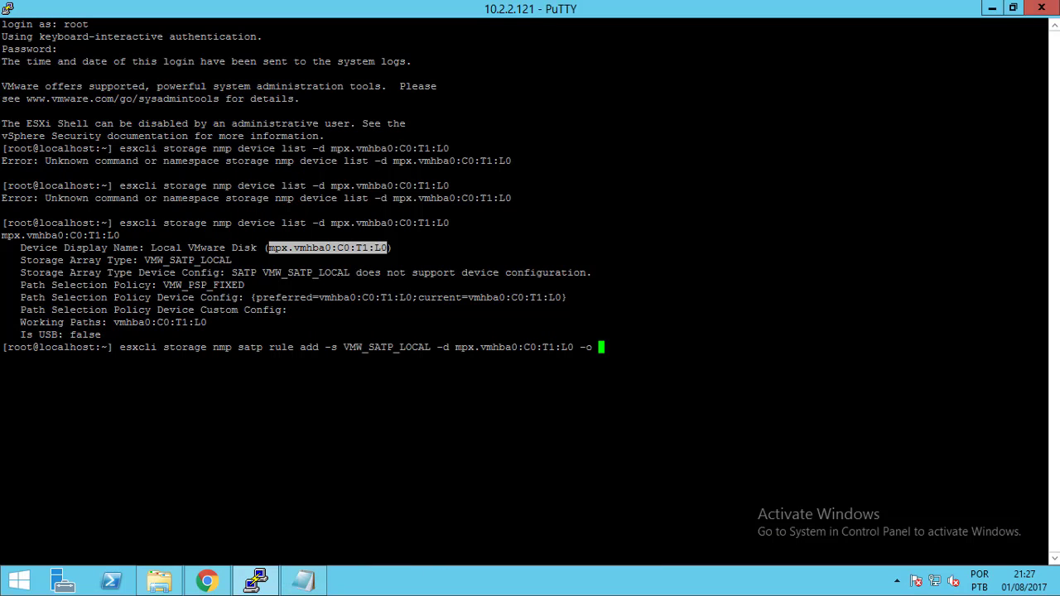
pyautogui.write('enable_ssd')
pyautogui.press('Return')
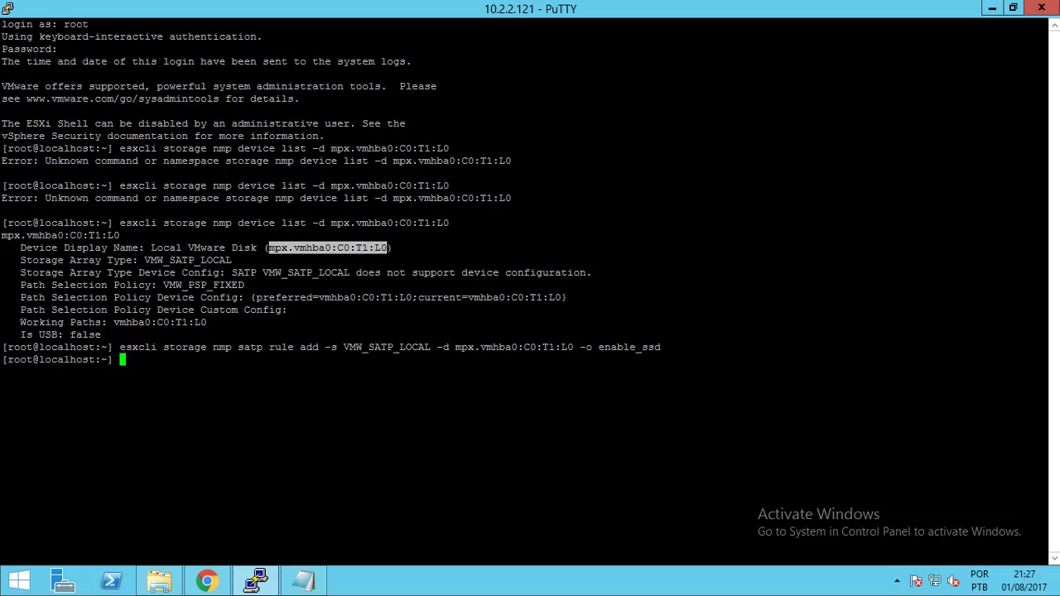
pyautogui.click(303, 581)
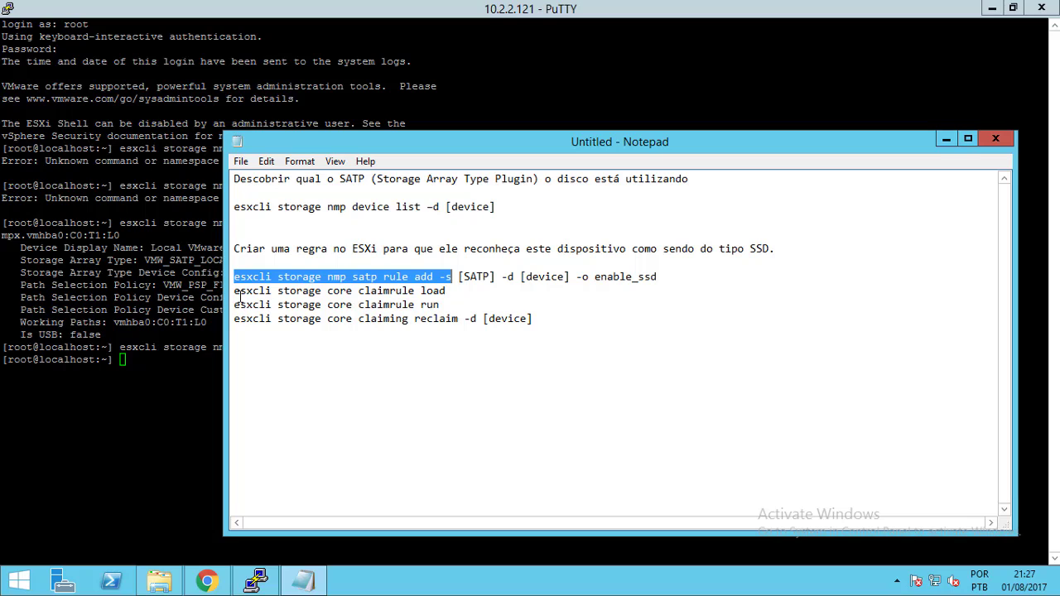
# Paste and run 'esxcli storage core claimrule load' in PuTTY
pyautogui.moveTo(234, 291); pyautogui.dragTo(448, 291)
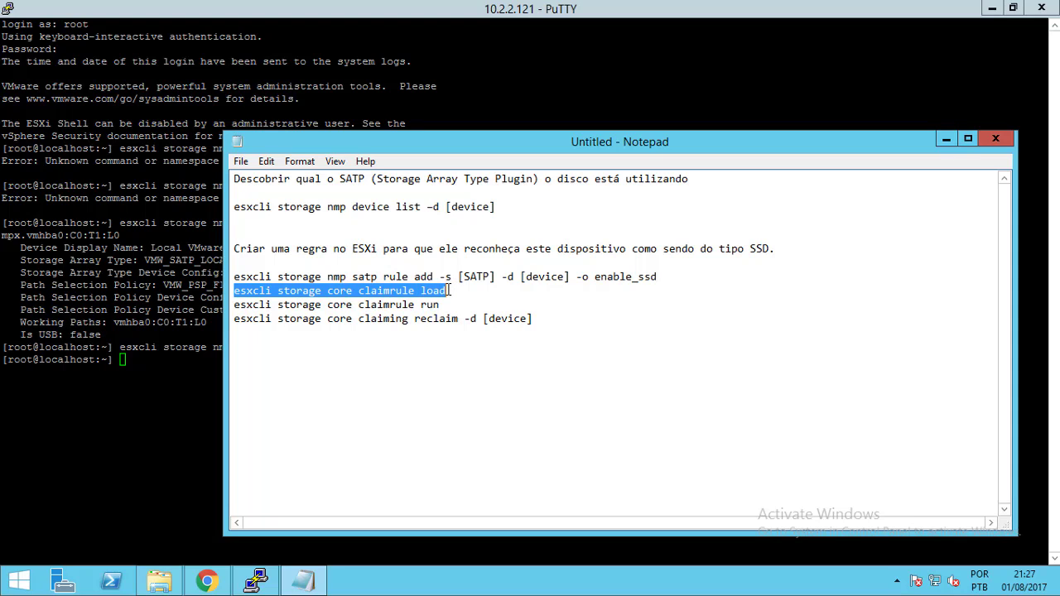
pyautogui.click(267, 362)
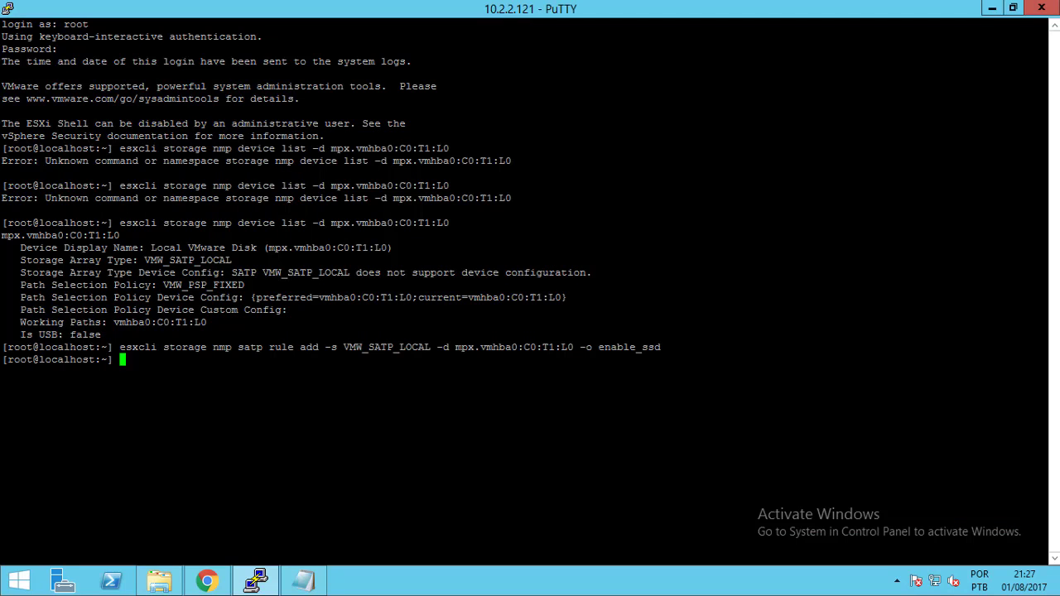
pyautogui.rightClick(267, 362)
pyautogui.press('Return')
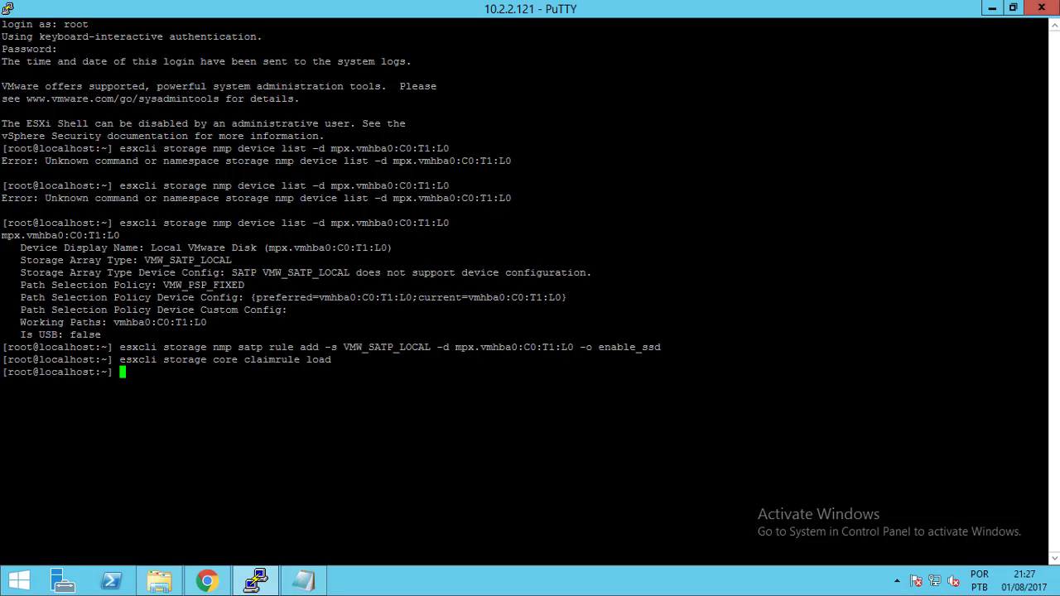
# Paste and run 'esxcli storage core claimrule run' from the notes
pyautogui.click(317, 584)
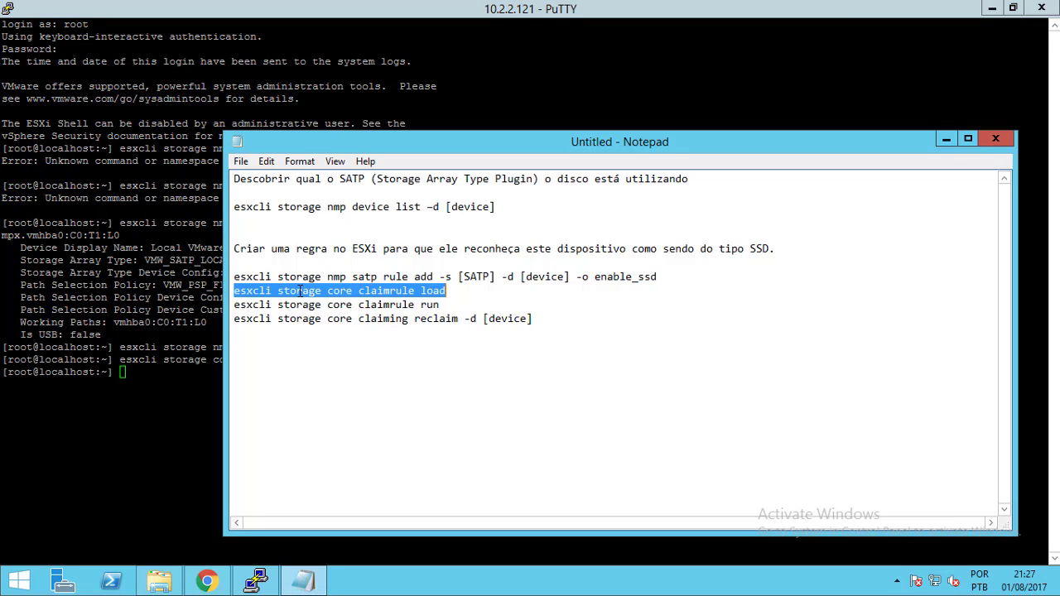
pyautogui.click(236, 305)
pyautogui.moveTo(236, 305); pyautogui.dragTo(440, 304)
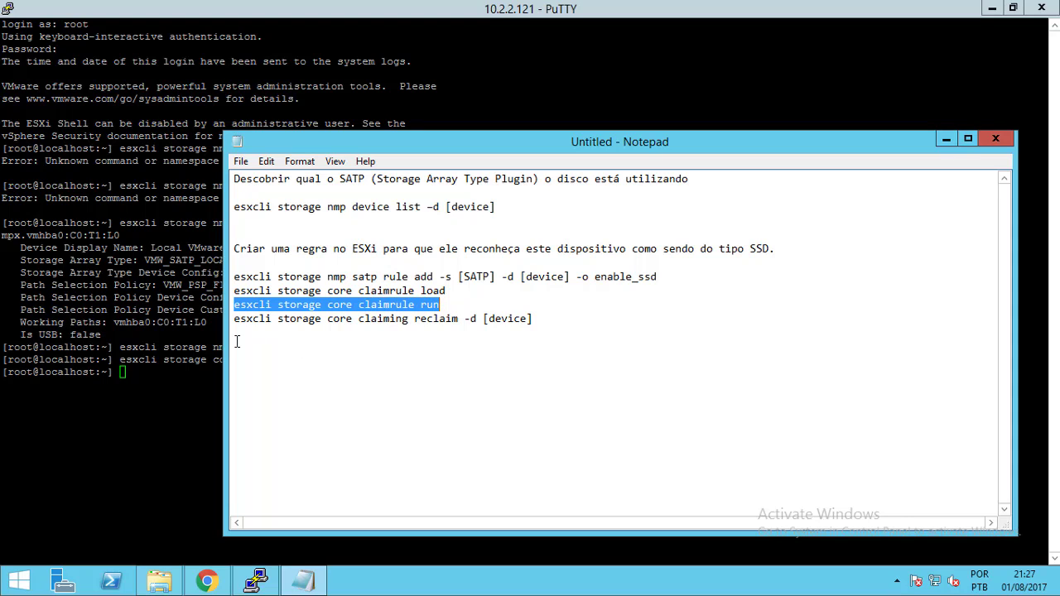
pyautogui.rightClick(130, 372)
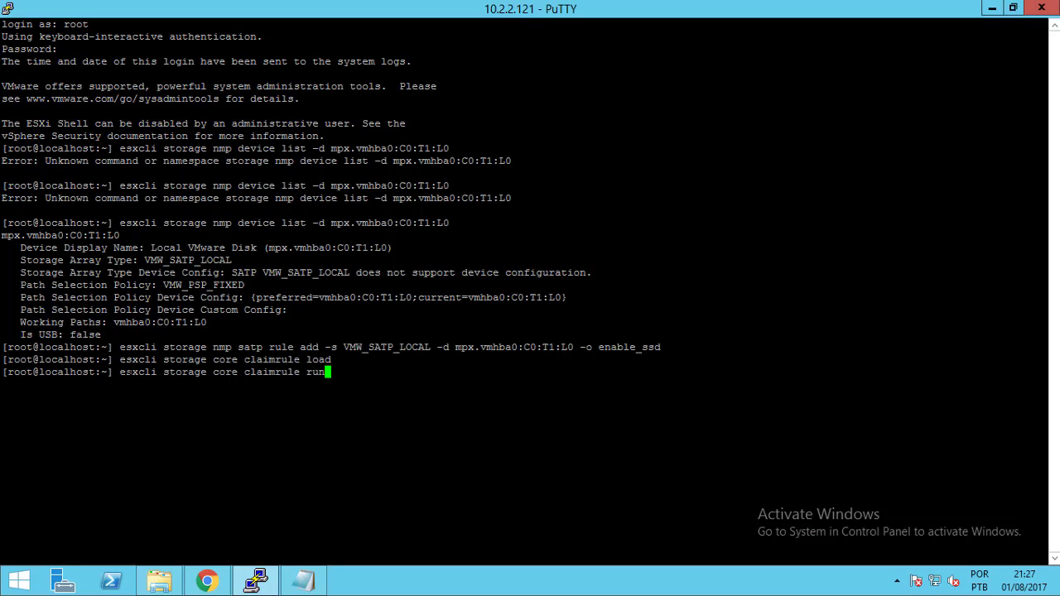
pyautogui.press('Return')
# Paste 'esxcli storage core claiming reclaim' from the notes at the prompt
pyautogui.click(304, 581)
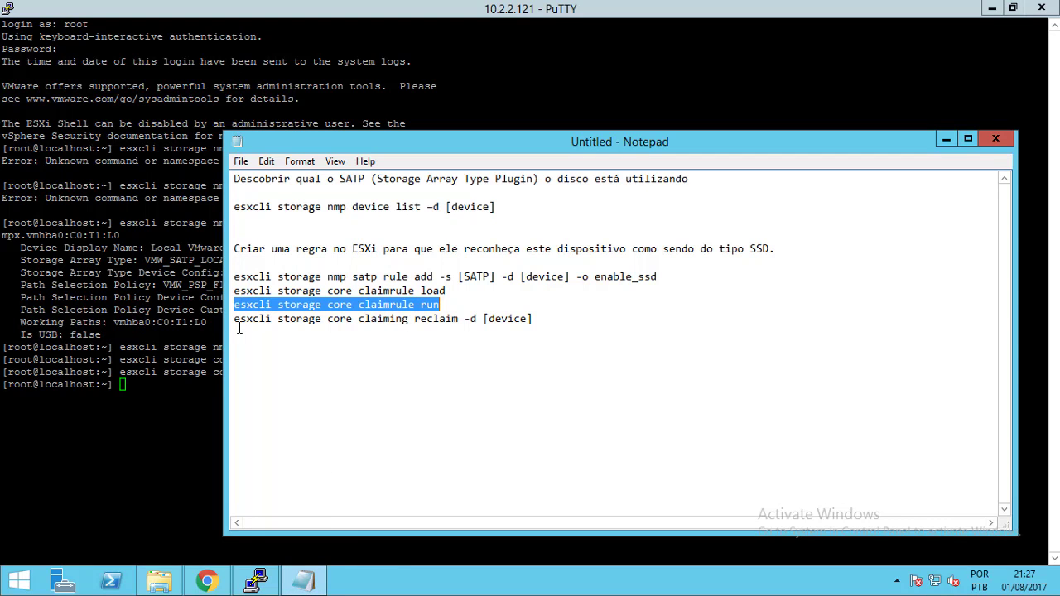
pyautogui.moveTo(234, 319); pyautogui.dragTo(460, 319)
pyautogui.hotkey('ctrl', 'c')
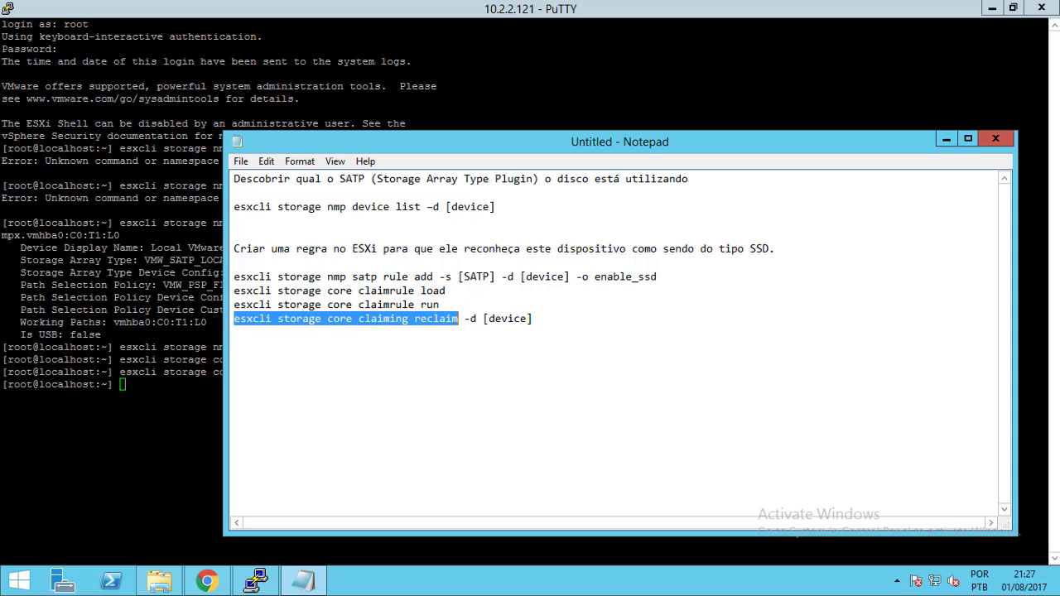
pyautogui.click(164, 386)
pyautogui.rightClick(164, 385)
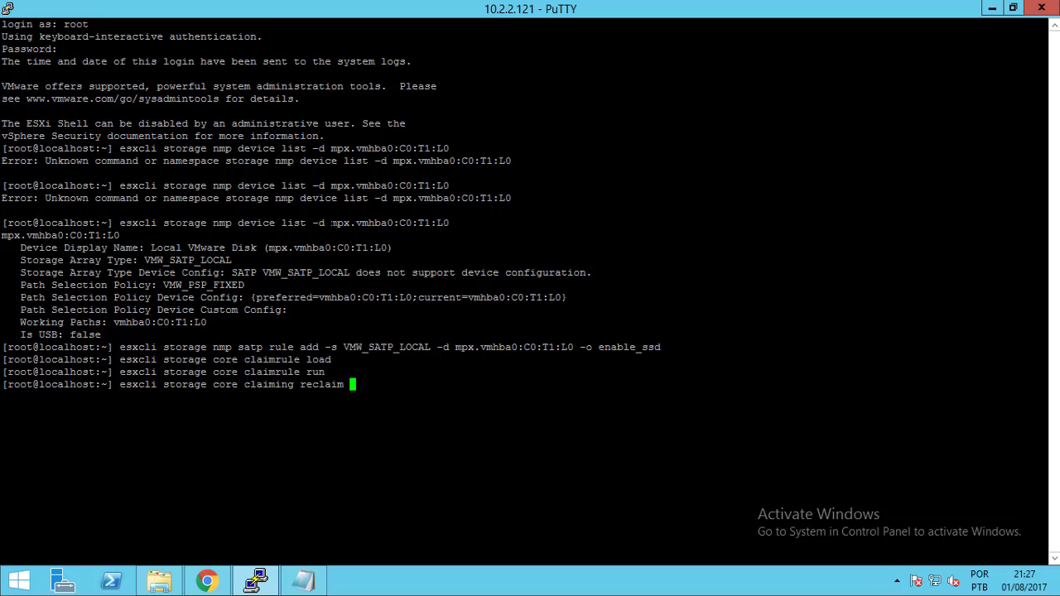
# Run reclaim with mpx.vmhba0:C0:T1:L0 appended, then rerun it with the extra space removed
pyautogui.moveTo(329, 223); pyautogui.dragTo(449, 222)
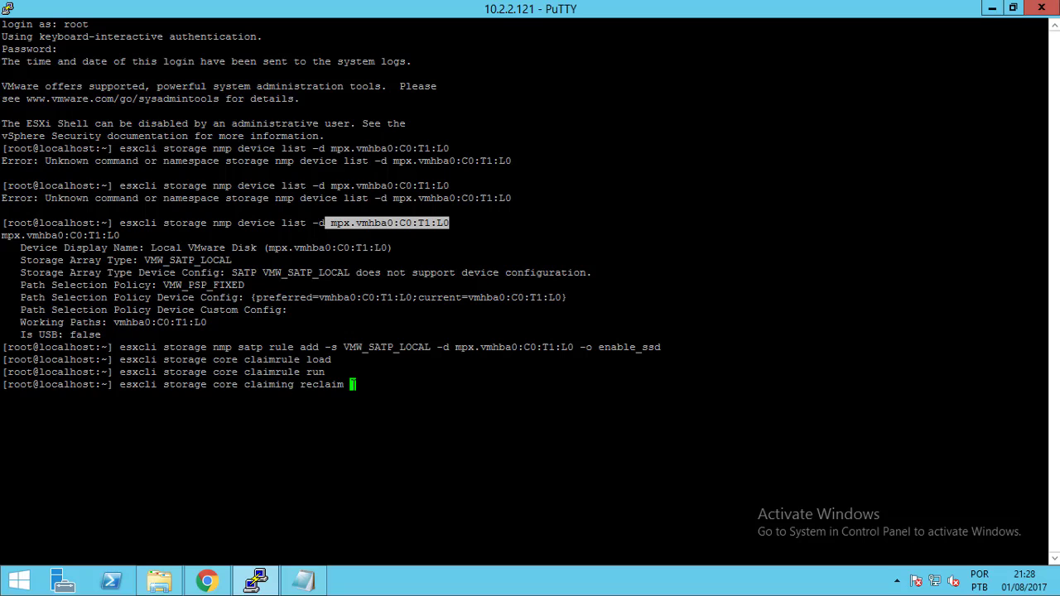
pyautogui.rightClick(352, 385)
pyautogui.press('Return')
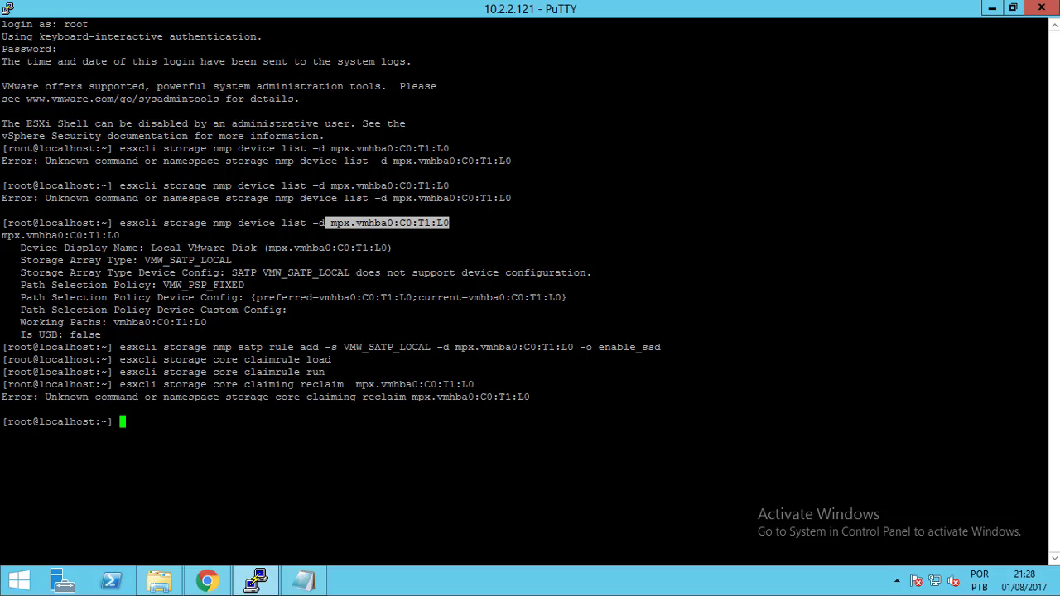
pyautogui.press('Up')
pyautogui.press('Left')
pyautogui.press('Left')
pyautogui.press('Left')
pyautogui.press('Left')
pyautogui.press('Left')
pyautogui.press('Left')
pyautogui.press('Left')
pyautogui.press('Left')
pyautogui.press('Left')
pyautogui.press('Left')
pyautogui.press('Left')
pyautogui.press('Left')
pyautogui.press('Left')
pyautogui.press('Left')
pyautogui.press('Left')
pyautogui.press('Left')
pyautogui.press('Left')
pyautogui.press('Left')
pyautogui.press('Left')
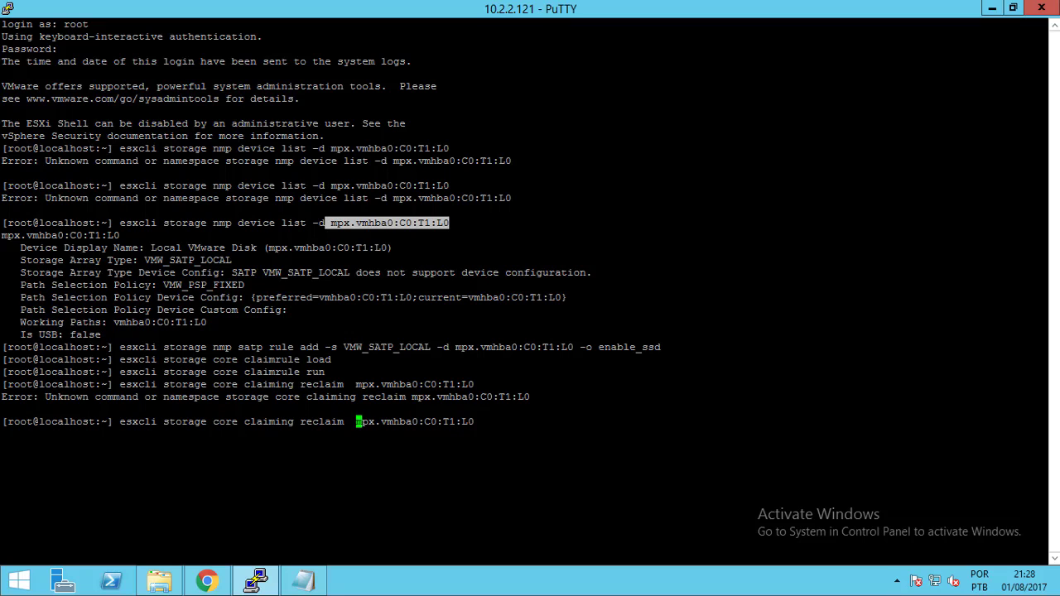
pyautogui.press('Left')
pyautogui.press('Left')
pyautogui.press('Delete')
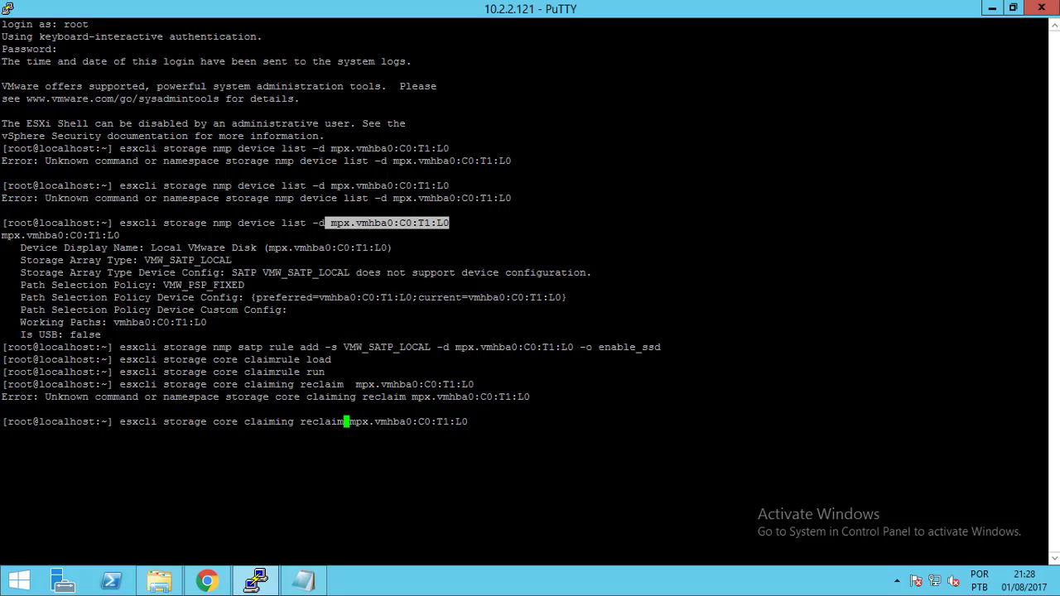
pyautogui.press('End')
pyautogui.press('Return')
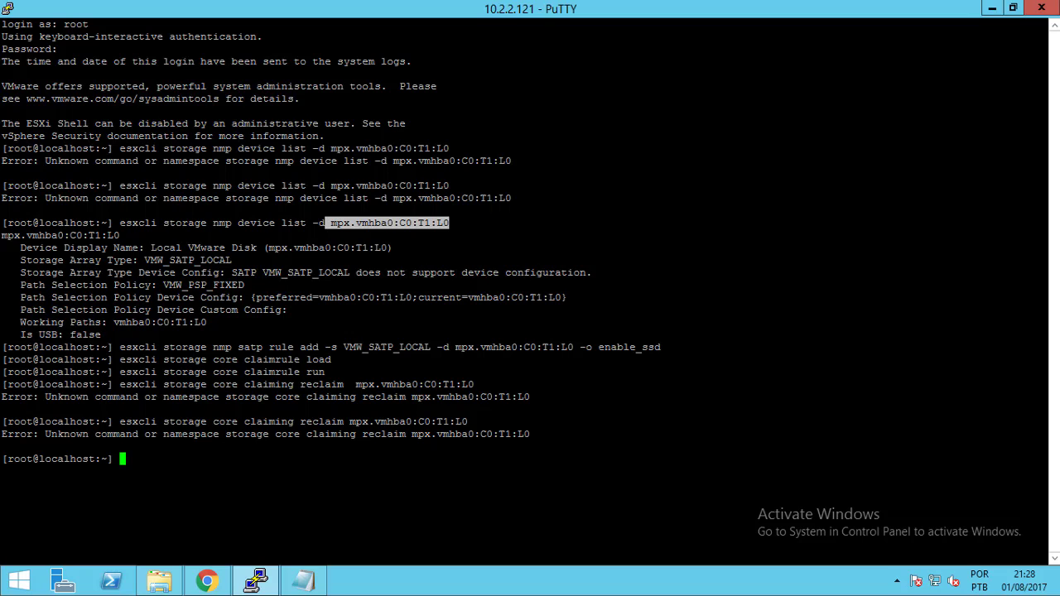
# Retype 'esxcli storage core claiming reclaim -d mpx.vmhba0:C0:T1:L0' and run it without error
pyautogui.write('esc')
pyautogui.press('BackSpace')
pyautogui.write('xcli storage core')
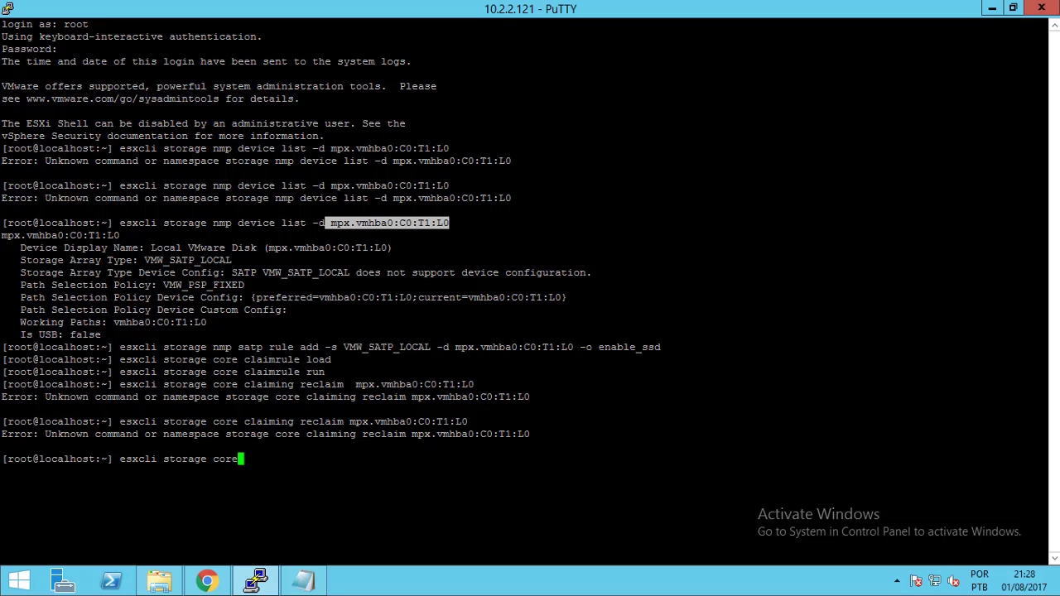
pyautogui.write(' claiming reclaim')
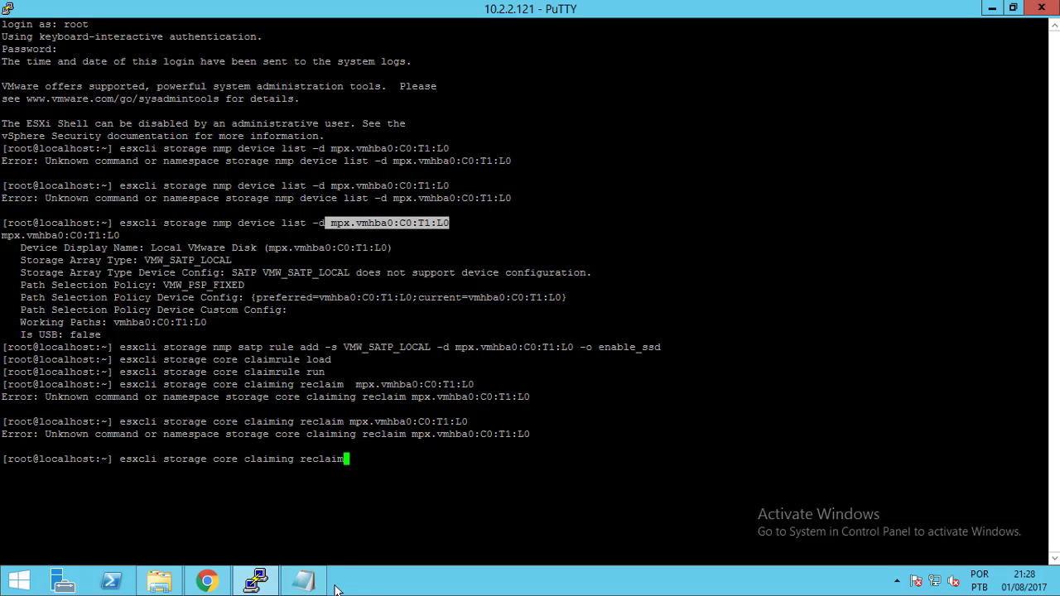
pyautogui.click(306, 582)
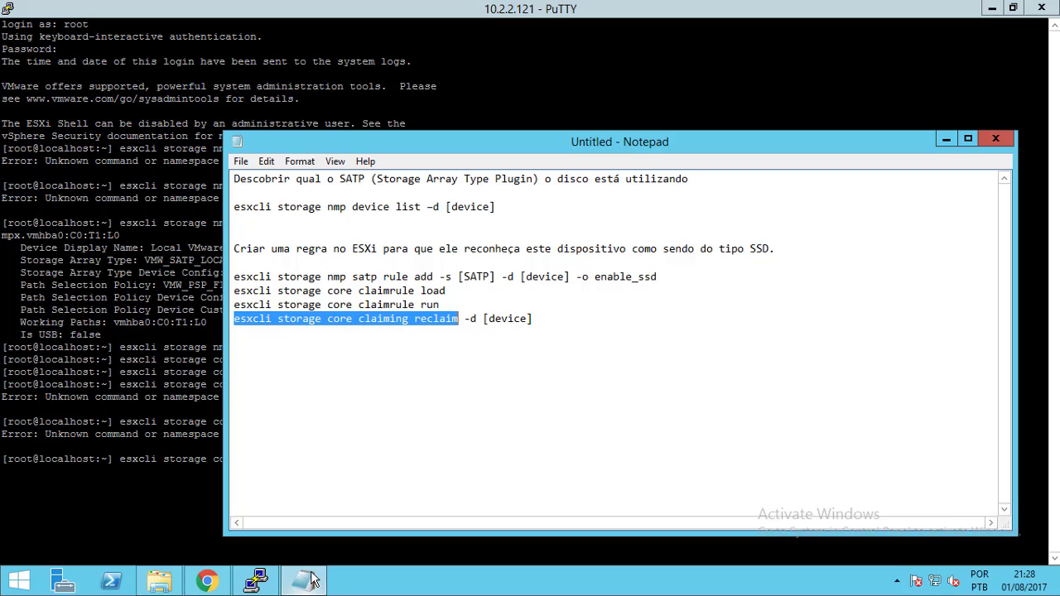
pyautogui.click(308, 581)
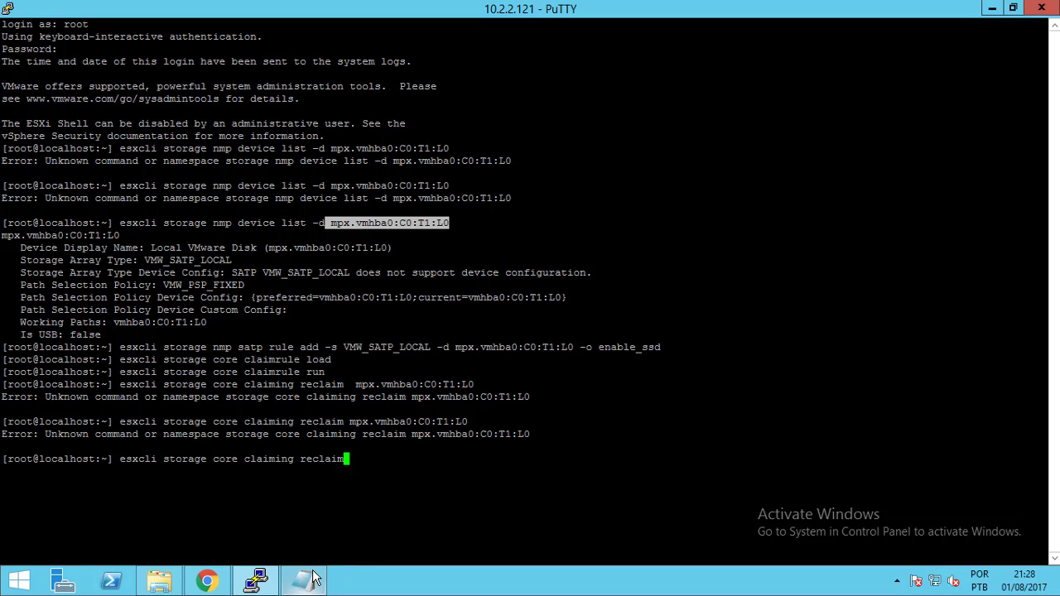
pyautogui.write('-d')
pyautogui.rightClick(371, 459)
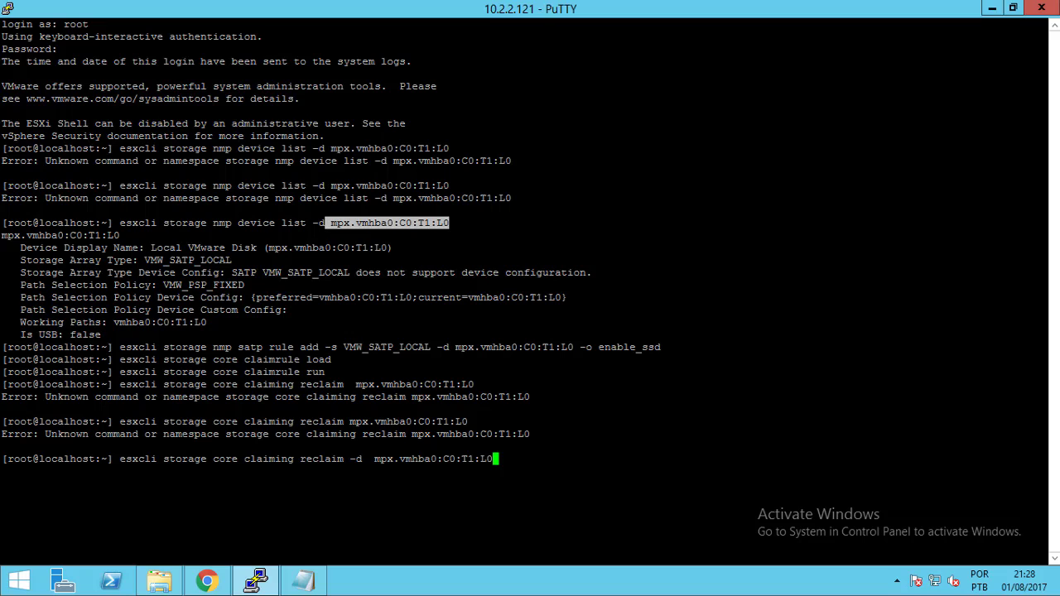
pyautogui.click(371, 459)
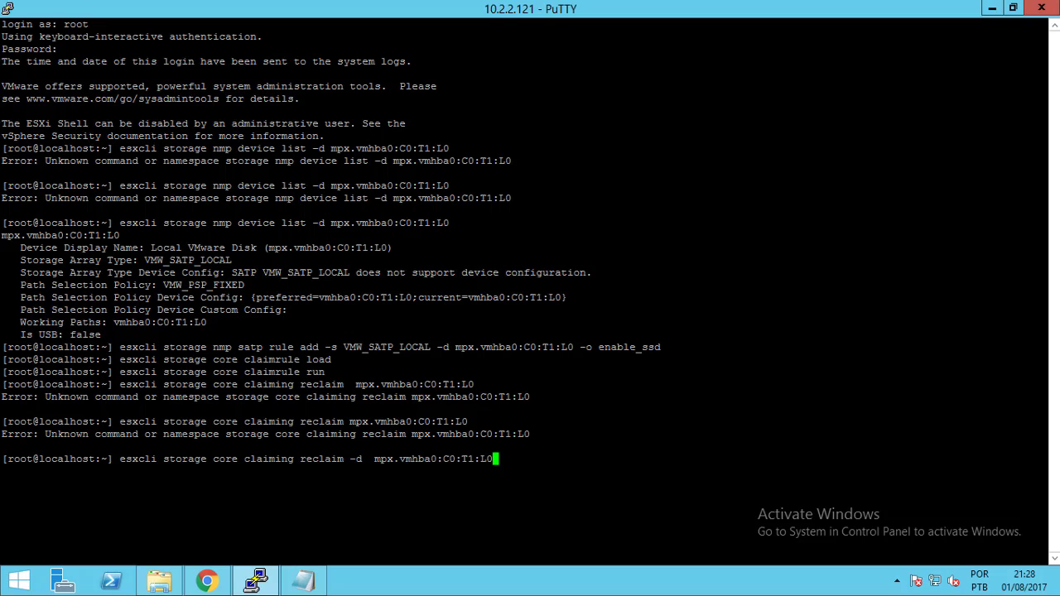
pyautogui.press('Left')
pyautogui.press('Left')
pyautogui.press('Left')
pyautogui.press('Left')
pyautogui.press('Left')
pyautogui.press('Left')
pyautogui.press('Left')
pyautogui.press('Left')
pyautogui.press('Left')
pyautogui.press('Left')
pyautogui.press('Left')
pyautogui.press('Left')
pyautogui.press('Left')
pyautogui.press('Left')
pyautogui.press('Left')
pyautogui.press('Left')
pyautogui.press('Left')
pyautogui.press('Left')
pyautogui.press('Left')
pyautogui.press('BackSpace')
pyautogui.press('Return')
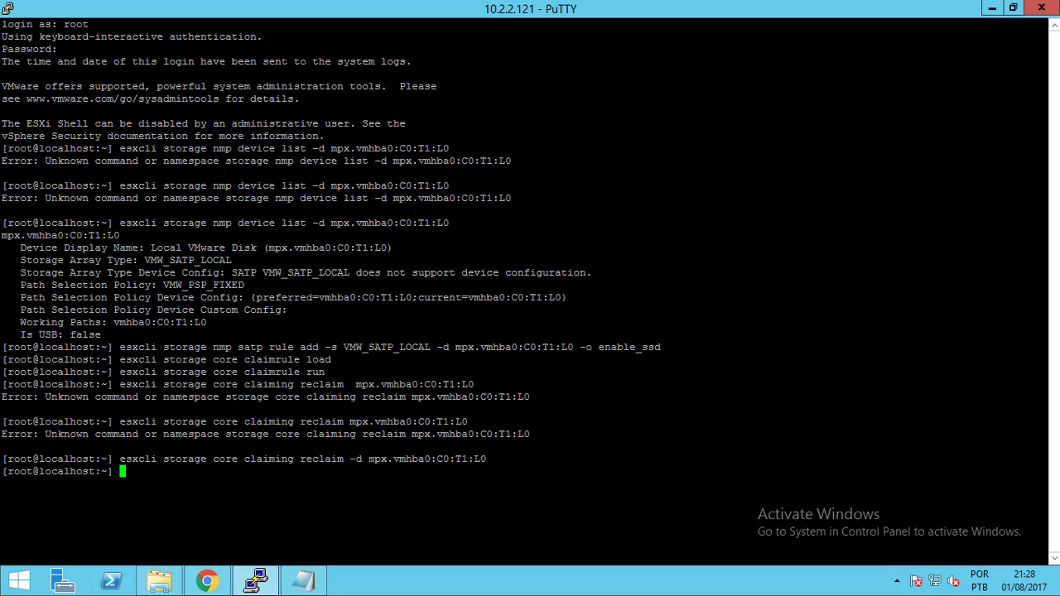
# Check host 10.2.2.121's Storage Devices to confirm the 150,00 GB disk now shows Flash
pyautogui.click(205, 582)
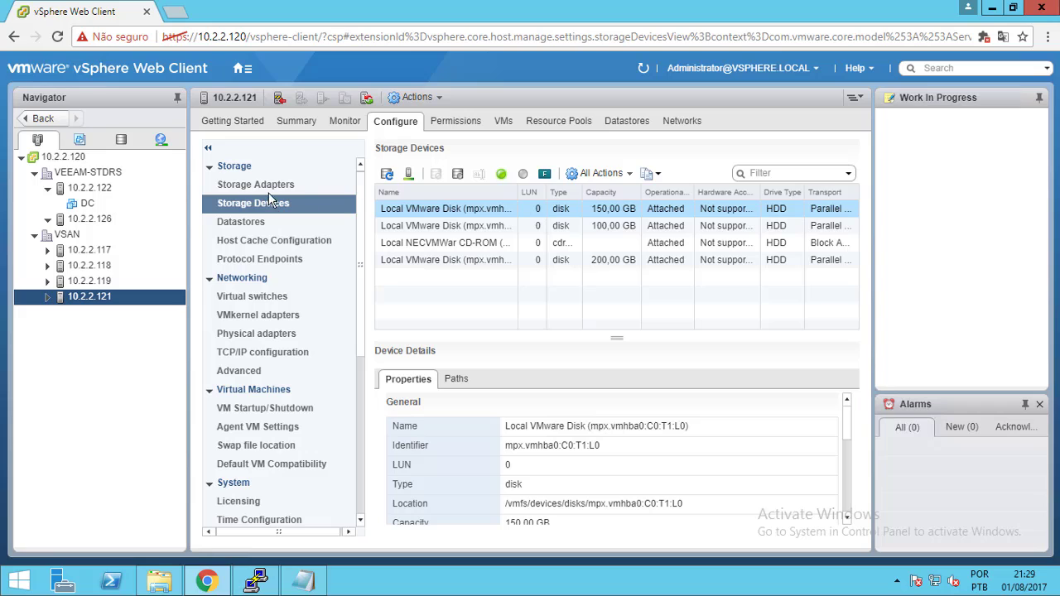
pyautogui.click(268, 190)
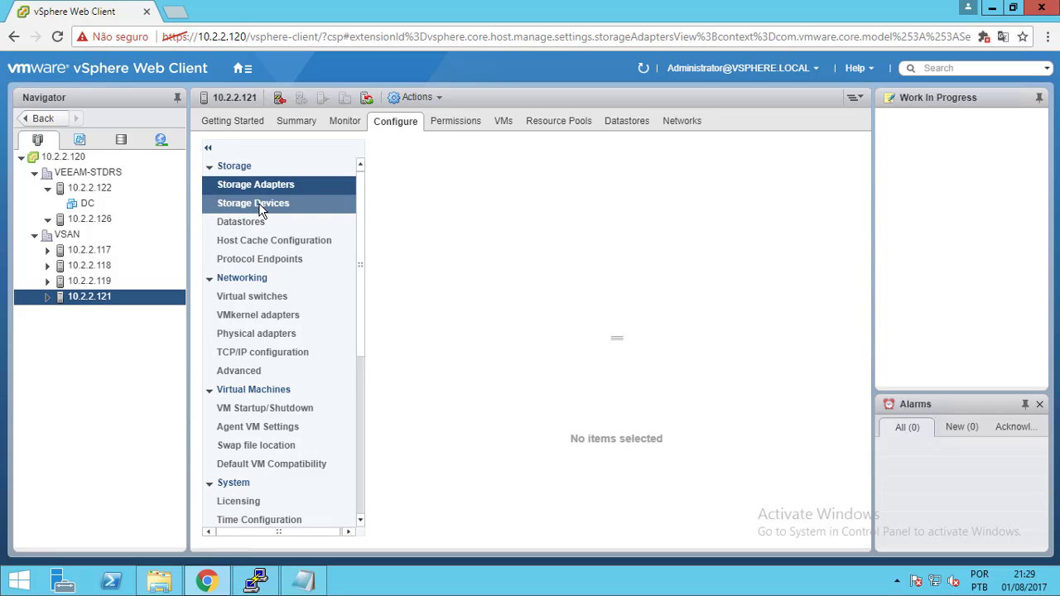
pyautogui.click(259, 207)
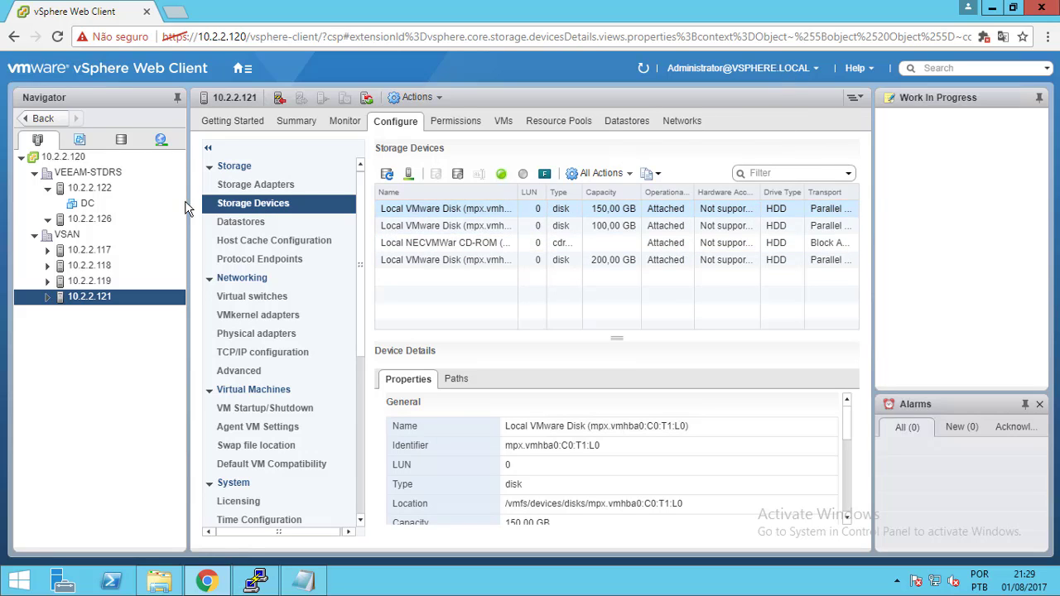
pyautogui.click(113, 281)
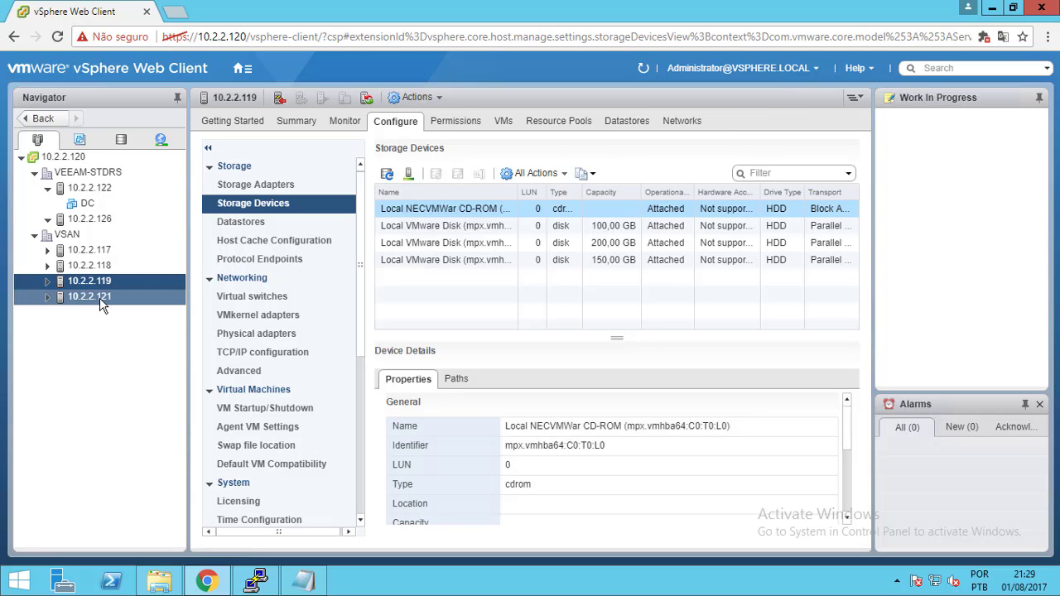
pyautogui.click(101, 298)
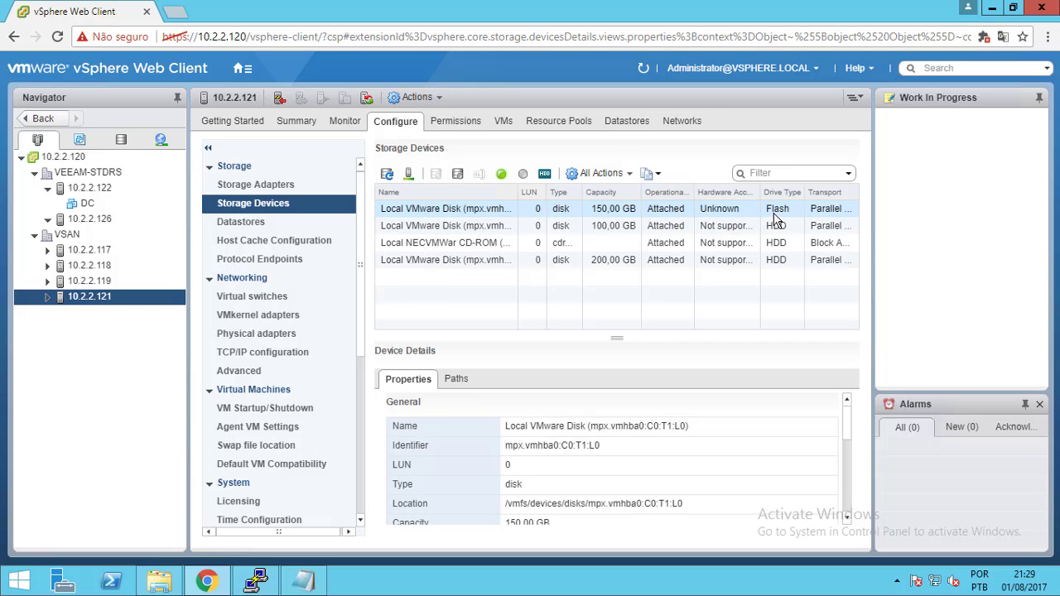
# Exit the PuTTY SSH session and open host 10.2.2.119's Storage Devices
pyautogui.click(255, 582)
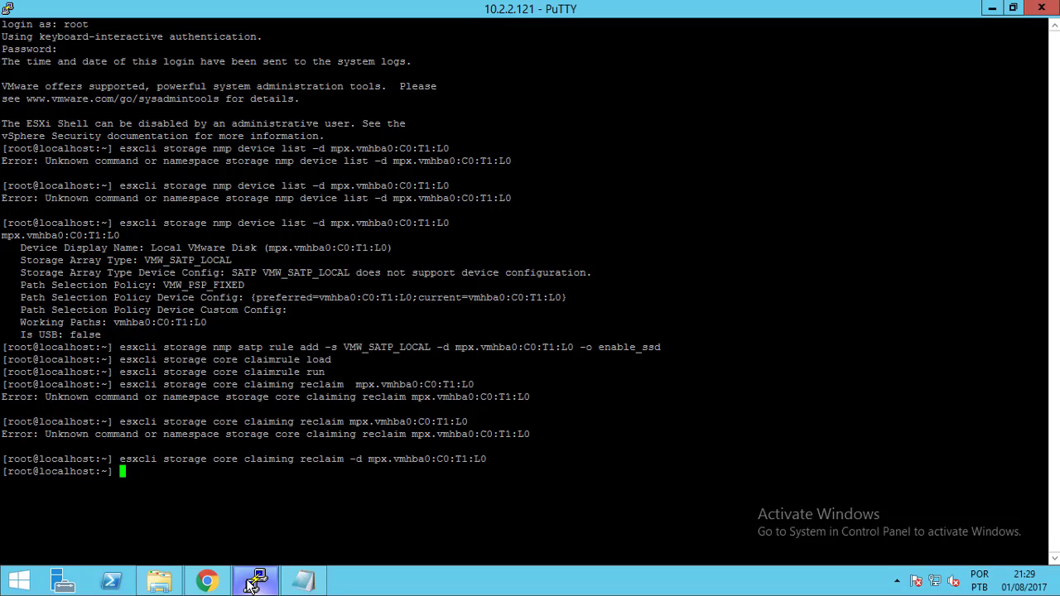
pyautogui.click(993, 9)
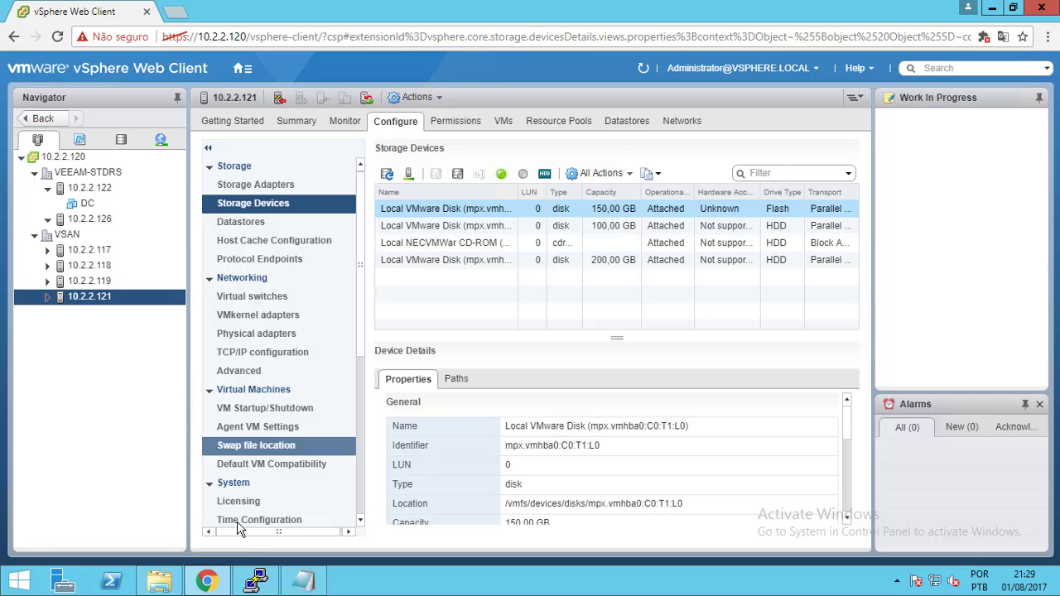
pyautogui.click(255, 582)
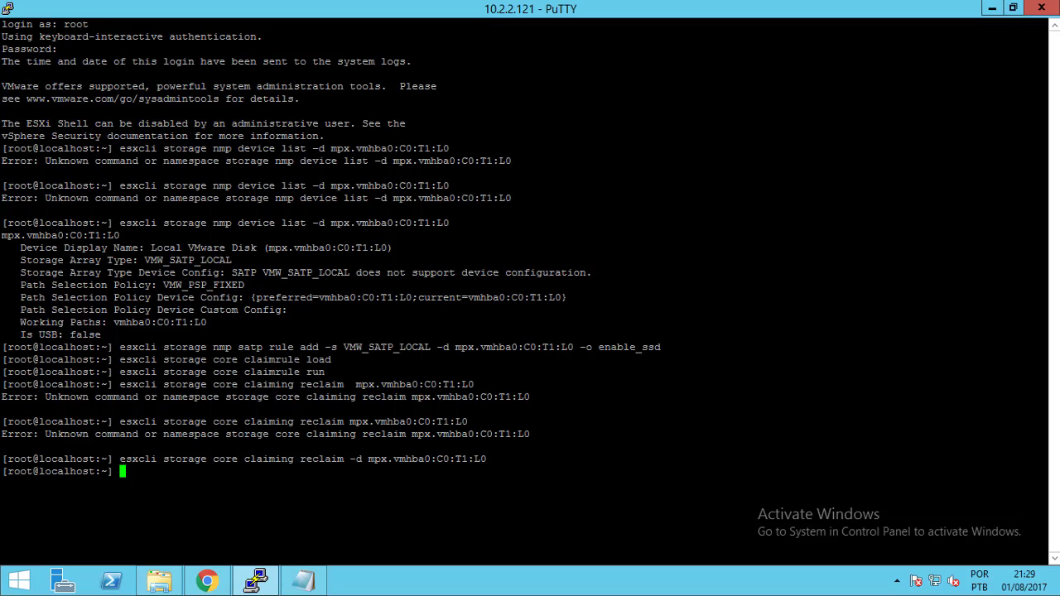
pyautogui.write('exi')
pyautogui.press('BackSpace')
pyautogui.press('BackSpace')
pyautogui.press('BackSpace')
pyautogui.write('exit')
pyautogui.press('Return')
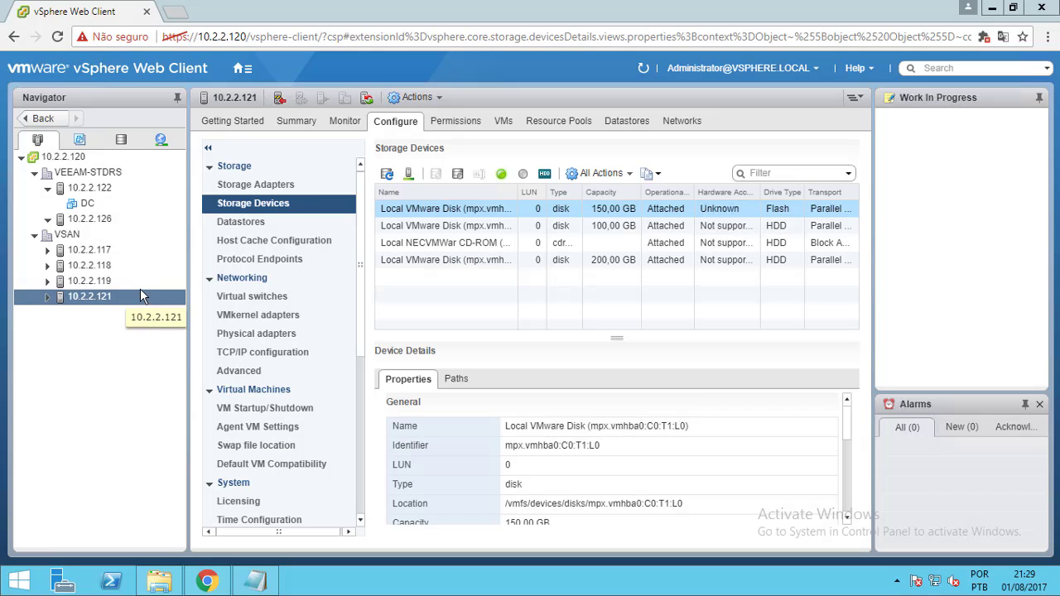
pyautogui.click(112, 283)
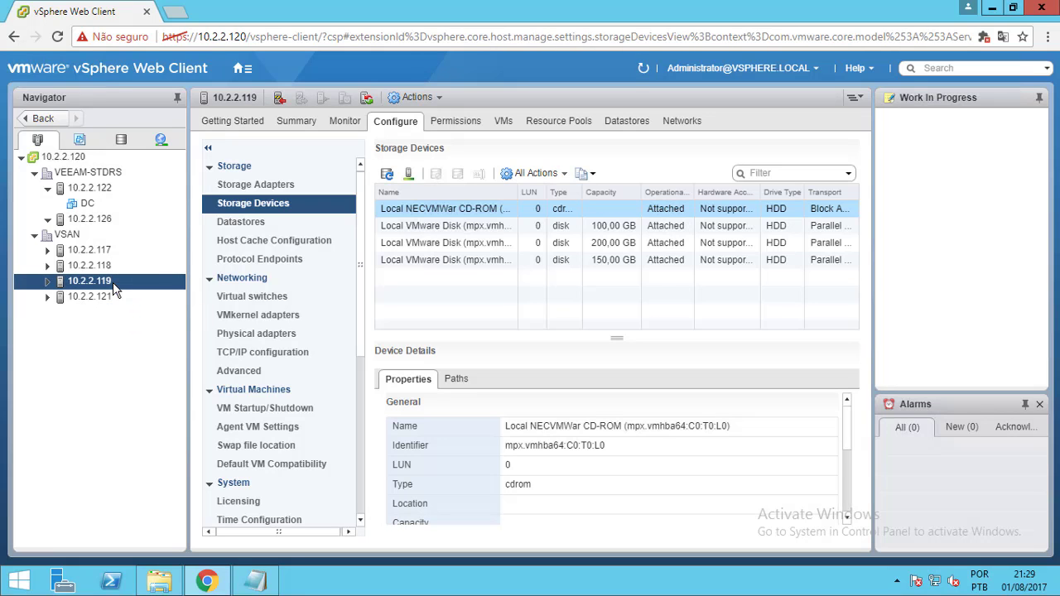
# Mark the 150,00 GB local disk as Flash on 10.2.2.119, then 10.2.2.118, confirming Yes
pyautogui.click(600, 259)
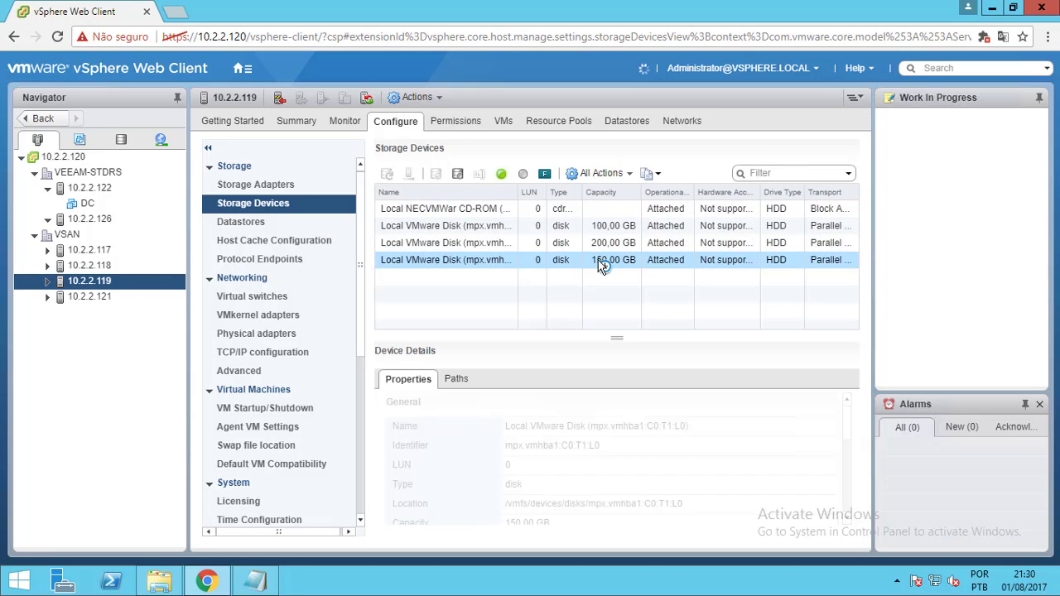
pyautogui.click(545, 175)
pyautogui.click(500, 362)
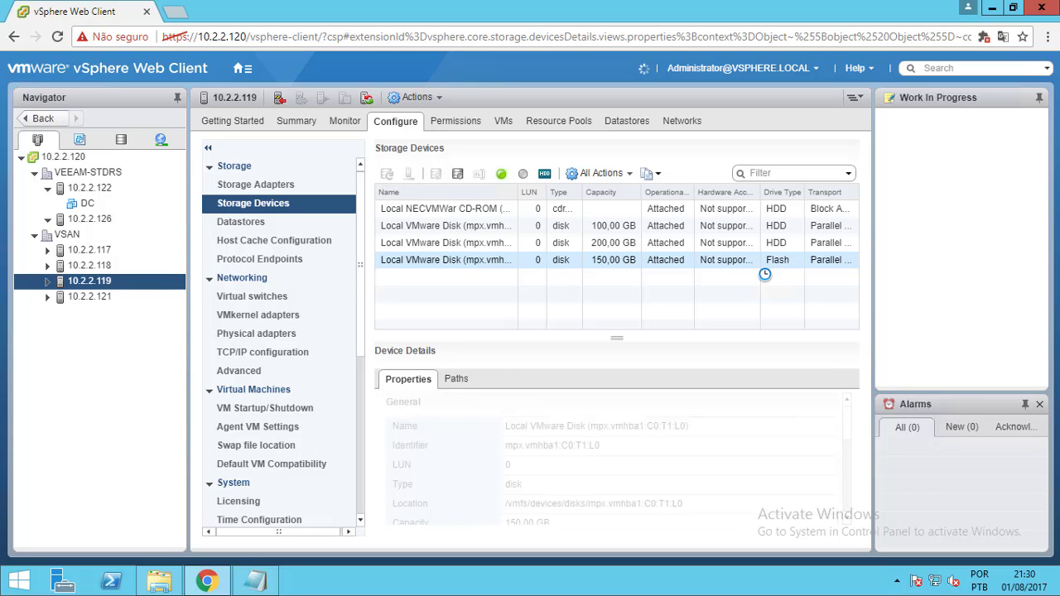
pyautogui.click(109, 266)
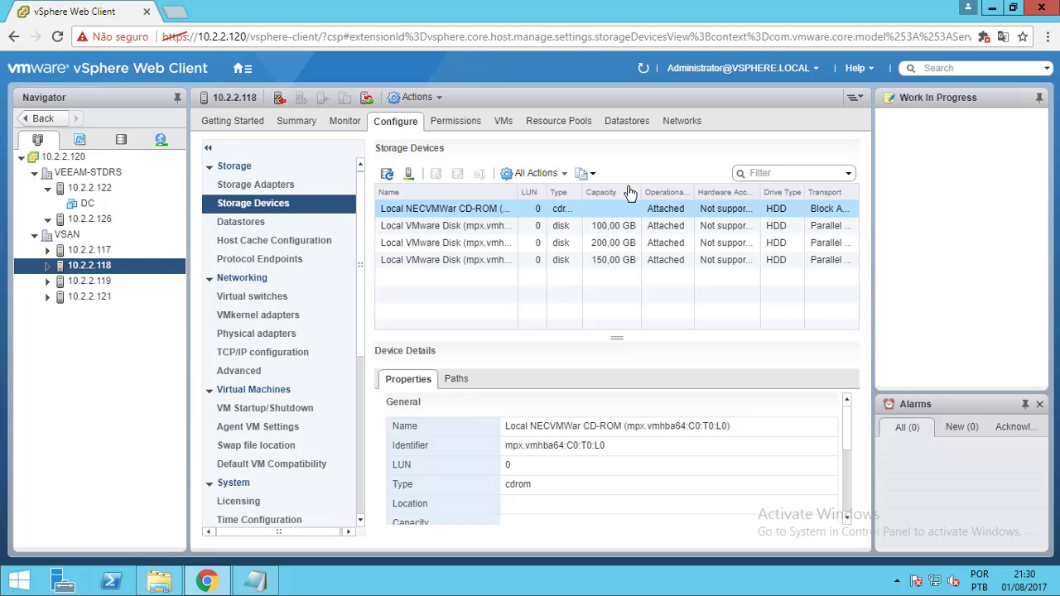
pyautogui.click(595, 257)
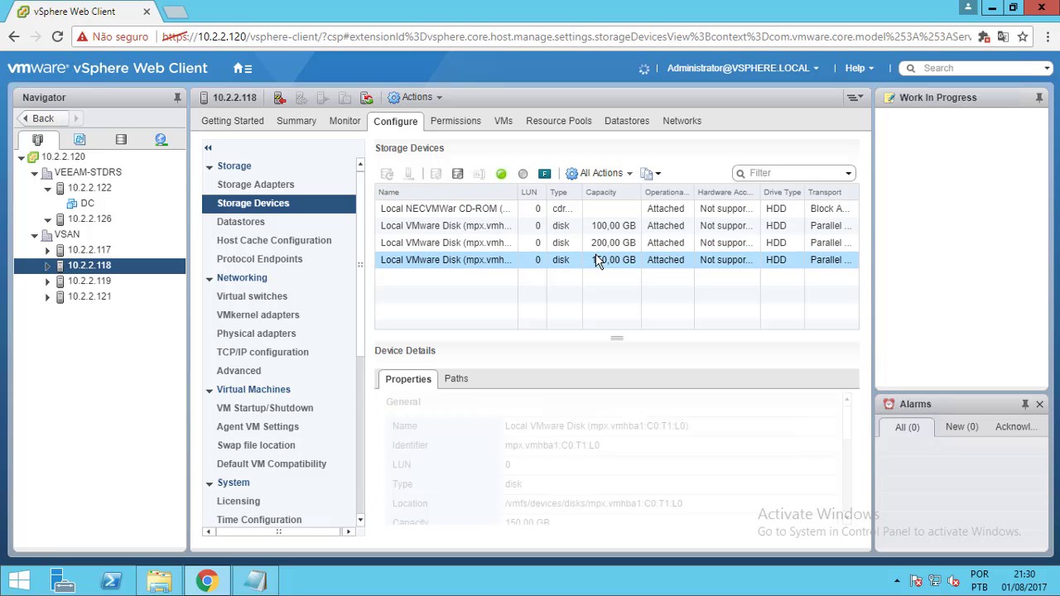
pyautogui.click(544, 174)
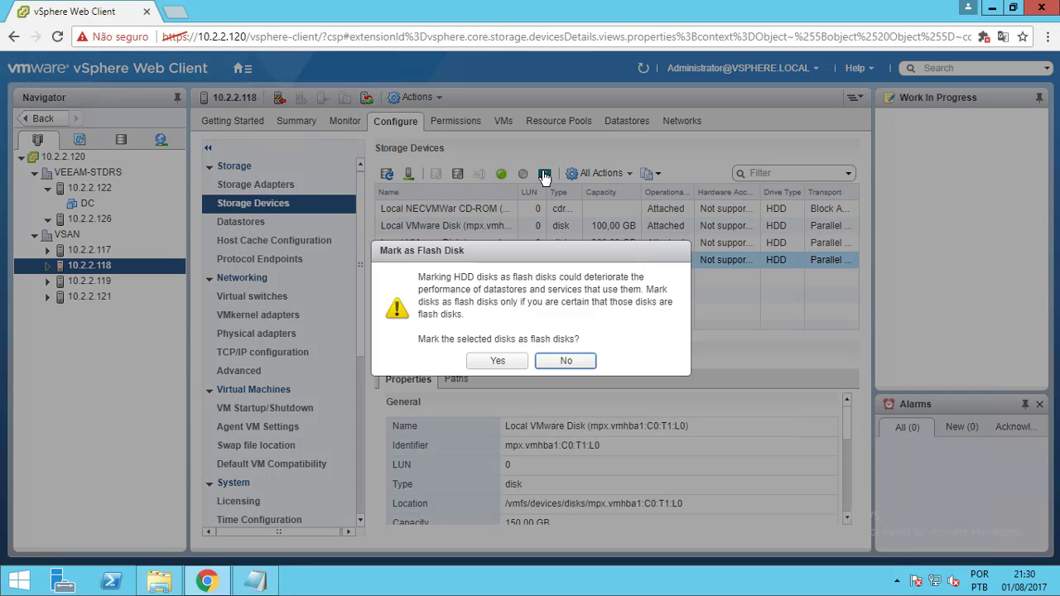
pyautogui.click(504, 362)
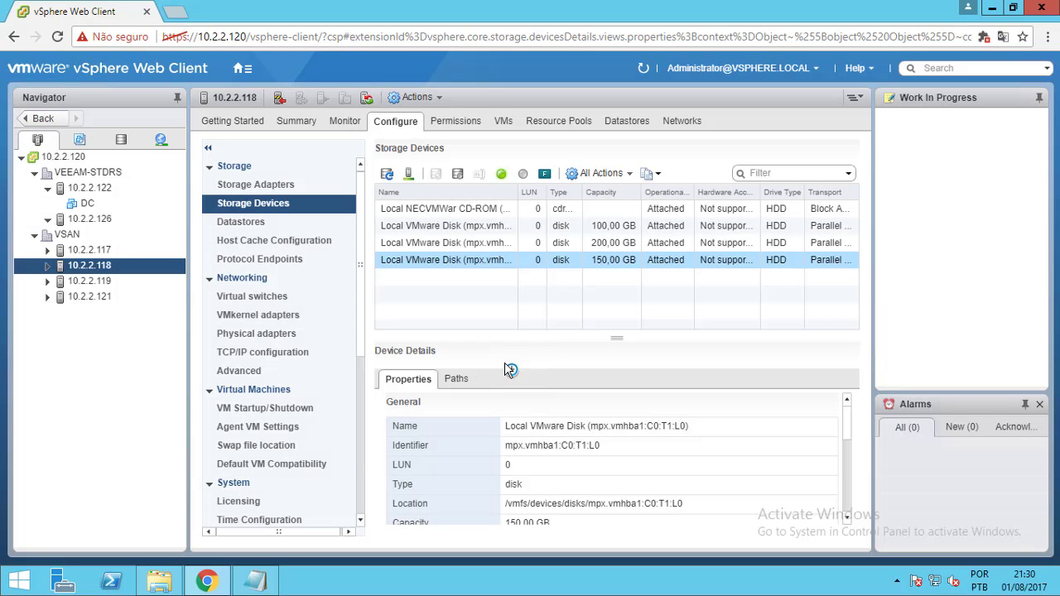
# Mark host 10.2.2.117's 150,00 GB disk as a flash disk, confirming Yes
pyautogui.click(77, 251)
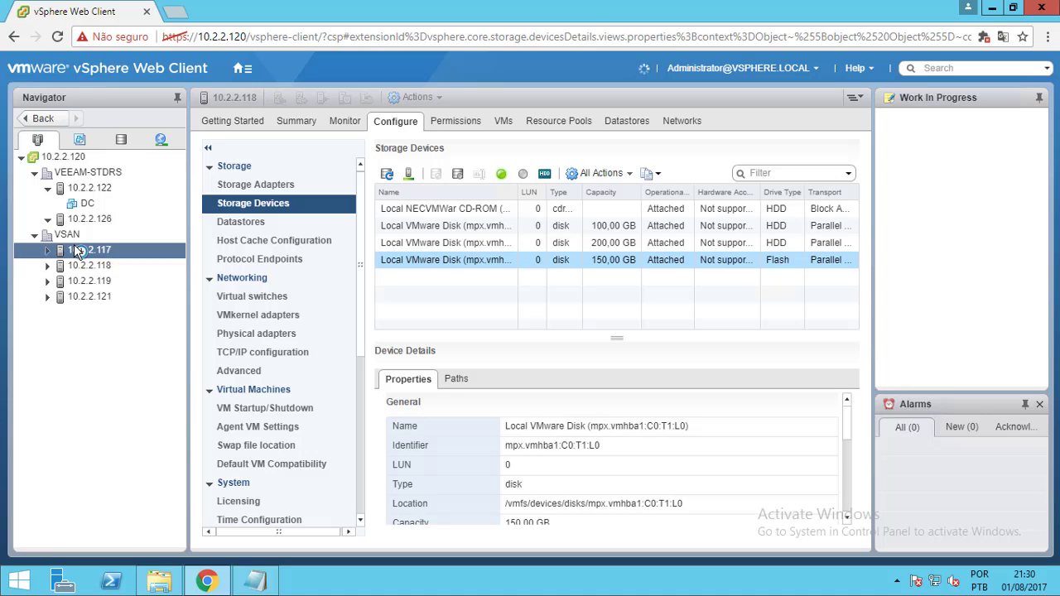
pyautogui.click(491, 262)
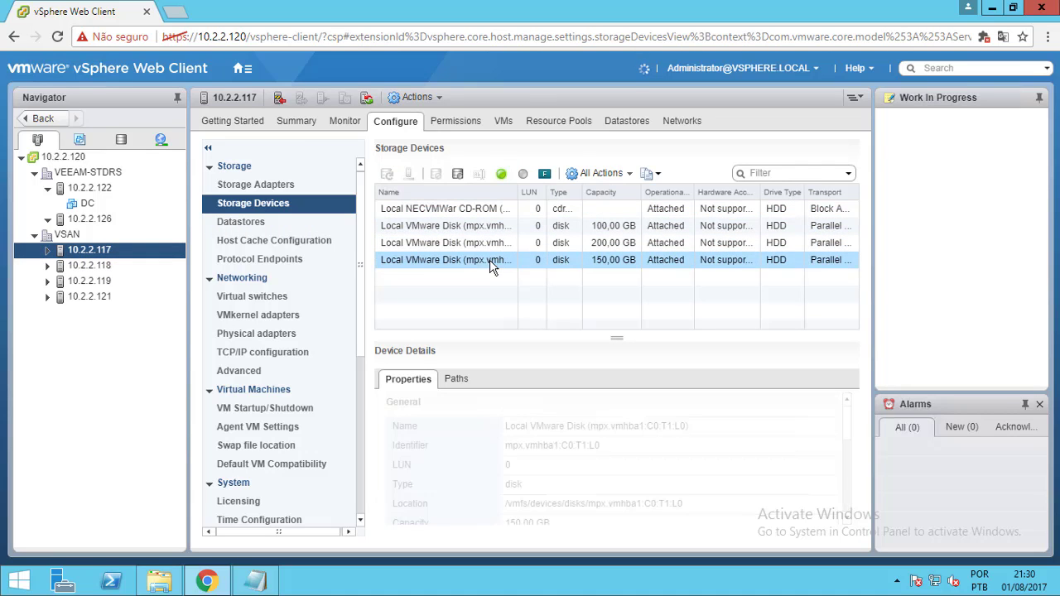
pyautogui.click(544, 175)
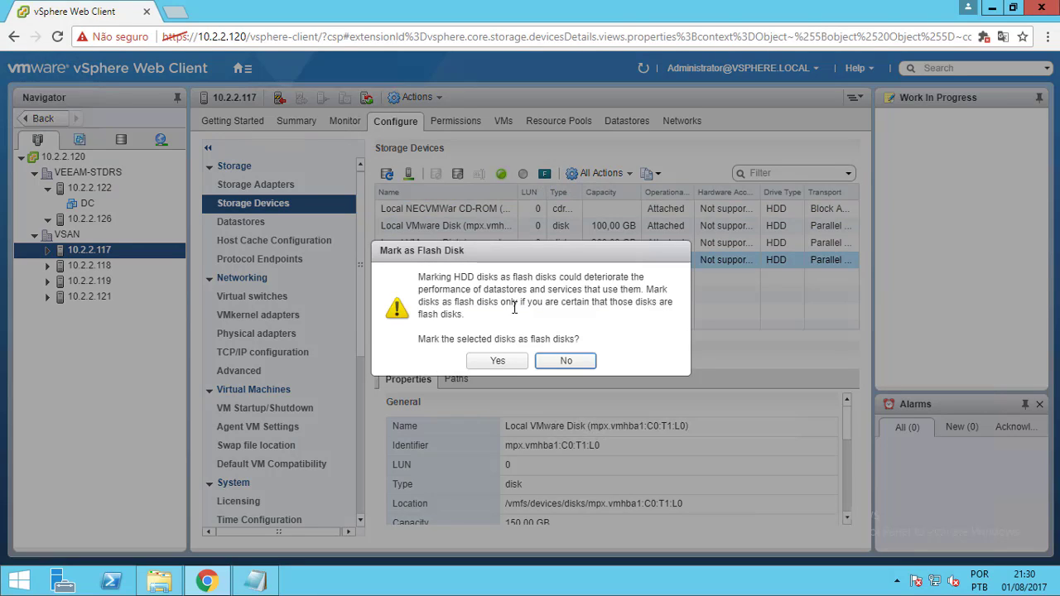
pyautogui.click(513, 362)
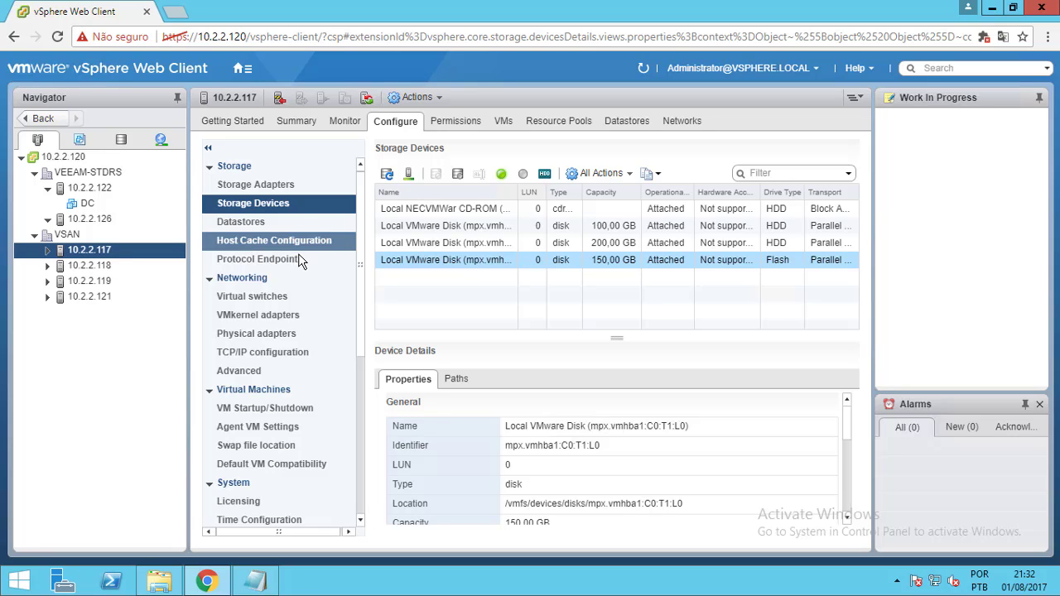
pyautogui.click(270, 319)
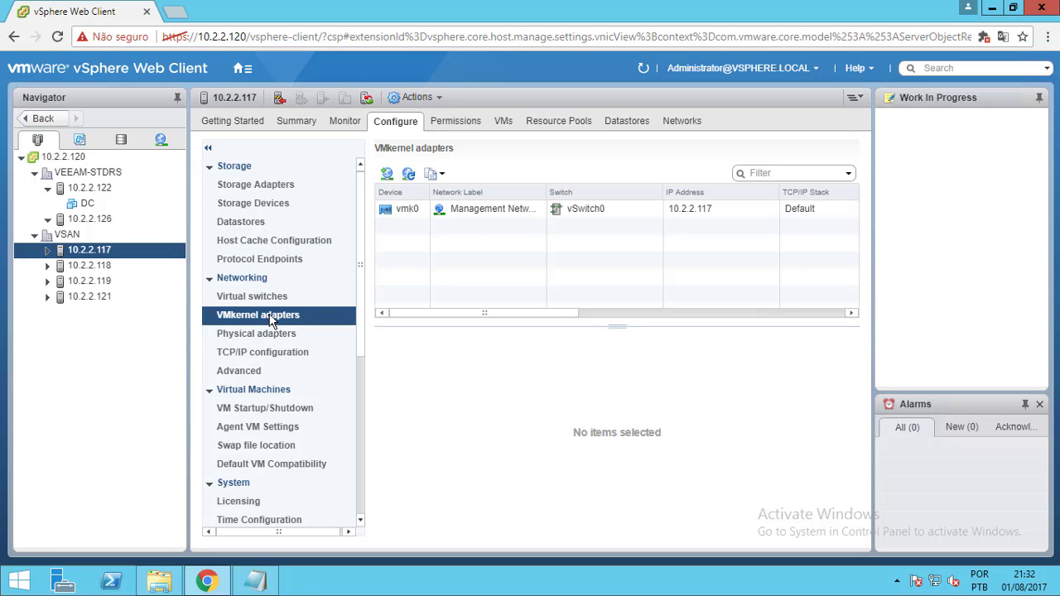
# Select vmk0 to view its properties: Management Network on vSwitch0 at 10.2.2.117
pyautogui.click(419, 217)
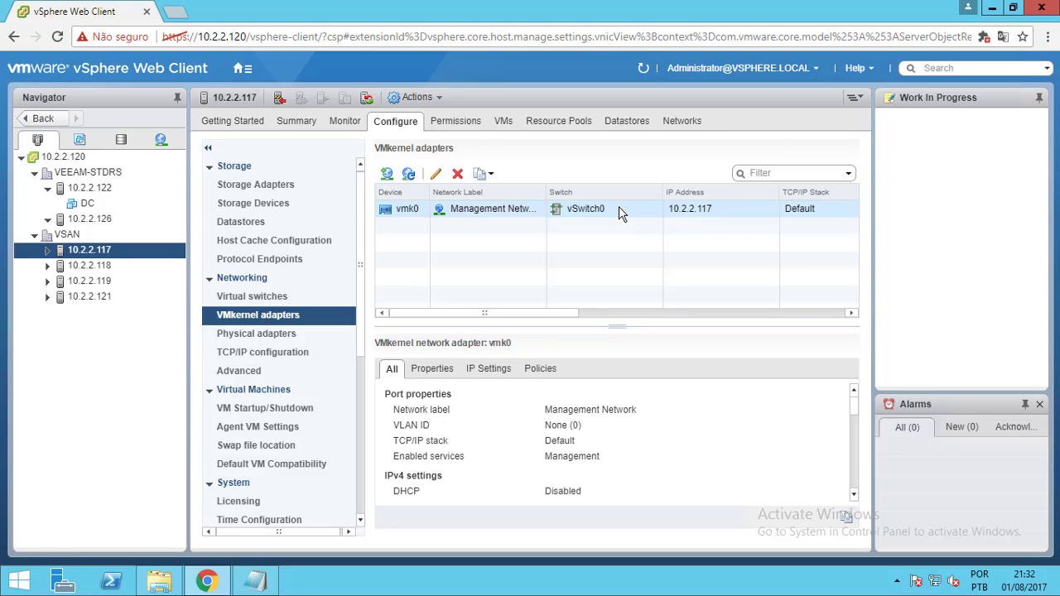
pyautogui.click(583, 213)
# Start adding a VMkernel network adapter on a new standard switch for host 10.2.2.117
pyautogui.click(386, 176)
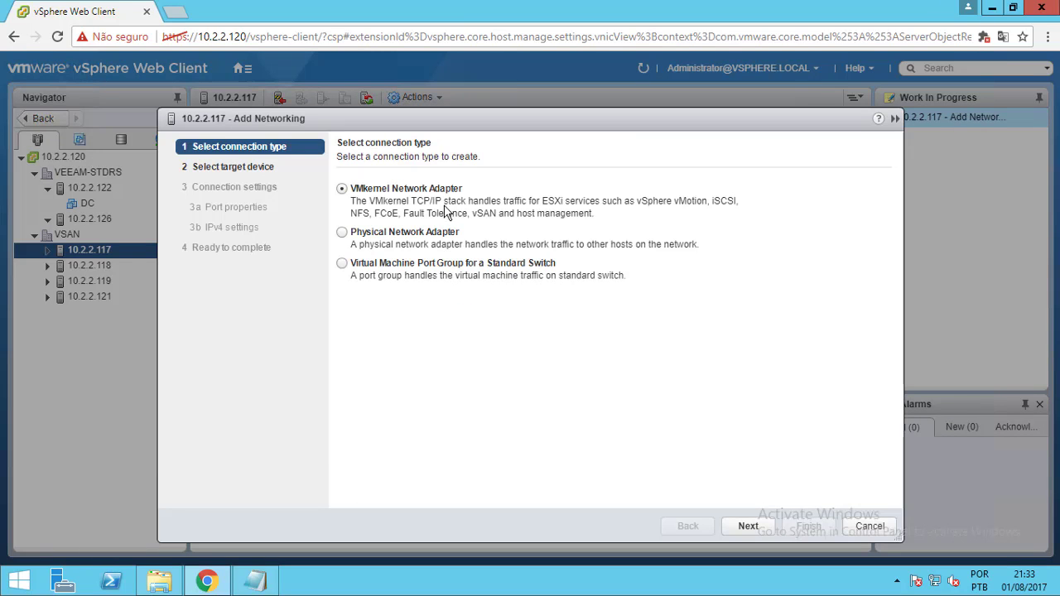
pyautogui.click(861, 527)
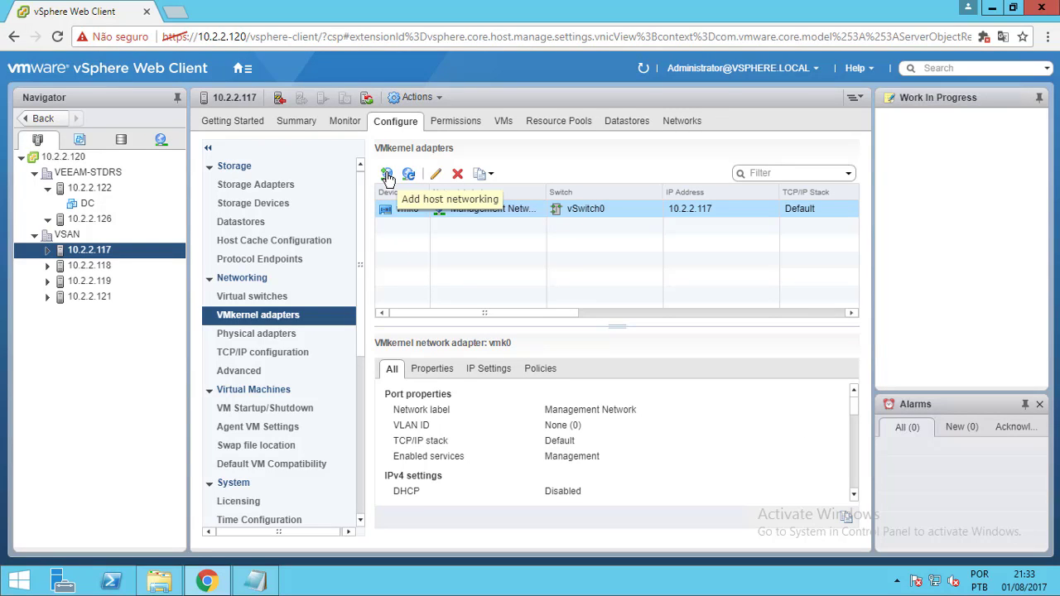
pyautogui.click(388, 178)
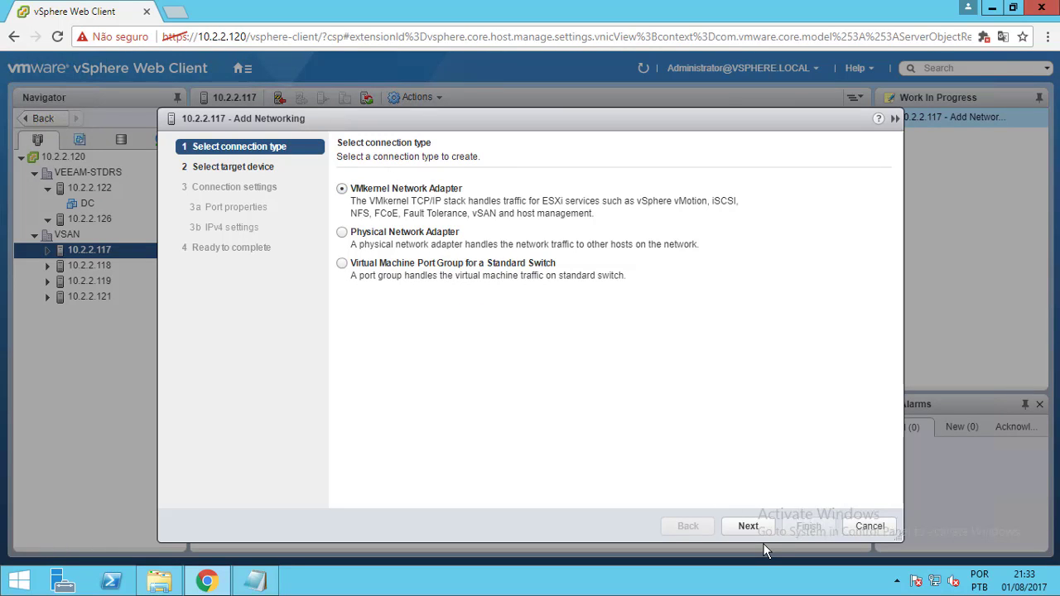
pyautogui.click(746, 528)
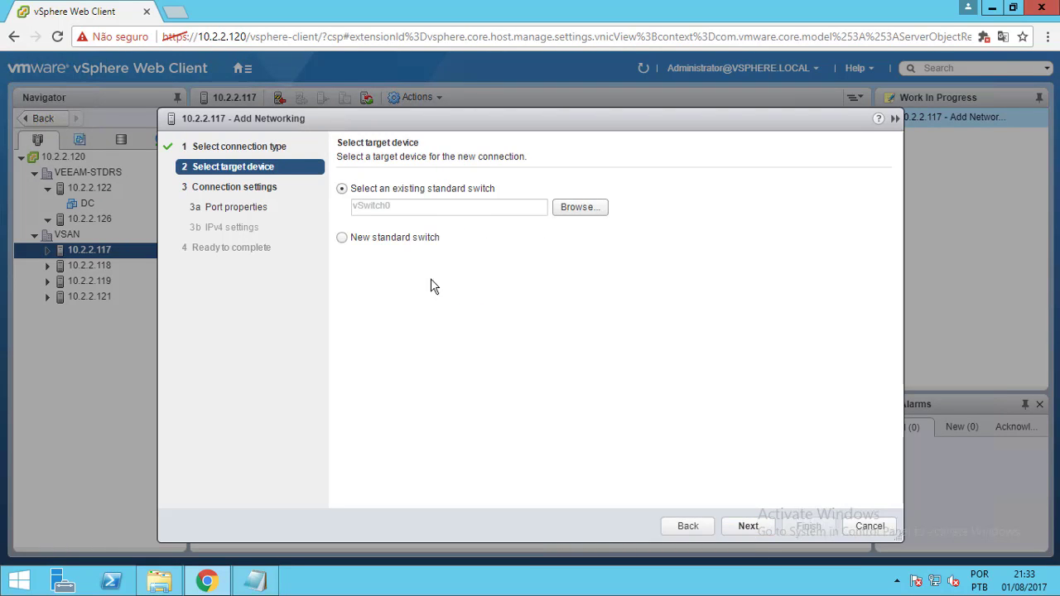
pyautogui.click(382, 242)
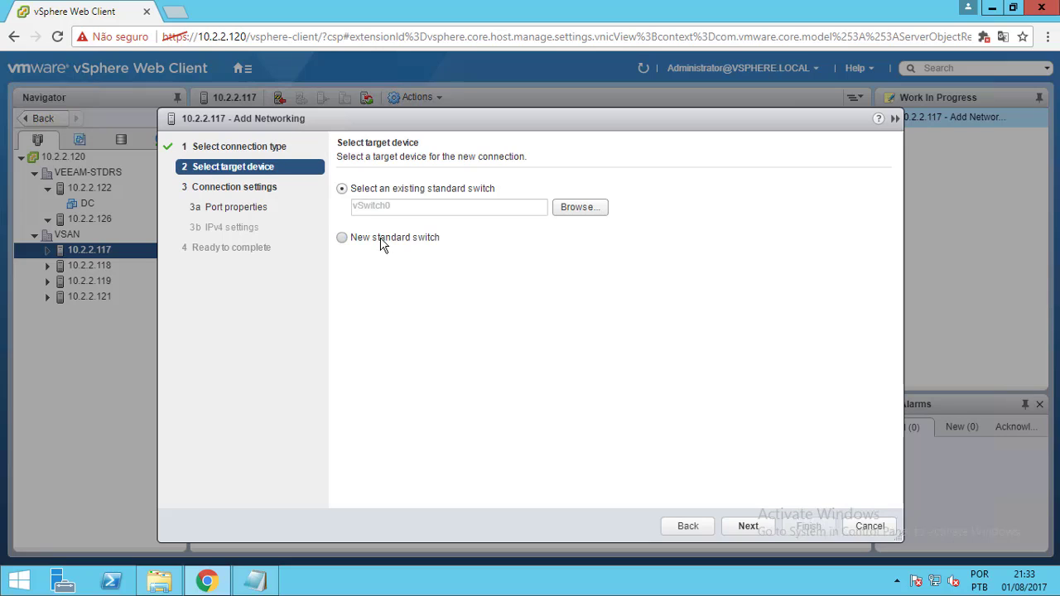
pyautogui.click(746, 530)
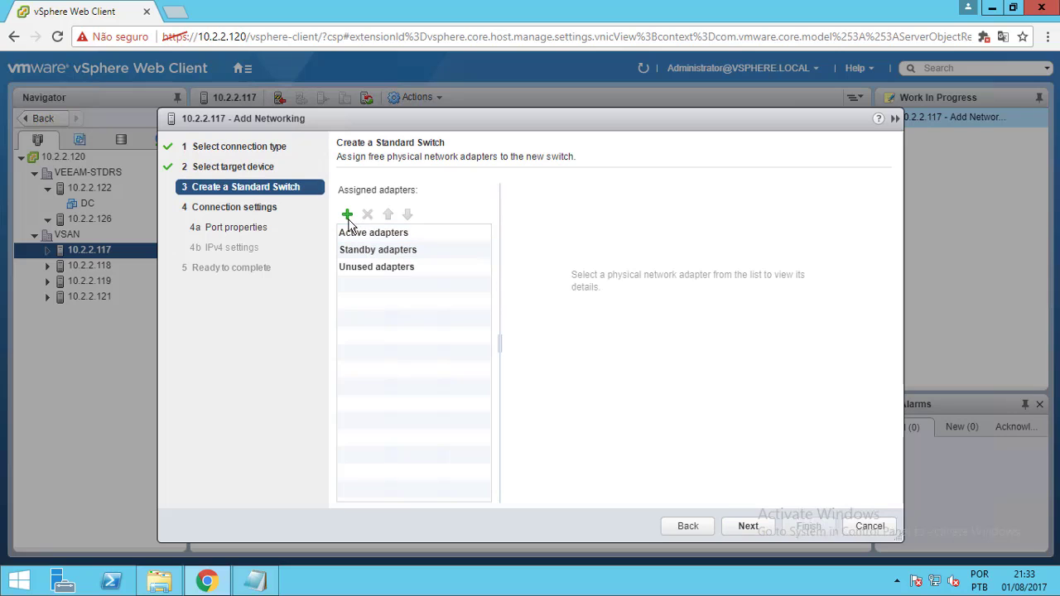
# Assign vmnic1 as the new switch's active adapter and move on to port properties
pyautogui.click(348, 215)
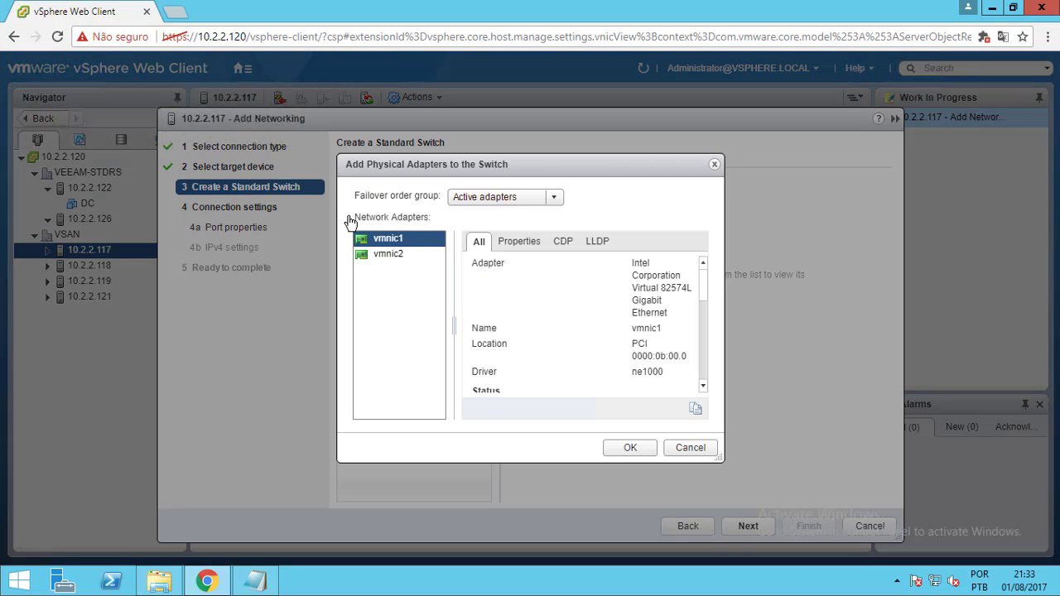
pyautogui.click(389, 254)
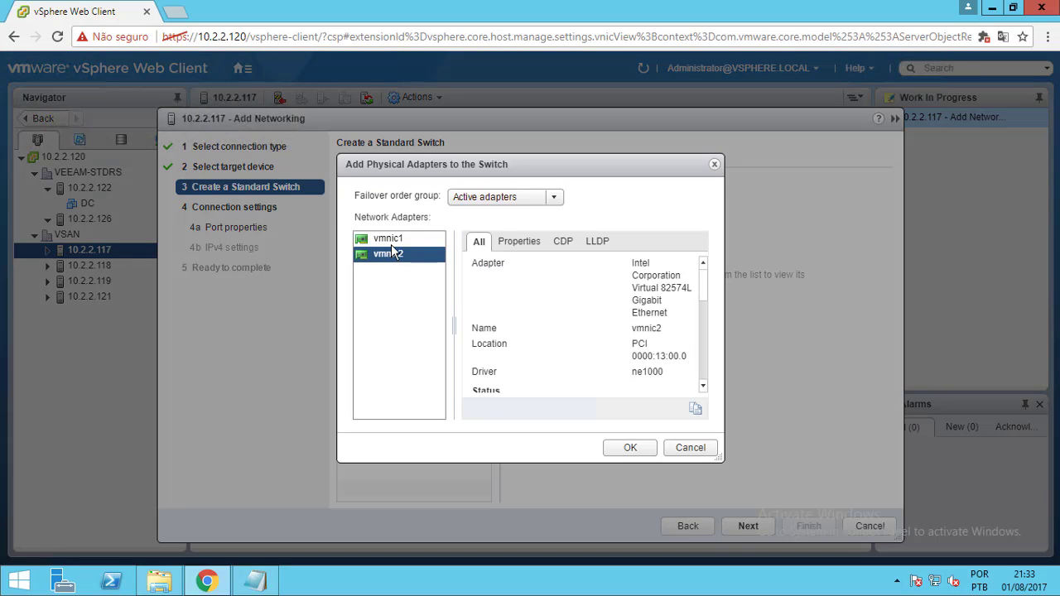
pyautogui.click(393, 242)
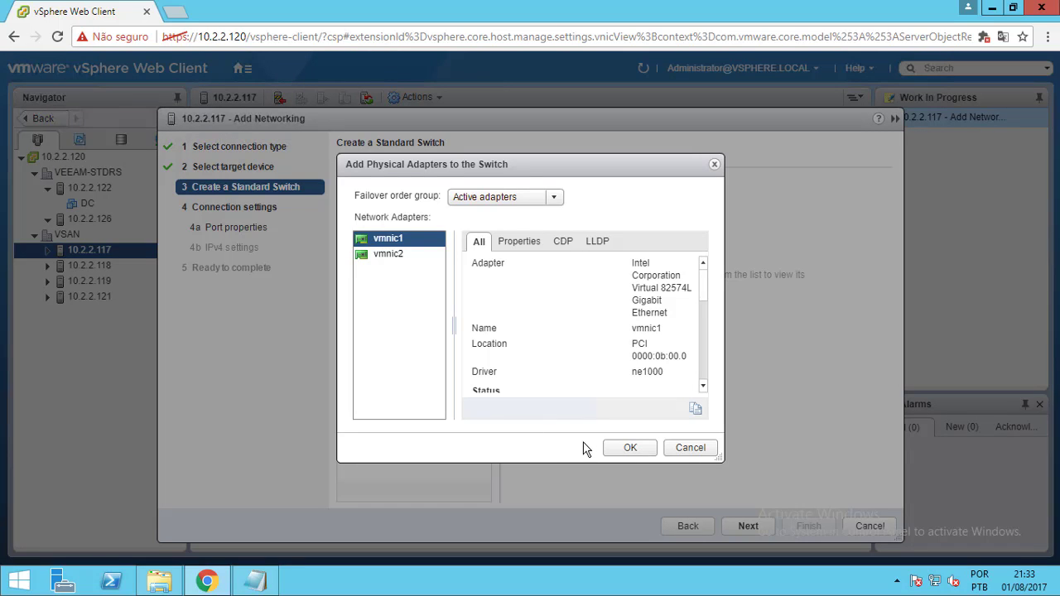
pyautogui.click(630, 448)
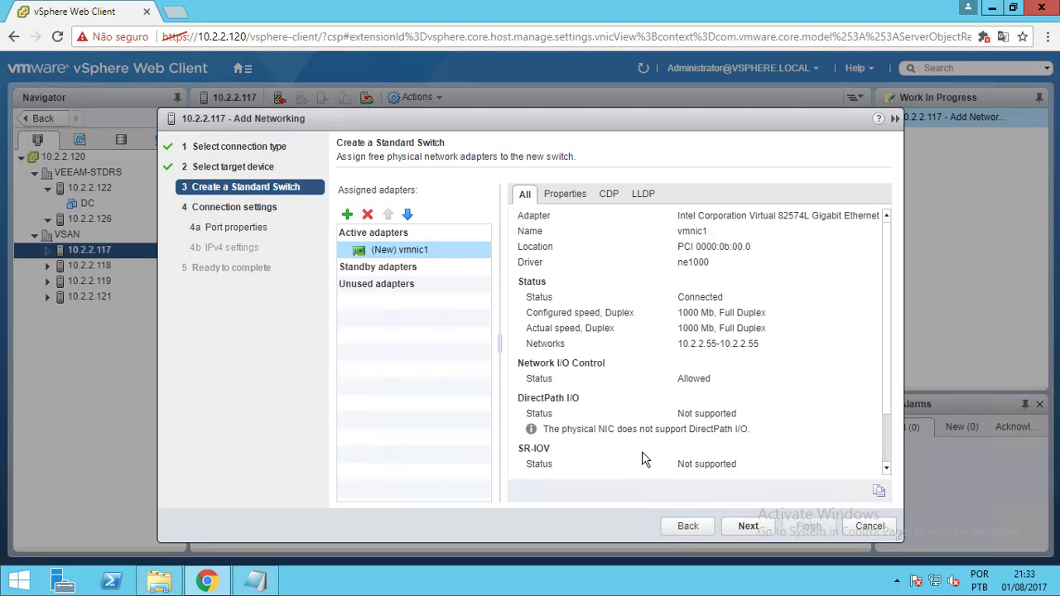
pyautogui.click(748, 527)
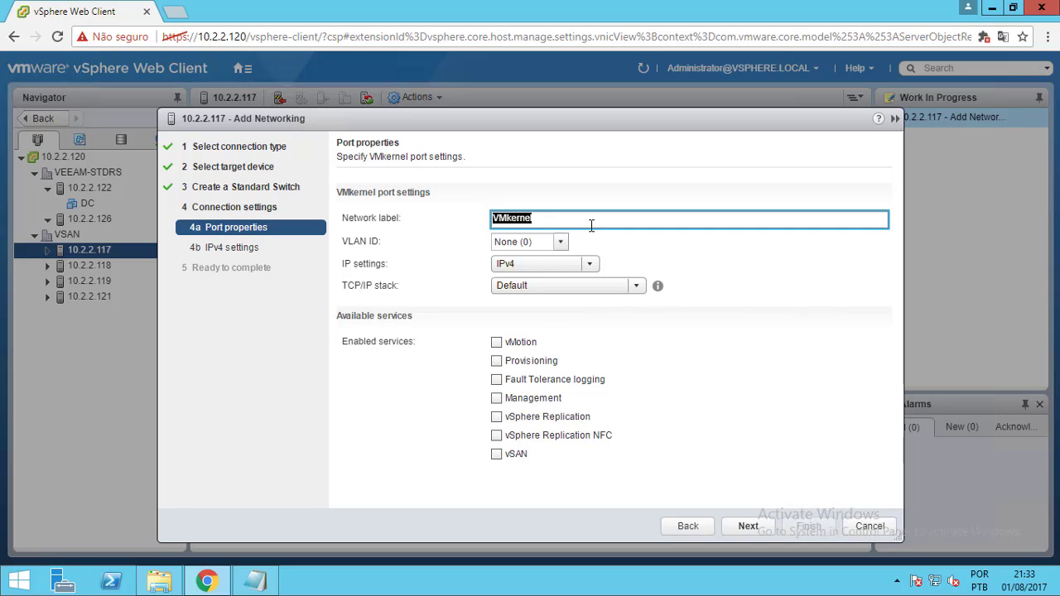
# Label the adapter VSAN and enable the vSAN and vMotion services
pyautogui.write('VSAN')
pyautogui.click(516, 454)
pyautogui.click(497, 455)
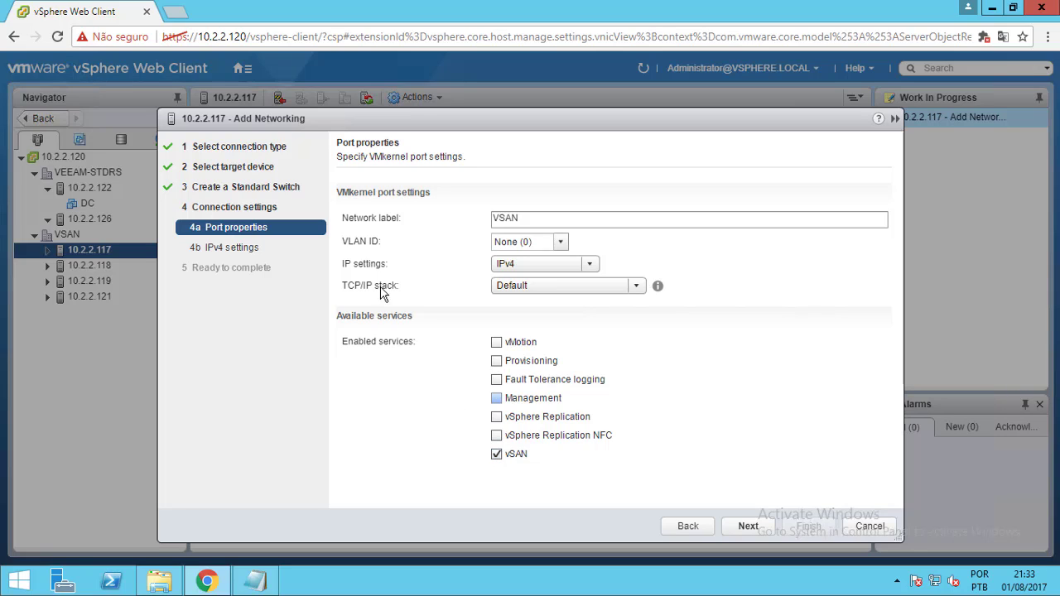
pyautogui.click(497, 343)
pyautogui.click(750, 527)
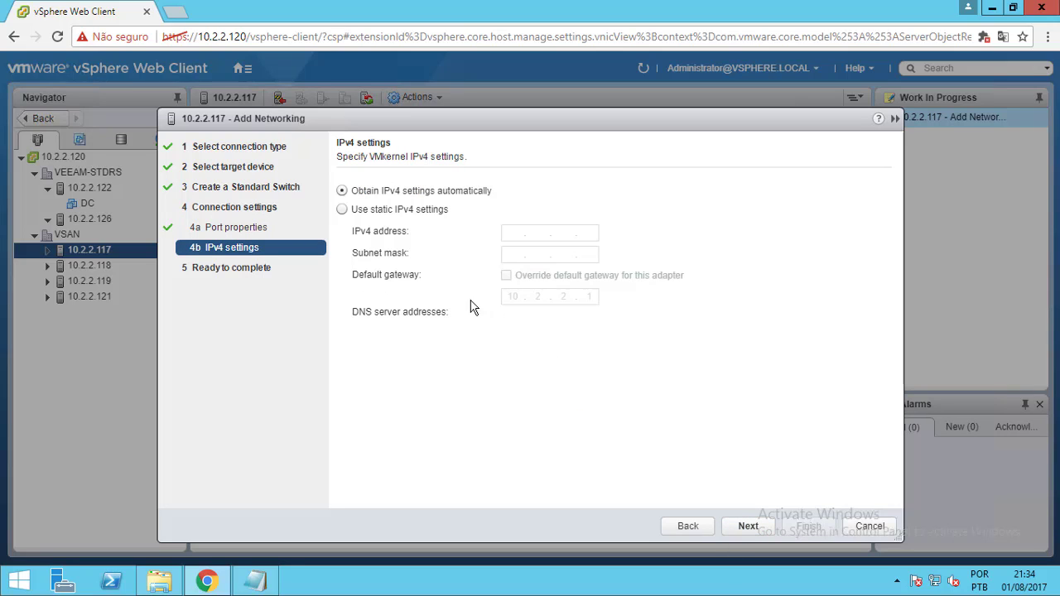
# Give the adapter static IPv4 192.168.150.100, mask 255.255.255.0, and finish the wizard
pyautogui.click(405, 210)
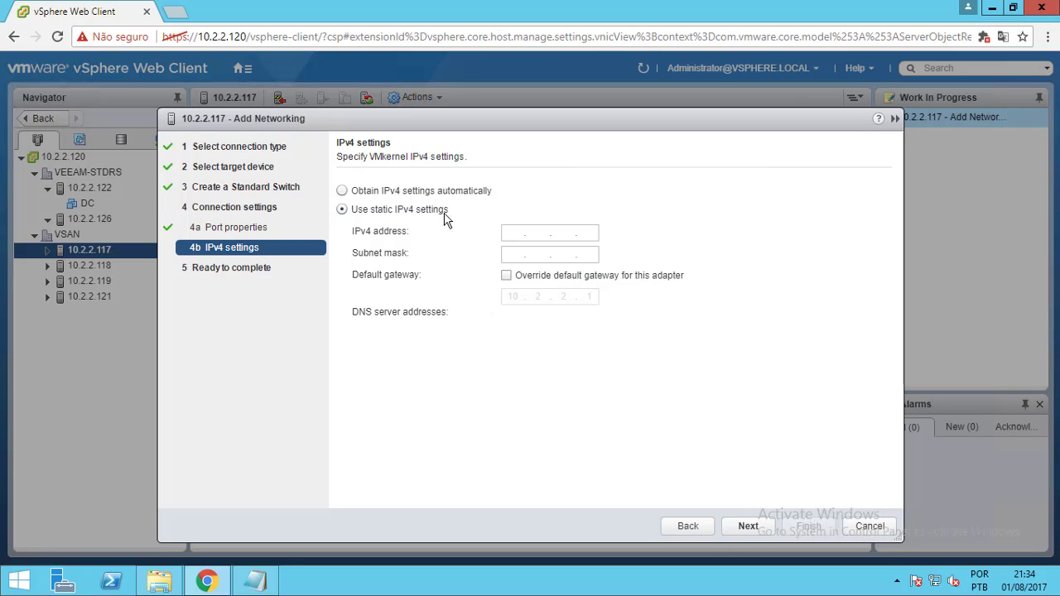
pyautogui.click(511, 235)
pyautogui.write('192 . ')
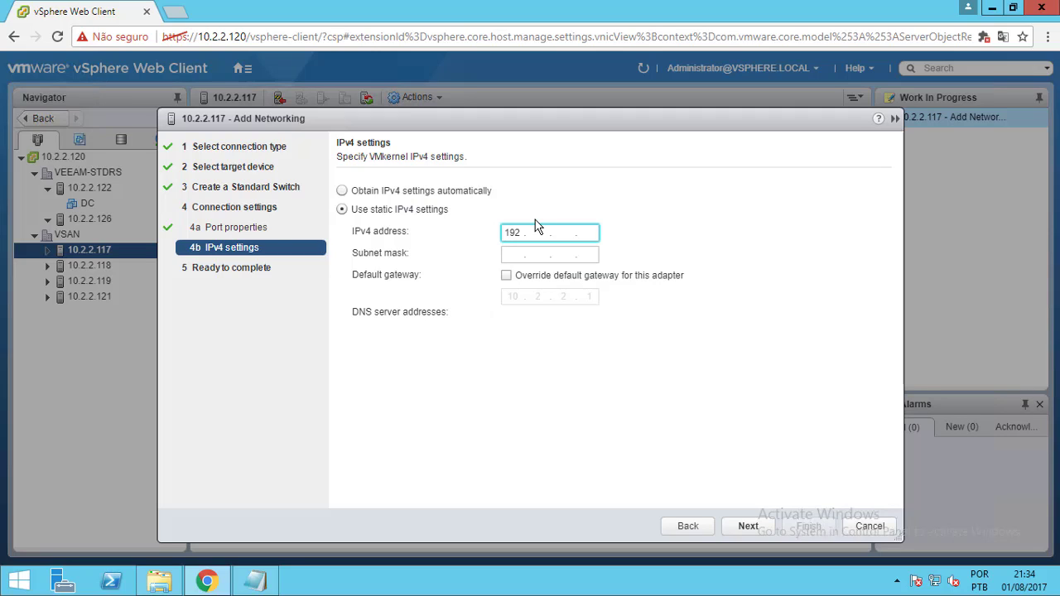
pyautogui.write('168 . 150 . 100')
pyautogui.click(514, 253)
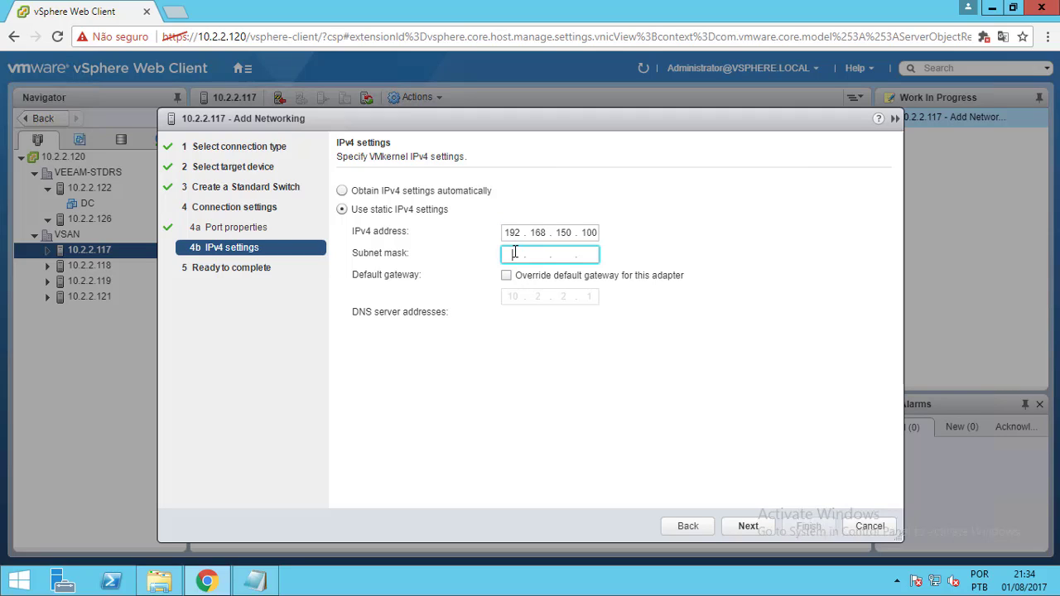
pyautogui.write('255.255.255.2')
pyautogui.press('BackSpace')
pyautogui.write('0')
pyautogui.click(761, 527)
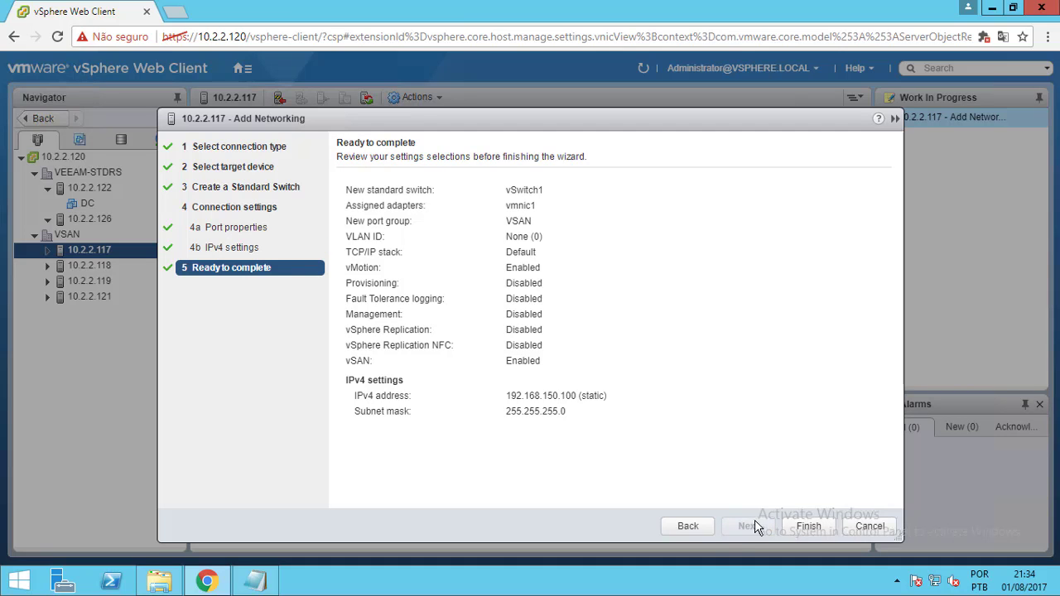
pyautogui.click(805, 527)
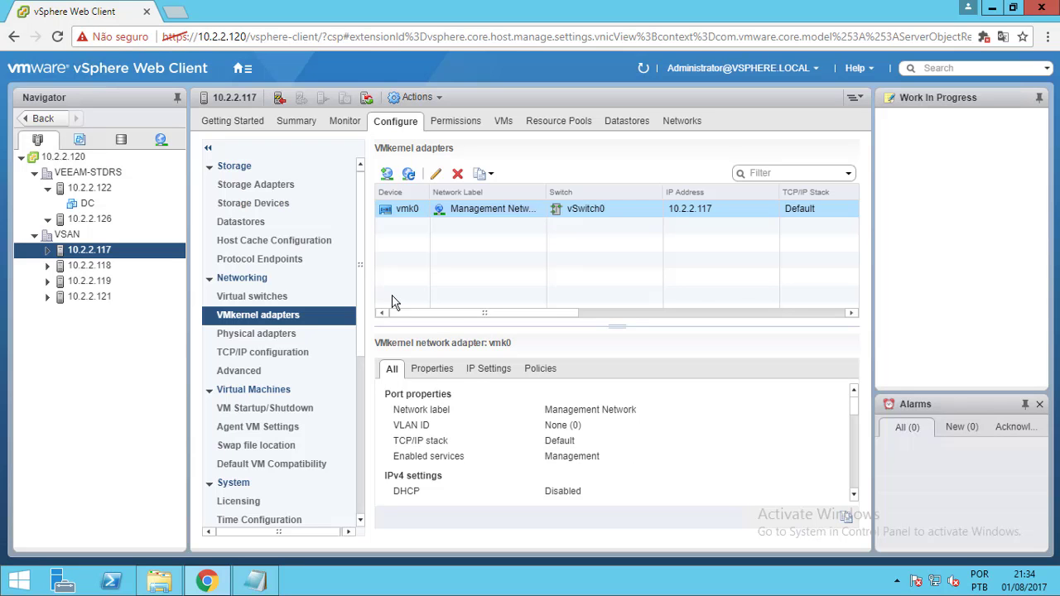
# On host 10.2.2.118, add a VMkernel adapter on a new standard switch with vmnic1 active
pyautogui.click(110, 265)
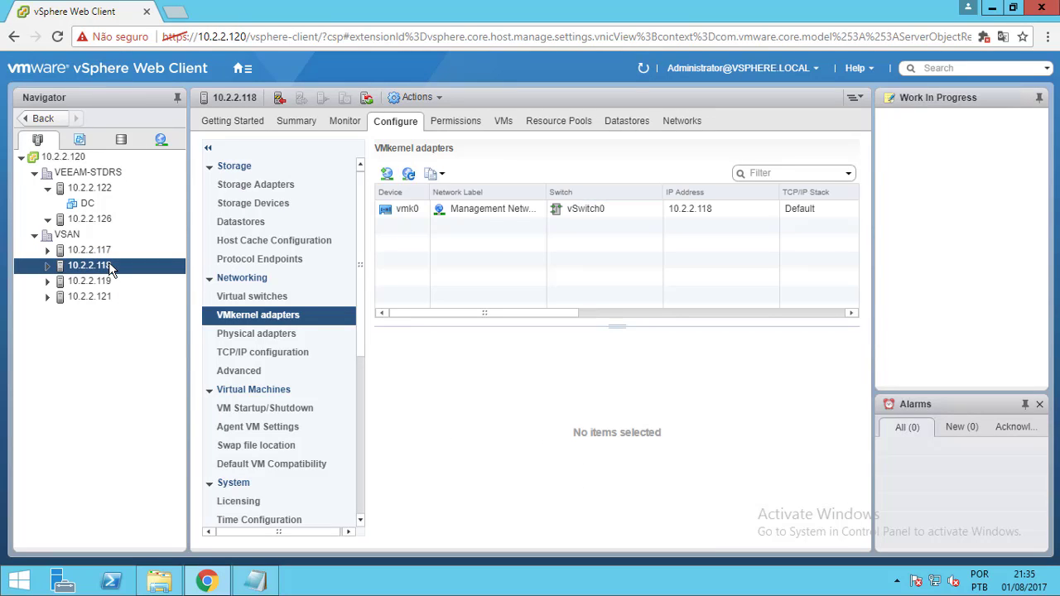
pyautogui.click(387, 174)
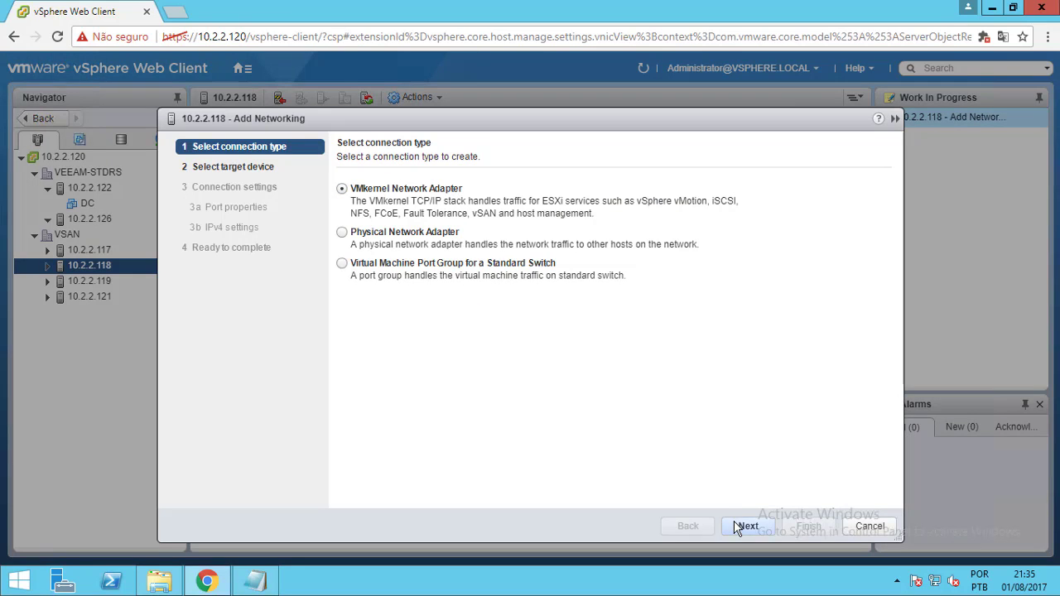
pyautogui.click(743, 527)
pyautogui.click(361, 237)
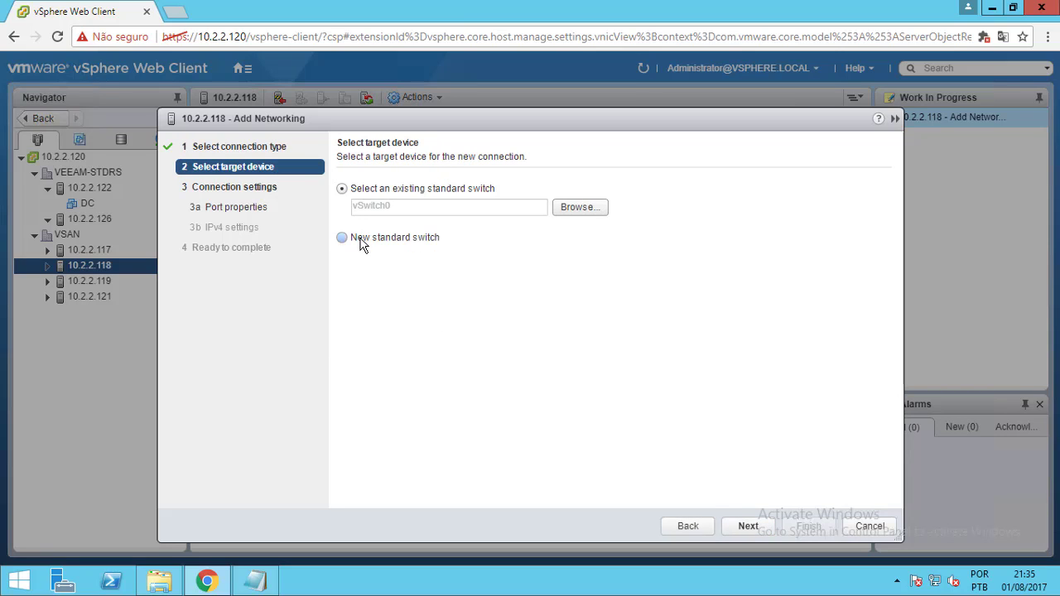
pyautogui.click(748, 526)
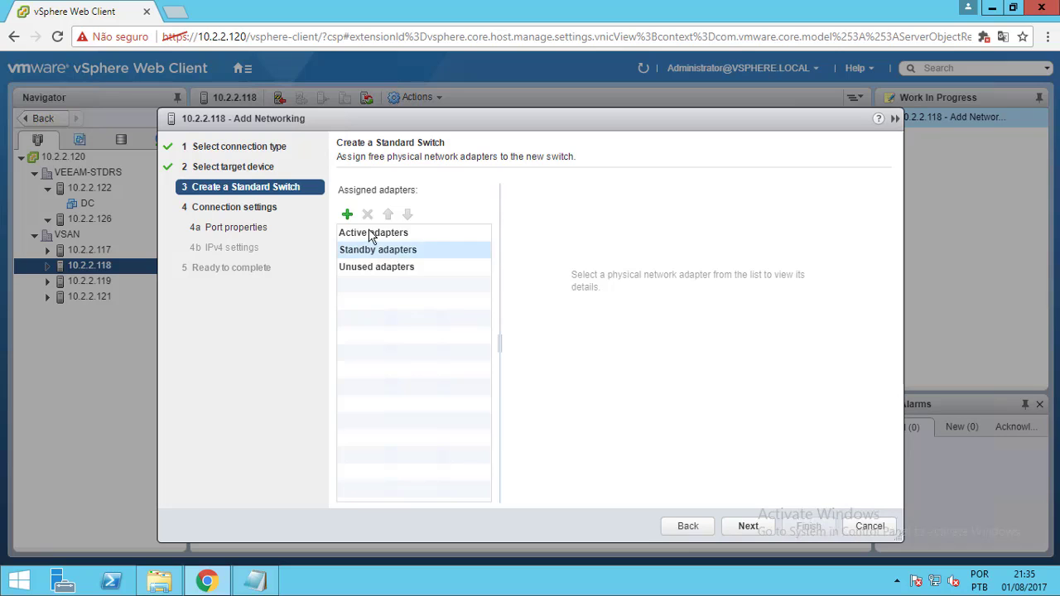
pyautogui.click(348, 216)
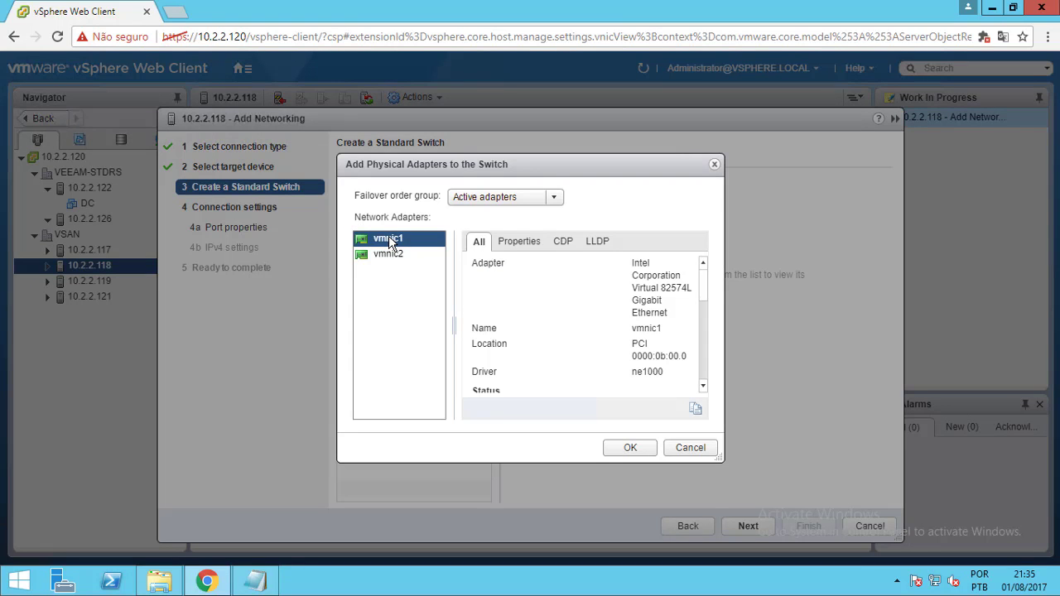
pyautogui.click(641, 449)
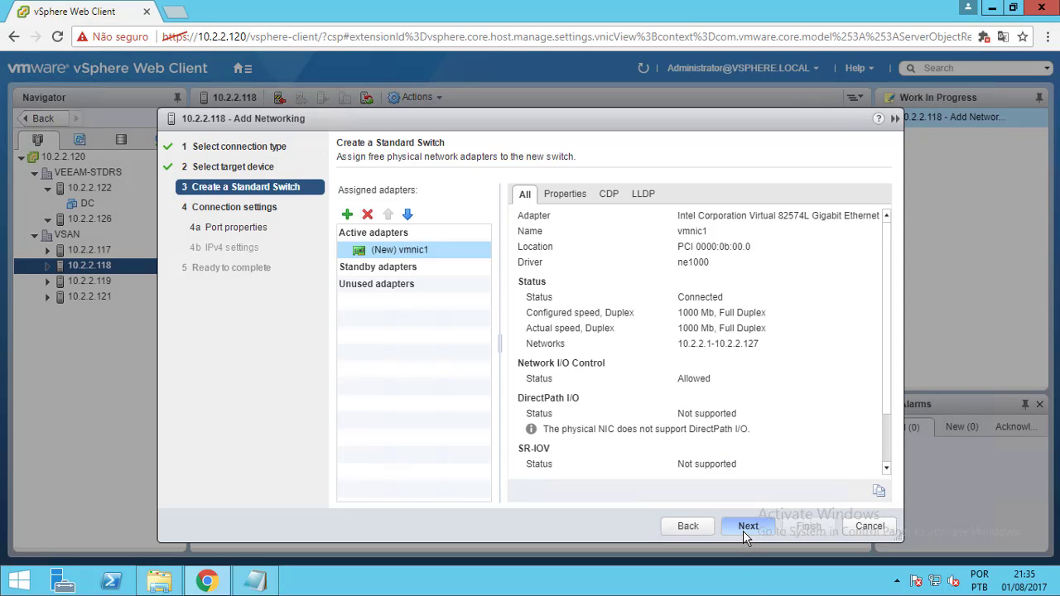
pyautogui.click(745, 528)
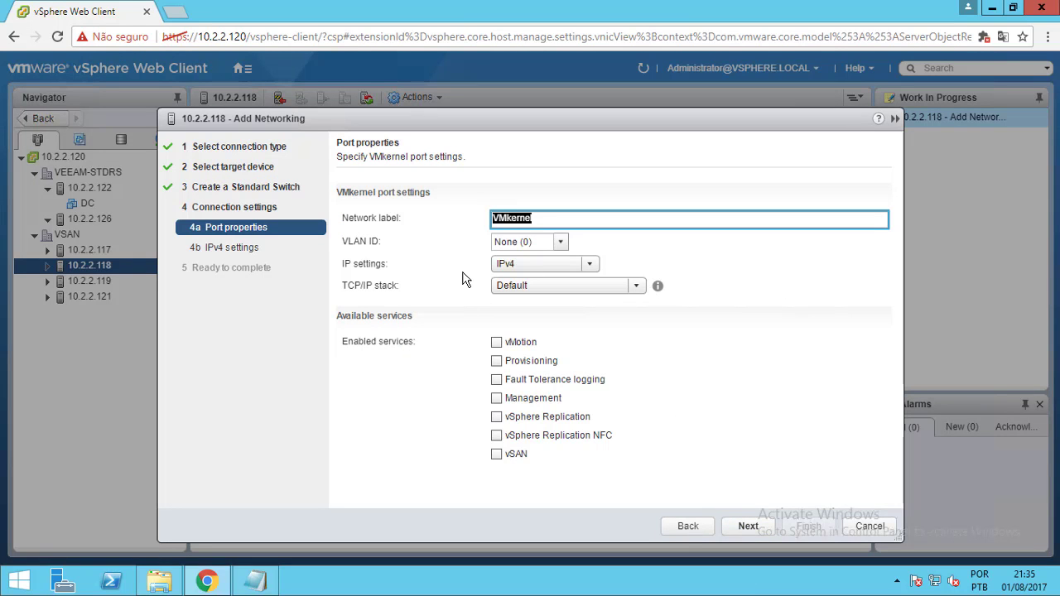
# Label the adapter VSAN with vMotion and vSAN services enabled
pyautogui.write('VSAN')
pyautogui.click(496, 342)
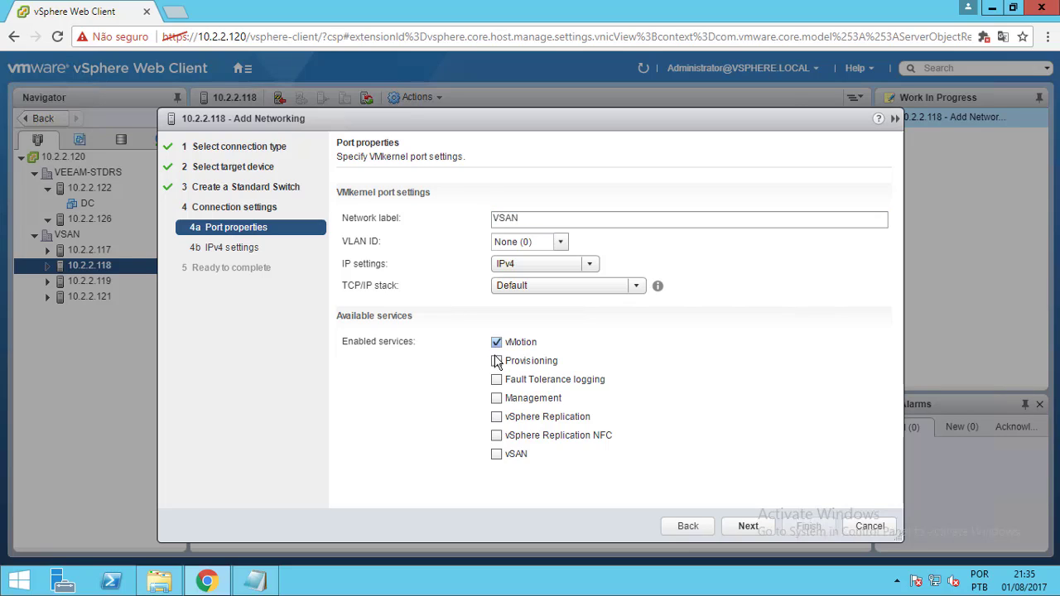
pyautogui.click(499, 458)
pyautogui.click(760, 534)
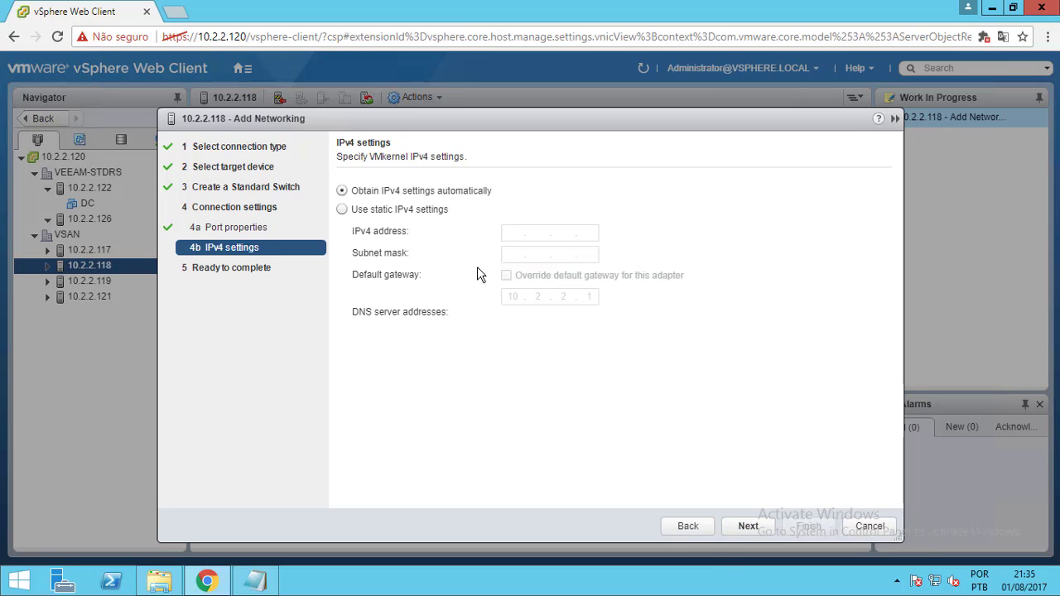
# Set static IPv4 192.168.150.101 with mask 255.255.255.0 and finish the wizard
pyautogui.click(419, 212)
pyautogui.click(509, 234)
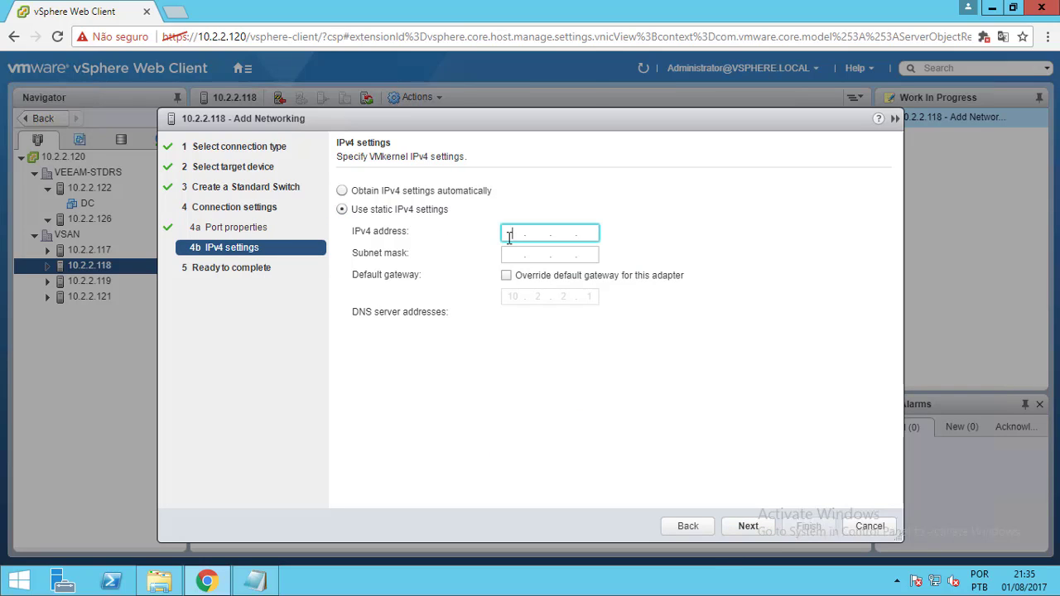
pyautogui.write('192 . 168 . 150 . 101')
pyautogui.click(516, 254)
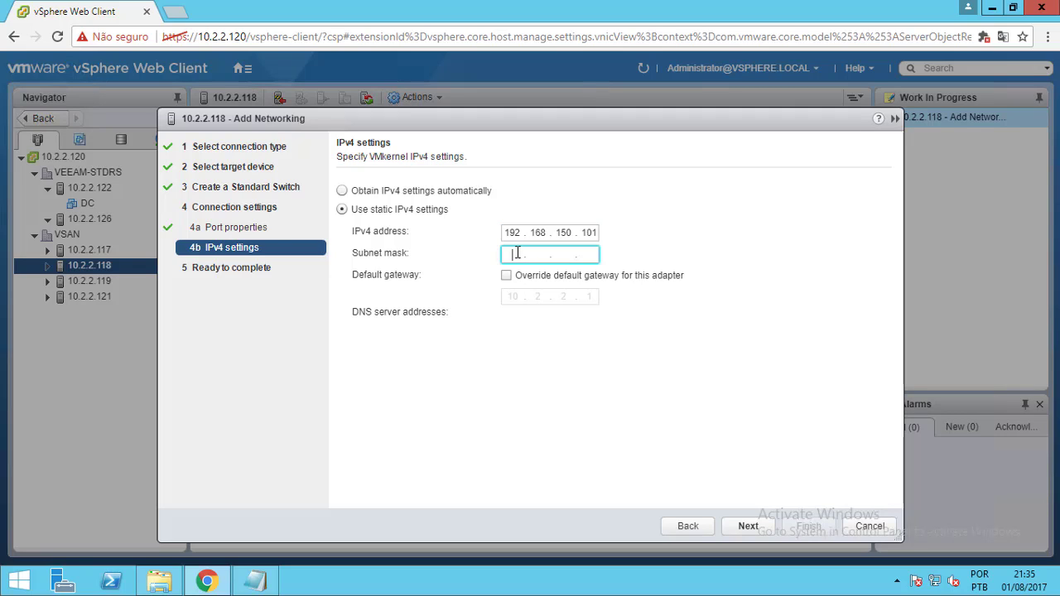
pyautogui.write('255.255.255.0')
pyautogui.click(745, 526)
pyautogui.click(803, 528)
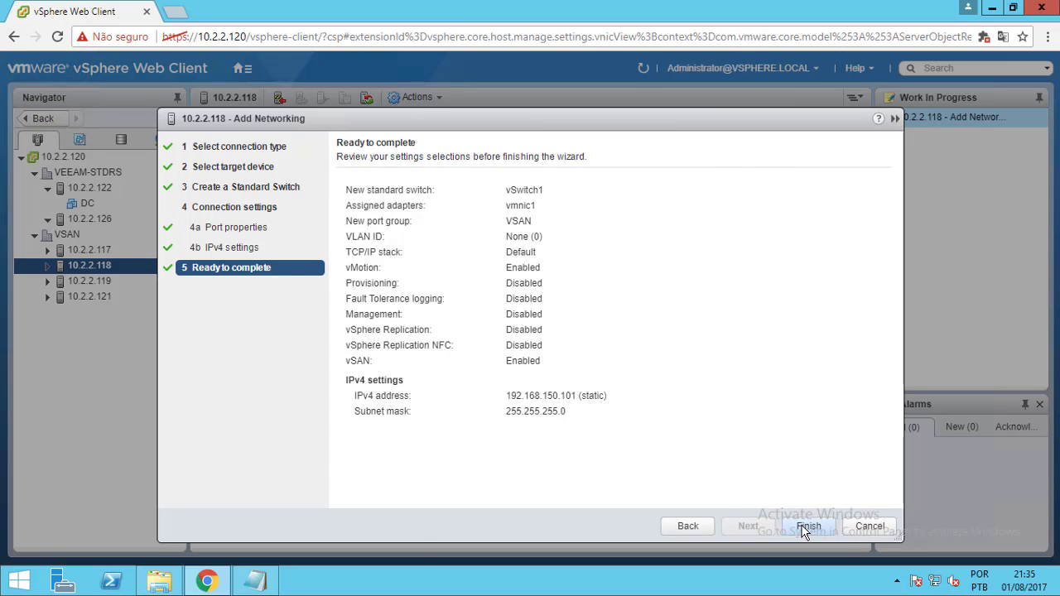
# On host 10.2.2.119, add a VMkernel adapter on a new standard switch with vmnic1 active
pyautogui.click(89, 281)
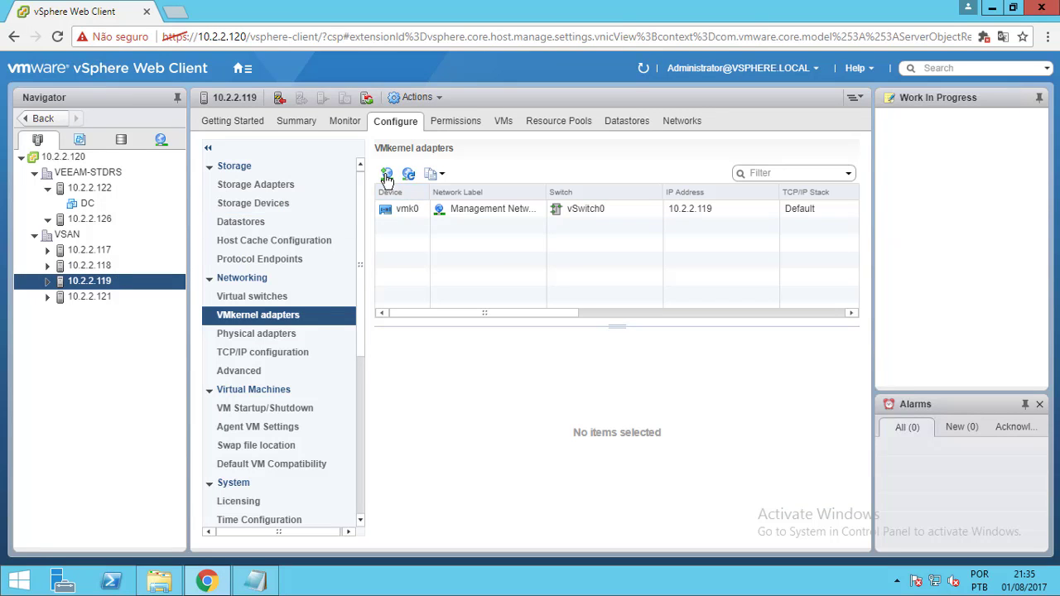
pyautogui.click(387, 174)
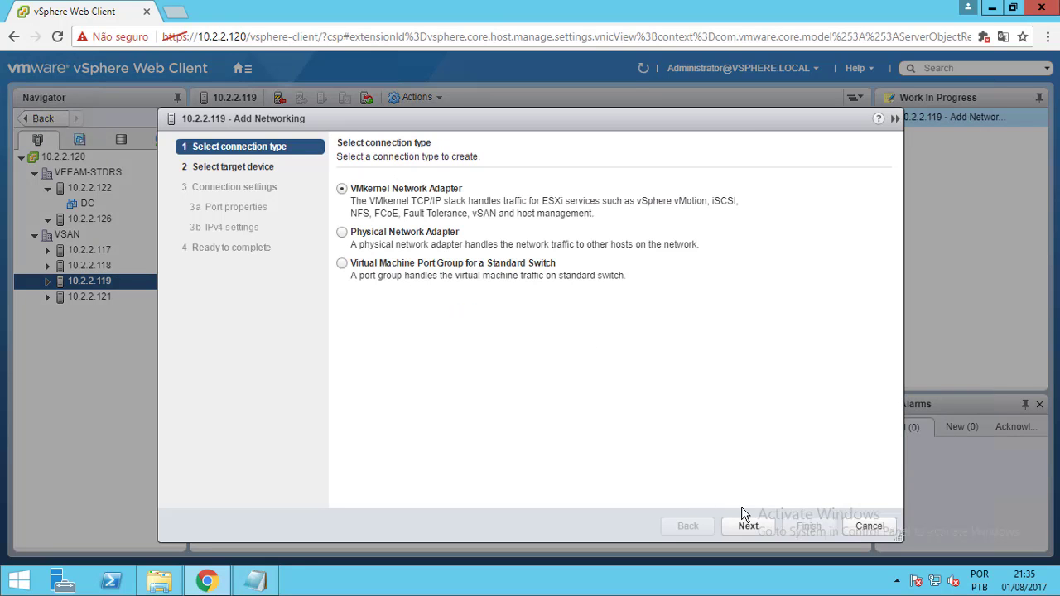
pyautogui.click(756, 528)
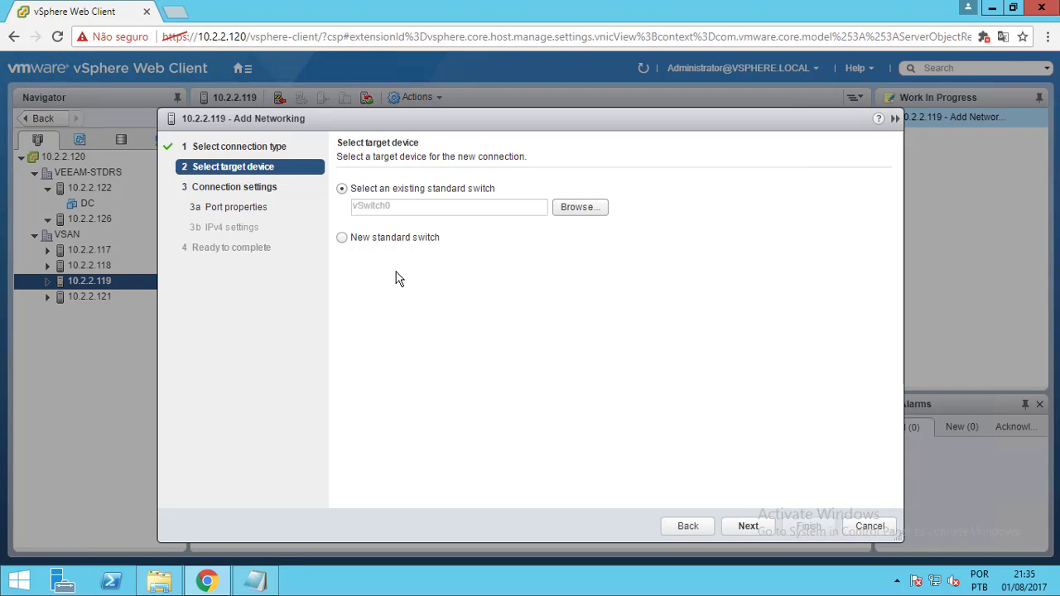
pyautogui.click(389, 238)
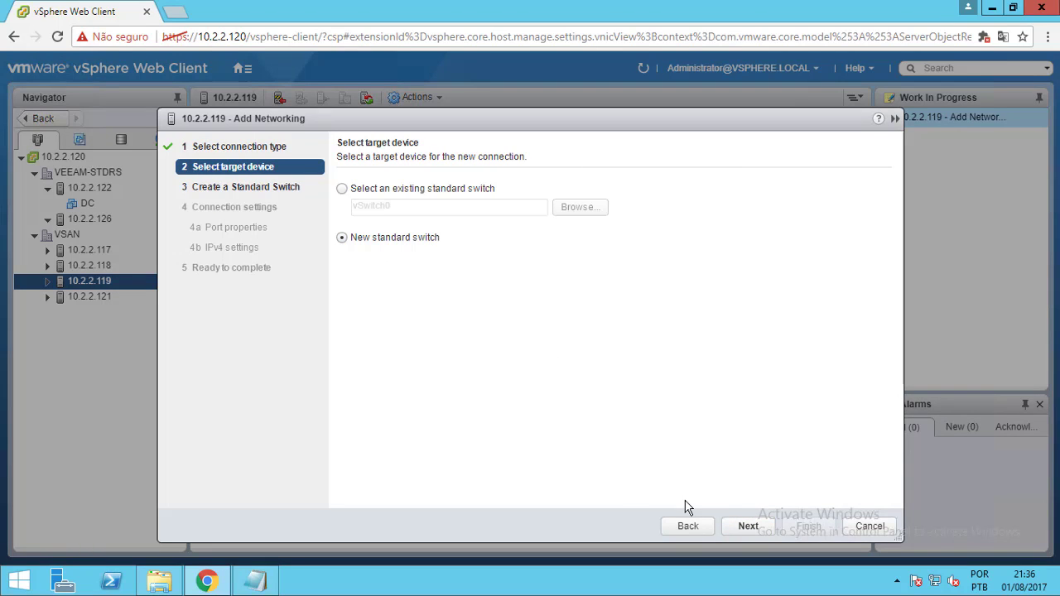
pyautogui.click(742, 530)
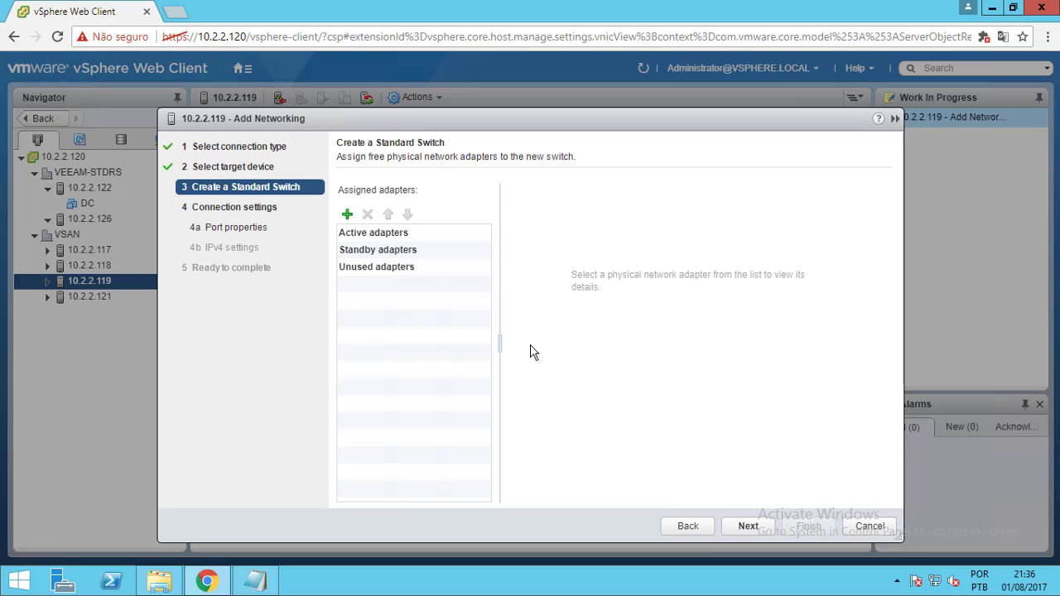
pyautogui.click(347, 217)
pyautogui.keyDown('shift'); pyautogui.click(374, 261); pyautogui.keyUp('shift')
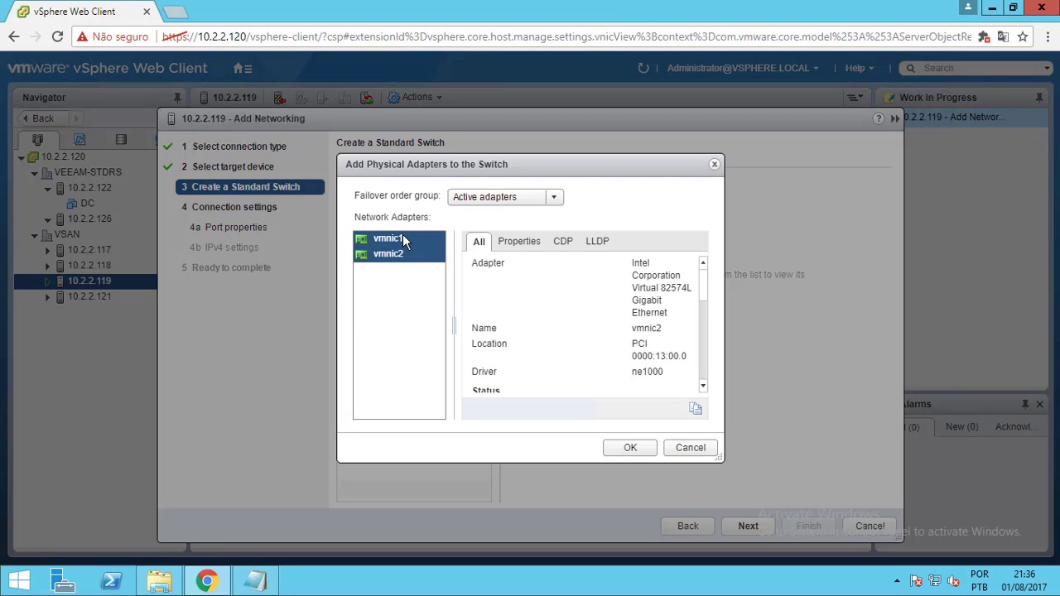
pyautogui.click(403, 236)
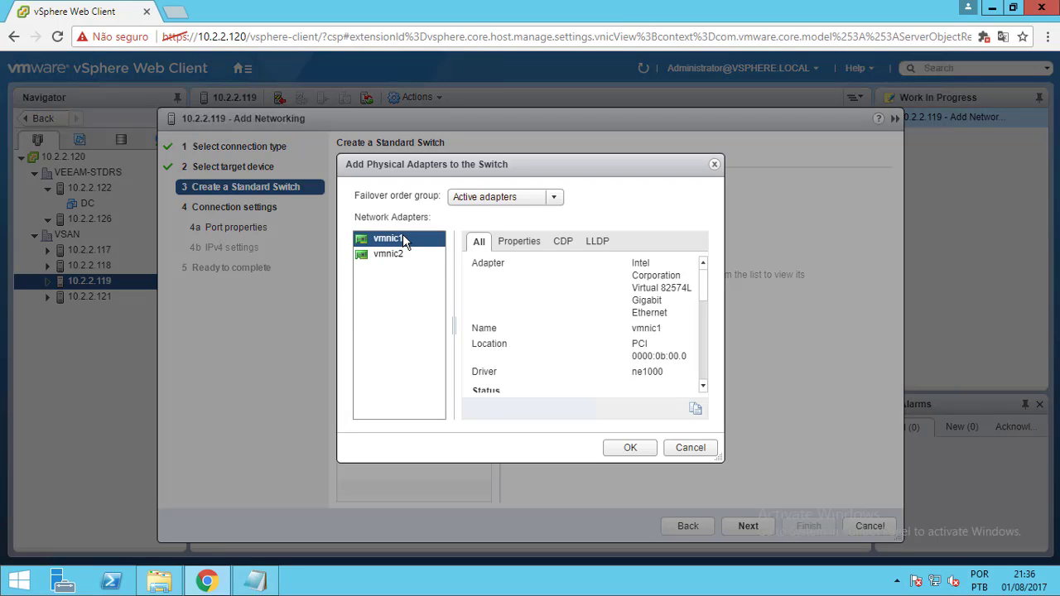
pyautogui.click(630, 448)
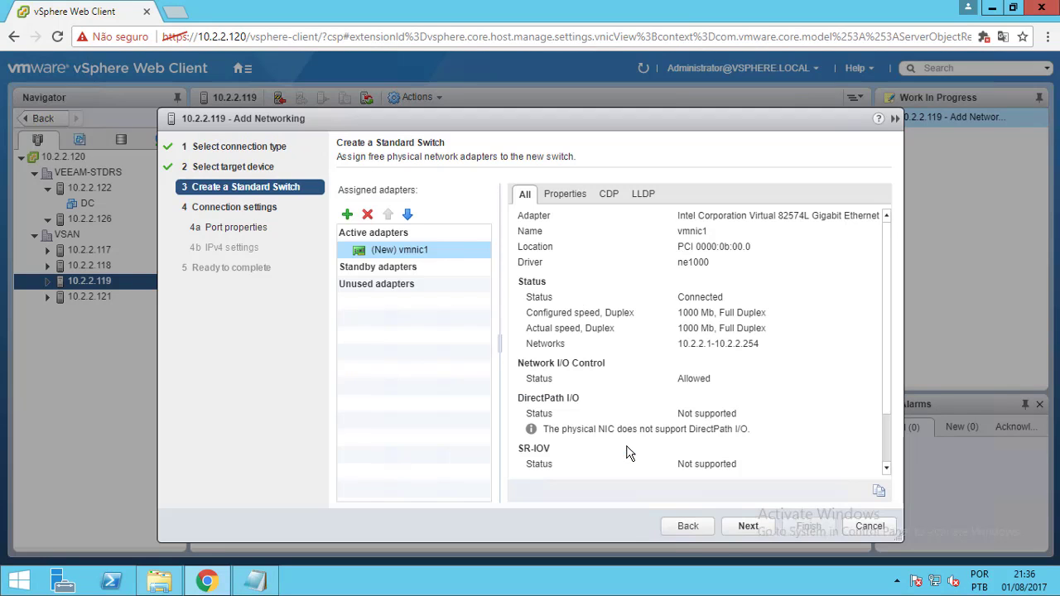
pyautogui.click(745, 527)
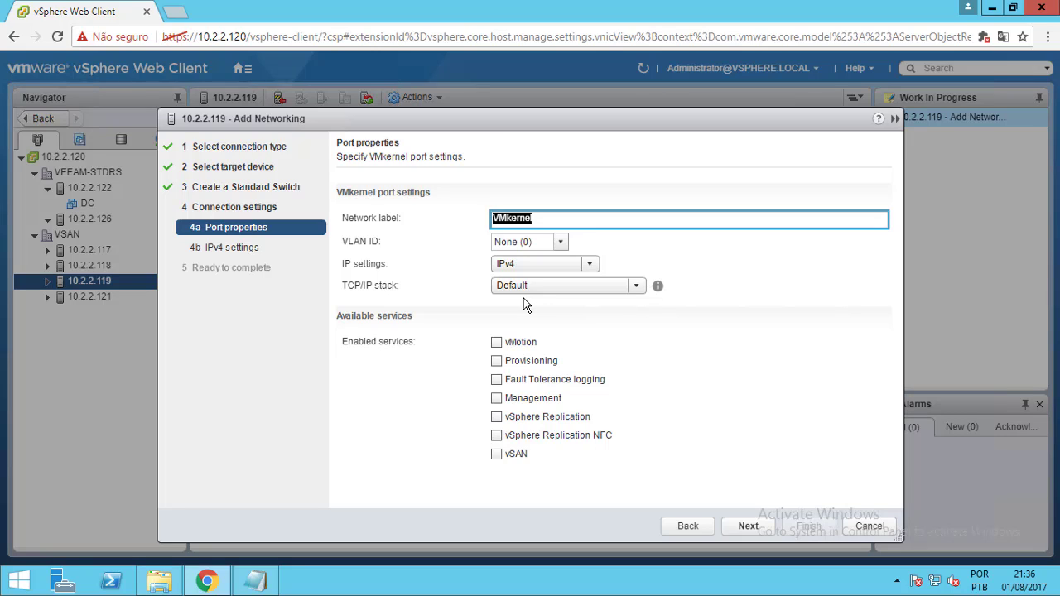
# Label the adapter VSAN with vMotion and vSAN services enabled
pyautogui.write('VSAN')
pyautogui.click(497, 342)
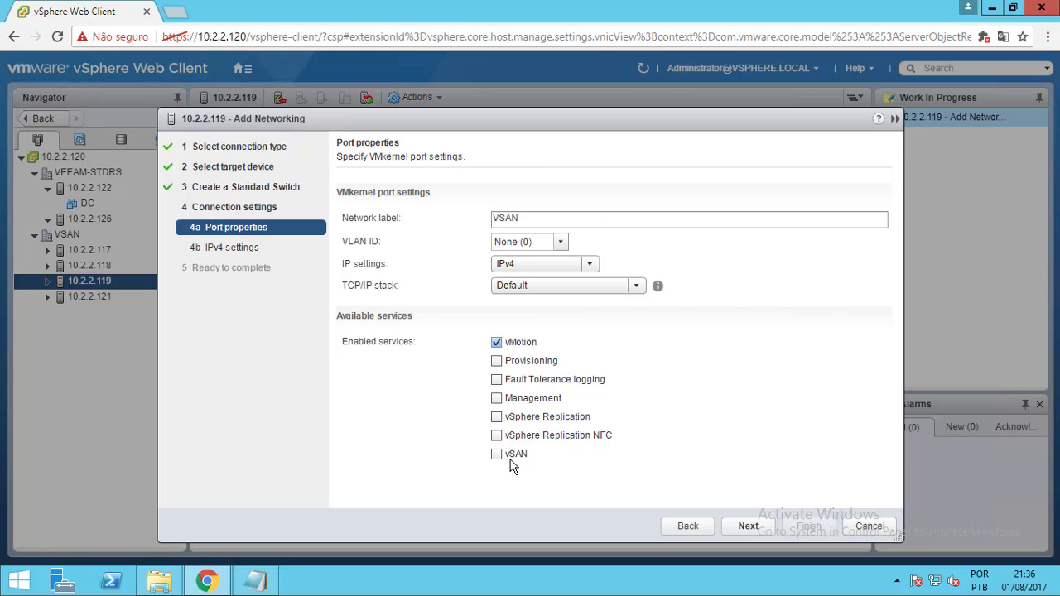
pyautogui.click(497, 453)
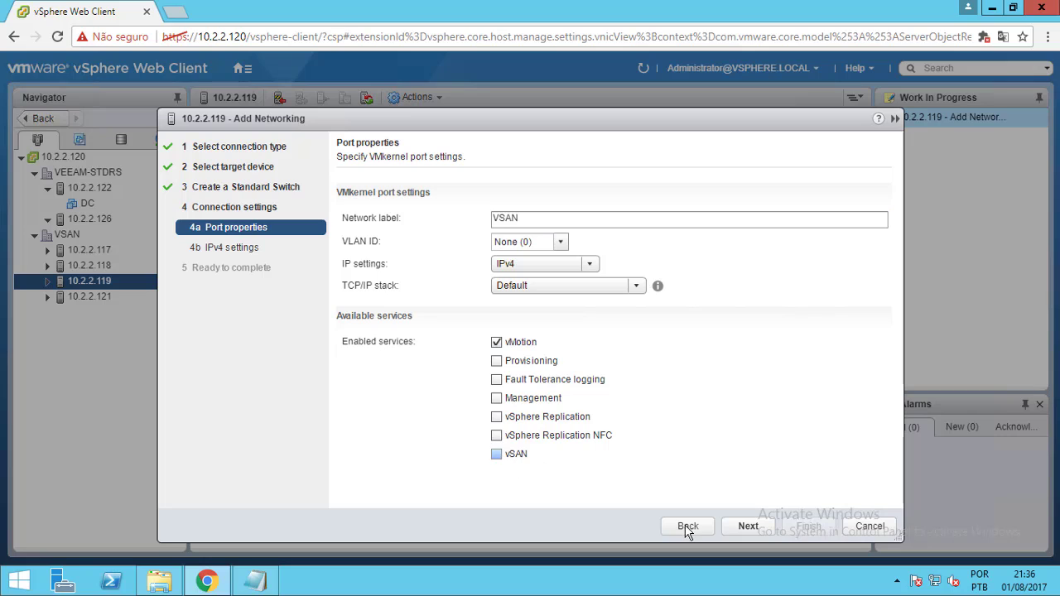
pyautogui.click(748, 526)
# Set static IPv4 192.168.150.102 with mask 255.255.255.0 and finish the wizard
pyautogui.click(423, 213)
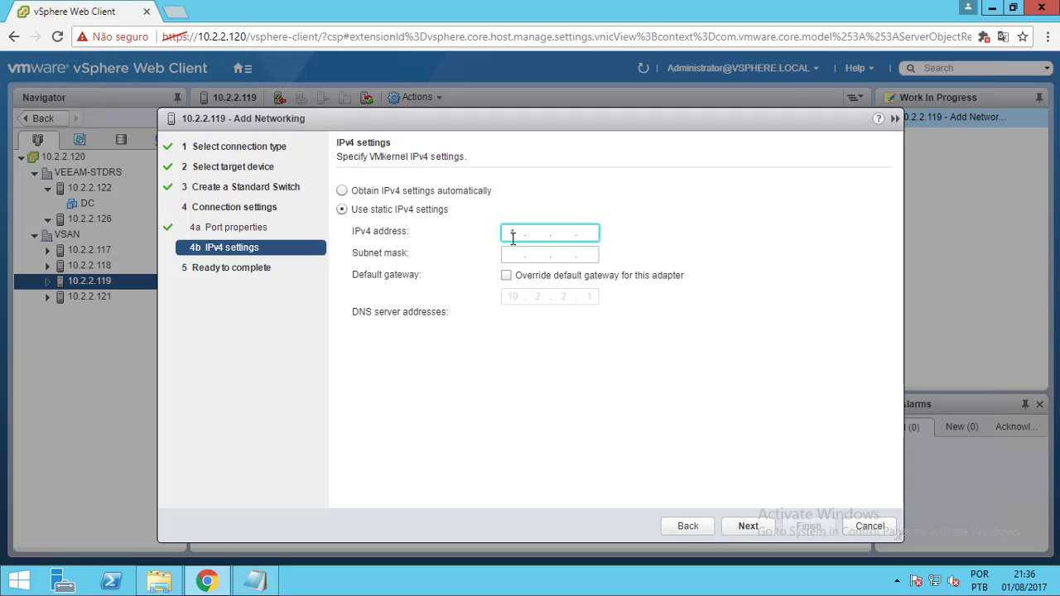
pyautogui.write('92.167')
pyautogui.hotkey('shift', 'Home')
pyautogui.write('168 . 150 . 102')
pyautogui.click(510, 257)
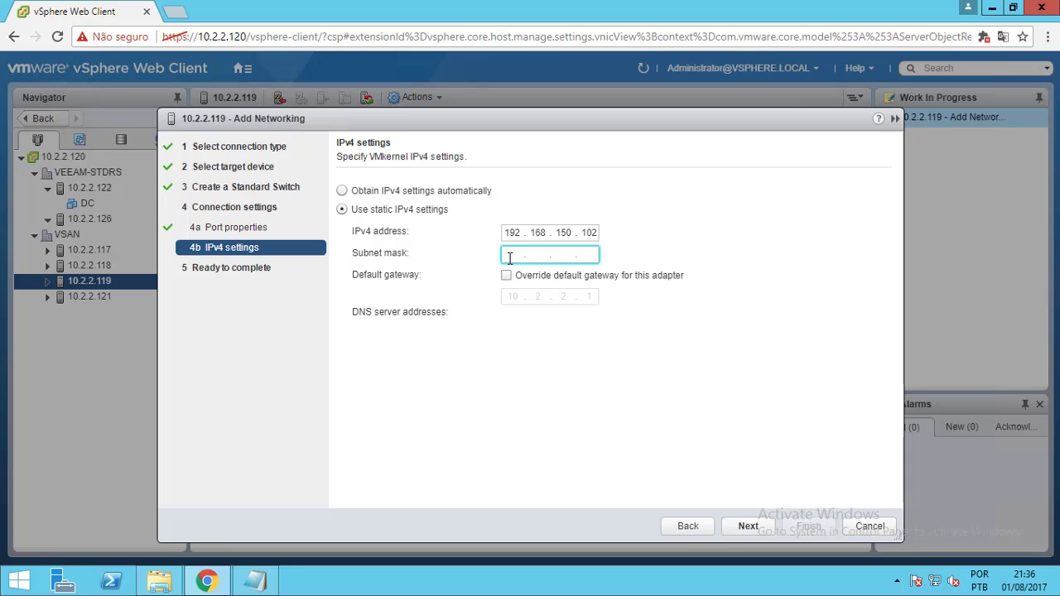
pyautogui.write('255 . 255 . 255 . 0')
pyautogui.click(748, 526)
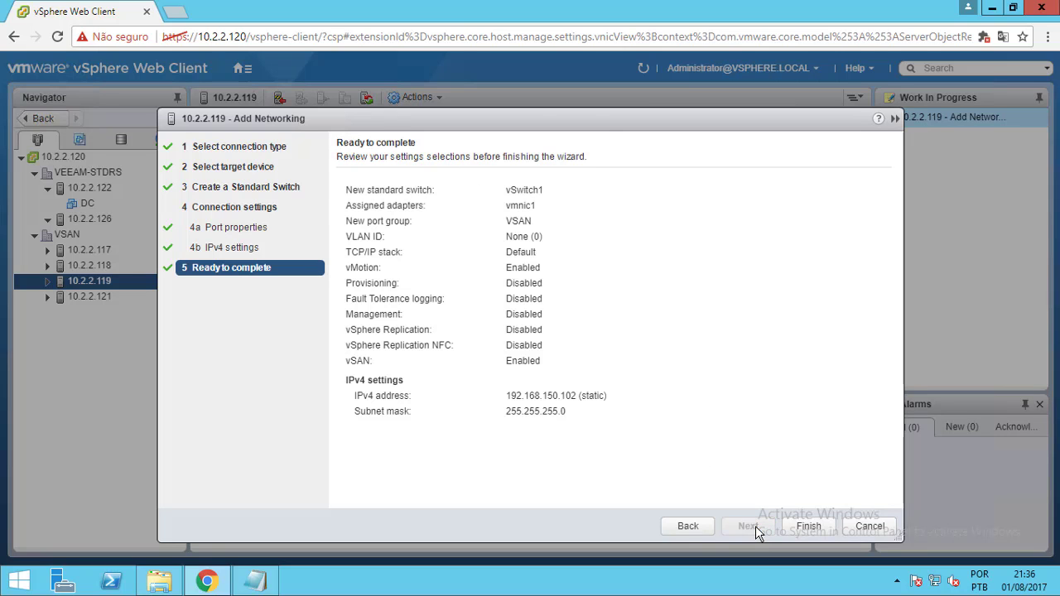
pyautogui.click(801, 529)
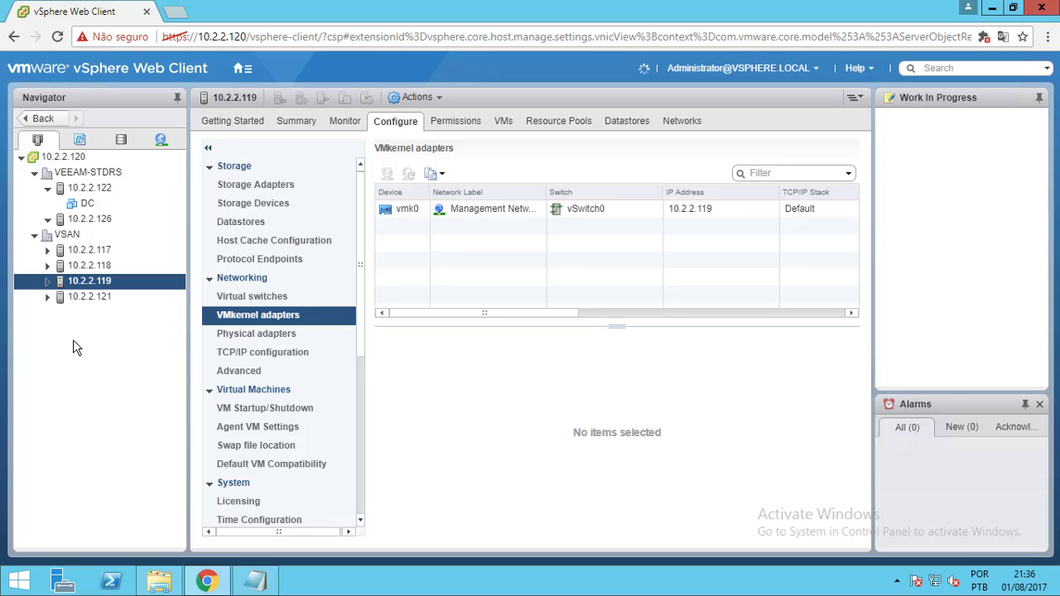
# On host 10.2.2.121, add a VMkernel adapter on a new standard switch with vmnic1 active
pyautogui.click(111, 301)
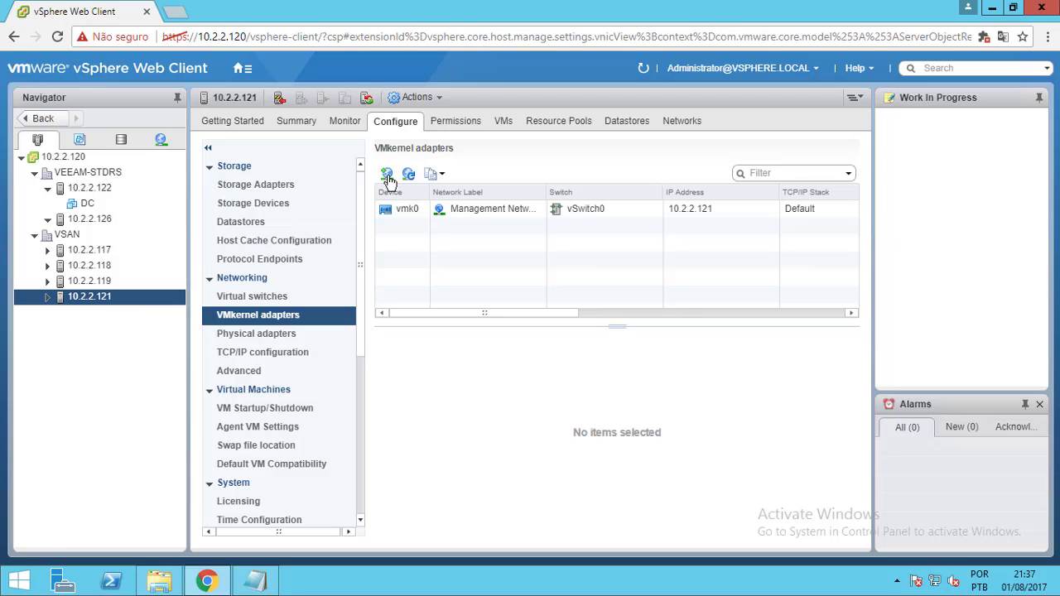
pyautogui.click(386, 176)
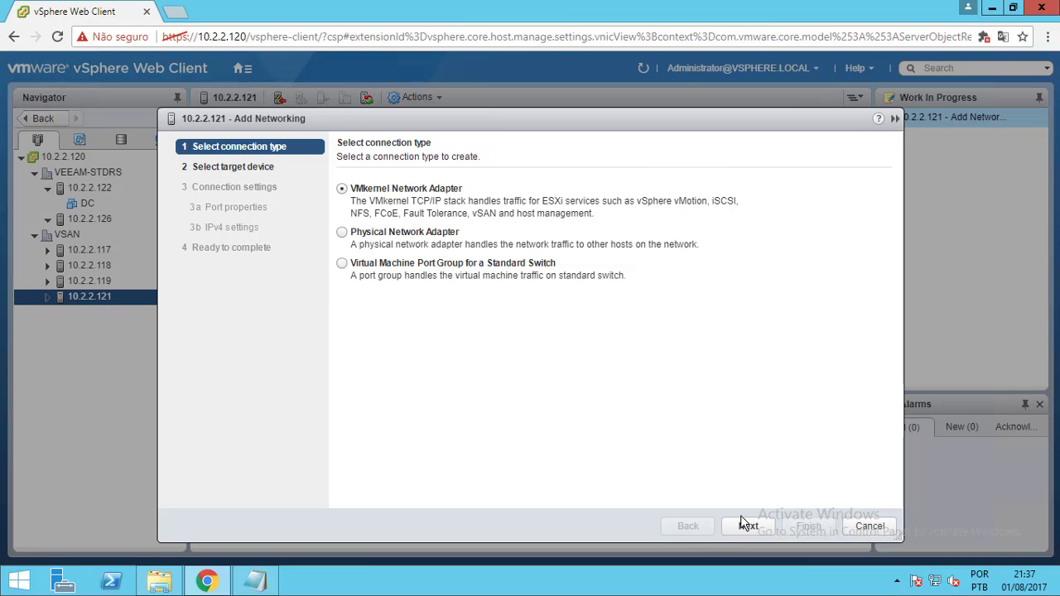
pyautogui.click(748, 525)
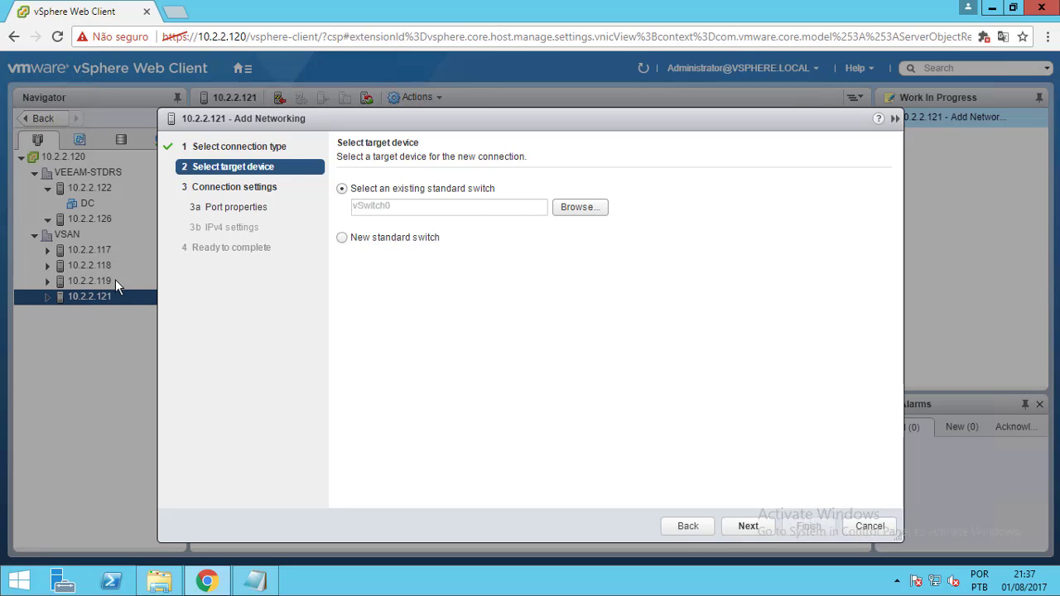
pyautogui.click(343, 238)
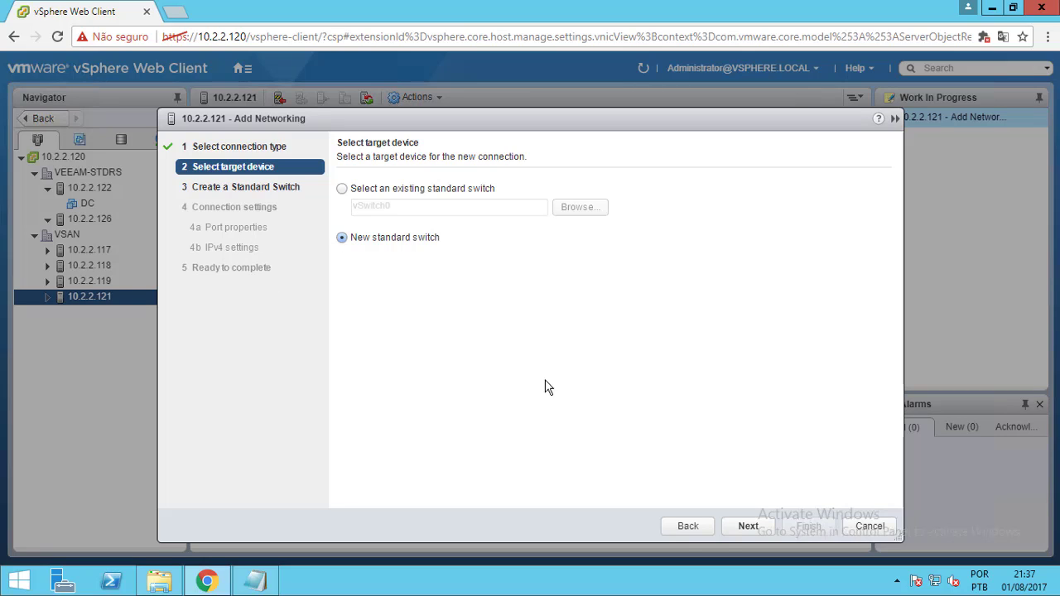
pyautogui.click(745, 527)
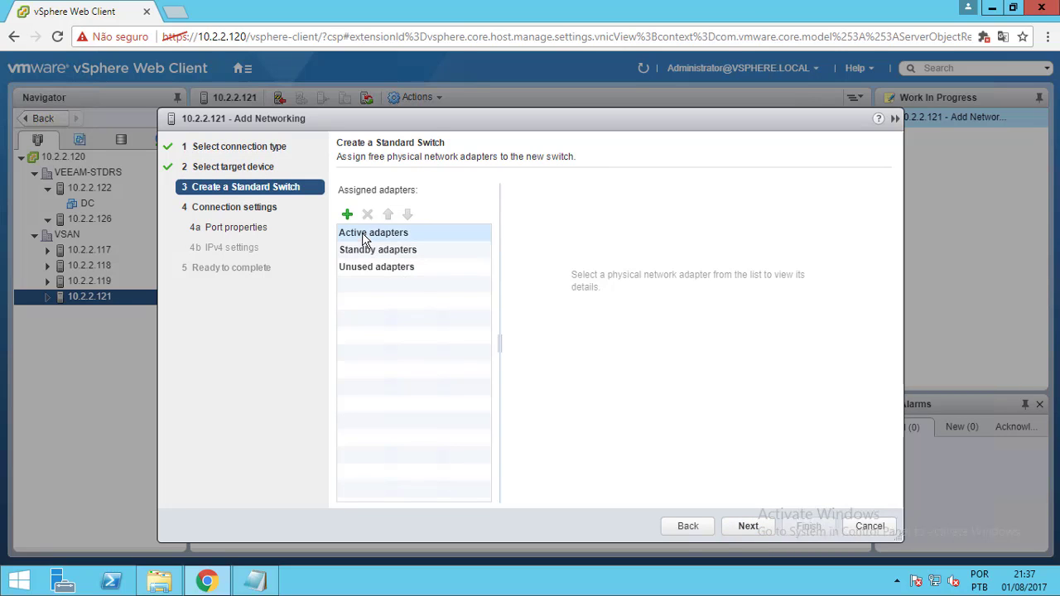
pyautogui.click(348, 216)
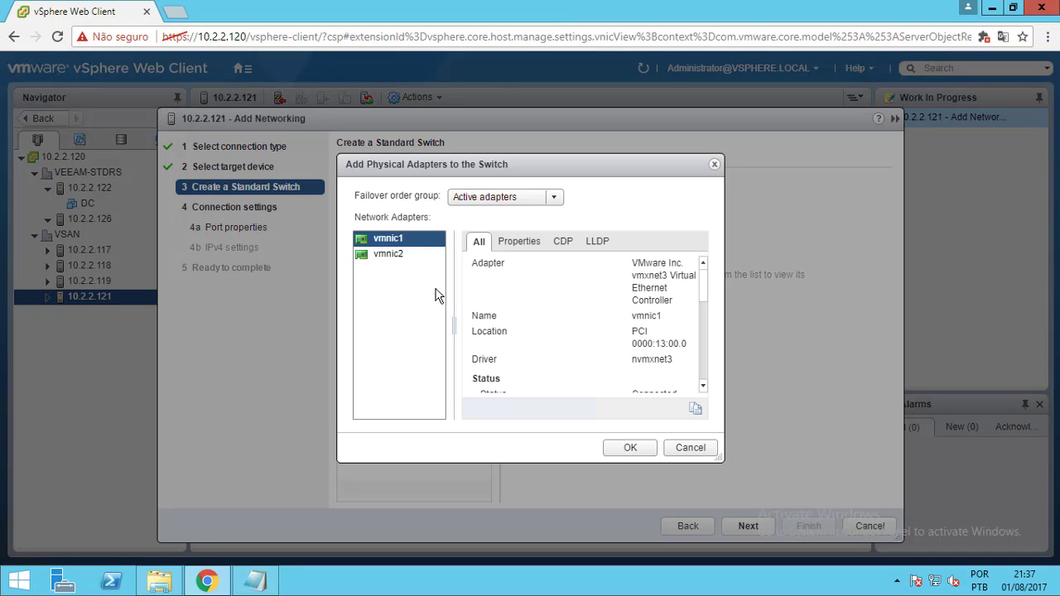
pyautogui.click(381, 256)
pyautogui.keyDown('ctrl'); pyautogui.click(390, 242); pyautogui.keyUp('ctrl')
pyautogui.click(397, 242)
pyautogui.click(635, 448)
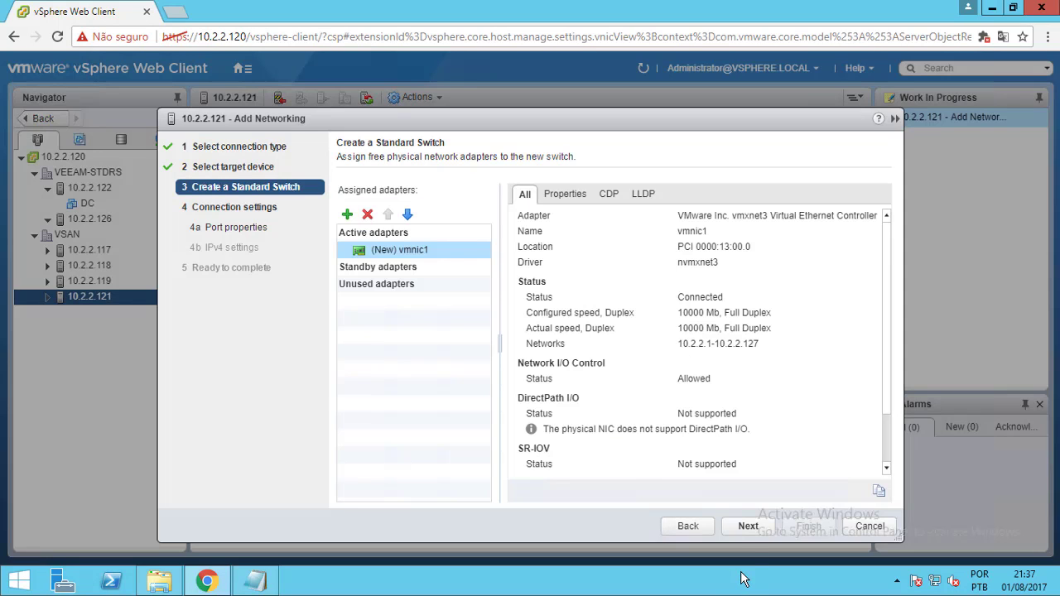
pyautogui.click(745, 529)
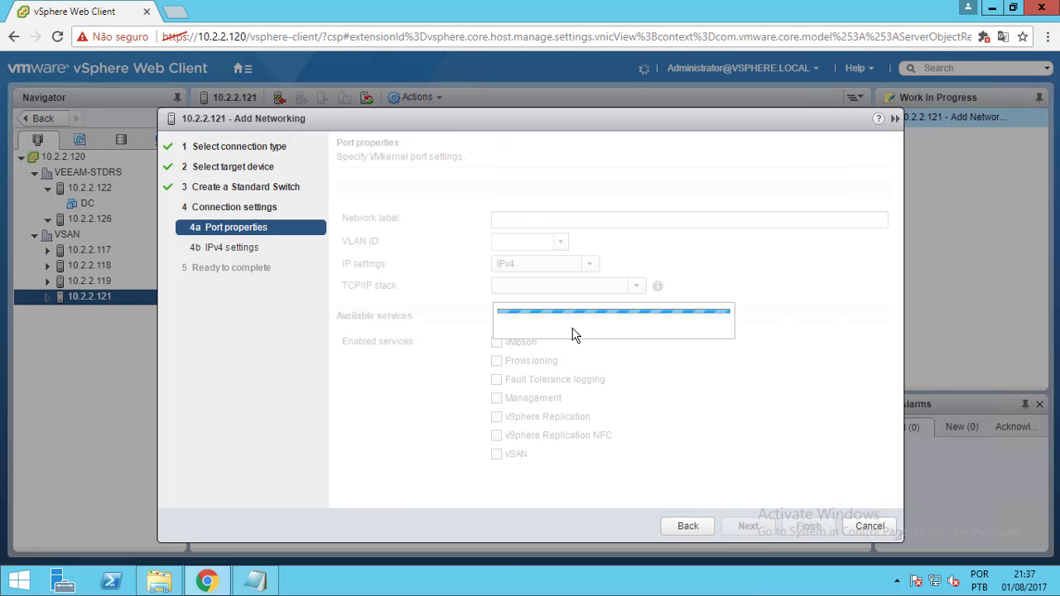
# Label the adapter VSAN with vMotion and vSAN services enabled
pyautogui.write('VSAN')
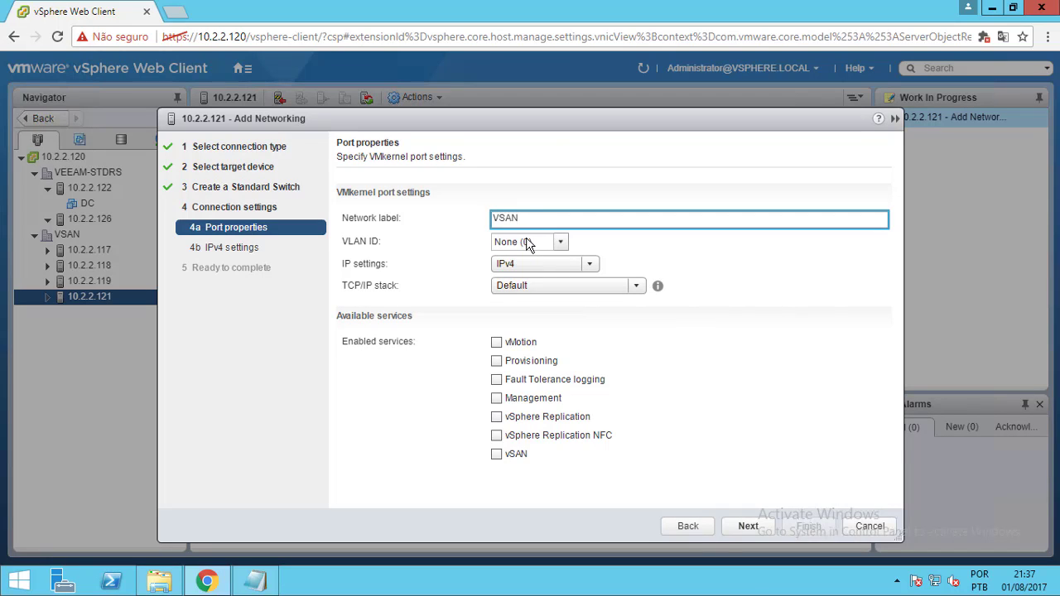
pyautogui.click(499, 342)
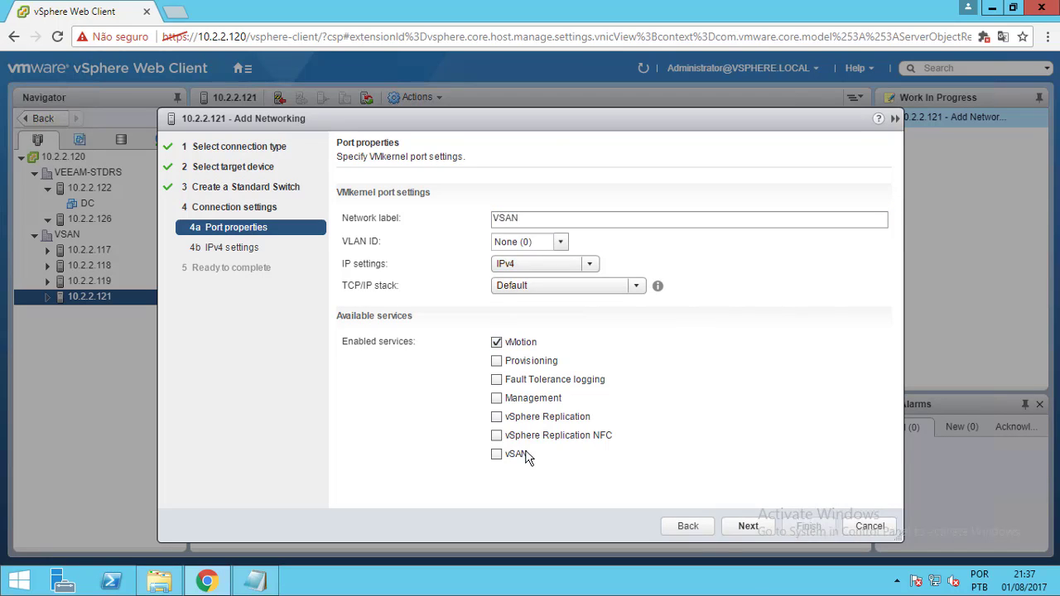
pyautogui.click(503, 455)
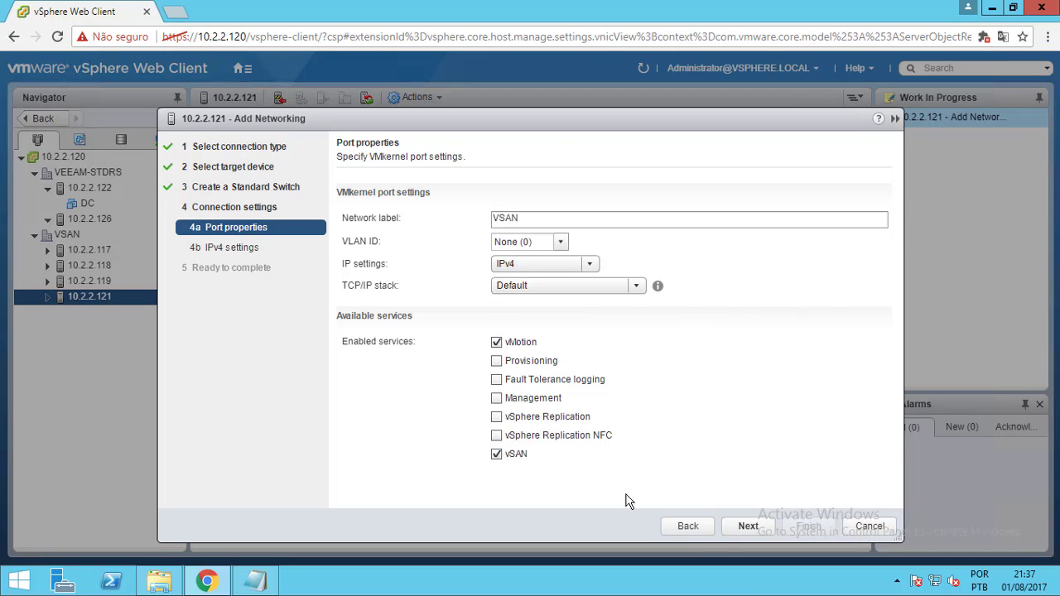
pyautogui.click(748, 530)
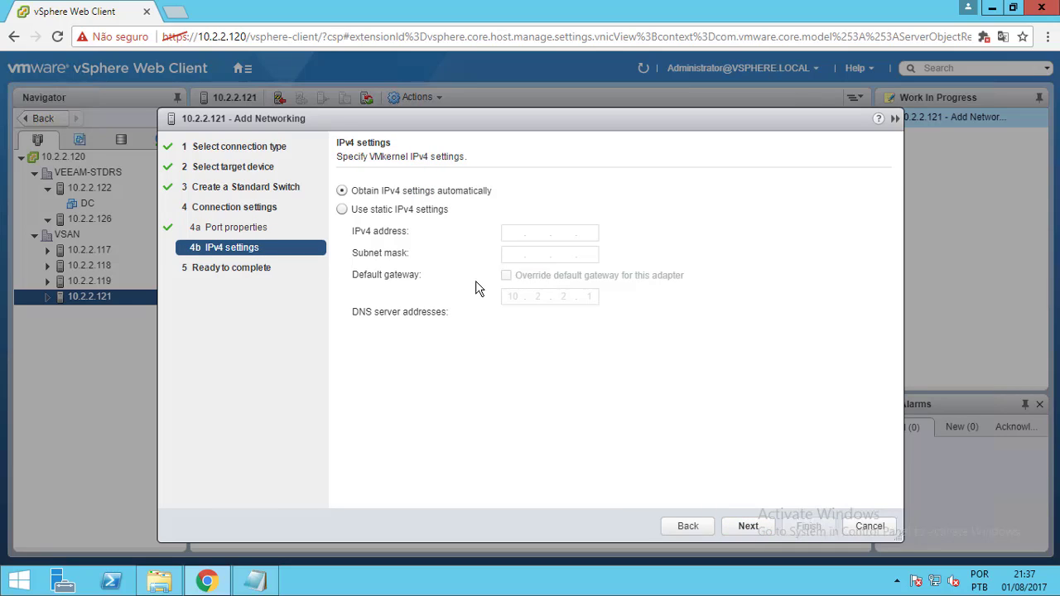
# Set static IPv4 192.168.150.103 with mask 255.255.255.0 and finish the wizard
pyautogui.click(433, 211)
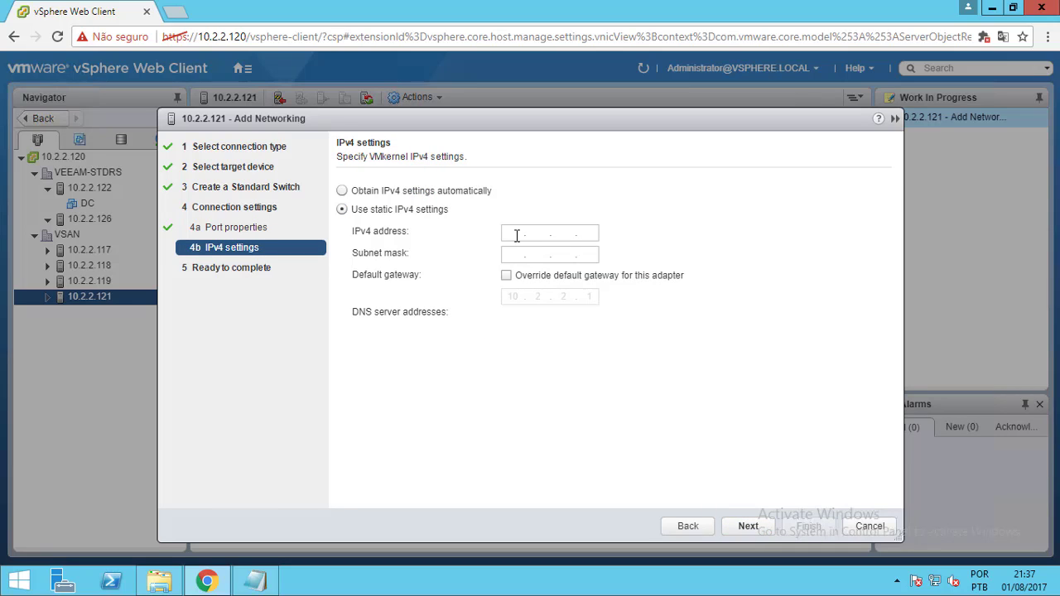
pyautogui.click(516, 234)
pyautogui.write('192 . 168 . 150 .')
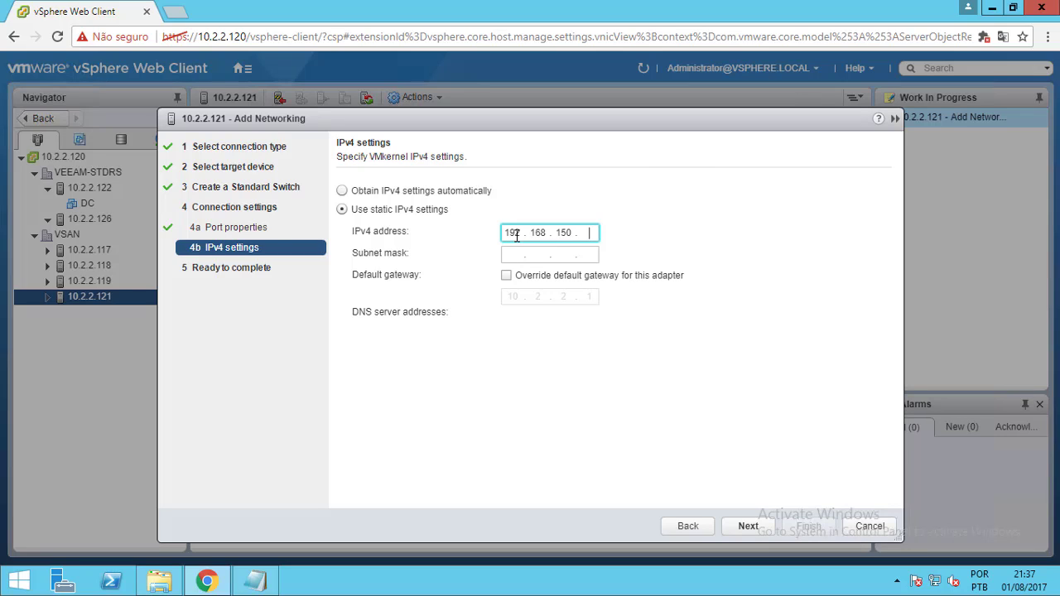
pyautogui.write(' 103')
pyautogui.click(512, 254)
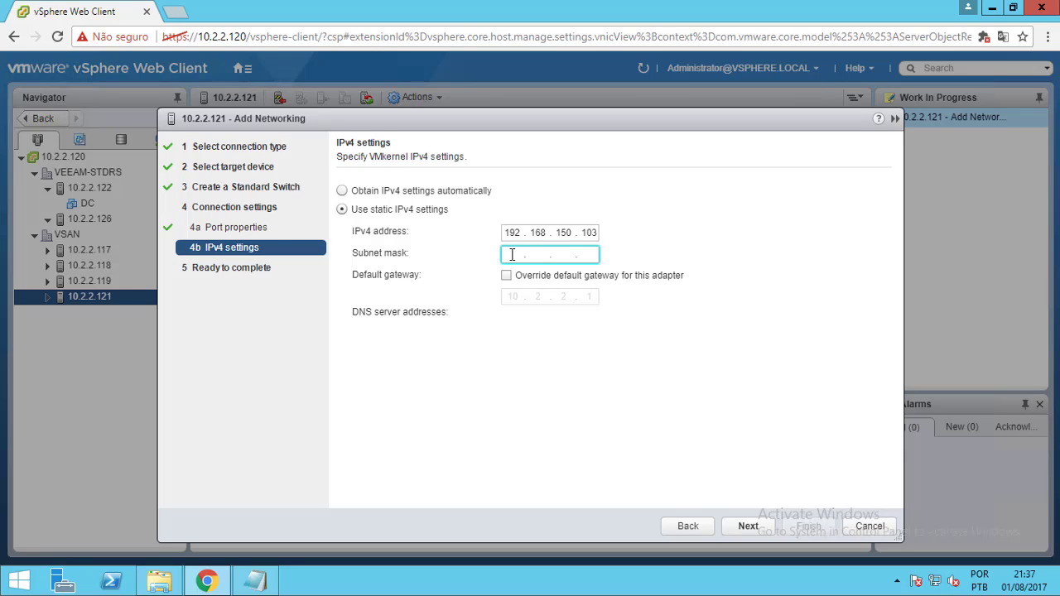
pyautogui.write('255.5')
pyautogui.press('BackSpace')
pyautogui.write('255.255.0')
pyautogui.click(749, 527)
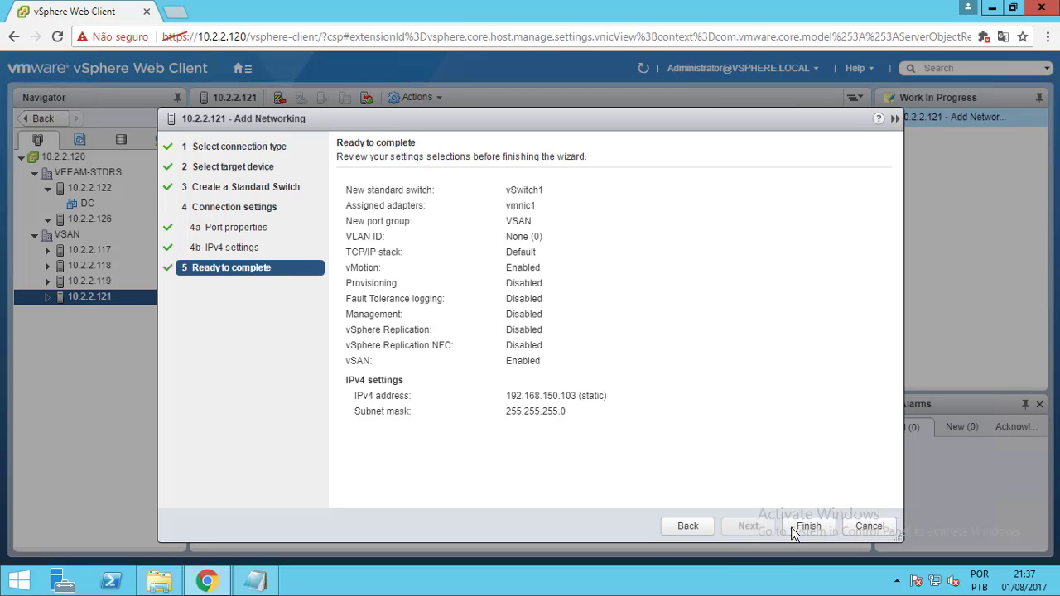
pyautogui.click(793, 527)
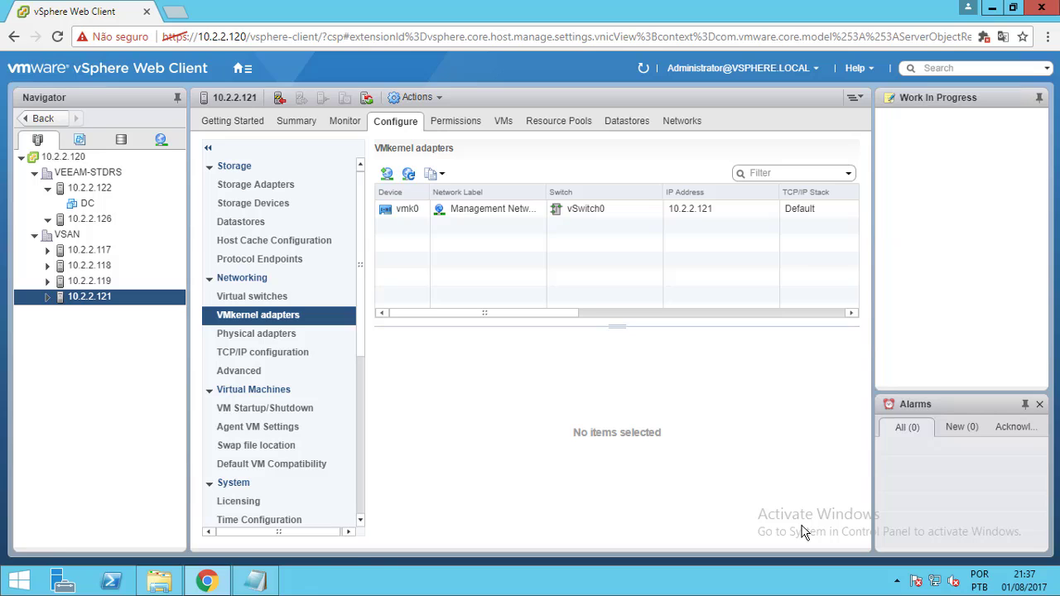
# Launch PuTTY from Downloads and open an SSH connection to 10.2.2.121
pyautogui.click(159, 581)
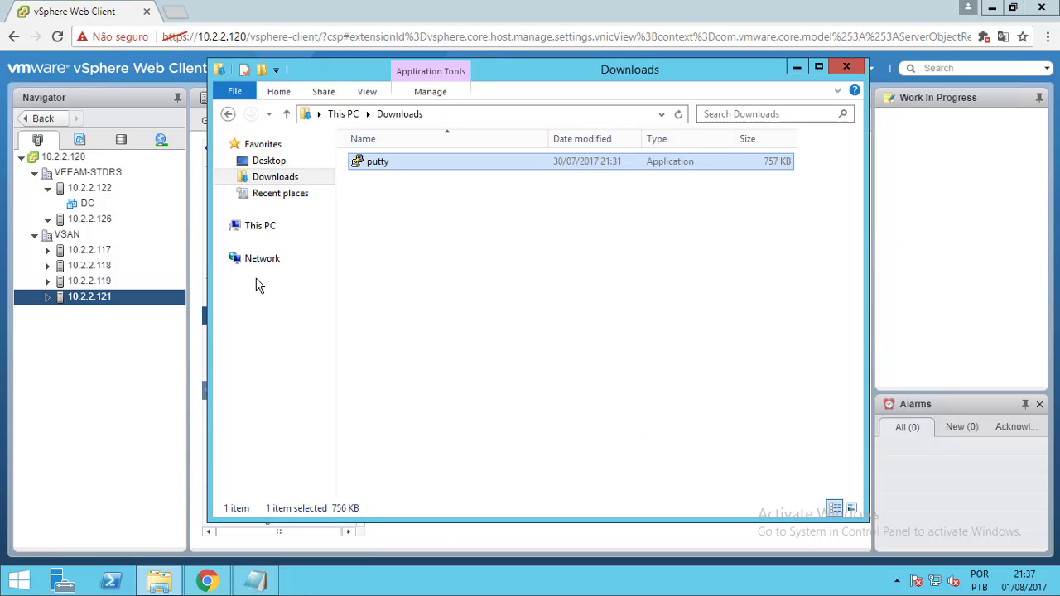
pyautogui.doubleClick(398, 164)
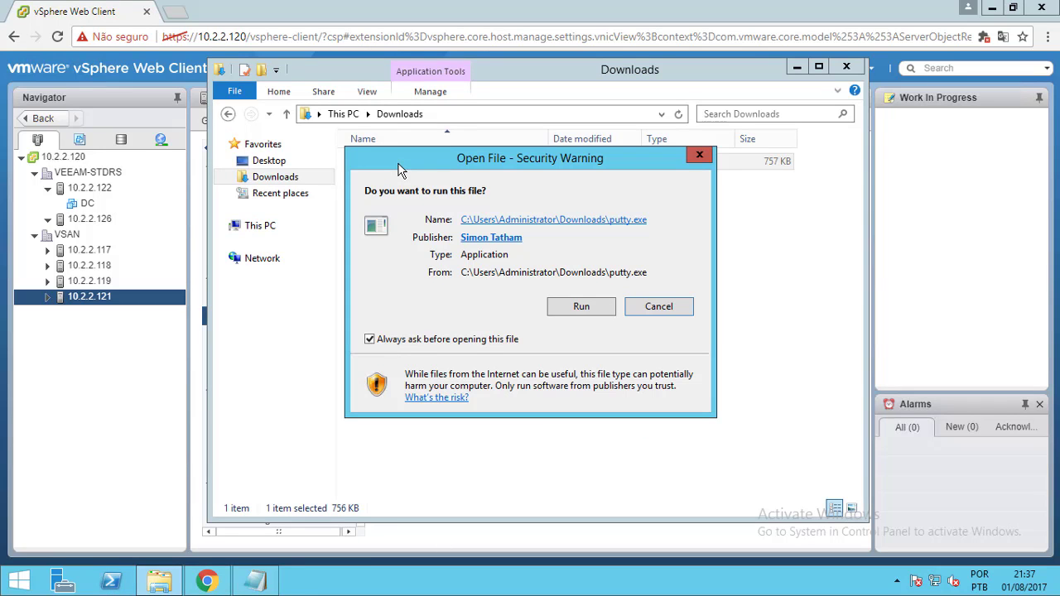
pyautogui.click(582, 311)
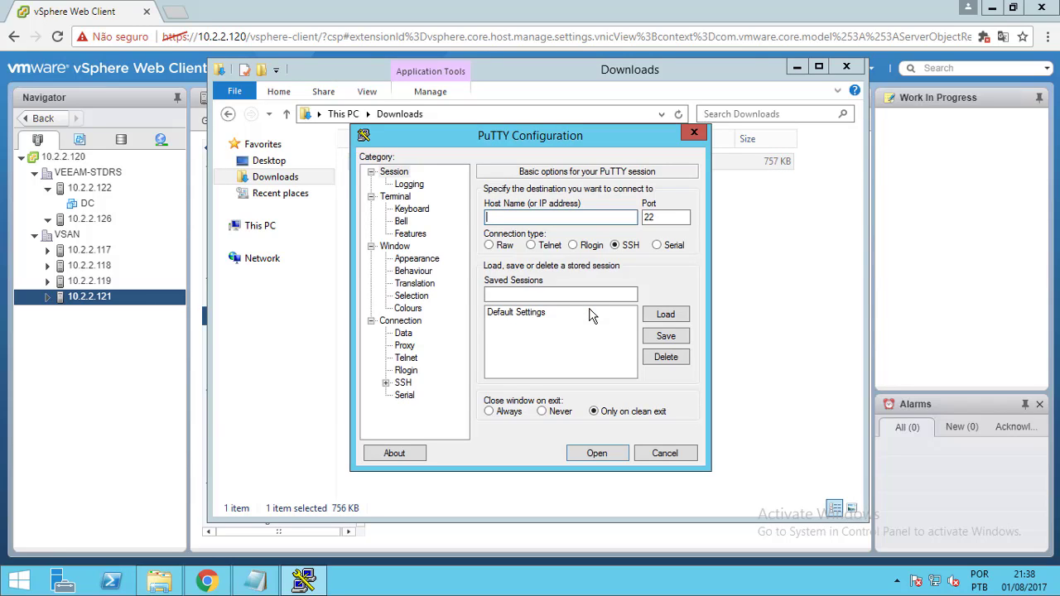
pyautogui.write('10.2.2.121')
pyautogui.click(597, 453)
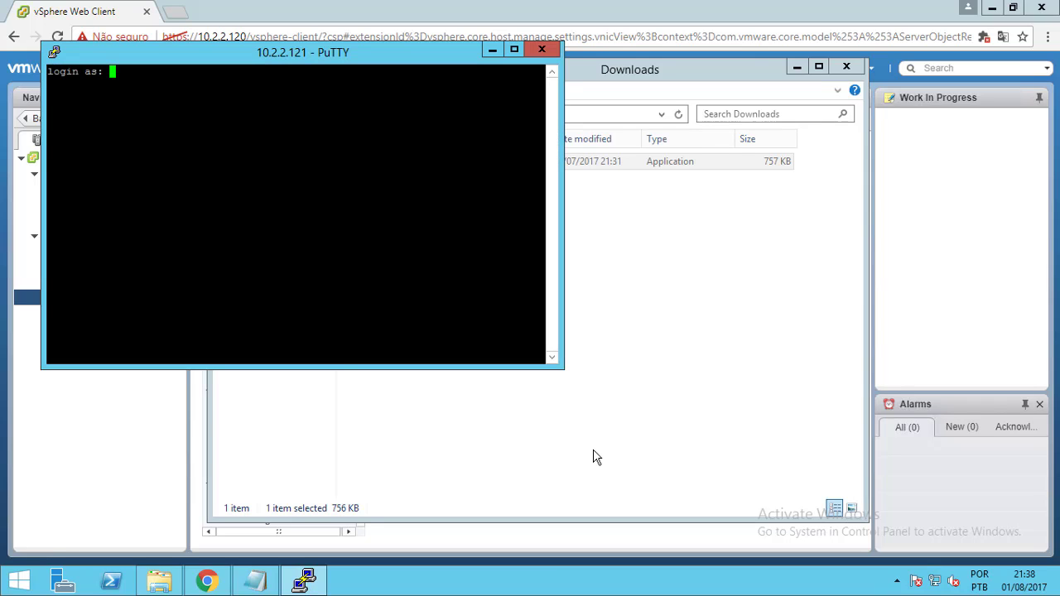
# Log in to the host shell as root and maximize the terminal window
pyautogui.write('root')
pyautogui.press('Return')
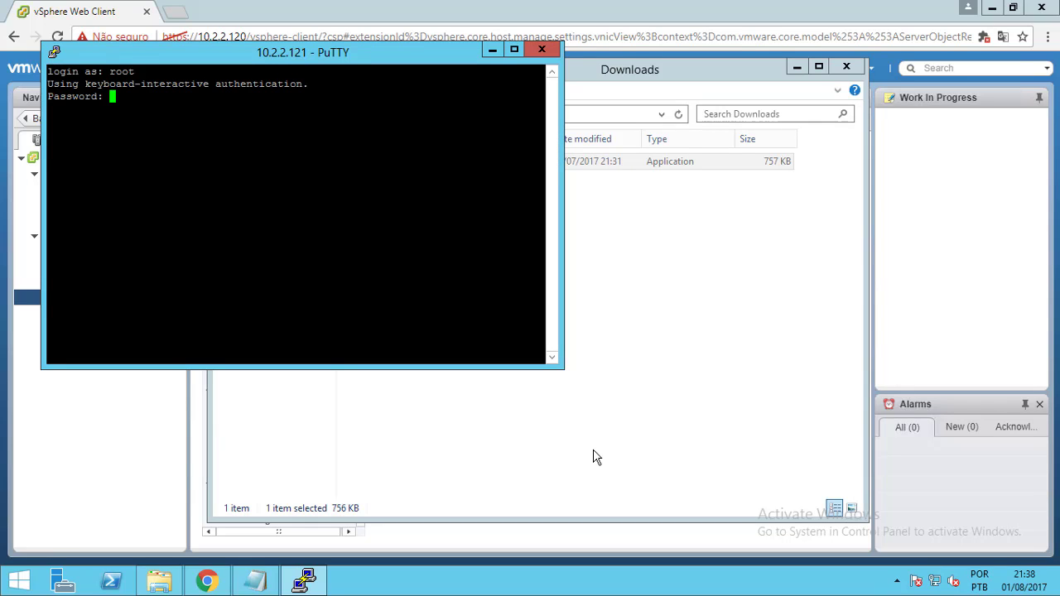
pyautogui.press('Return')
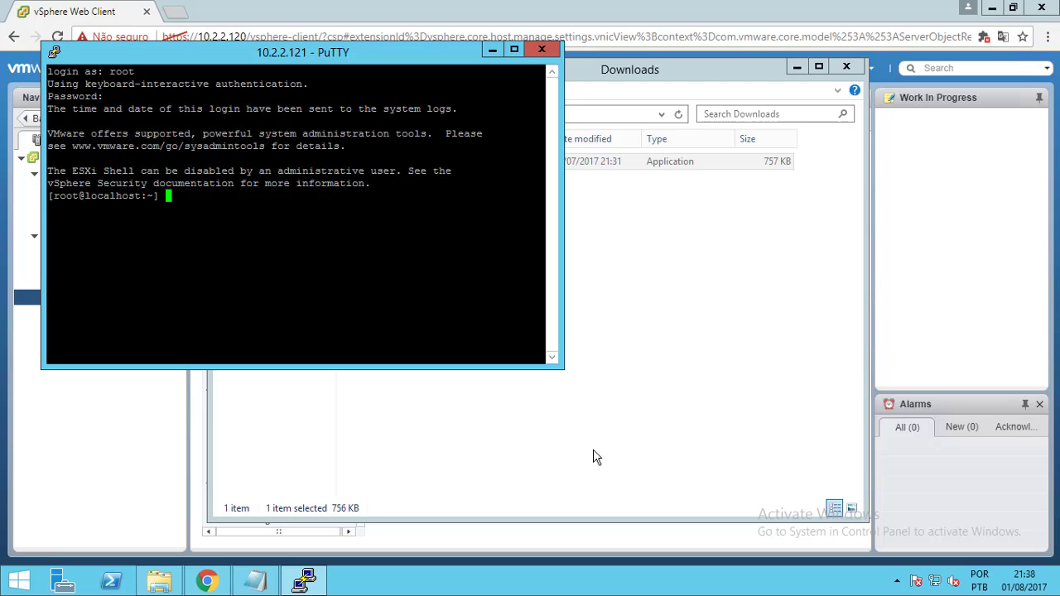
pyautogui.click(514, 49)
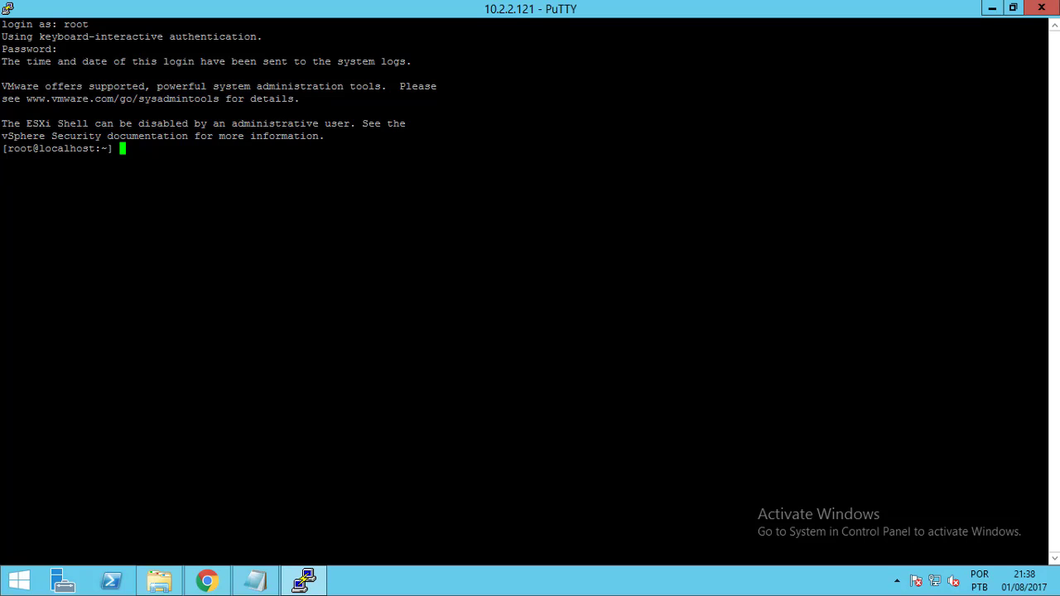
# Ping 192.168.150.103 and 192.168.150.101 from the host shell
pyautogui.write('ping 192.168.150.103')
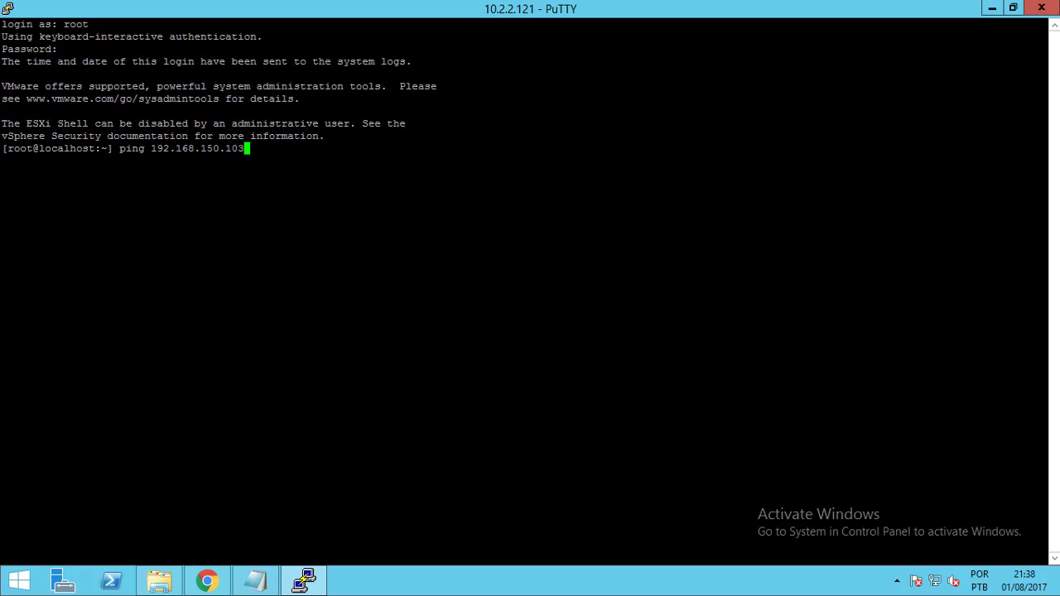
pyautogui.press('Return')
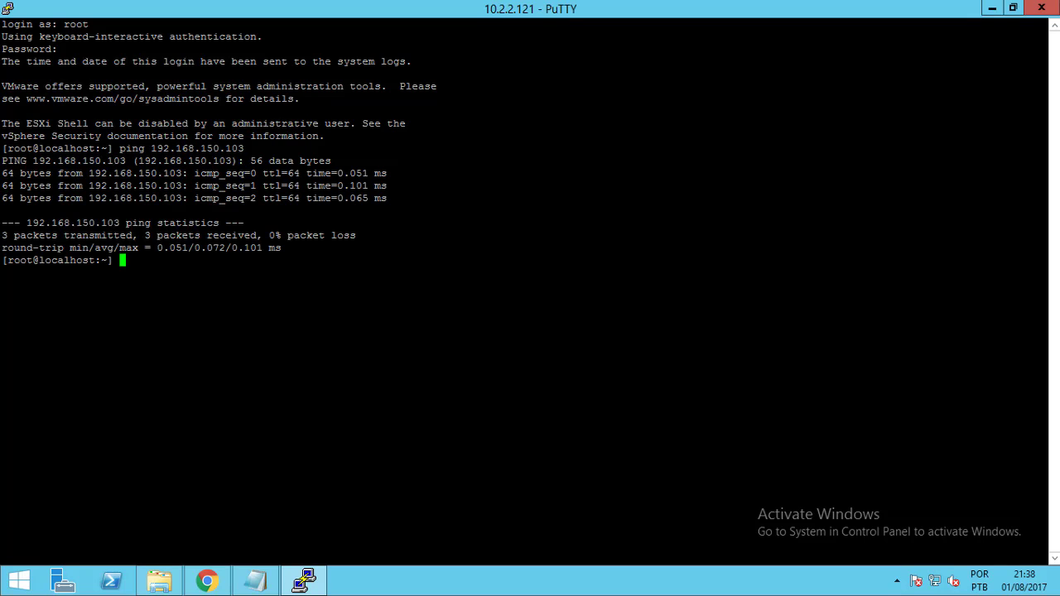
pyautogui.press('Up')
pyautogui.write('1')
pyautogui.press('Return')
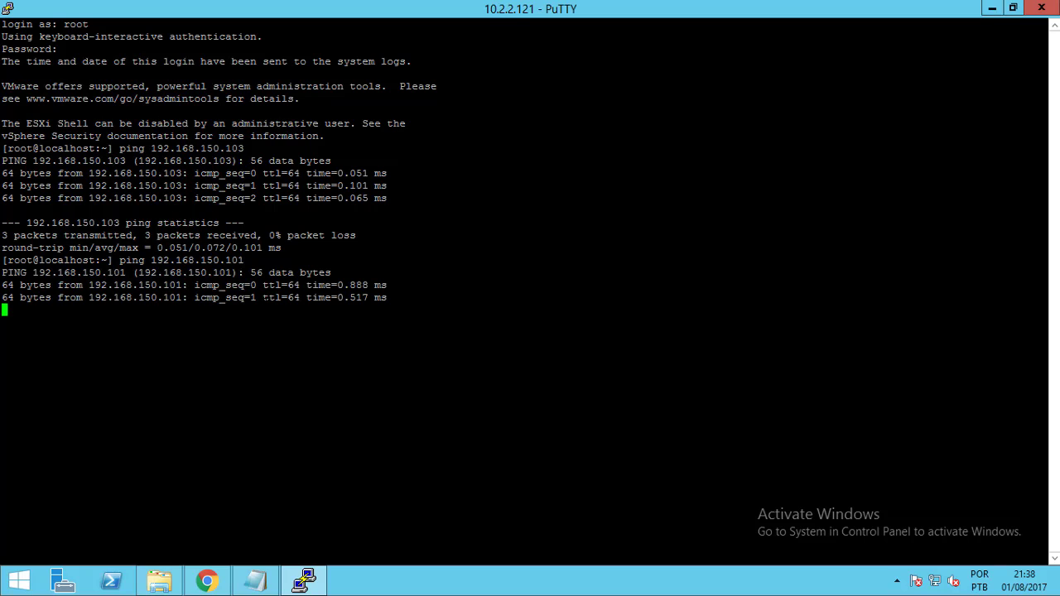
# Ping 192.168.150.100 and 192.168.150.102, confirming 0% packet loss
pyautogui.press('Up')
pyautogui.press('BackSpace')
pyautogui.write('0')
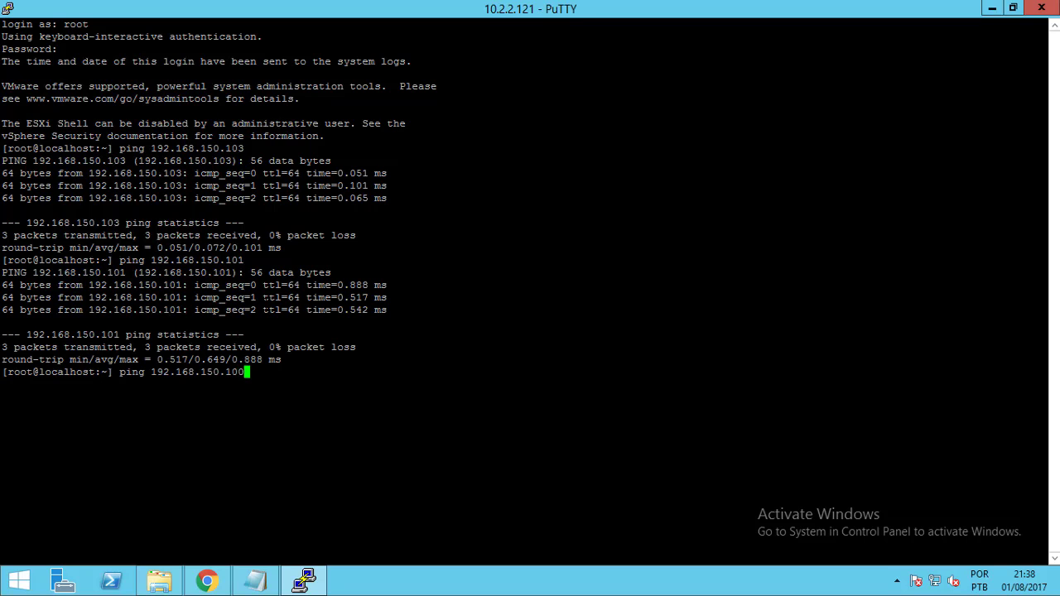
pyautogui.press('Return')
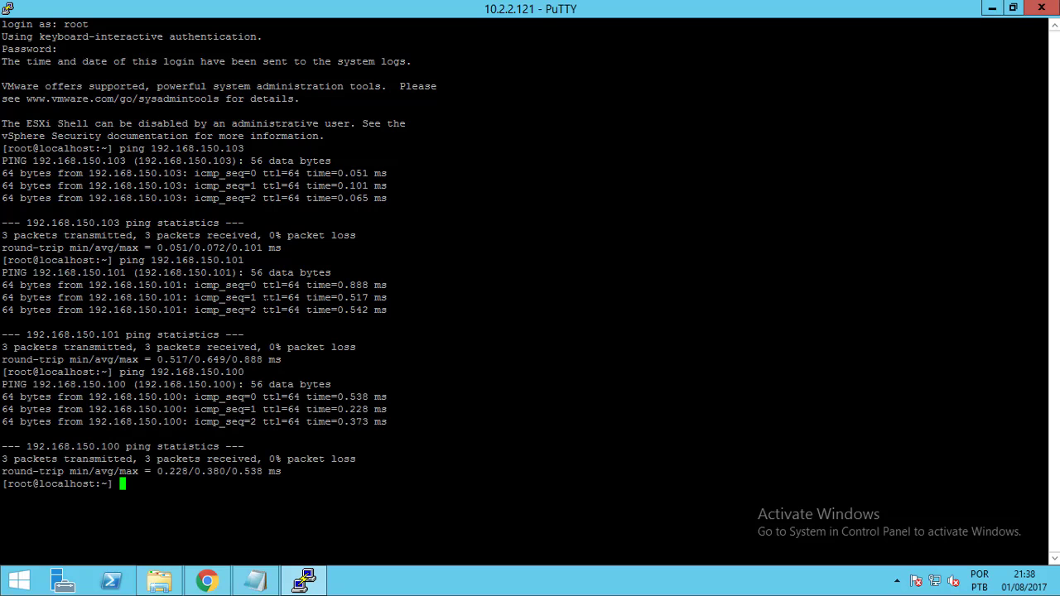
pyautogui.press('Up')
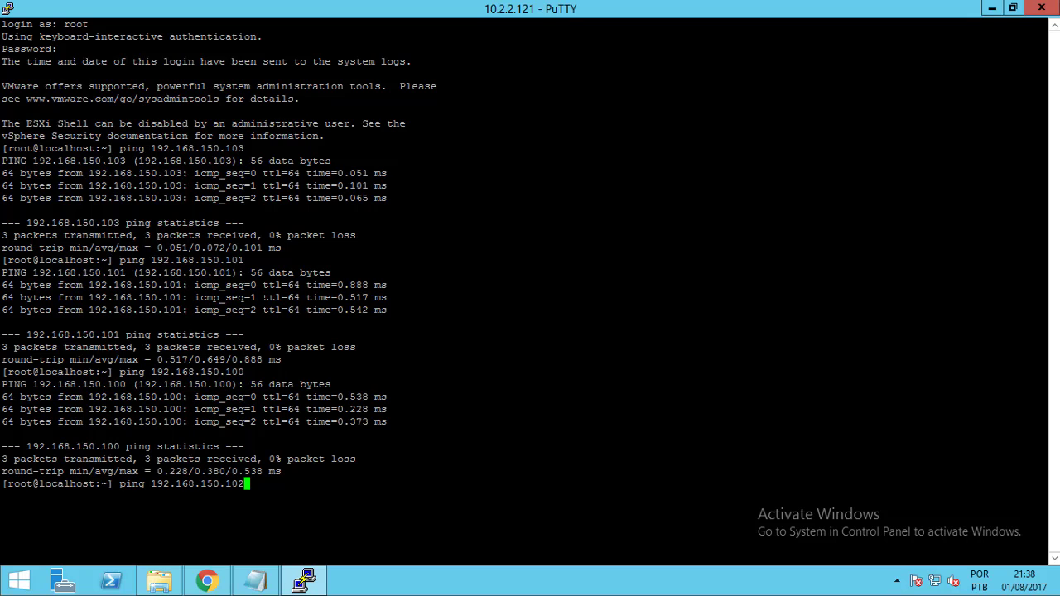
pyautogui.press('Return')
pyautogui.press('Return')
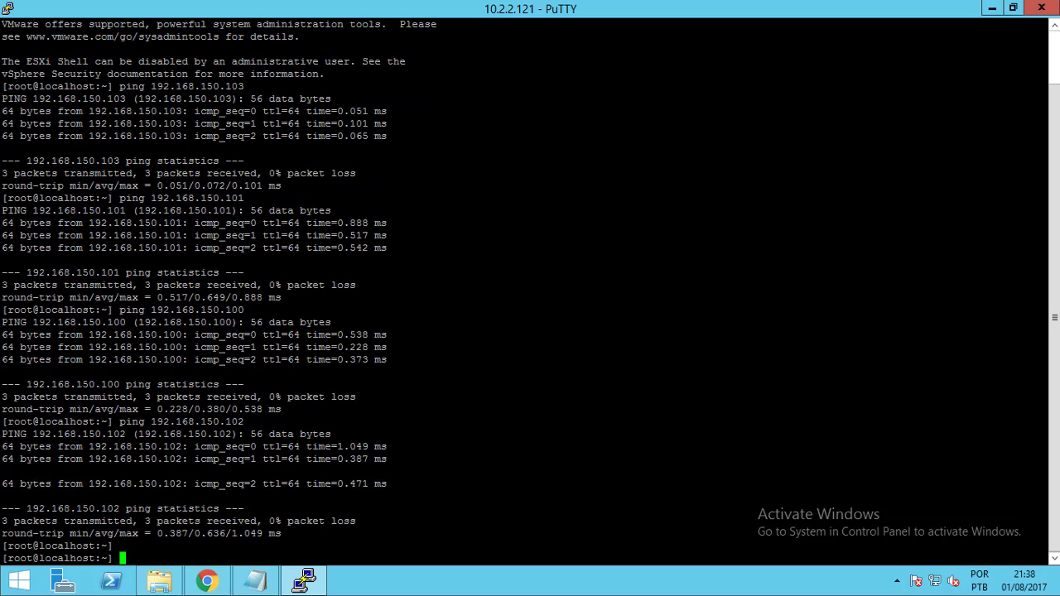
pyautogui.press('Up')
pyautogui.press('Return')
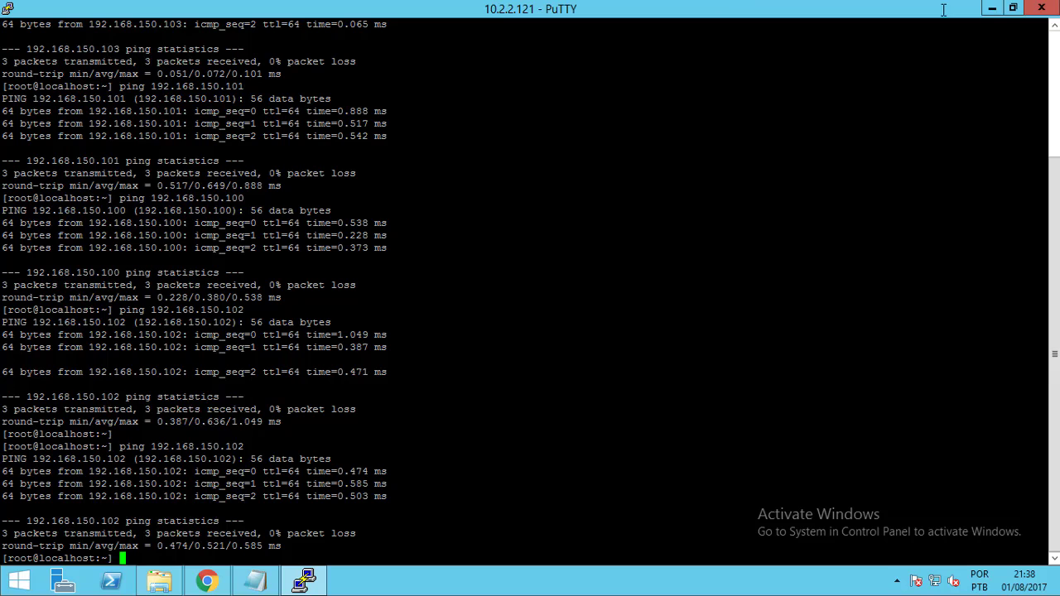
# Back in vSphere, create cluster VSAN1 in the VSAN datacenter with vSAN turned on
pyautogui.click(991, 8)
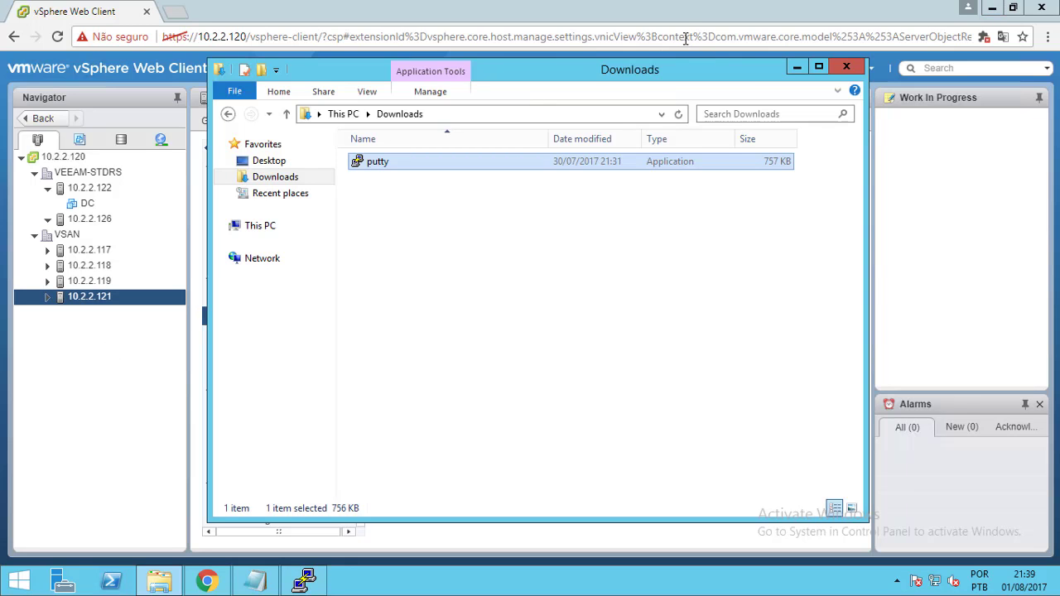
pyautogui.click(680, 15)
pyautogui.click(83, 238)
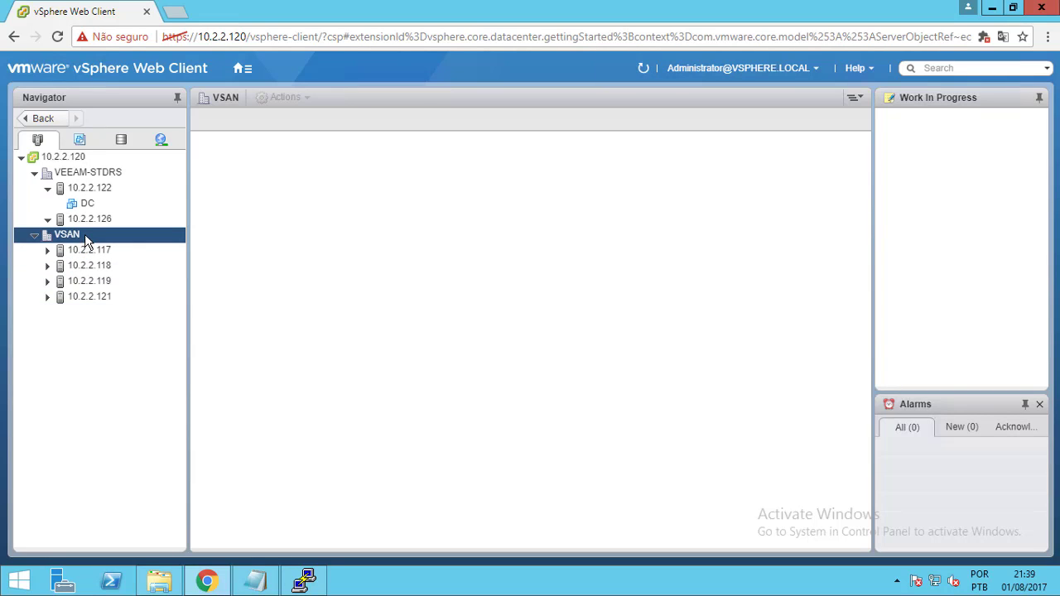
pyautogui.rightClick(90, 238)
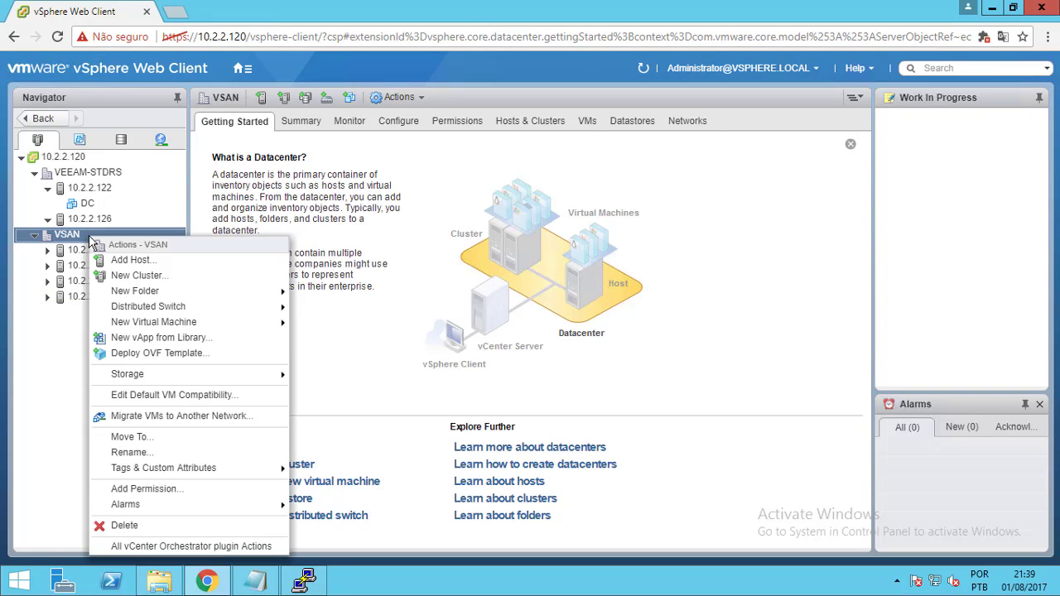
pyautogui.click(125, 278)
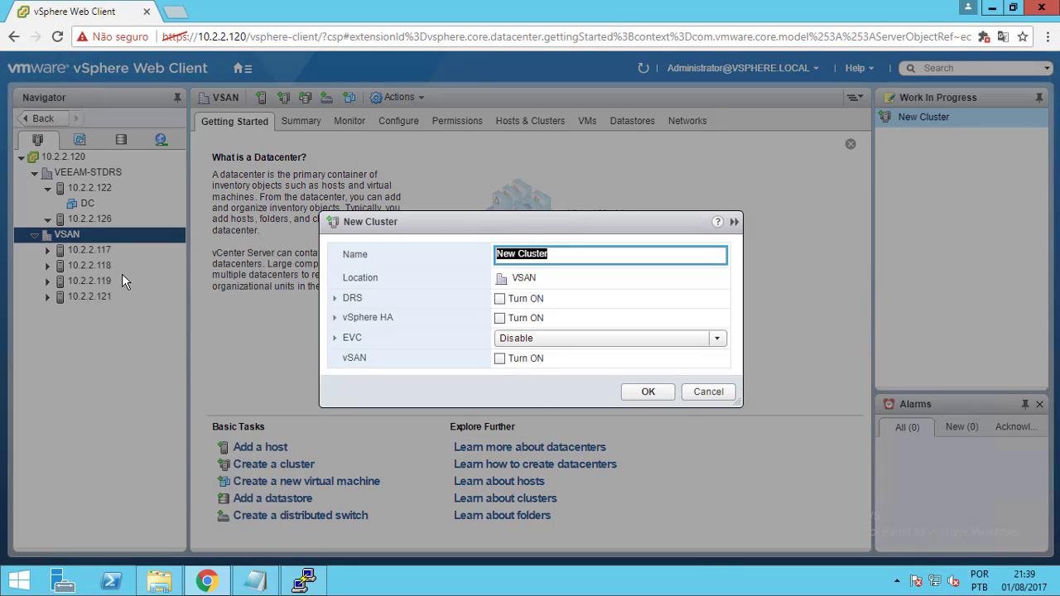
pyautogui.write('VSAN1')
pyautogui.click(500, 361)
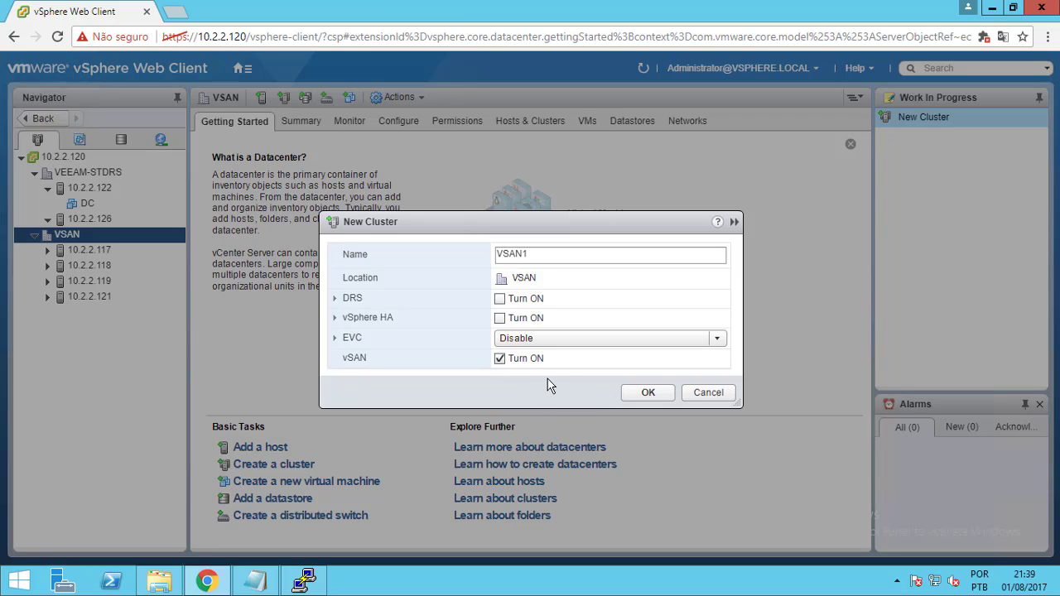
pyautogui.click(647, 394)
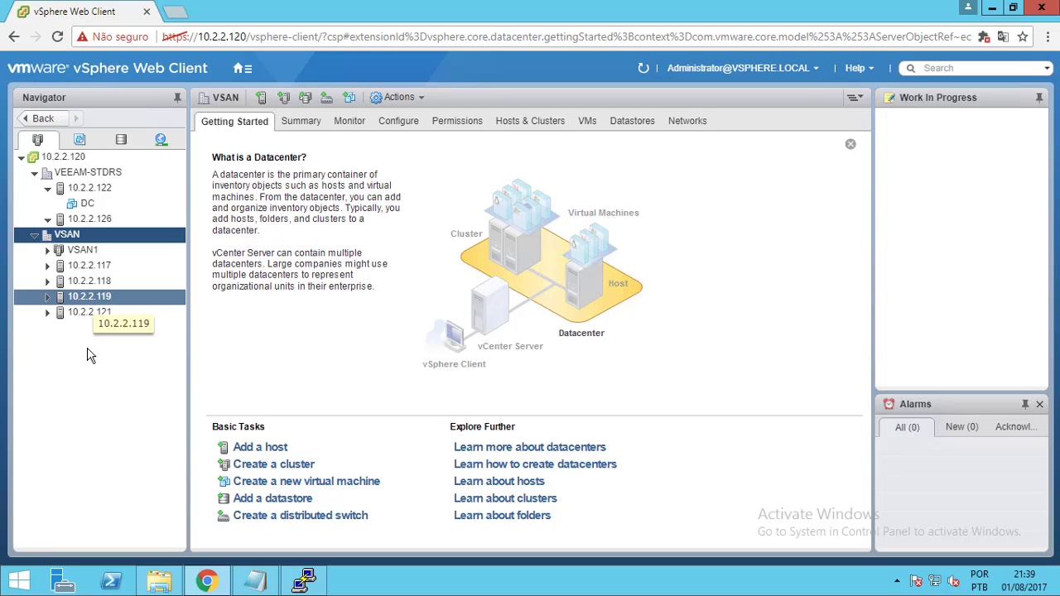
# Edit VSAN1's vSAN General settings to untick Turn ON vSAN and confirm
pyautogui.click(94, 256)
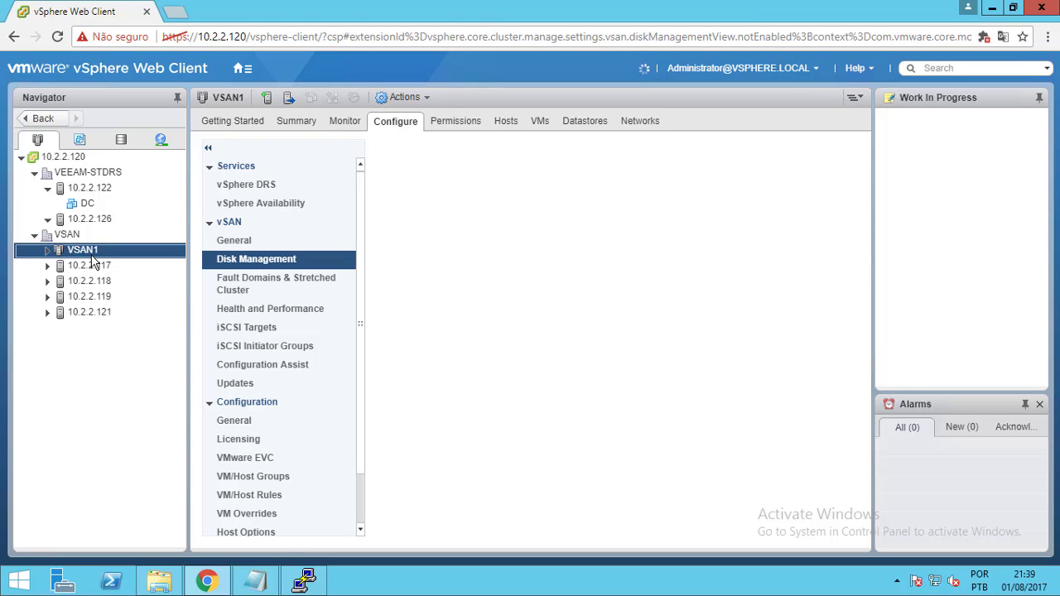
pyautogui.rightClick(92, 257)
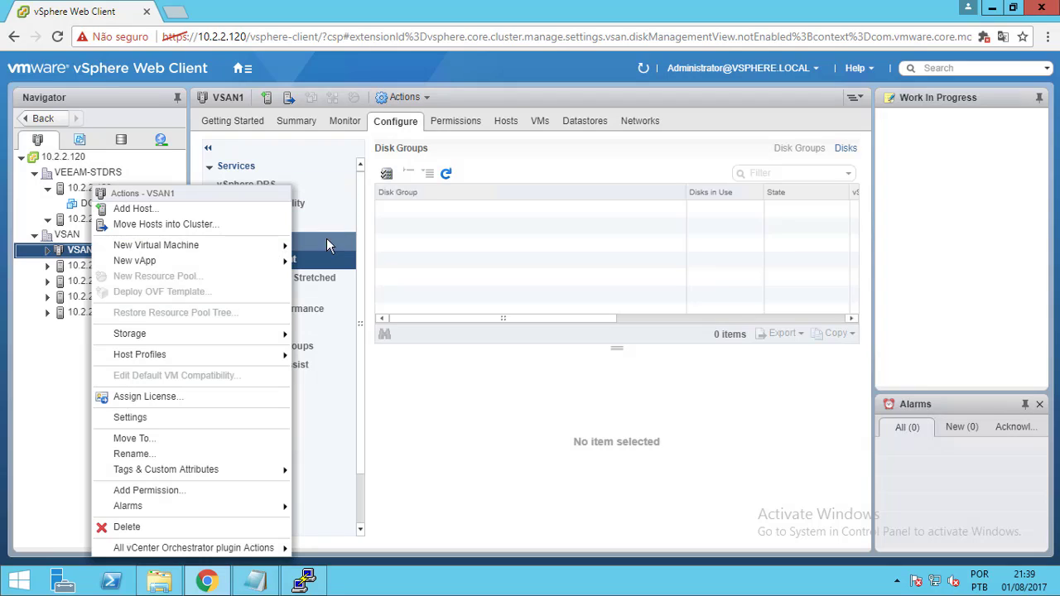
pyautogui.click(322, 192)
pyautogui.click(308, 204)
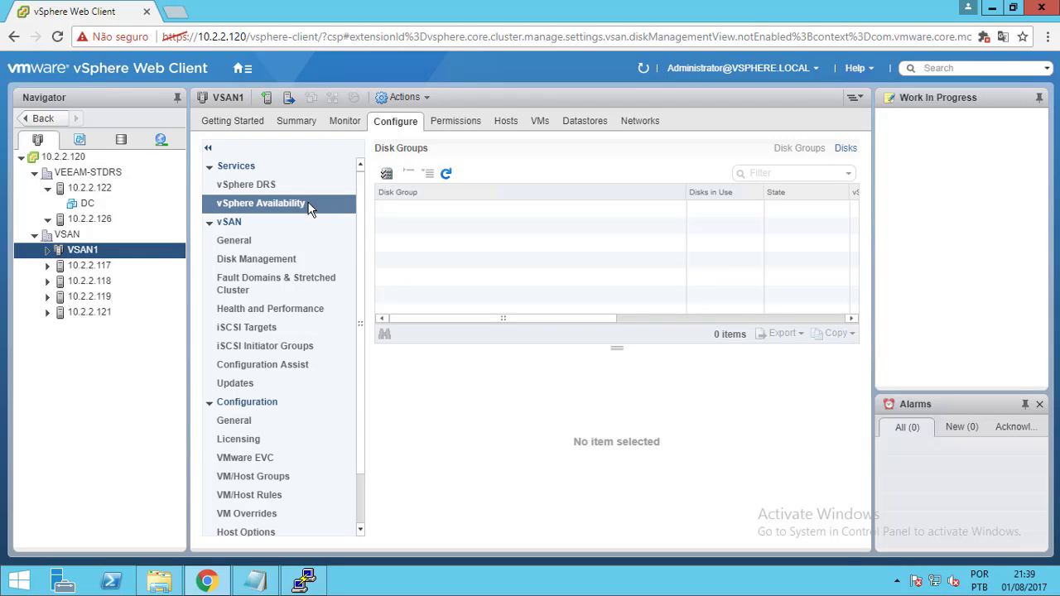
pyautogui.click(280, 238)
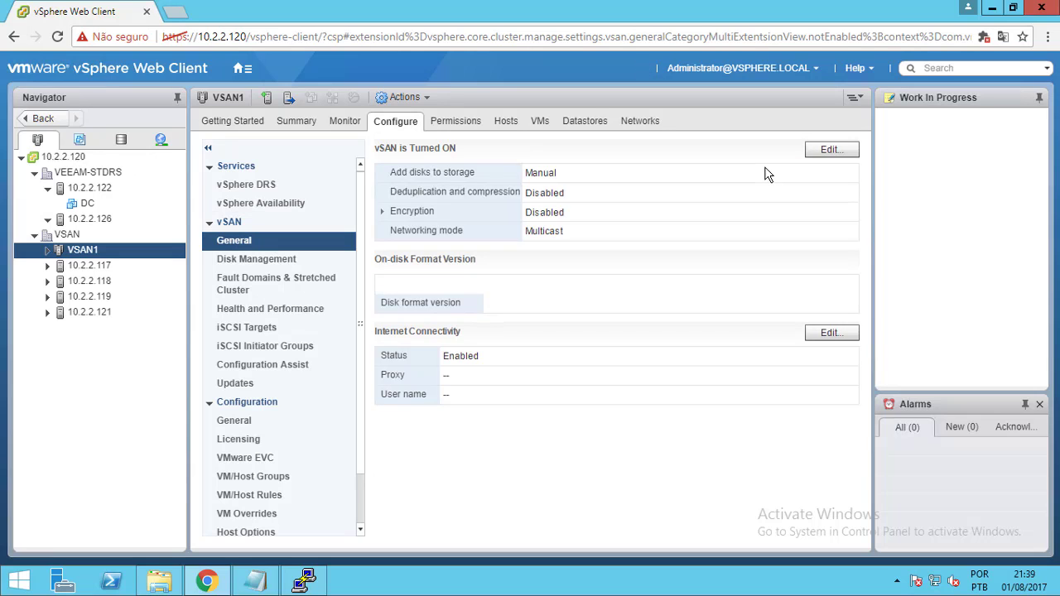
pyautogui.click(817, 152)
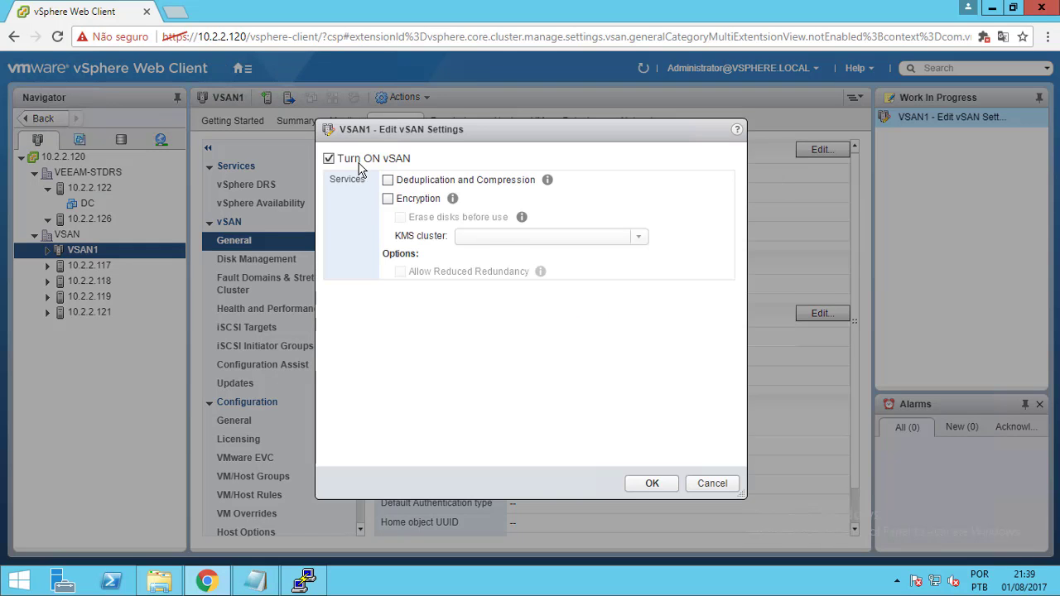
pyautogui.click(329, 158)
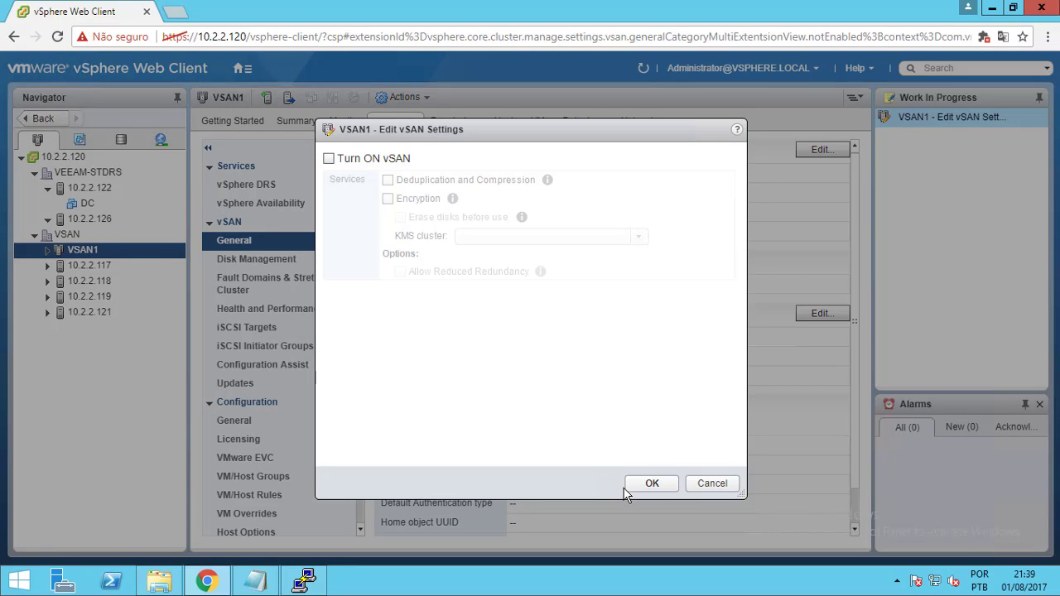
pyautogui.click(650, 484)
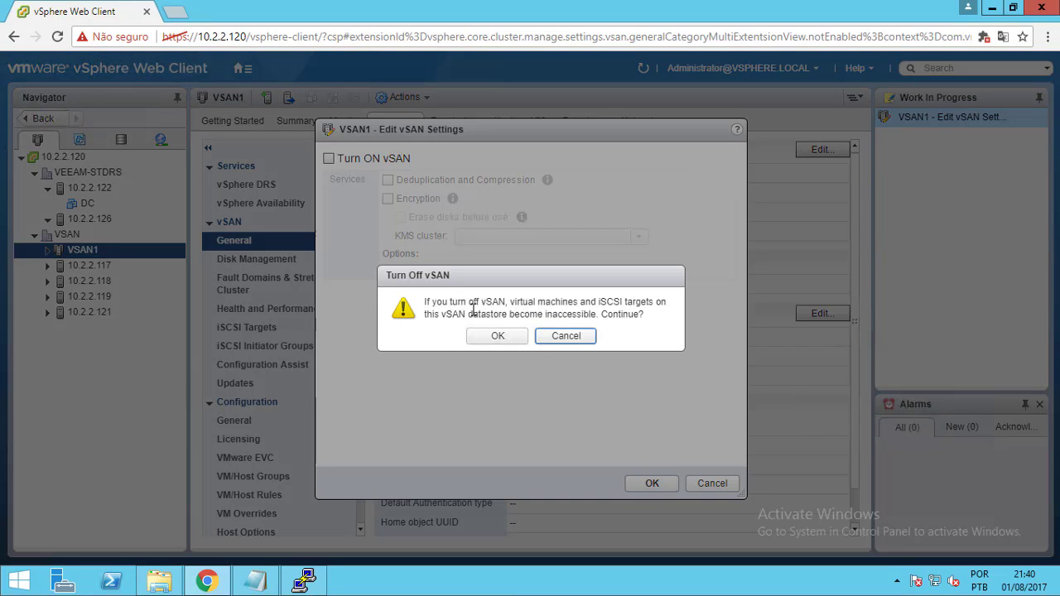
pyautogui.click(488, 339)
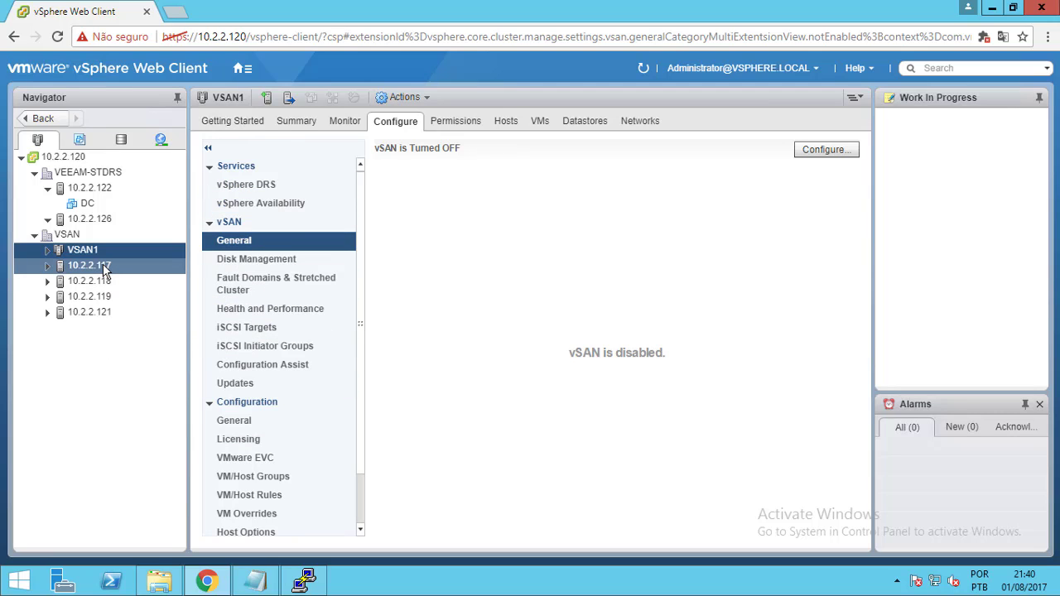
# Drag the standalone hosts 10.2.2.117, .118, .119 and .121 under the VSAN1 cluster in the Navigator
pyautogui.moveTo(105, 270)
pyautogui.mouseDown()
pyautogui.moveTo(93, 243)
pyautogui.moveTo(97, 258)
pyautogui.mouseUp()
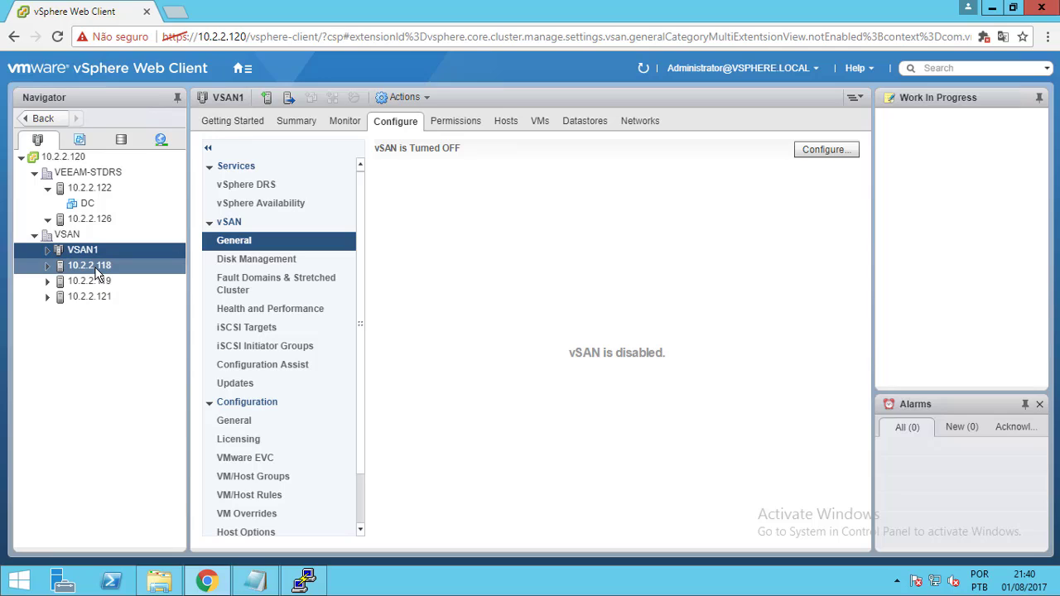
pyautogui.moveTo(97, 274); pyautogui.dragTo(93, 254)
pyautogui.moveTo(89, 271); pyautogui.dragTo(97, 251)
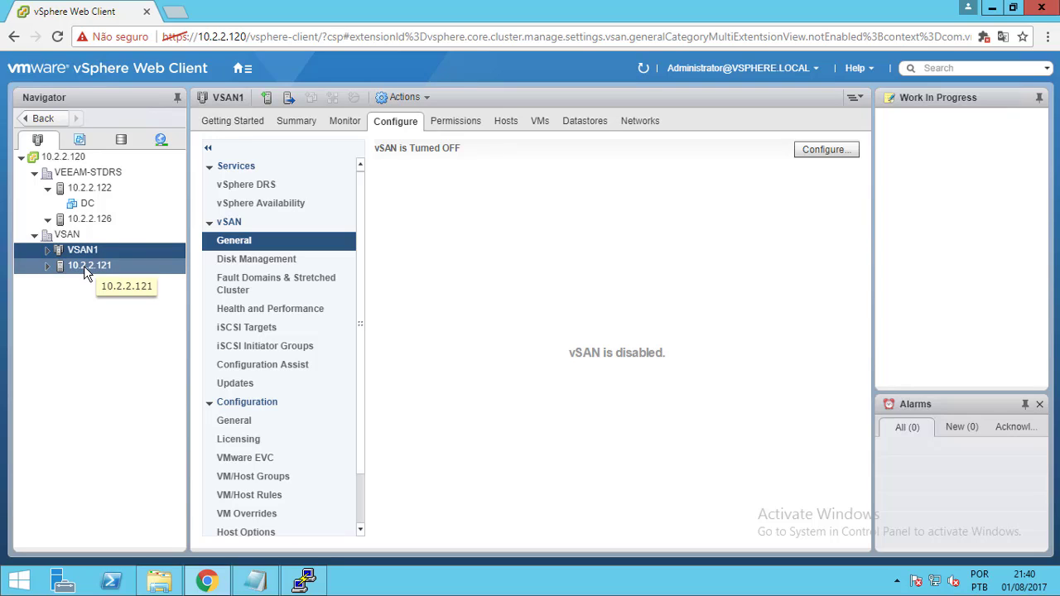
pyautogui.moveTo(84, 268); pyautogui.dragTo(88, 249)
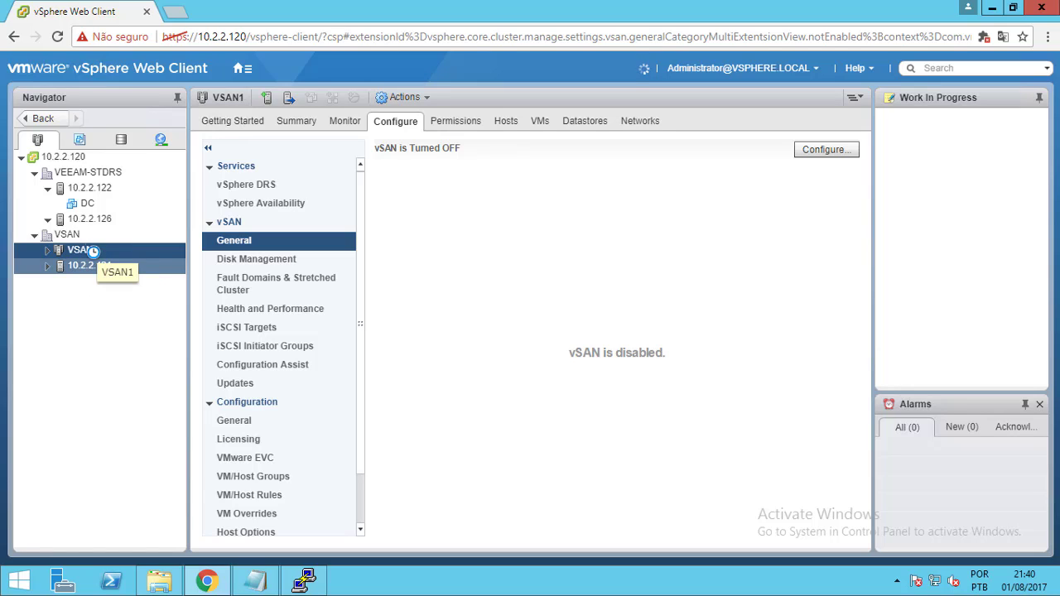
pyautogui.click(244, 69)
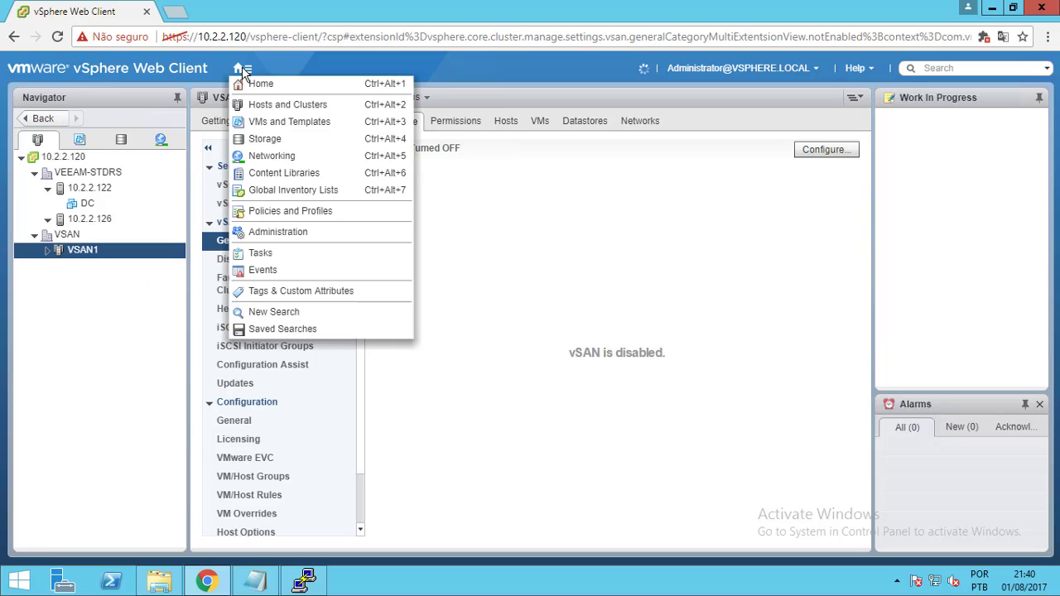
# Confirm the moves in Tasks, expand VSAN1 to show its four hosts, and launch Configure vSAN
pyautogui.click(261, 251)
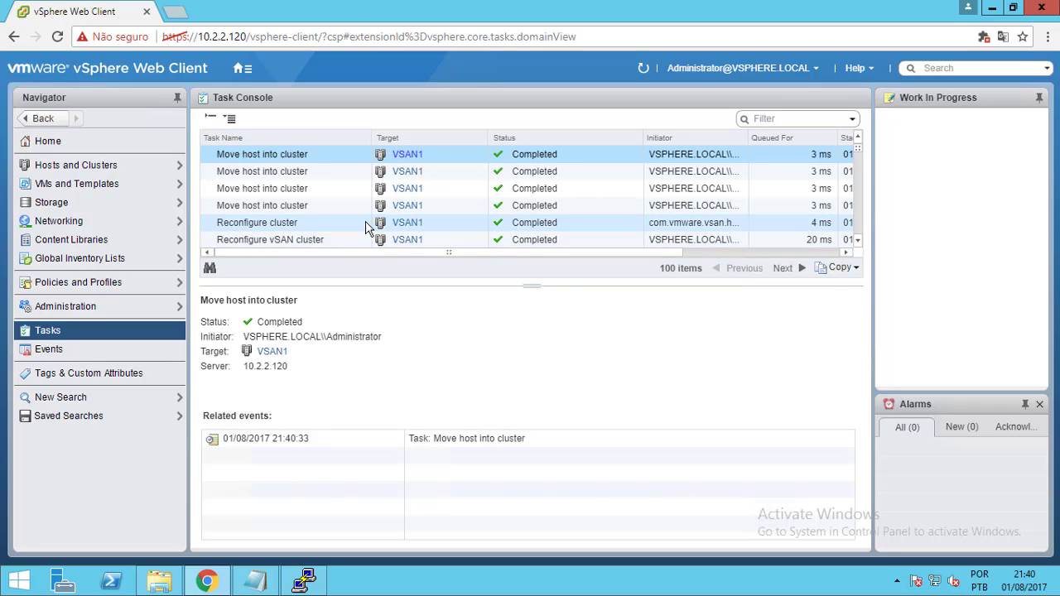
pyautogui.click(89, 165)
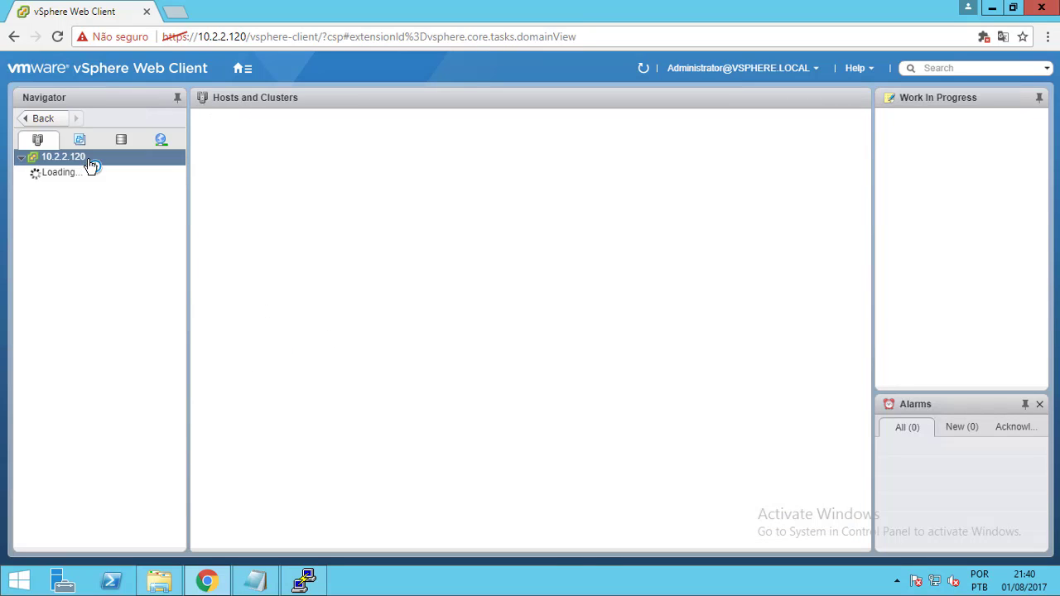
pyautogui.click(99, 266)
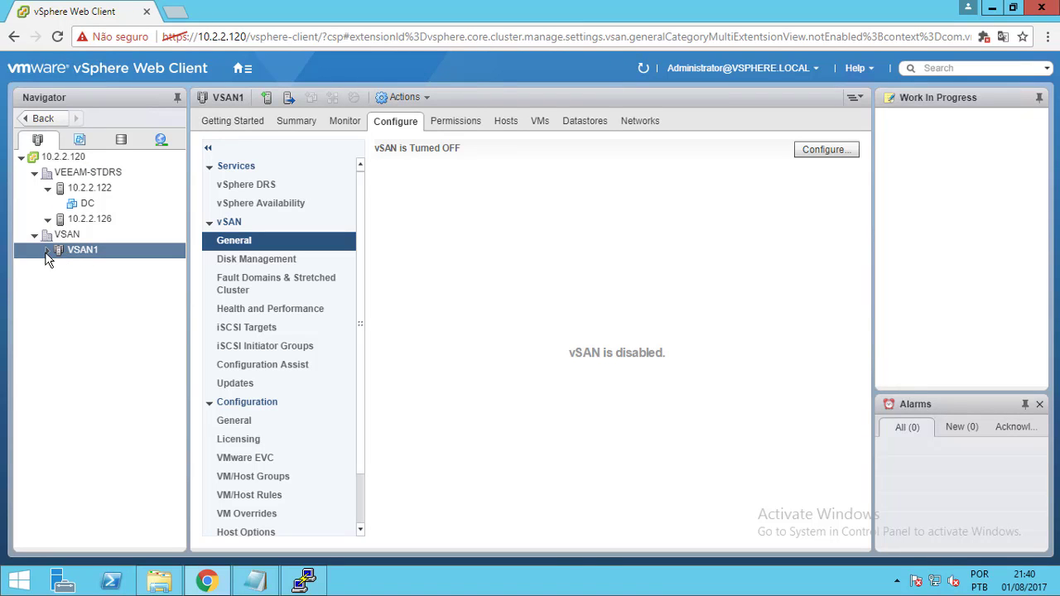
pyautogui.click(47, 251)
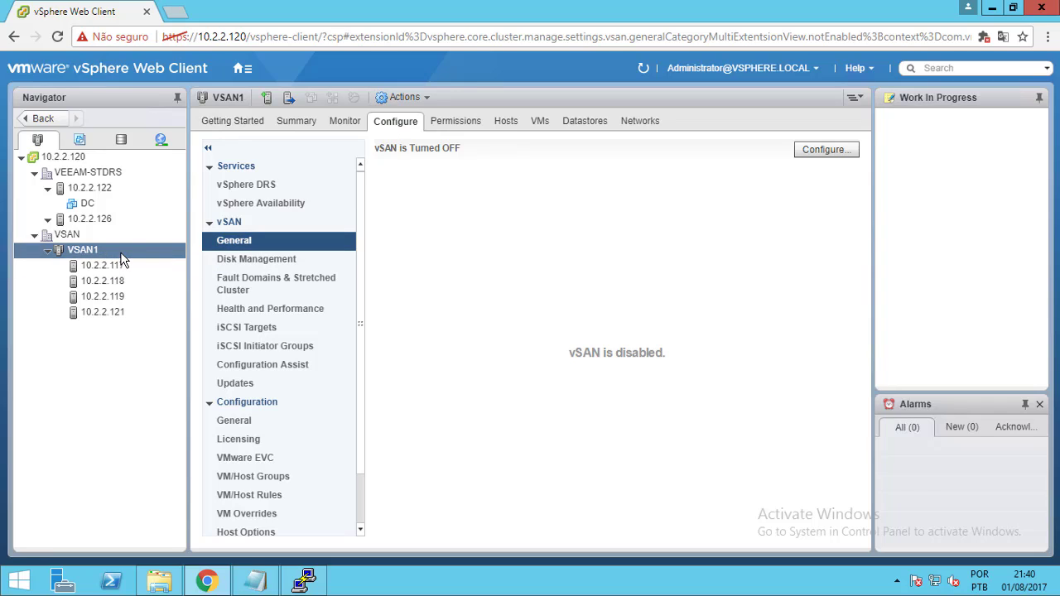
pyautogui.click(815, 157)
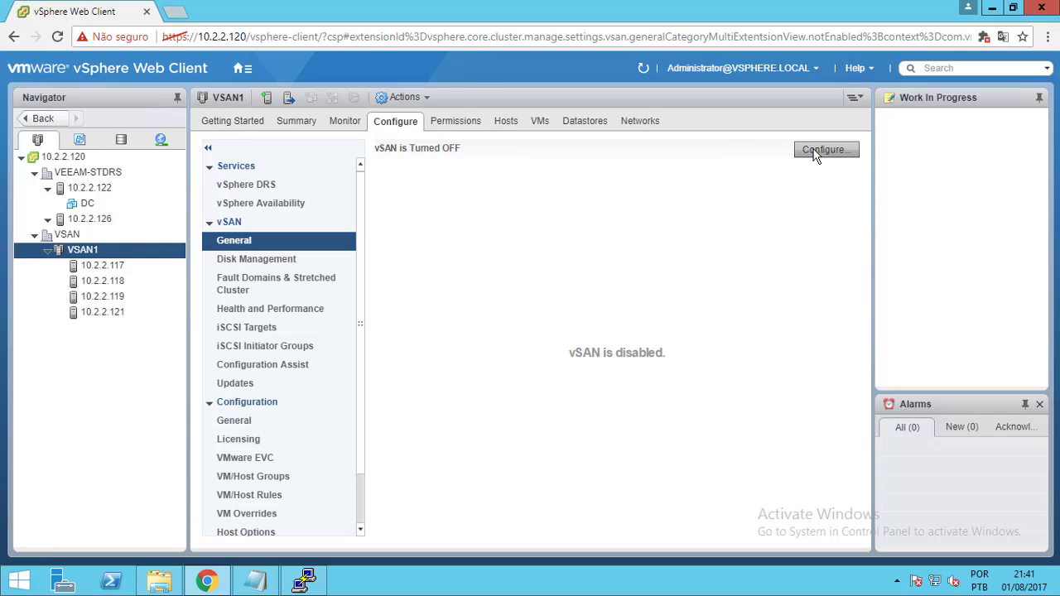
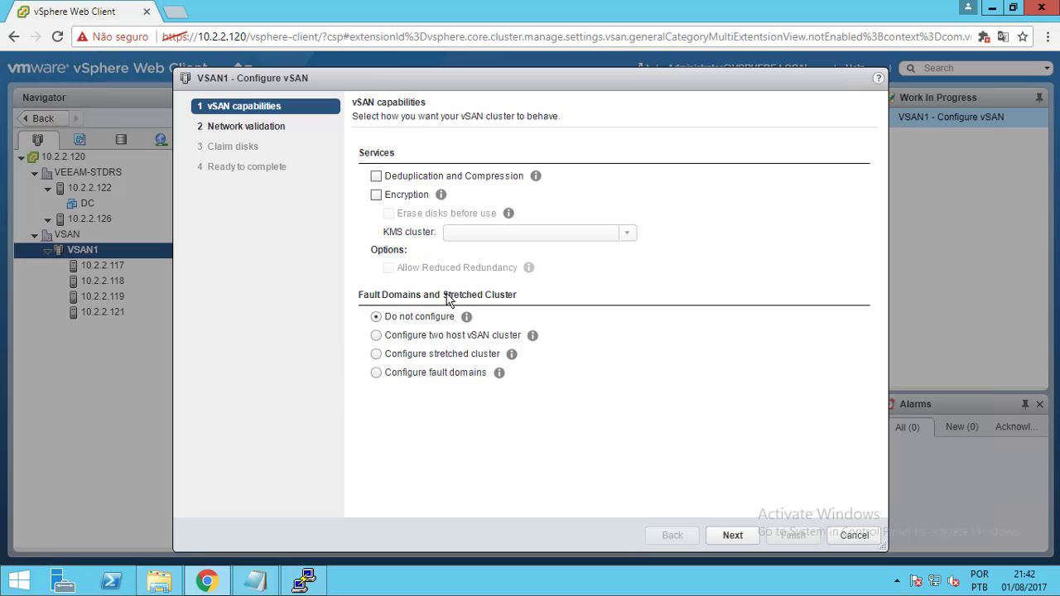
# Search Google for 'vsan stretched cluster' in a new browser tab
pyautogui.click(176, 14)
pyautogui.write('vsa')
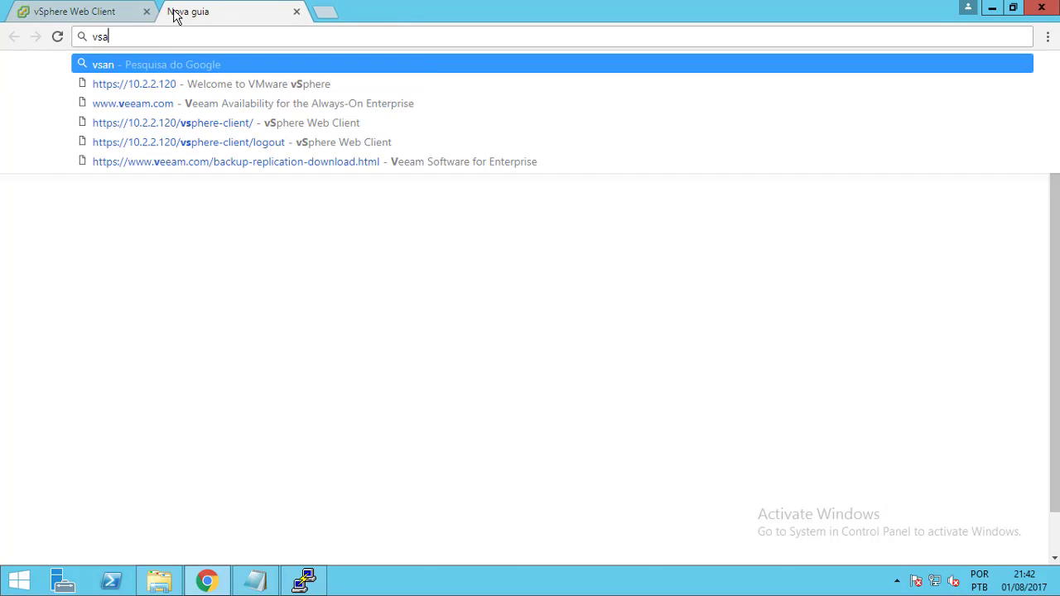
pyautogui.write('n stre')
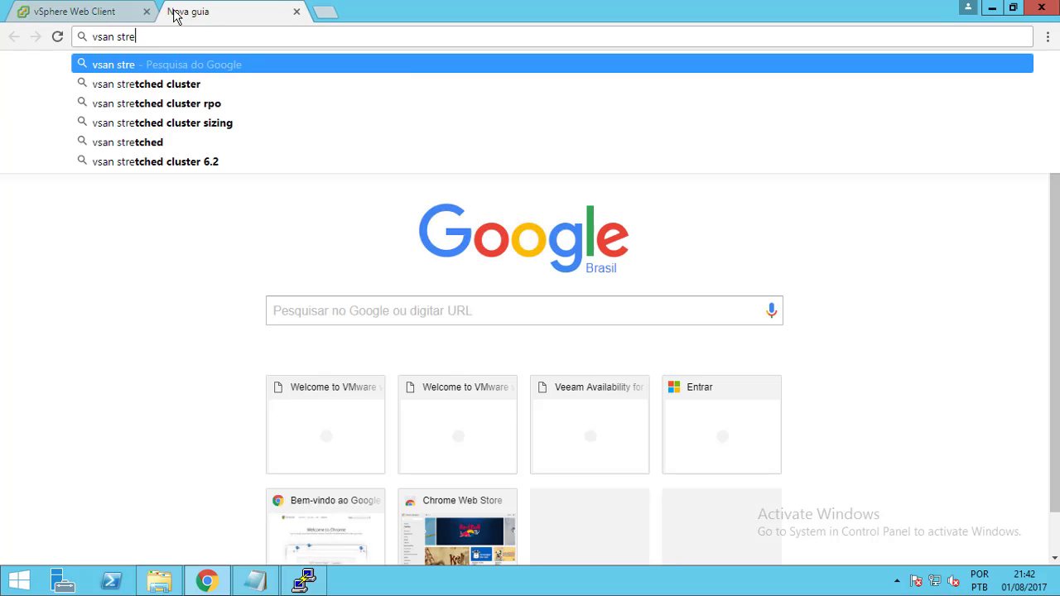
pyautogui.press('Down')
pyautogui.press('Return')
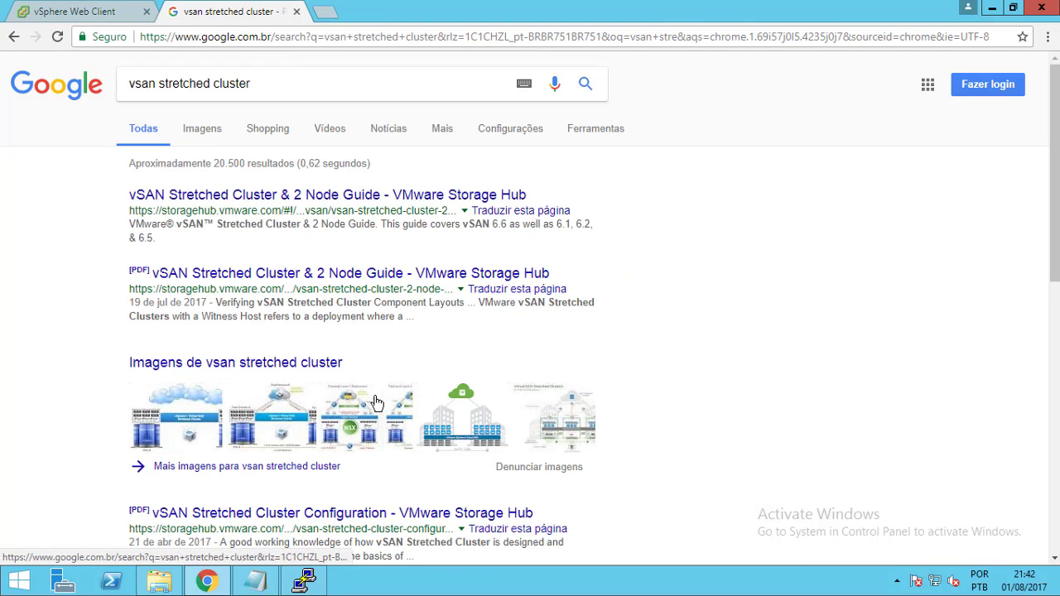
# Browse the stretched cluster diagram images, then return to the vSphere Web Client tab
pyautogui.click(275, 412)
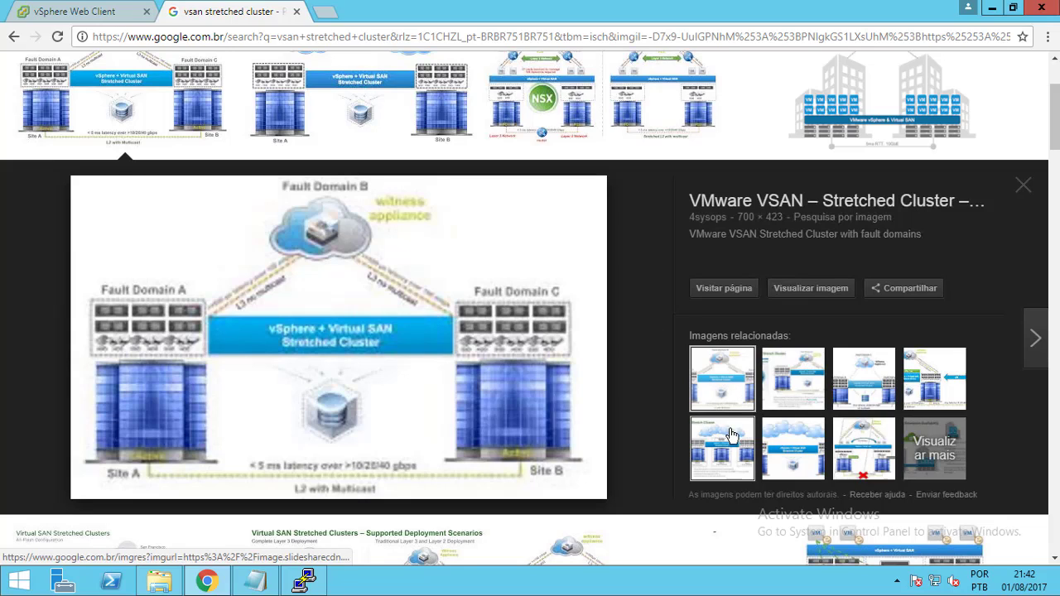
pyautogui.click(856, 378)
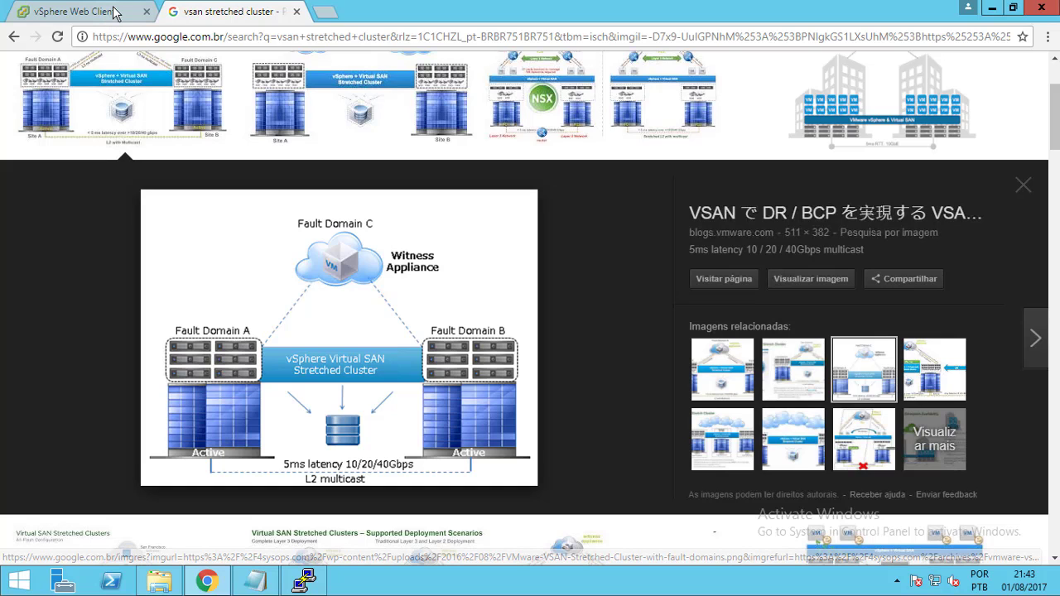
pyautogui.click(114, 13)
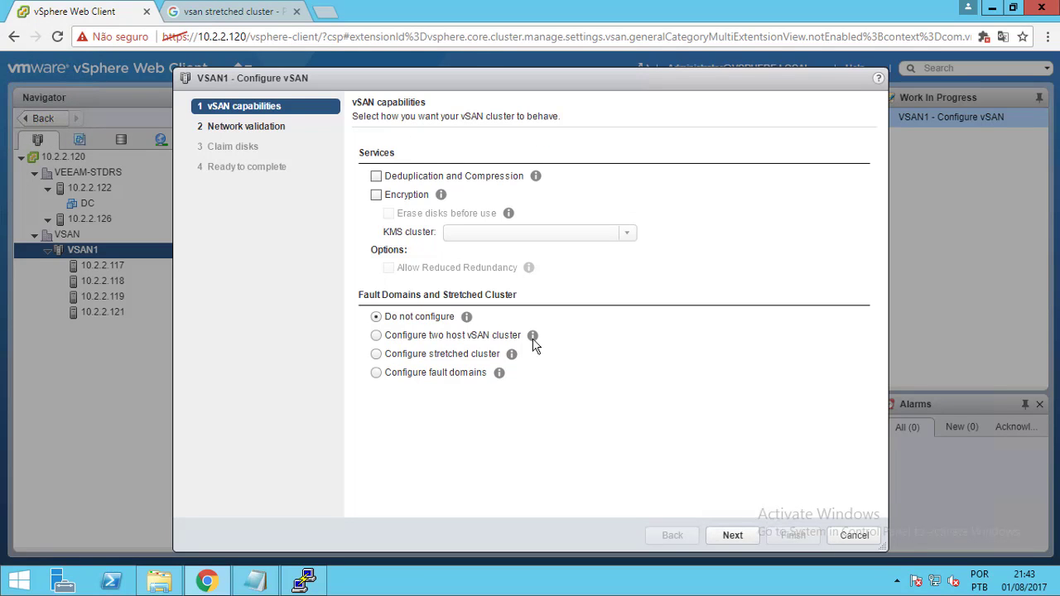
# Review network validation of vmk1 on all four hosts with the IP Address column widened, then continue
pyautogui.click(733, 536)
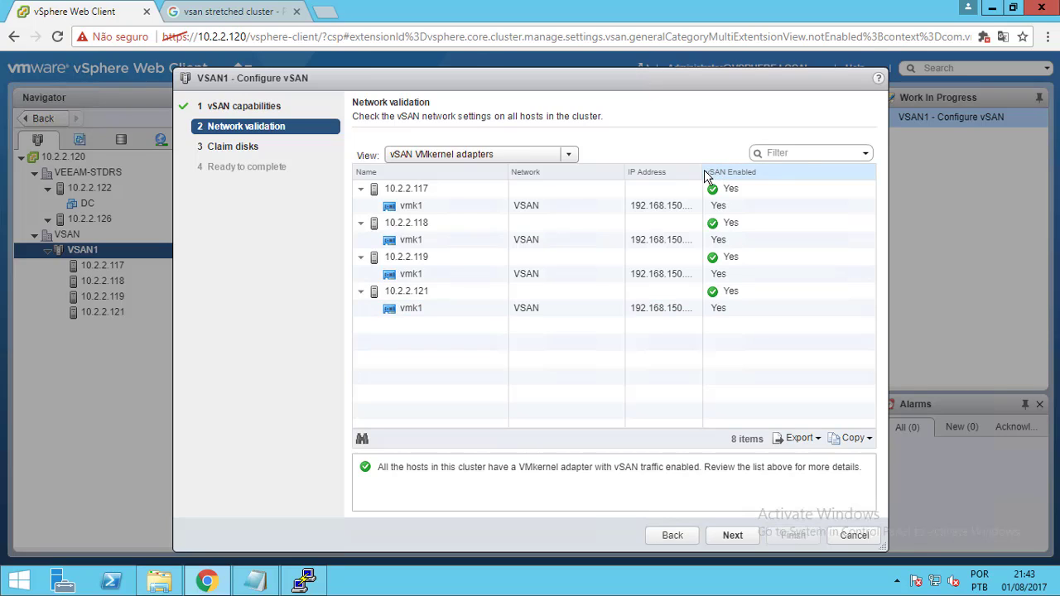
pyautogui.moveTo(702, 171); pyautogui.dragTo(745, 178)
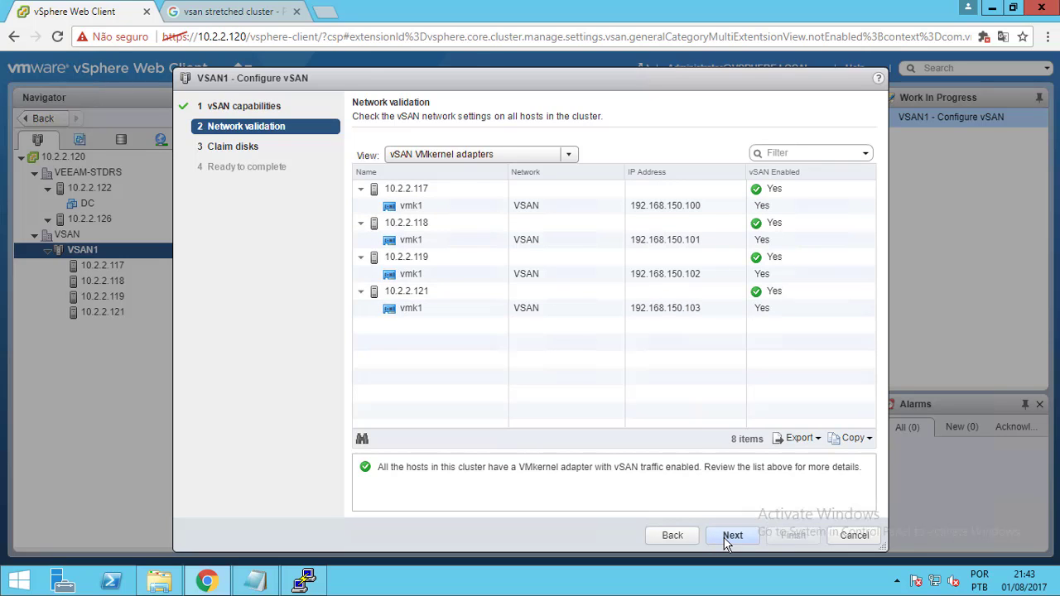
pyautogui.click(727, 538)
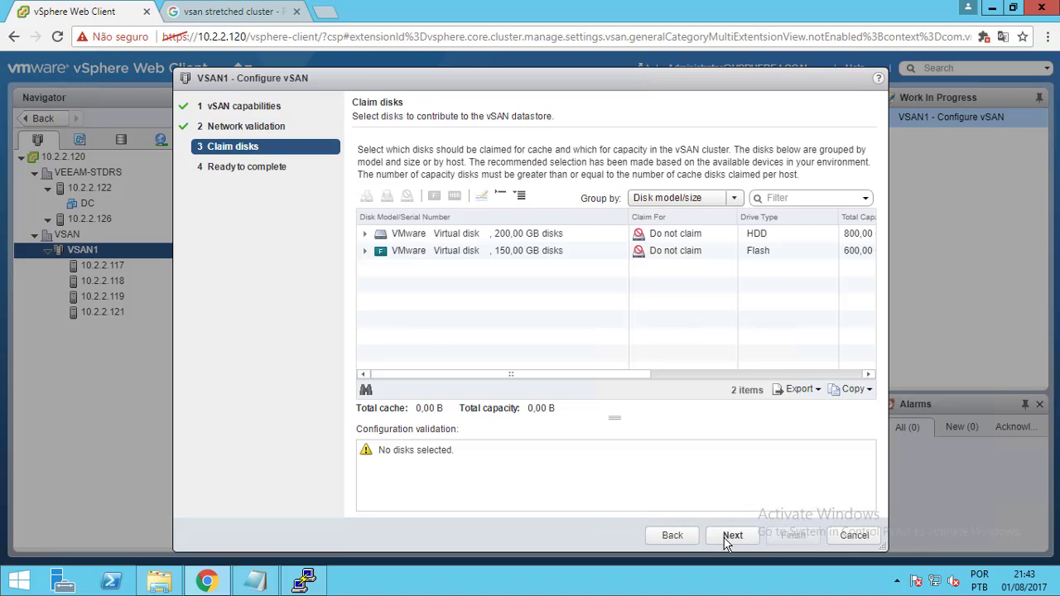
pyautogui.click(706, 205)
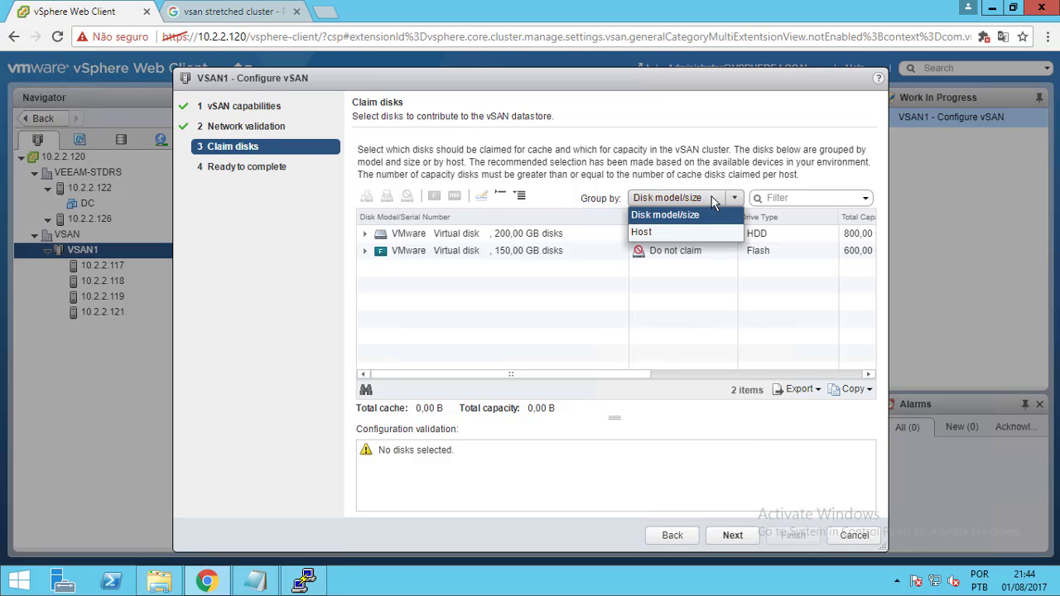
pyautogui.click(677, 234)
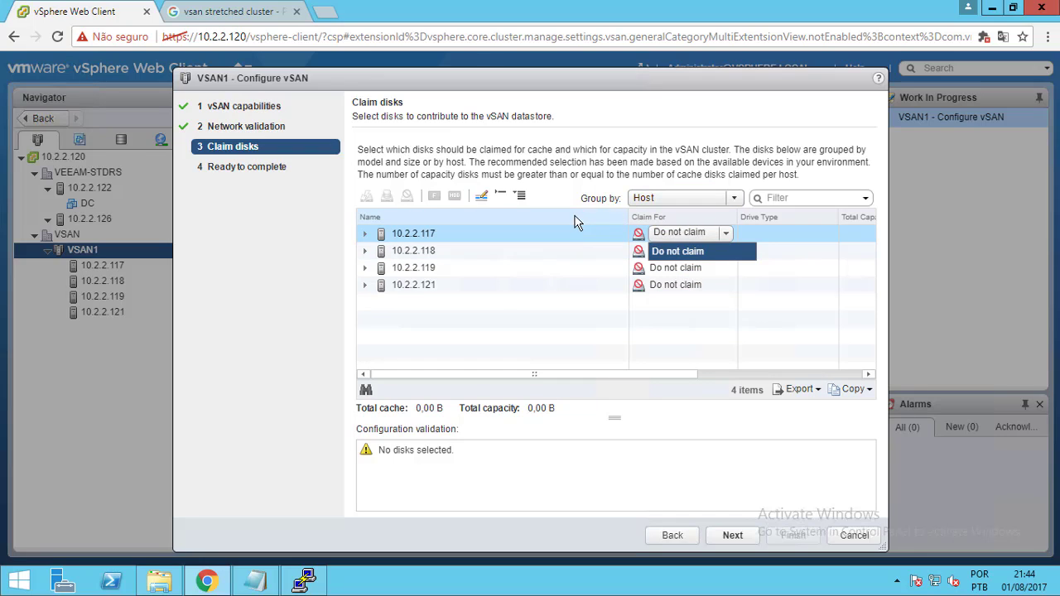
pyautogui.click(666, 197)
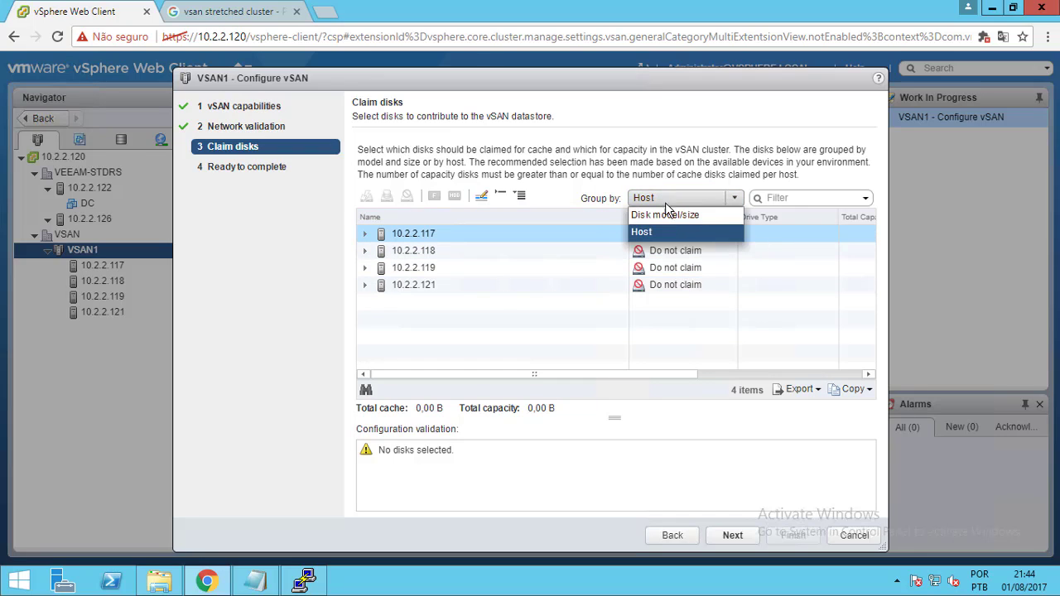
pyautogui.click(666, 215)
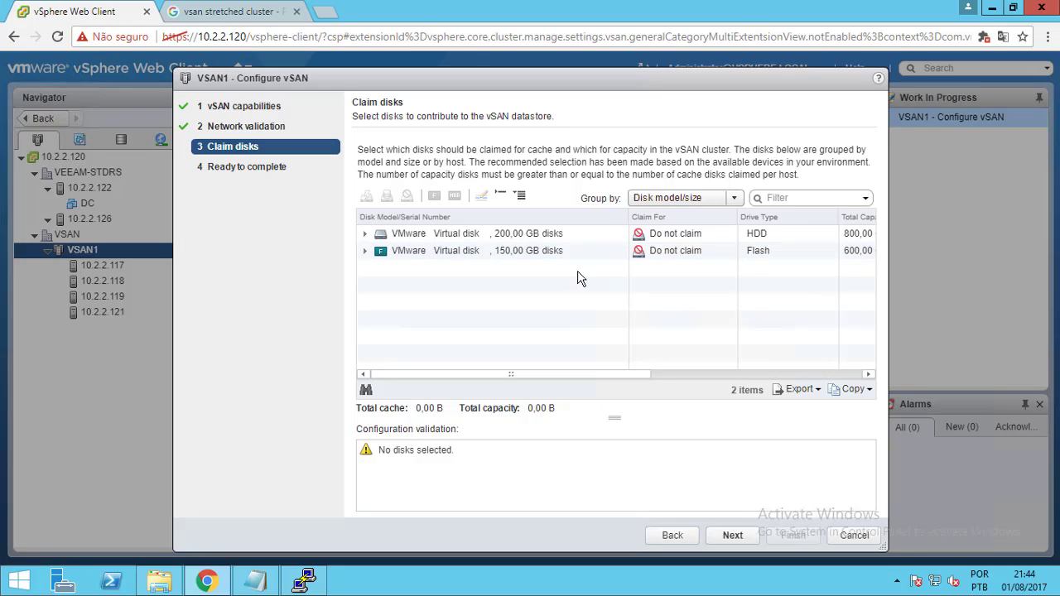
pyautogui.click(366, 251)
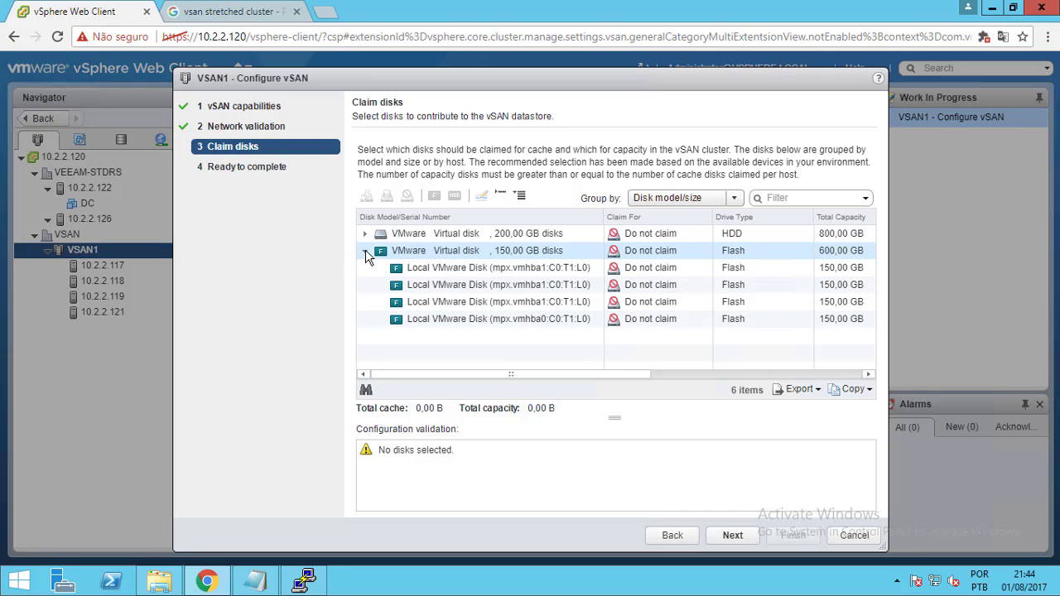
pyautogui.click(366, 251)
pyautogui.click(365, 234)
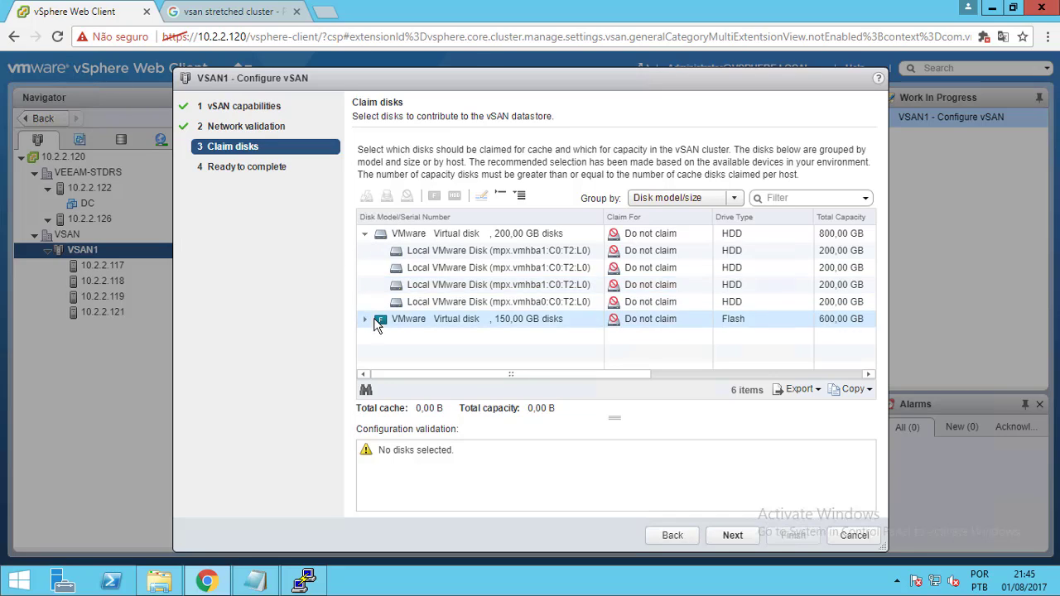
pyautogui.click(365, 234)
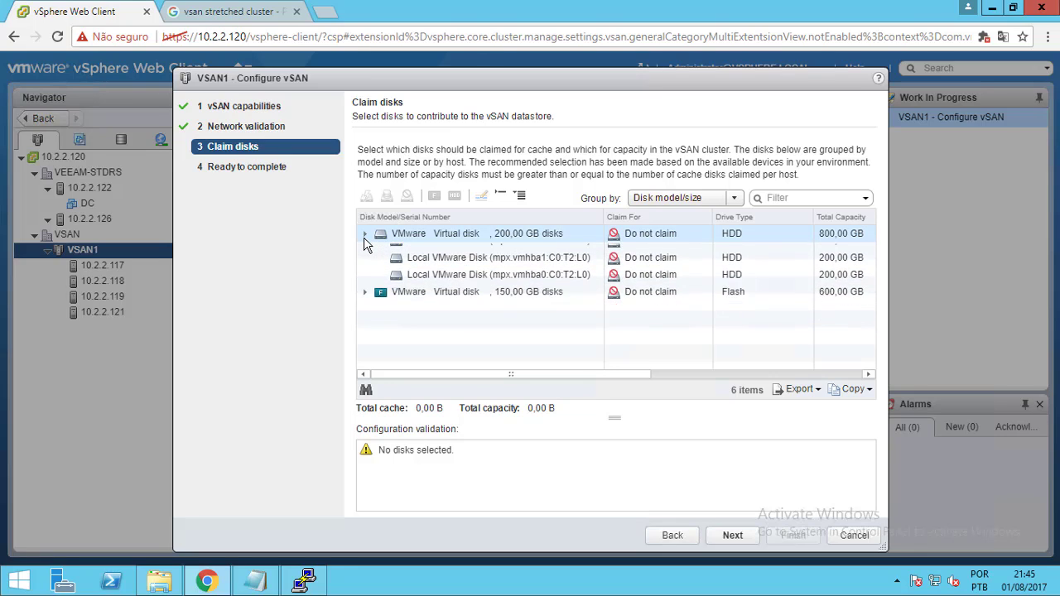
pyautogui.click(668, 232)
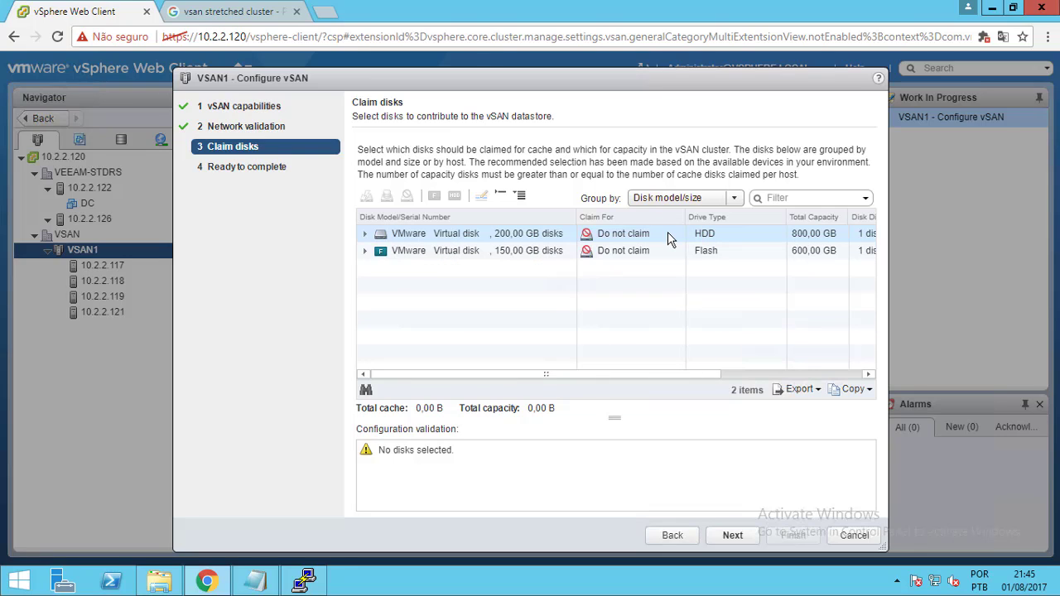
# Claim the 200,00 GB disks for the capacity tier and the 150,00 GB flash disks for cache
pyautogui.click(668, 232)
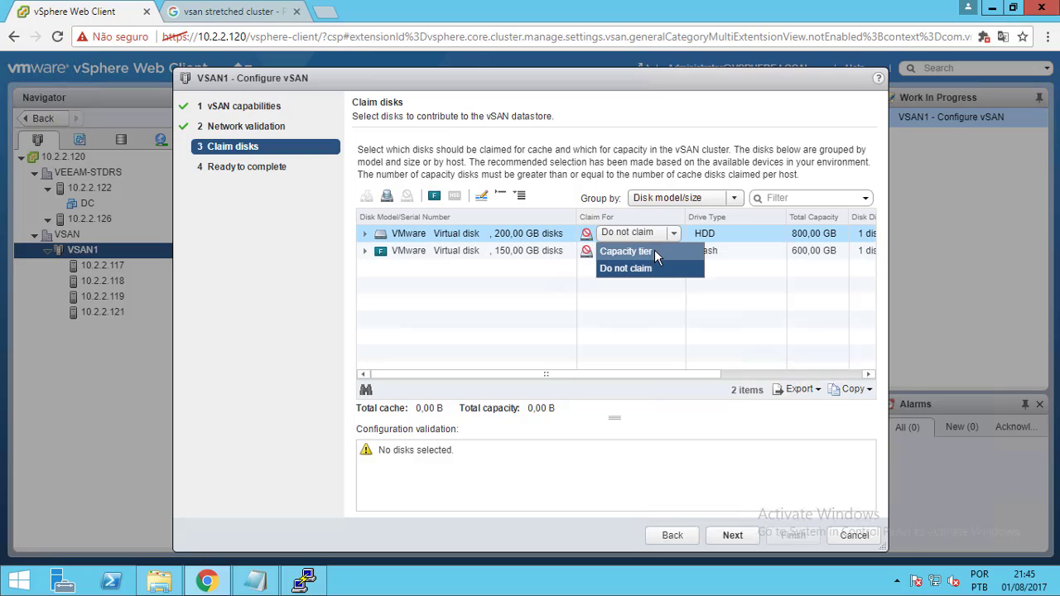
pyautogui.click(654, 251)
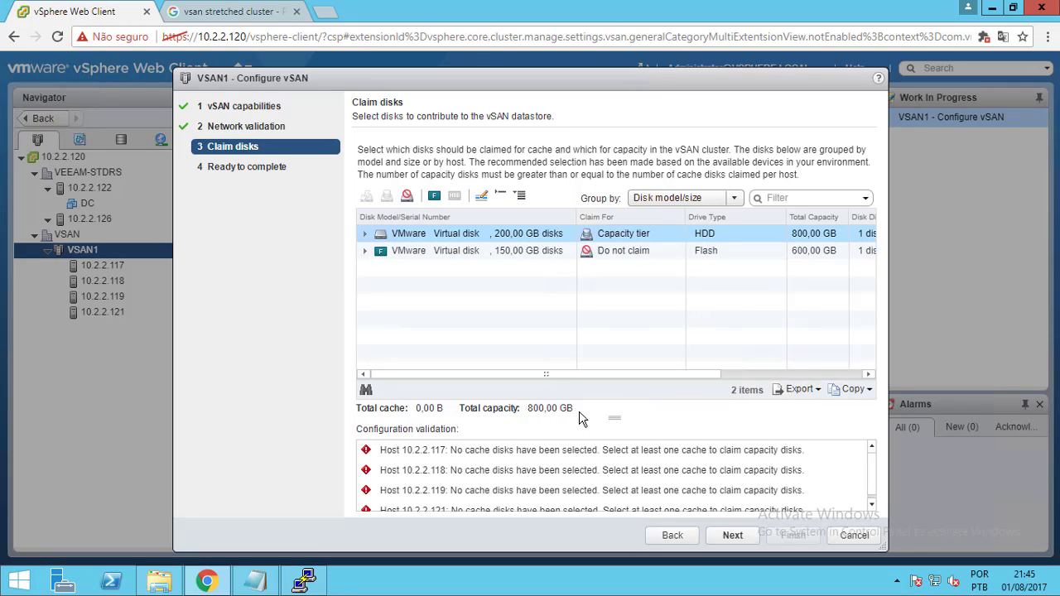
pyautogui.click(639, 254)
pyautogui.click(642, 270)
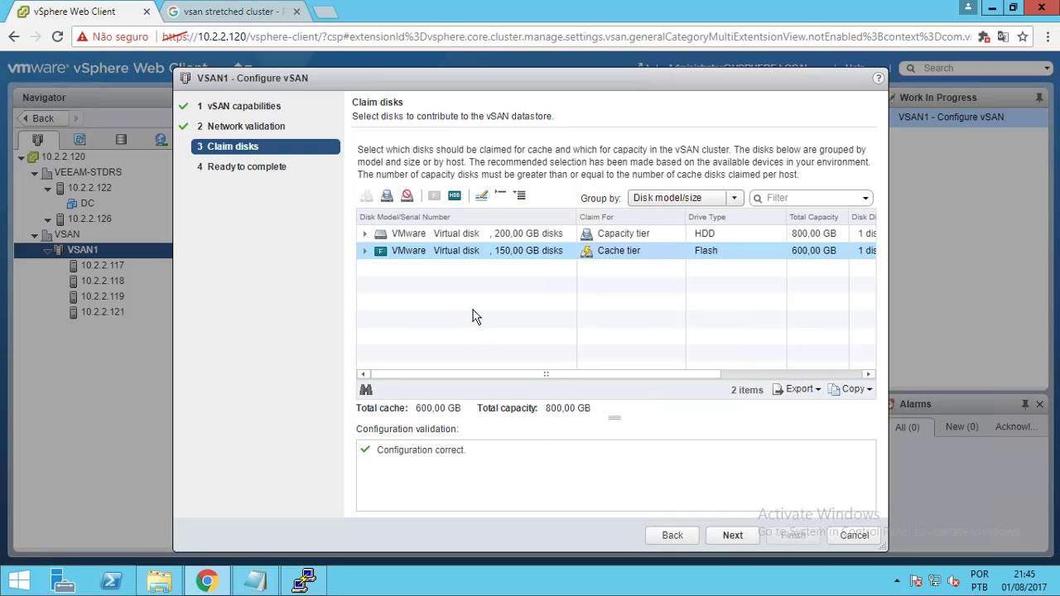
# Review the Ready to complete summary and finish, turning on vSAN for VSAN1
pyautogui.click(721, 536)
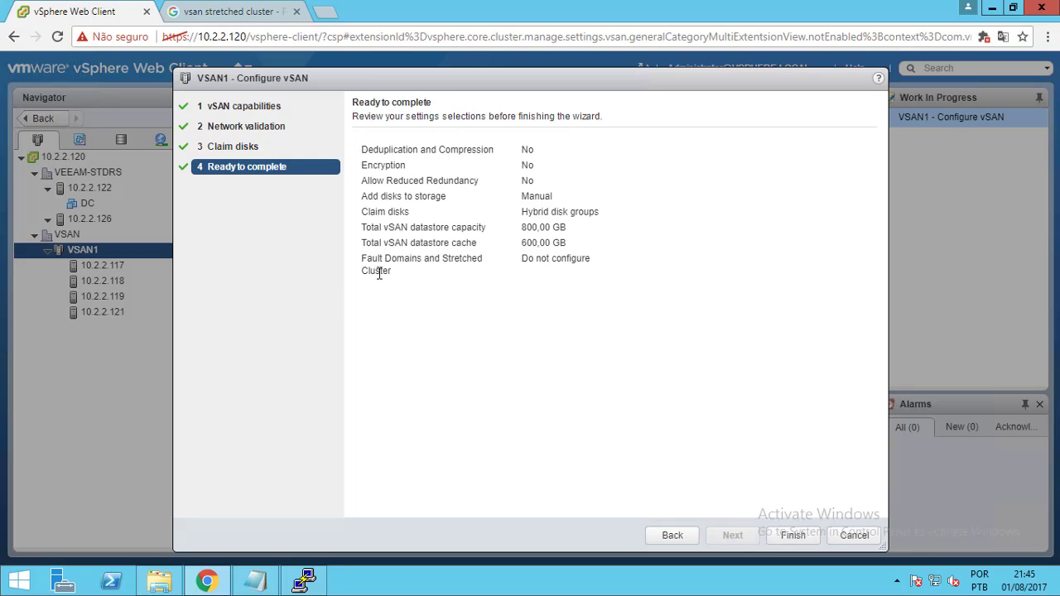
pyautogui.click(792, 536)
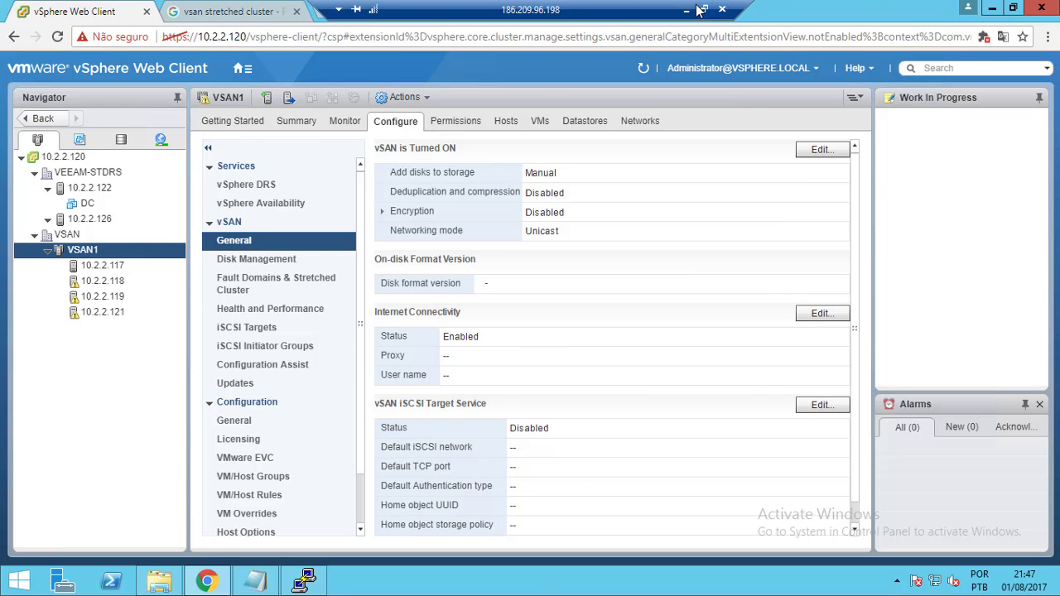
# Minimize the remote desktop, PowerPoint and File Explorer windows, then restore the remote vSphere session
pyautogui.click(699, 10)
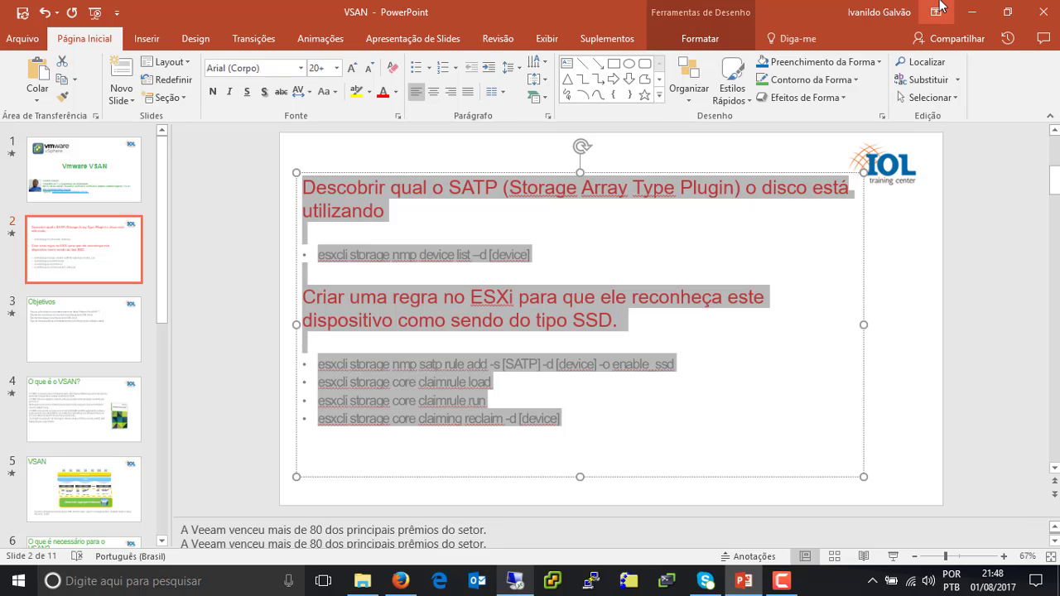
pyautogui.click(972, 12)
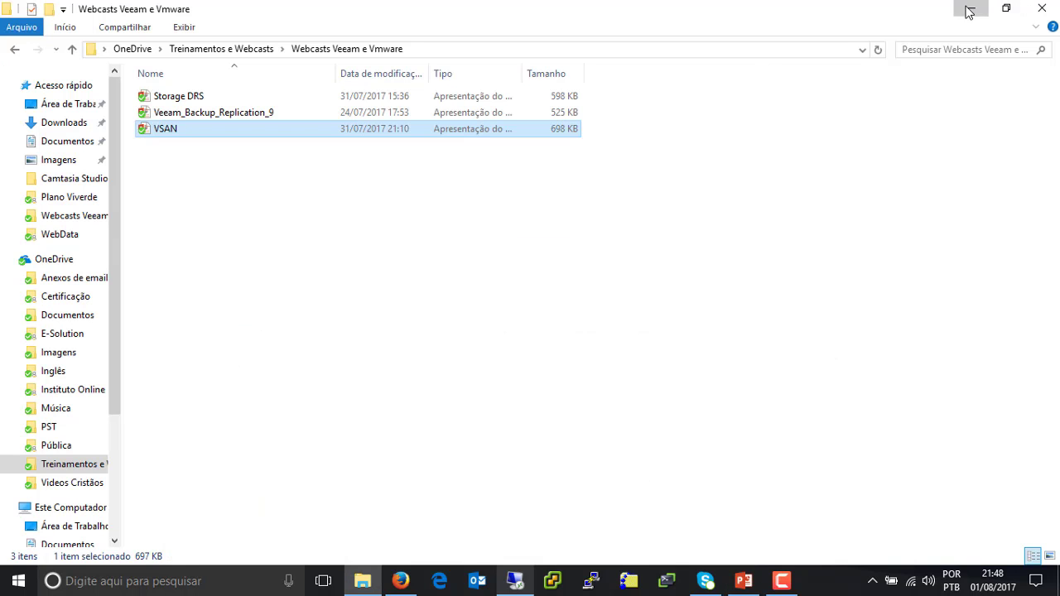
pyautogui.click(971, 9)
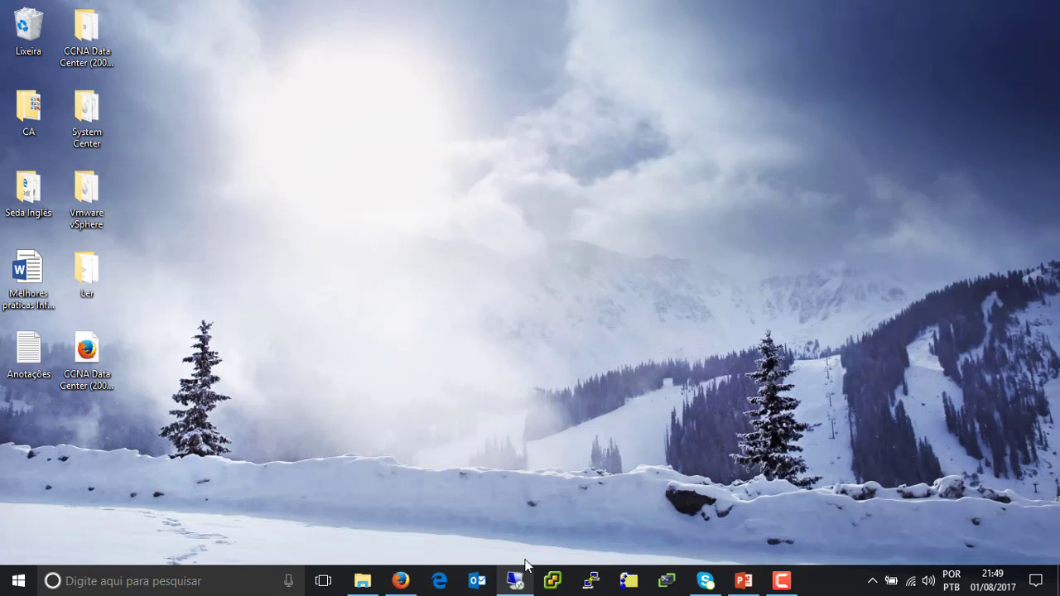
pyautogui.click(515, 586)
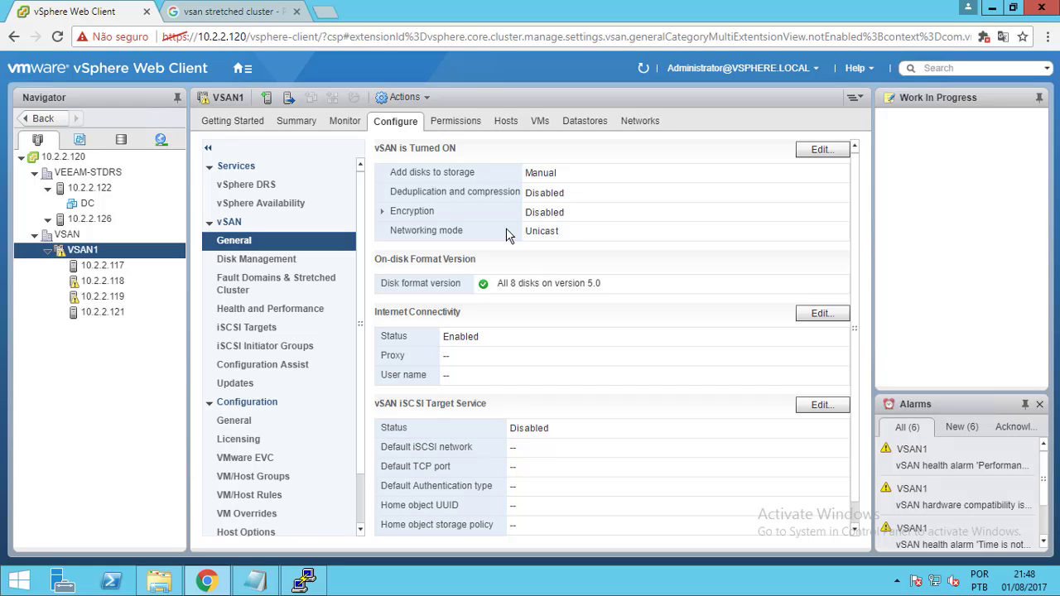
# Reset the Performance service status, hardware compatibility and time synchronization alarms to green
pyautogui.click(943, 470)
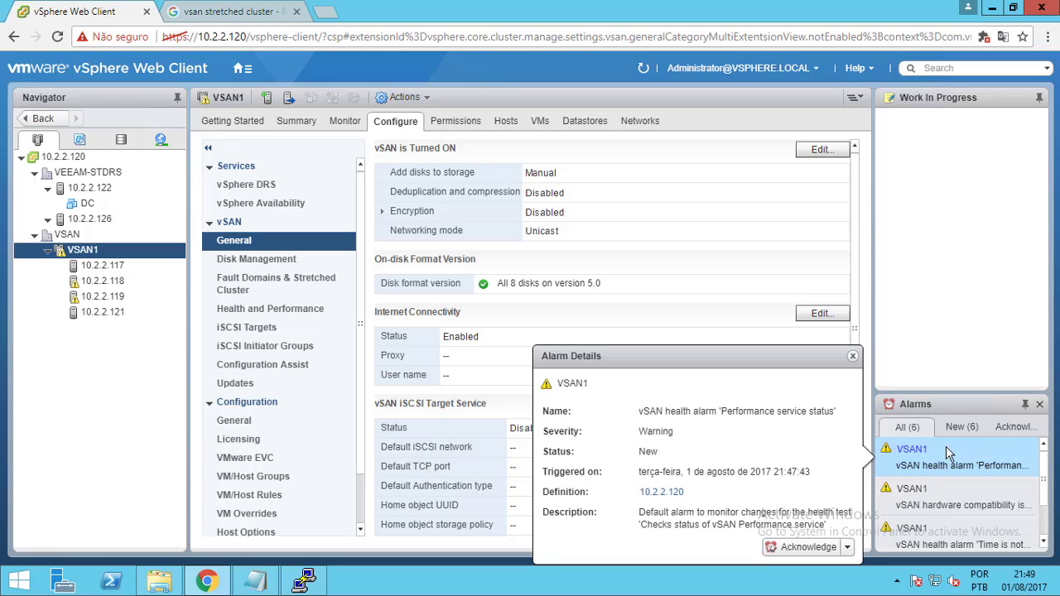
pyautogui.click(847, 548)
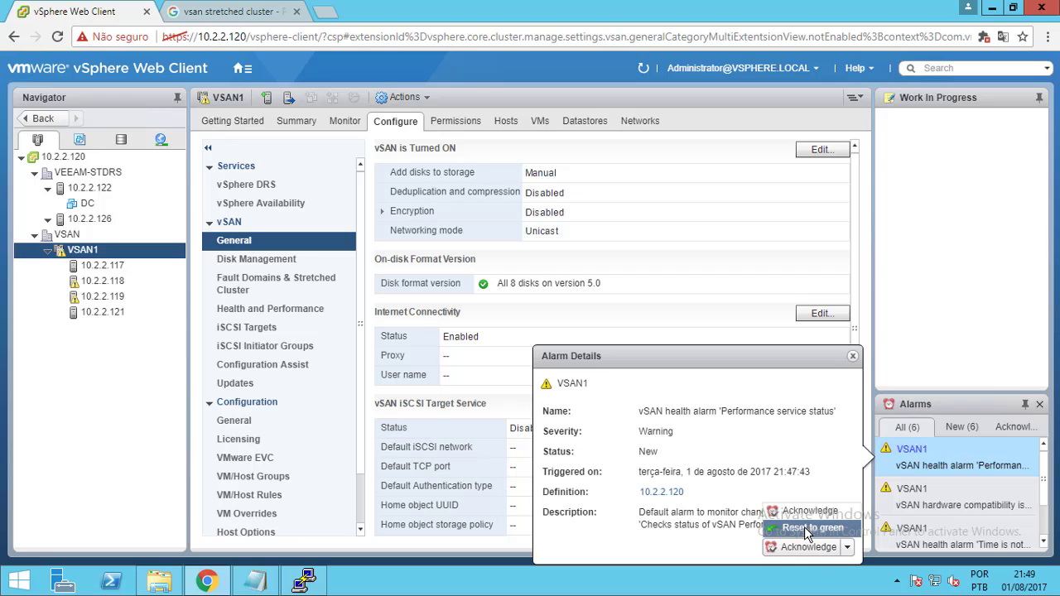
pyautogui.click(804, 527)
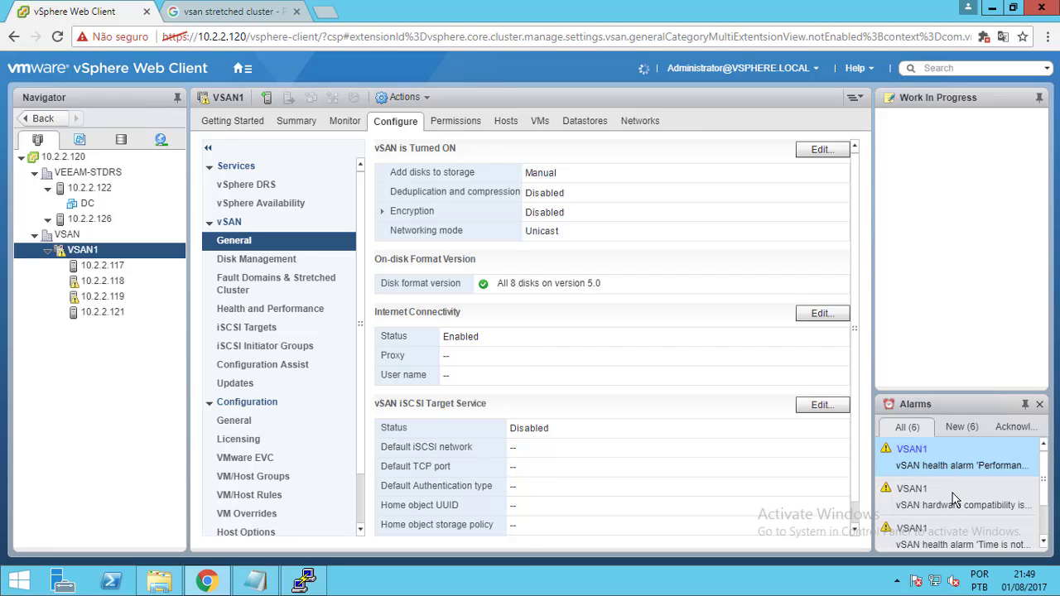
pyautogui.moveTo(968, 460)
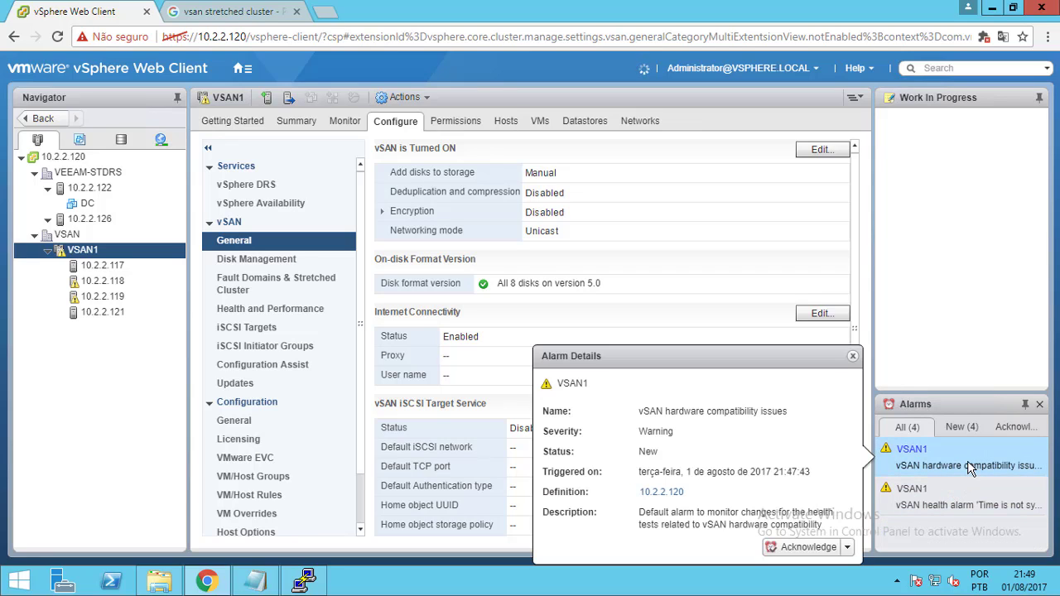
pyautogui.click(847, 548)
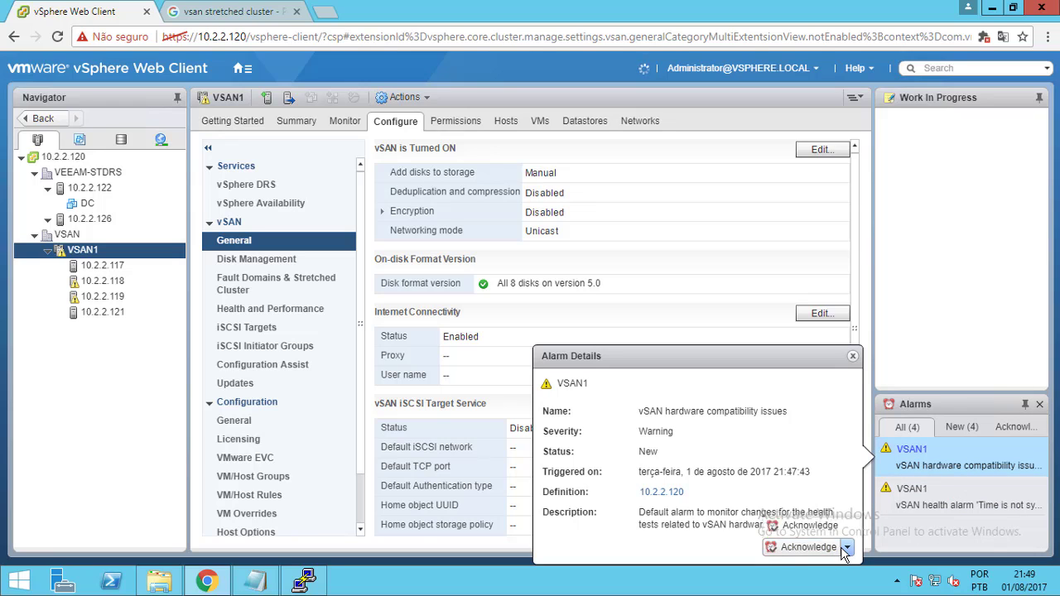
pyautogui.click(812, 528)
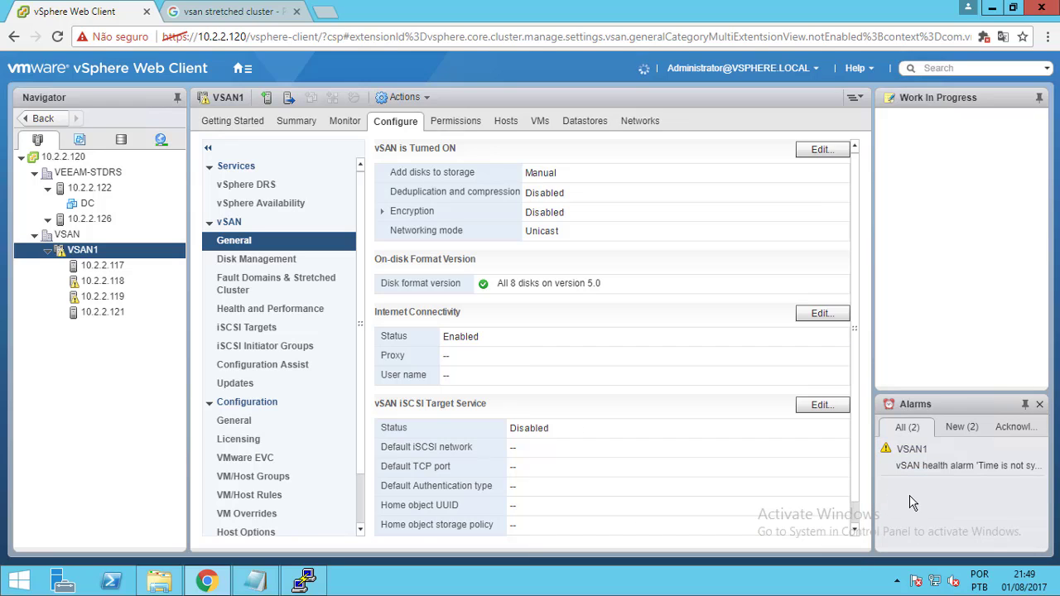
pyautogui.moveTo(932, 456)
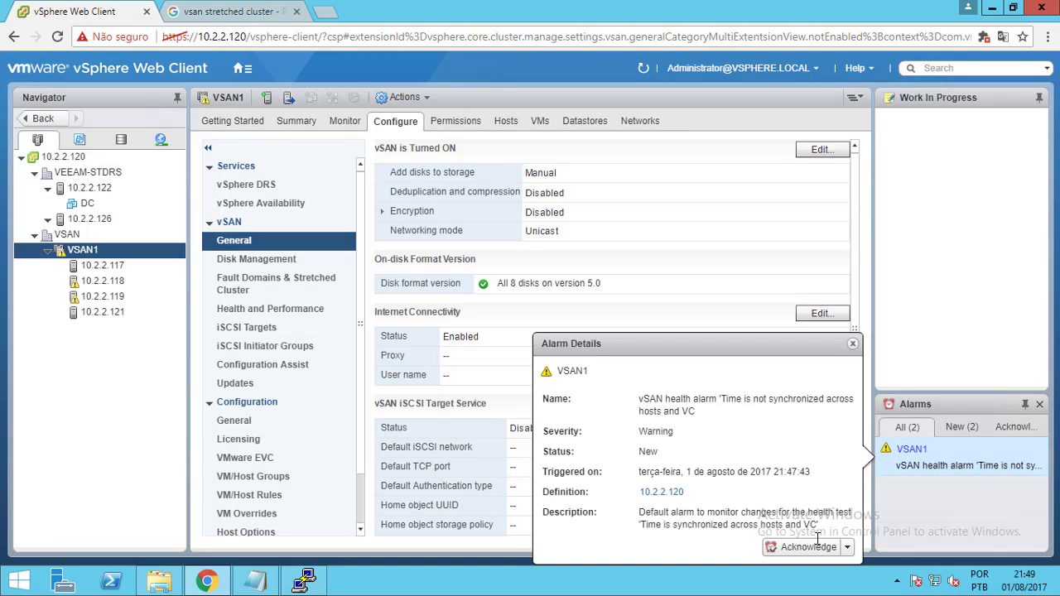
pyautogui.click(845, 548)
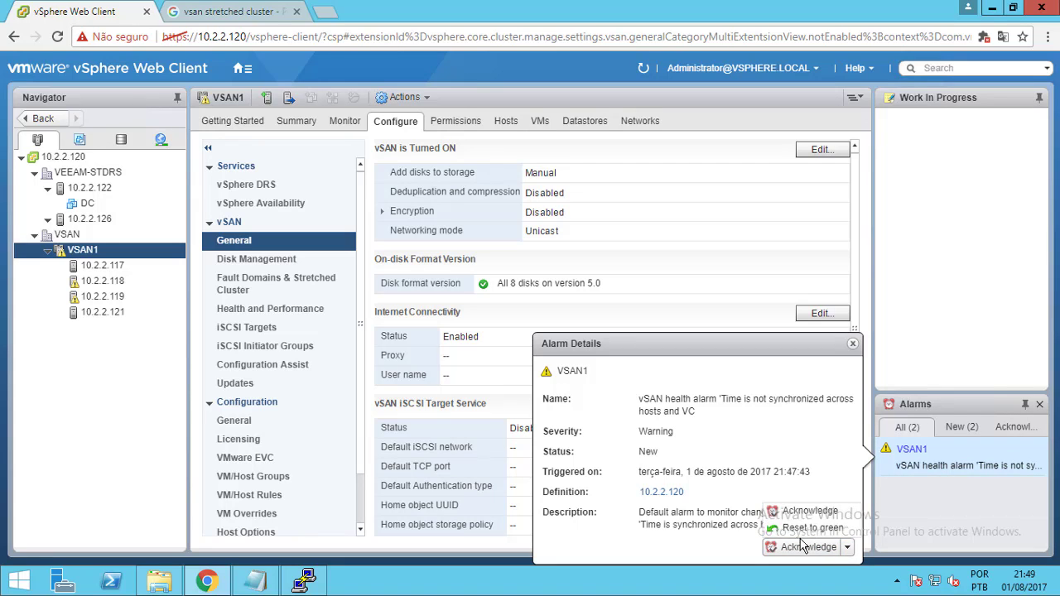
pyautogui.click(808, 529)
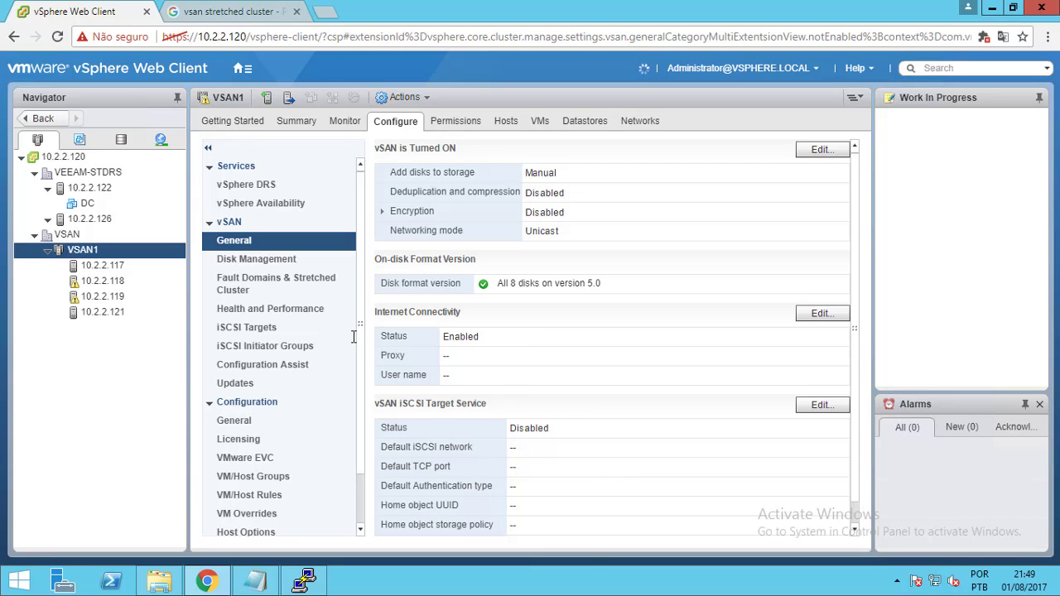
pyautogui.click(242, 69)
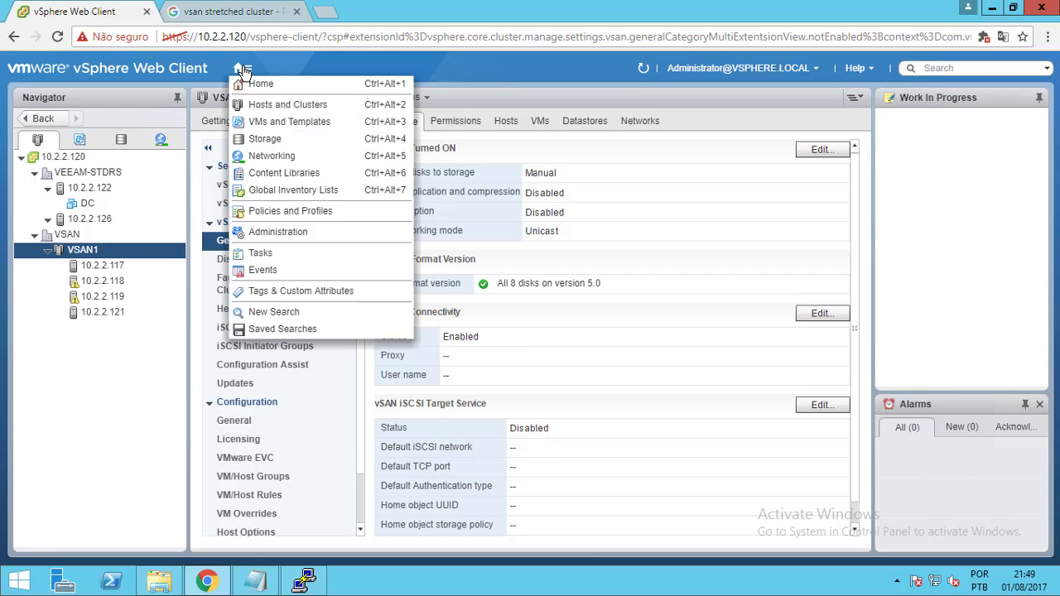
pyautogui.click(270, 256)
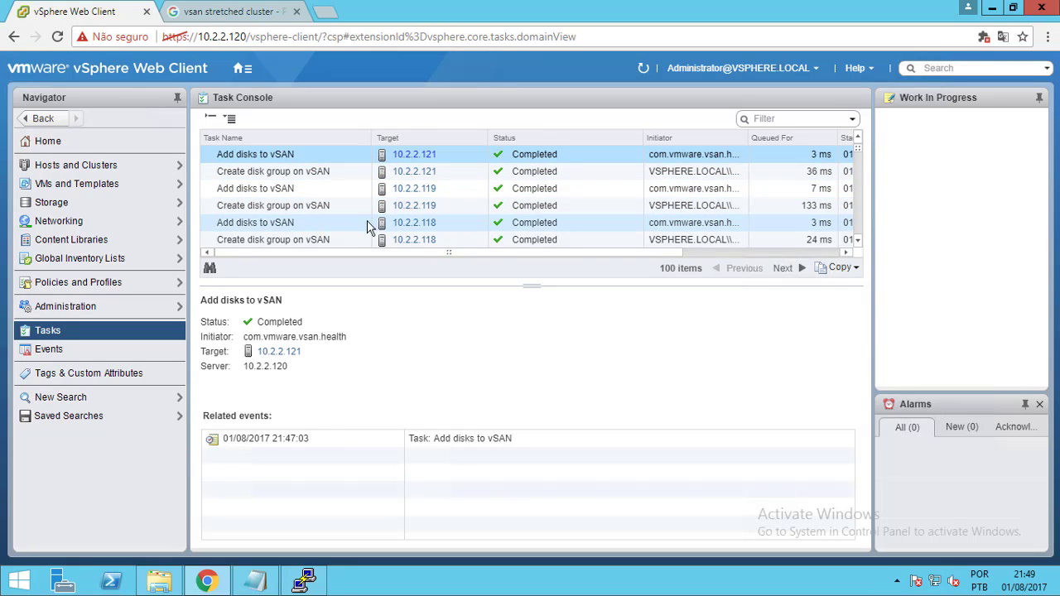
pyautogui.click(108, 166)
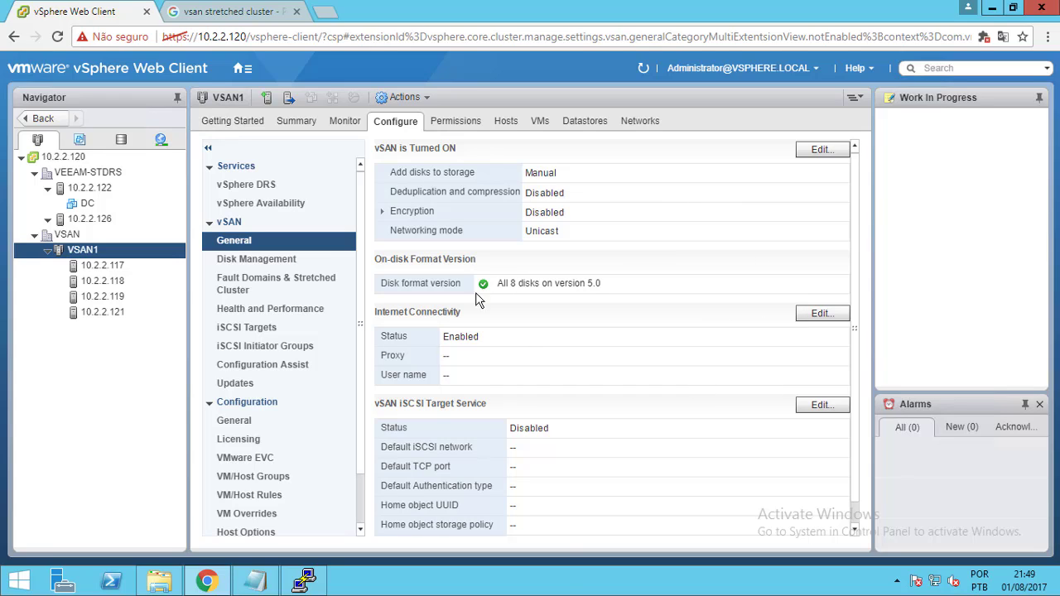
# Check VSAN1's disk groups in Disk Management, then list its datastores including the 799.97 GB vsanDatastore
pyautogui.click(293, 267)
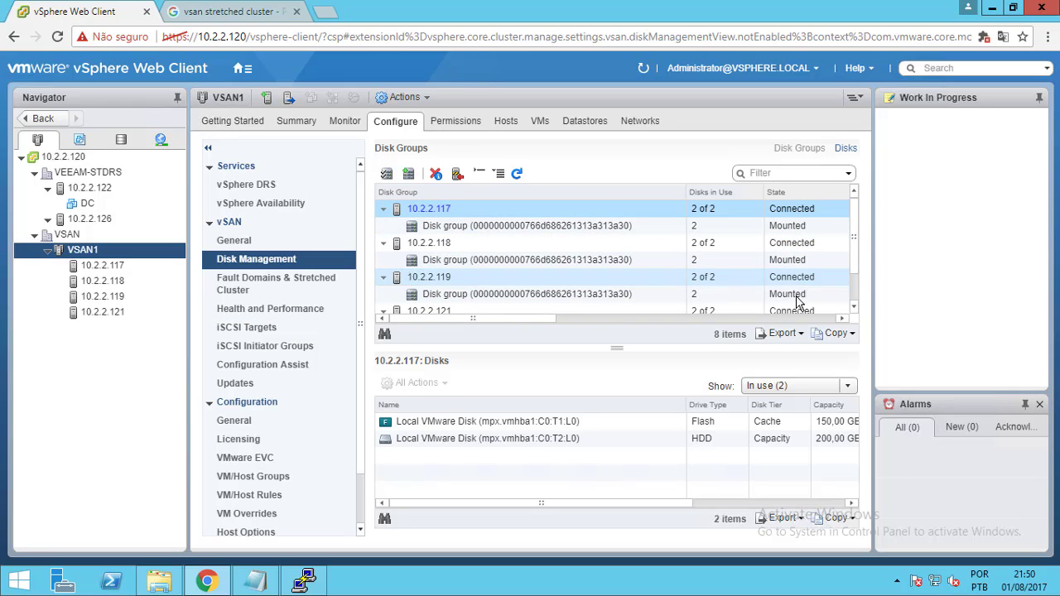
pyautogui.scroll(-1, 853, 303)
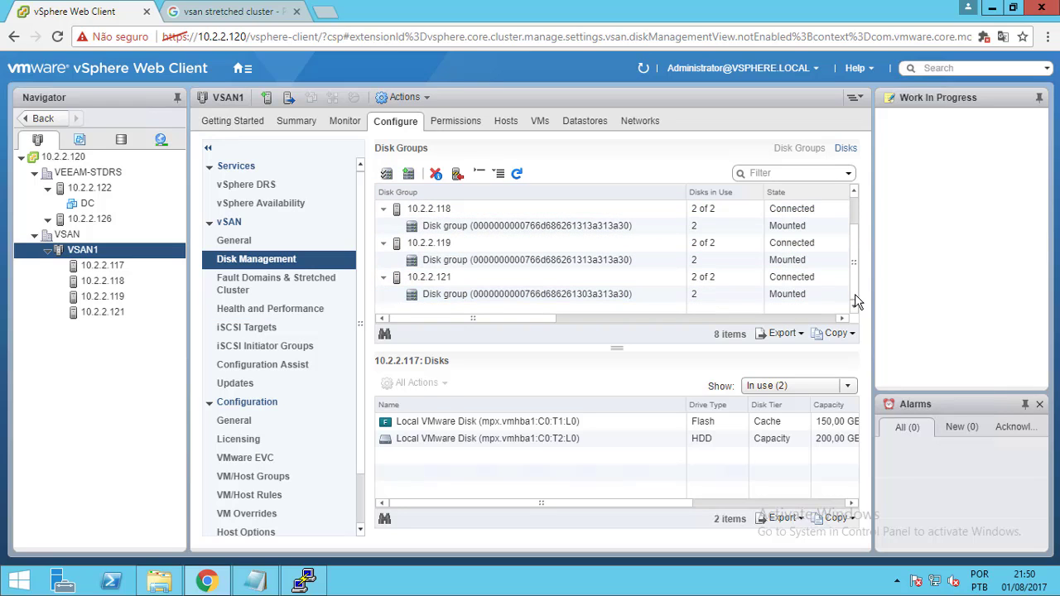
pyautogui.scroll(1, 855, 213)
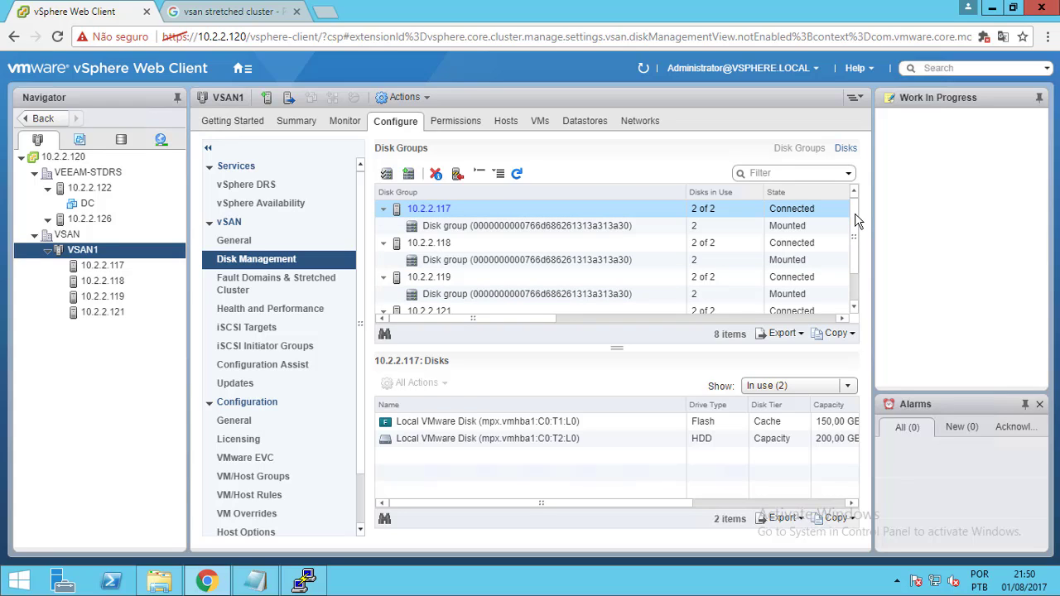
pyautogui.click(582, 124)
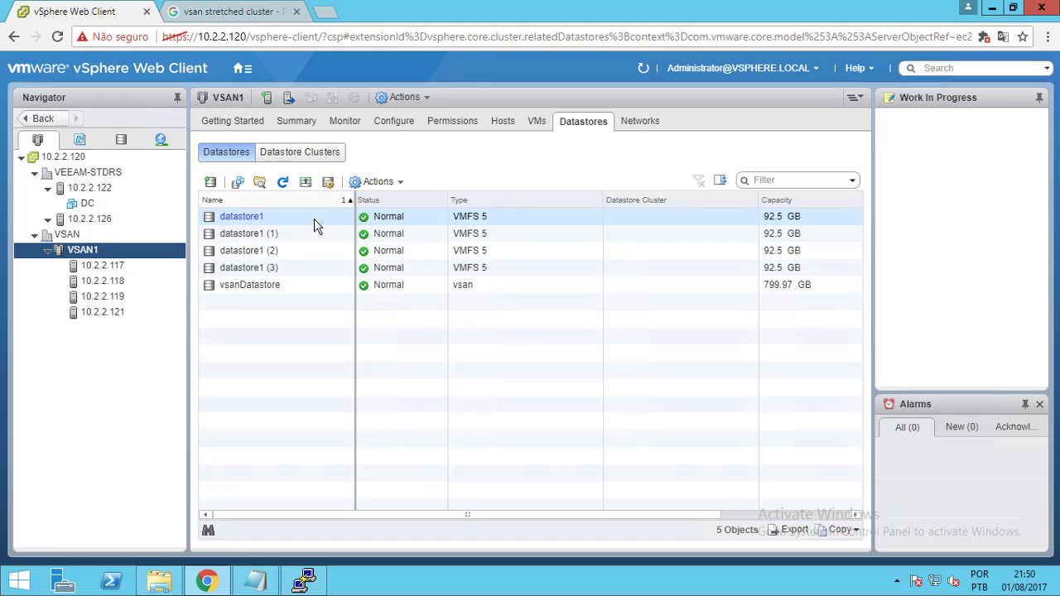
# Select vsanDatastore in the datastore list and open its Settings from the context menu
pyautogui.click(314, 218)
pyautogui.keyDown('ctrl'); pyautogui.click(313, 267); pyautogui.keyUp('ctrl')
pyautogui.click(298, 290)
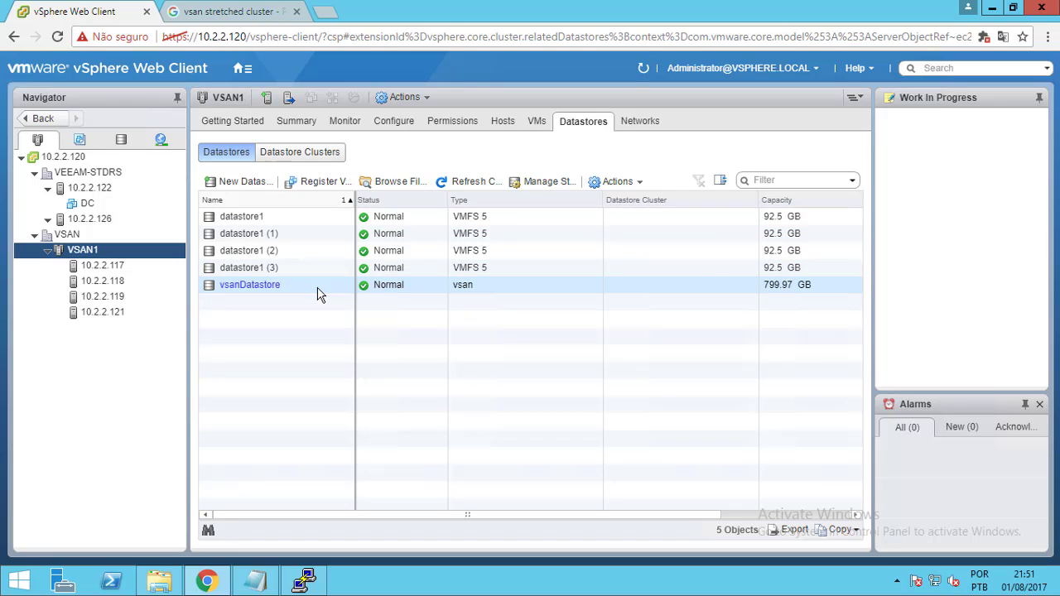
pyautogui.rightClick(319, 293)
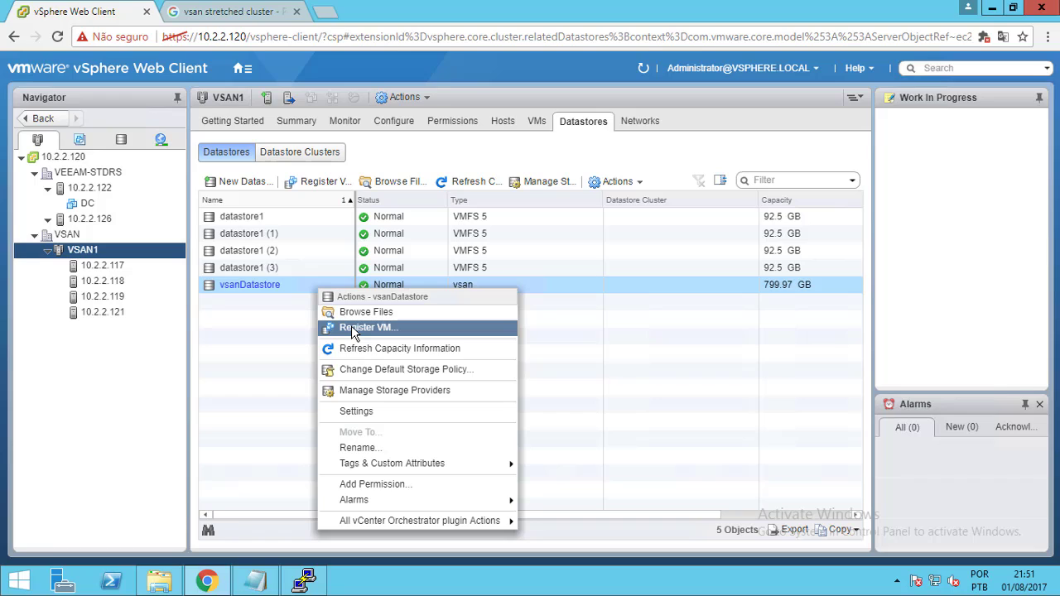
pyautogui.click(367, 367)
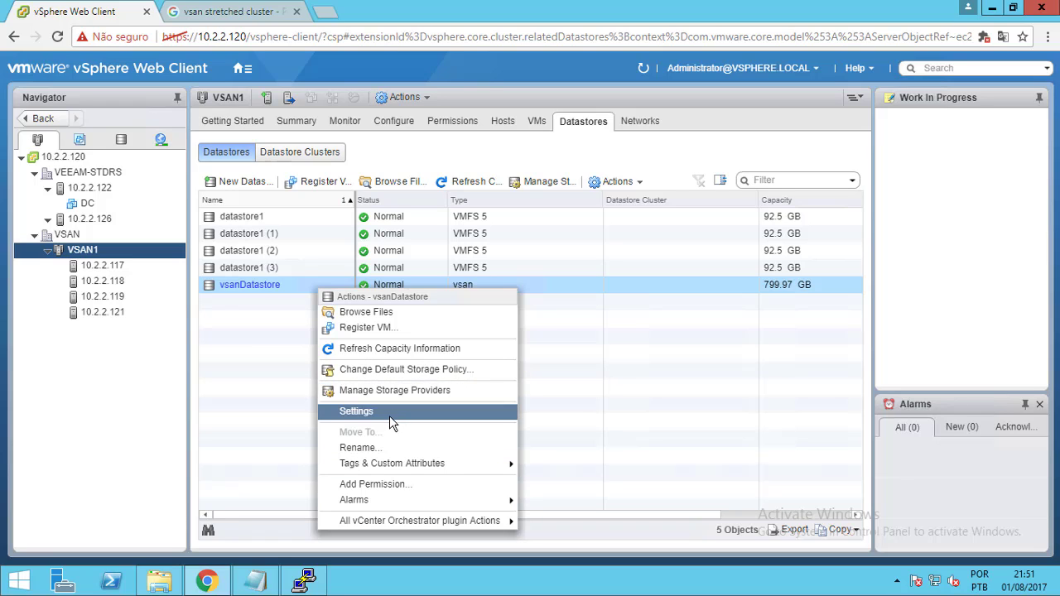
pyautogui.click(391, 421)
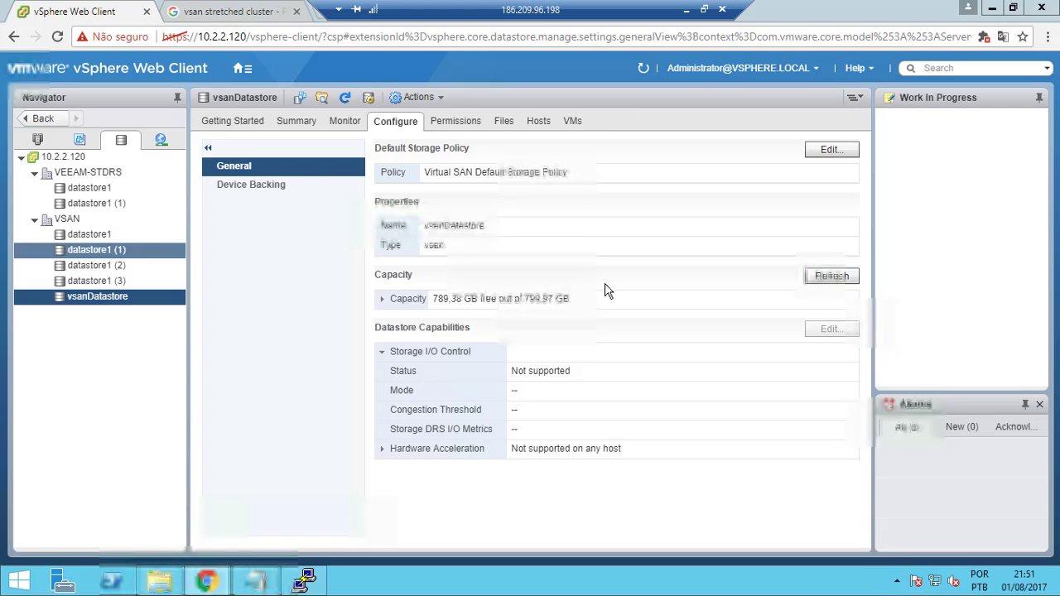
pyautogui.click(39, 138)
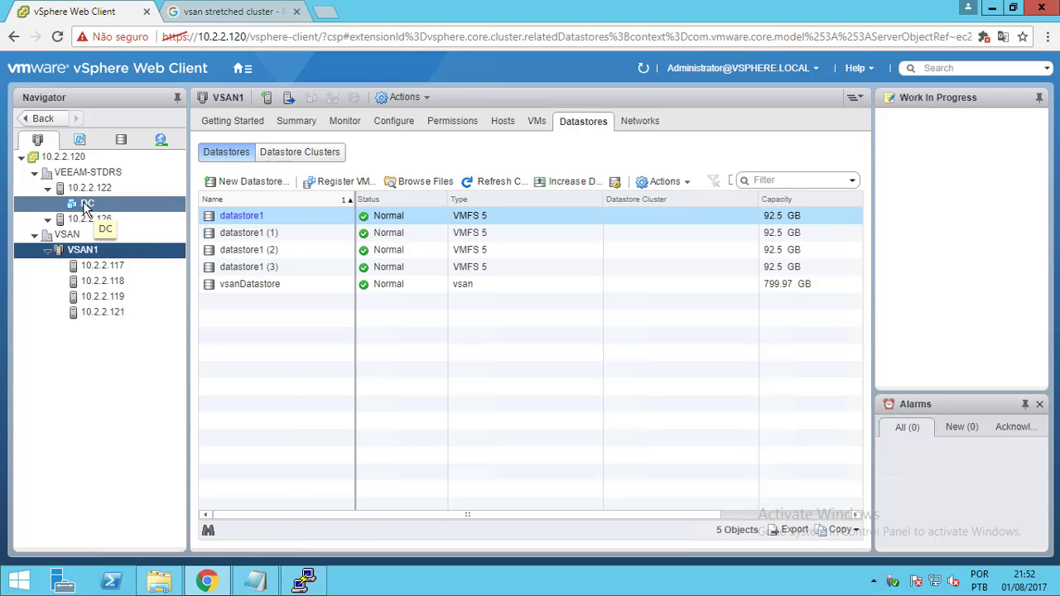
# Start Clone to Virtual Machine on the DC VM from its context menu
pyautogui.rightClick(86, 207)
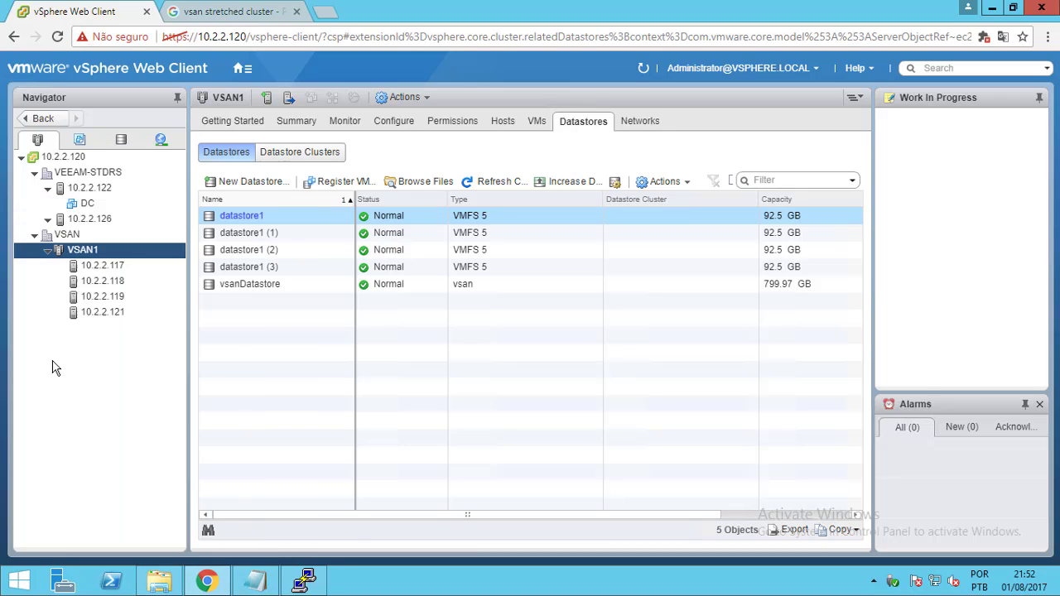
pyautogui.click(55, 368)
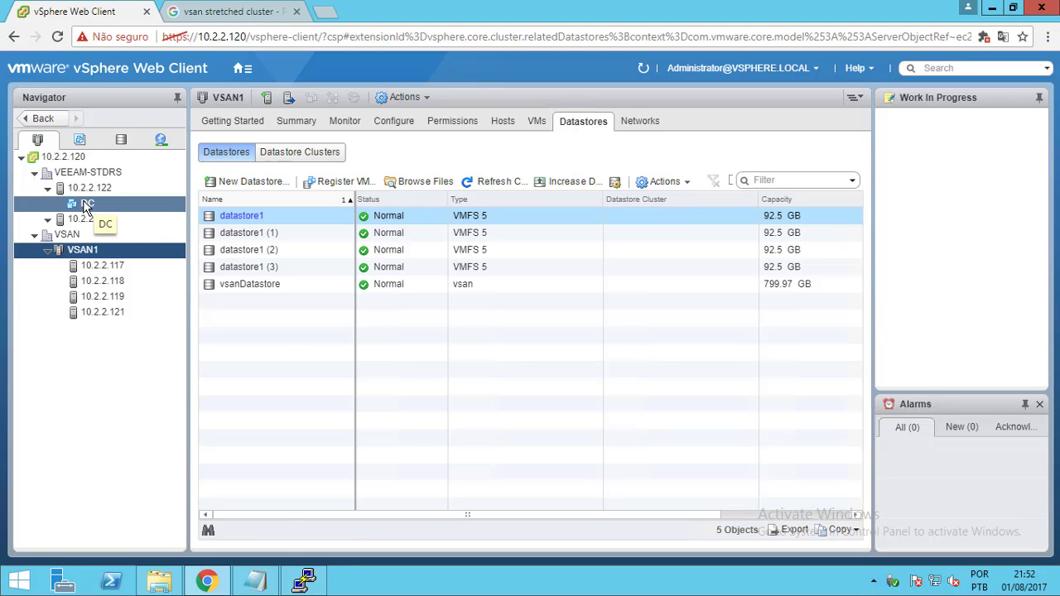
pyautogui.rightClick(86, 207)
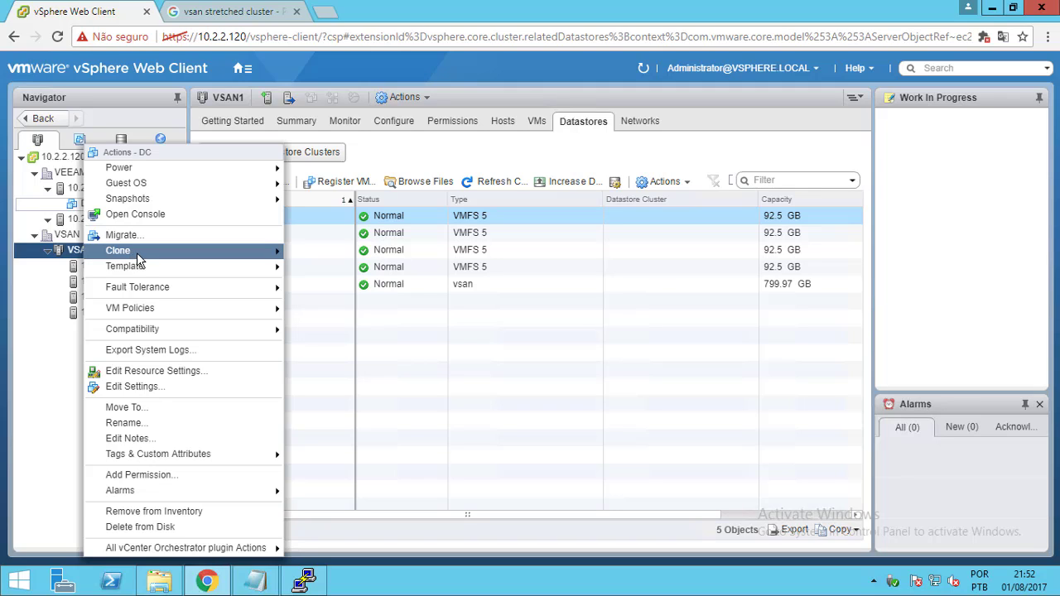
pyautogui.click(138, 257)
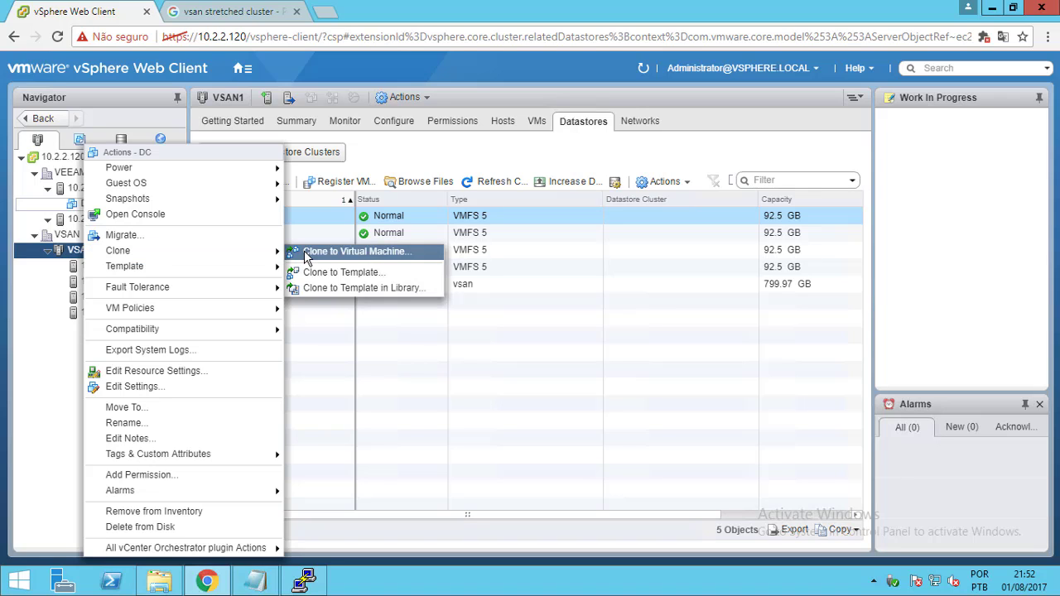
pyautogui.click(348, 251)
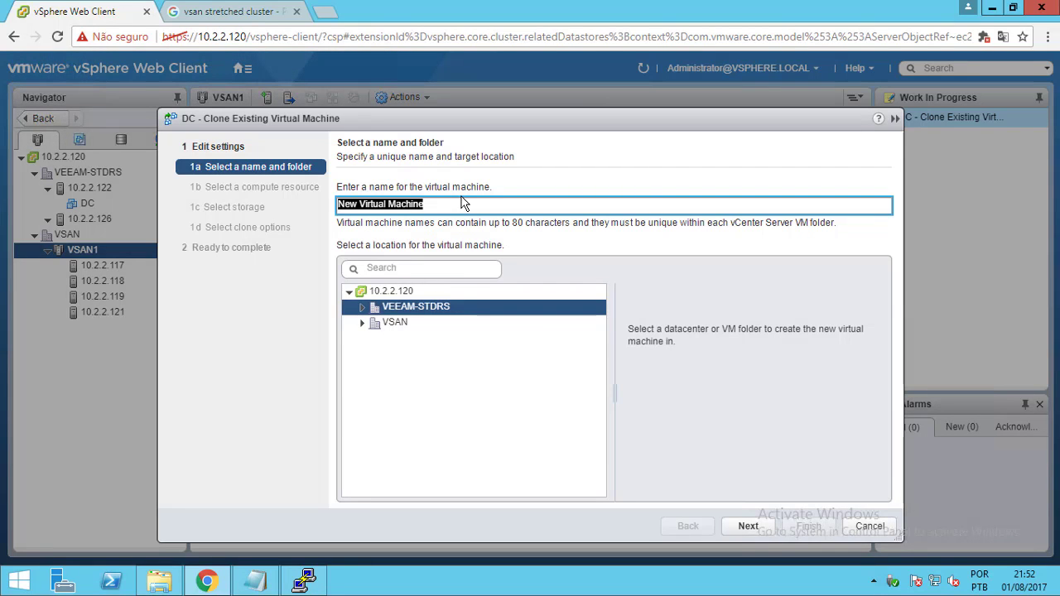
# Name the clone 'DC' and place it in the VSAN datacenter
pyautogui.write('DC')
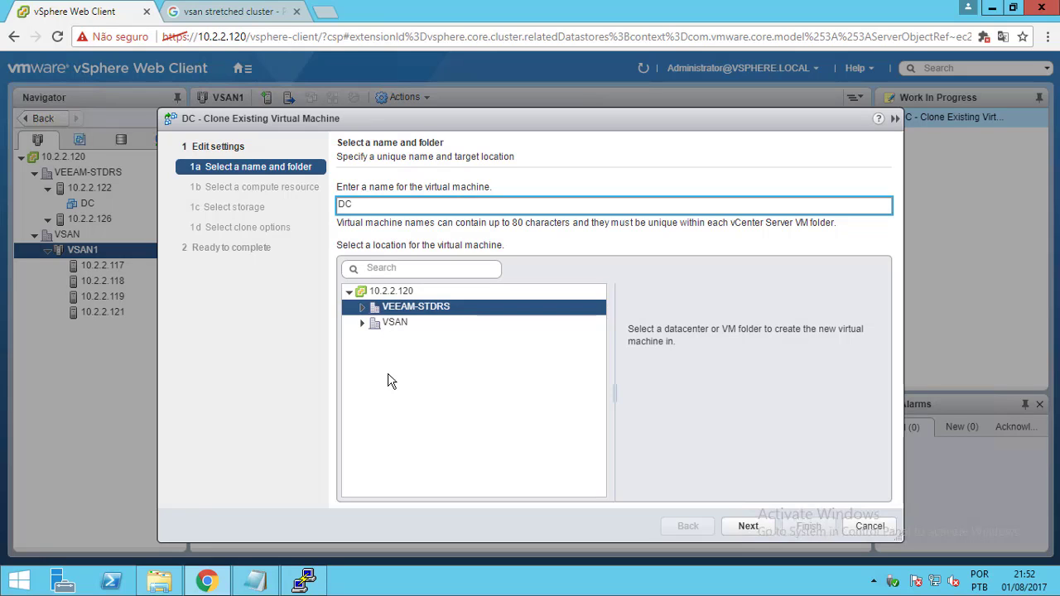
pyautogui.click(364, 324)
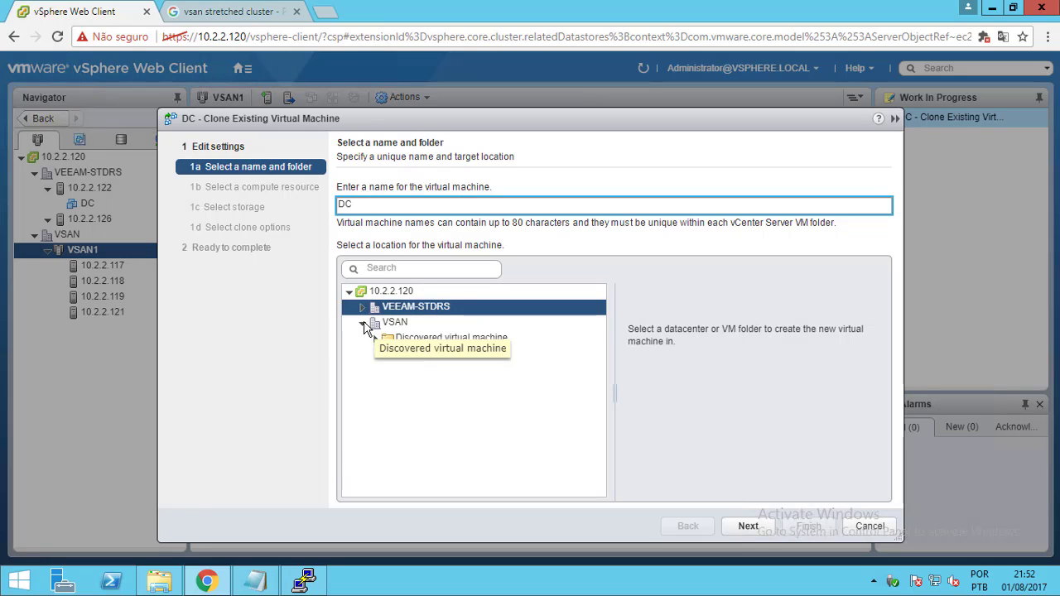
pyautogui.click(407, 328)
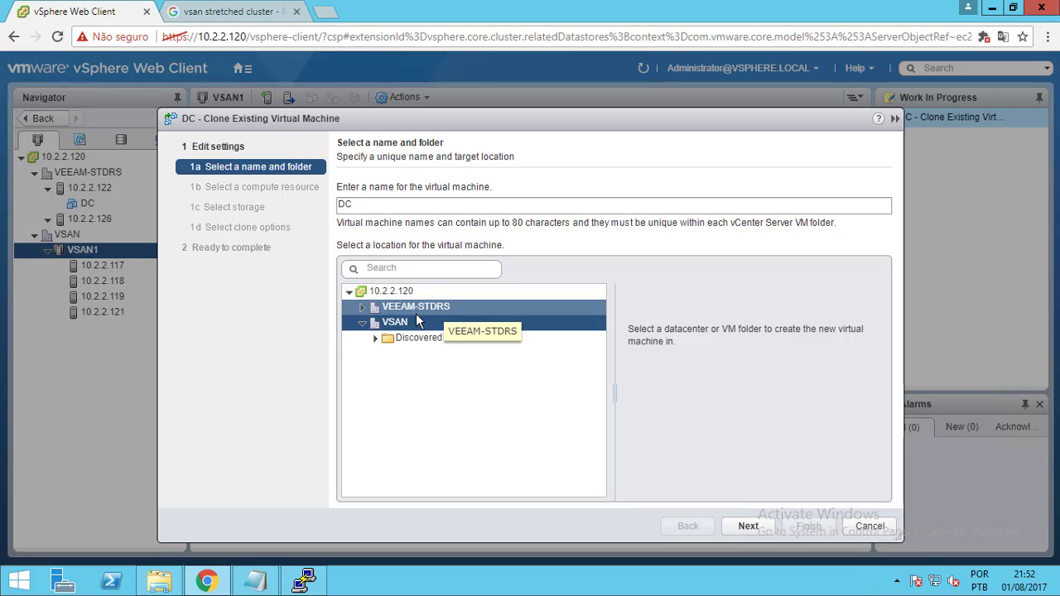
pyautogui.click(745, 528)
# After 10.2.2.121 fails the EVC compatibility check, choose host 10.2.2.119 as the compute resource
pyautogui.click(360, 240)
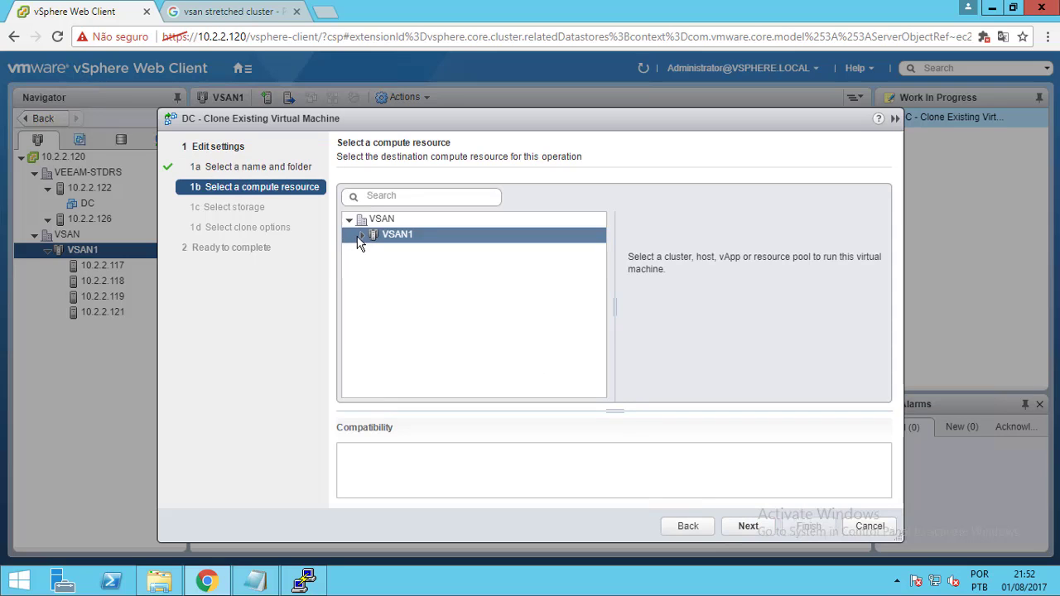
pyautogui.click(361, 237)
pyautogui.click(414, 297)
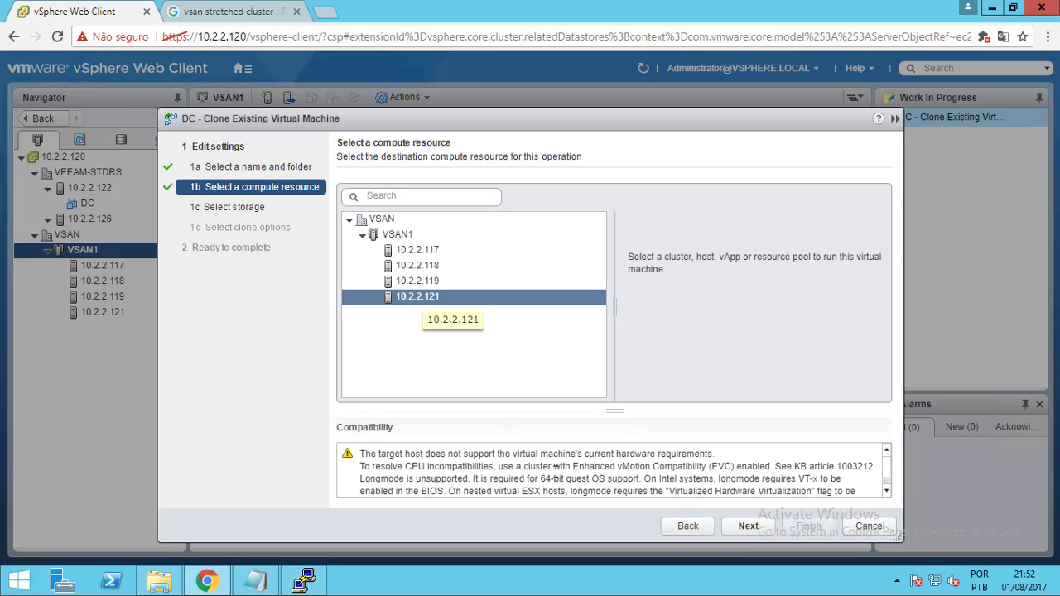
pyautogui.moveTo(570, 467); pyautogui.dragTo(672, 466)
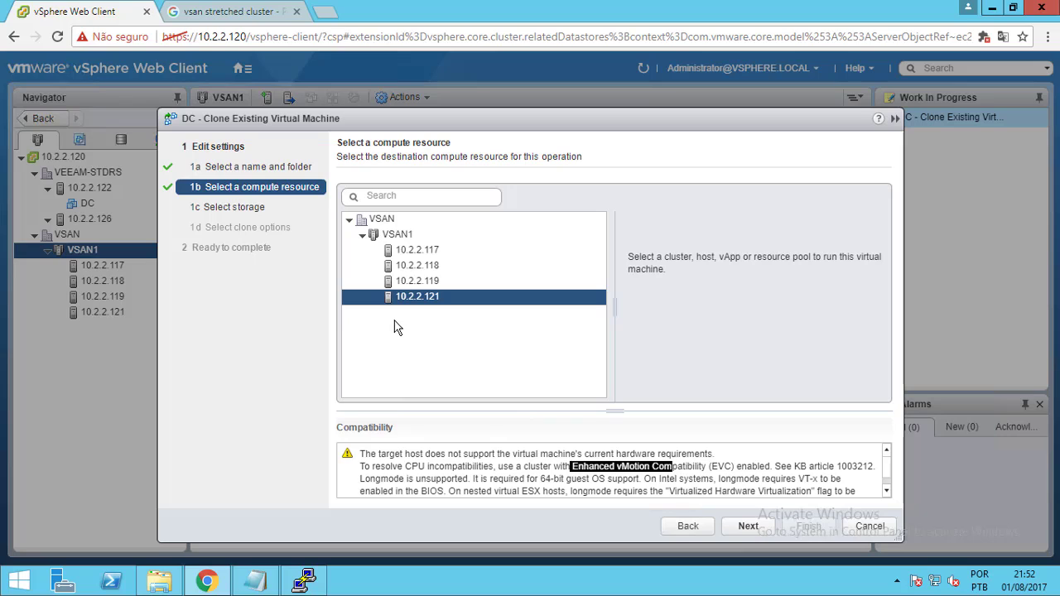
pyautogui.moveTo(506, 479); pyautogui.dragTo(748, 469)
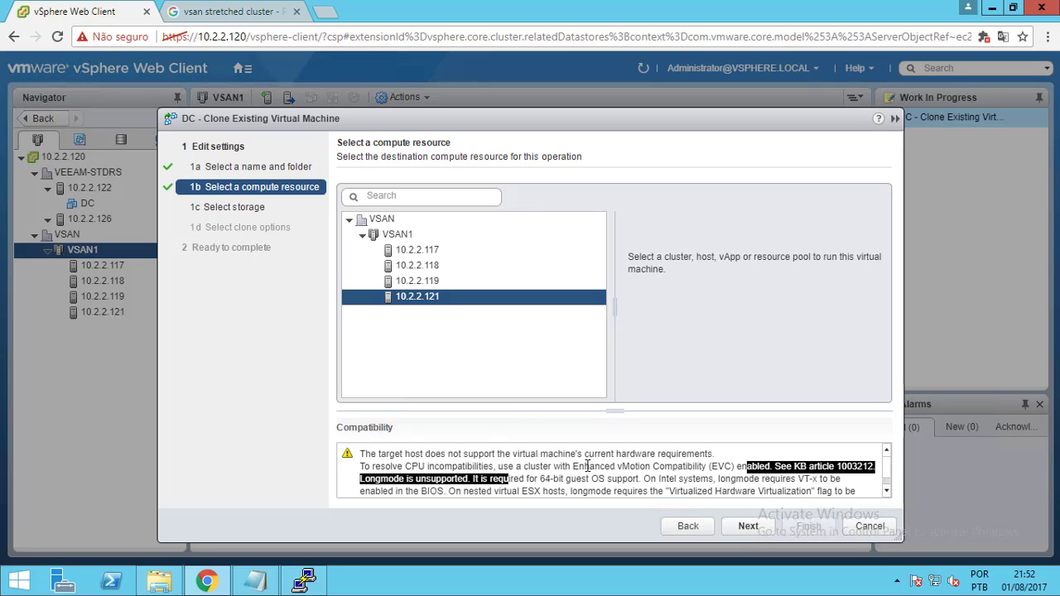
pyautogui.moveTo(562, 466); pyautogui.dragTo(662, 466)
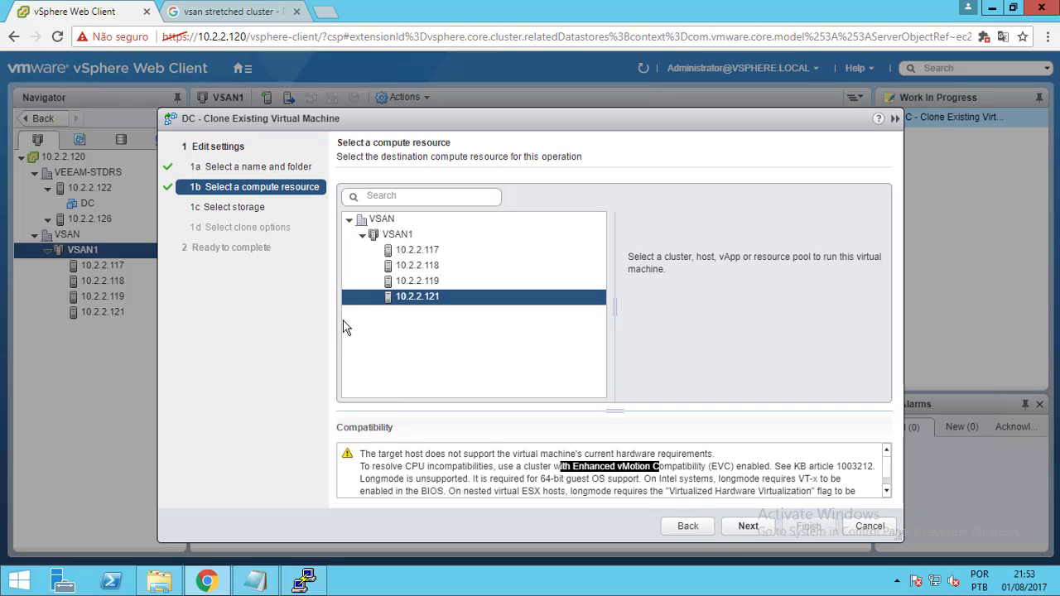
pyautogui.click(405, 285)
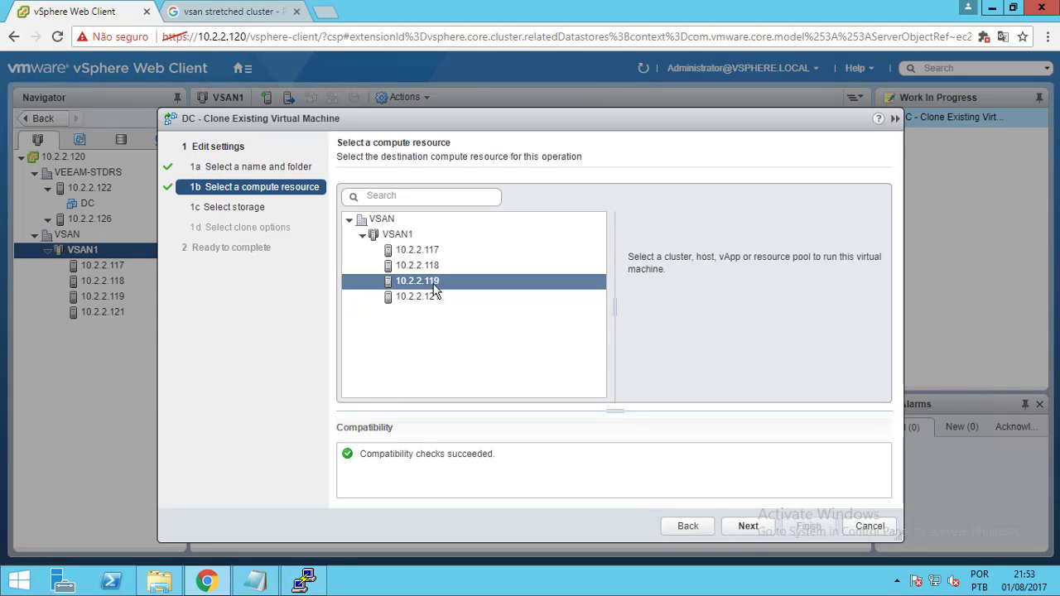
pyautogui.click(747, 526)
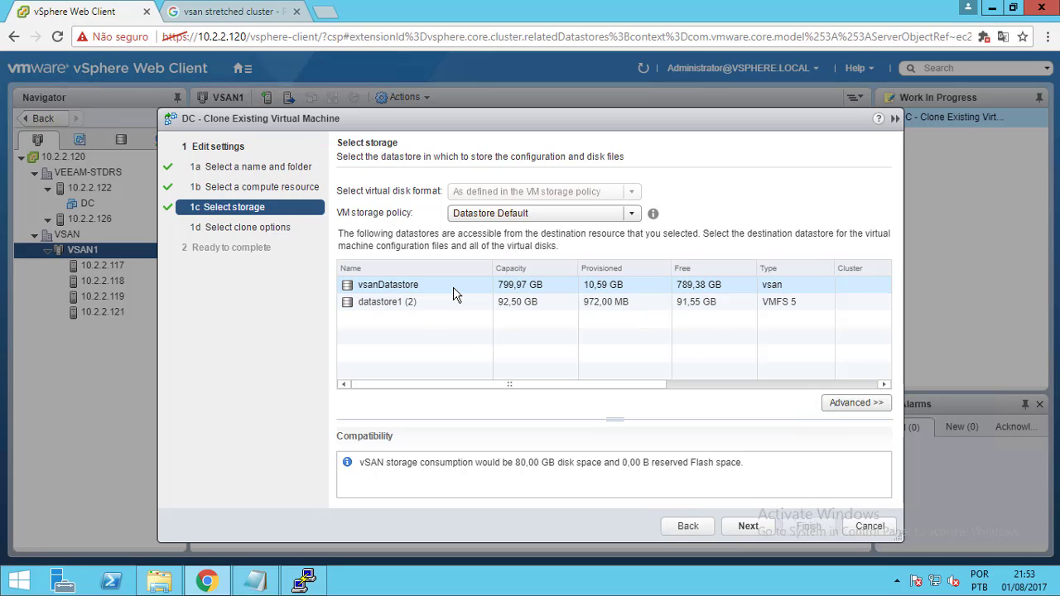
# Keep vsanDatastore as the clone's storage with the Datastore Default storage policy
pyautogui.click(745, 529)
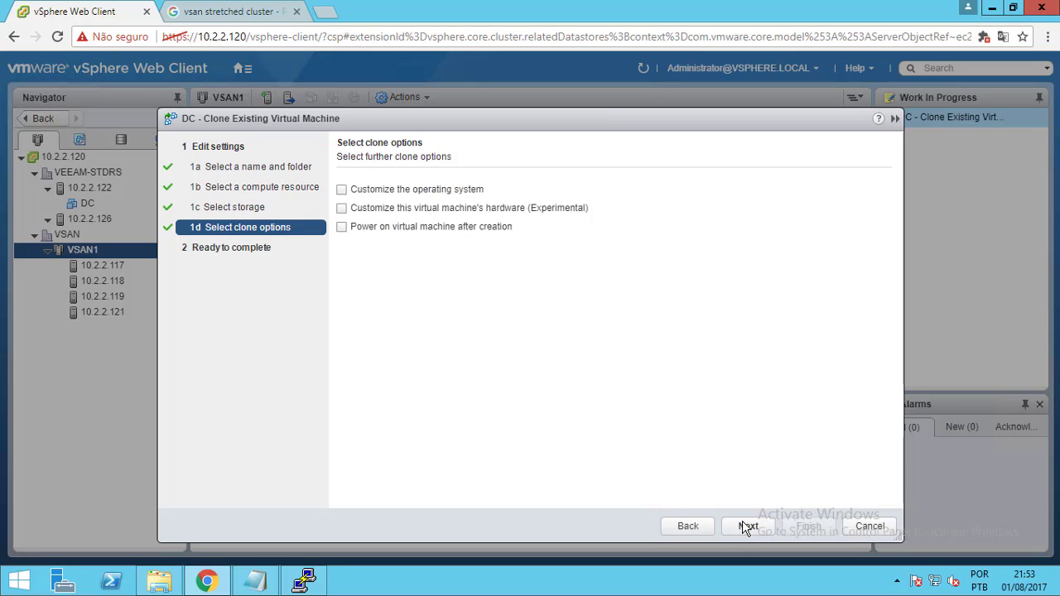
pyautogui.click(705, 527)
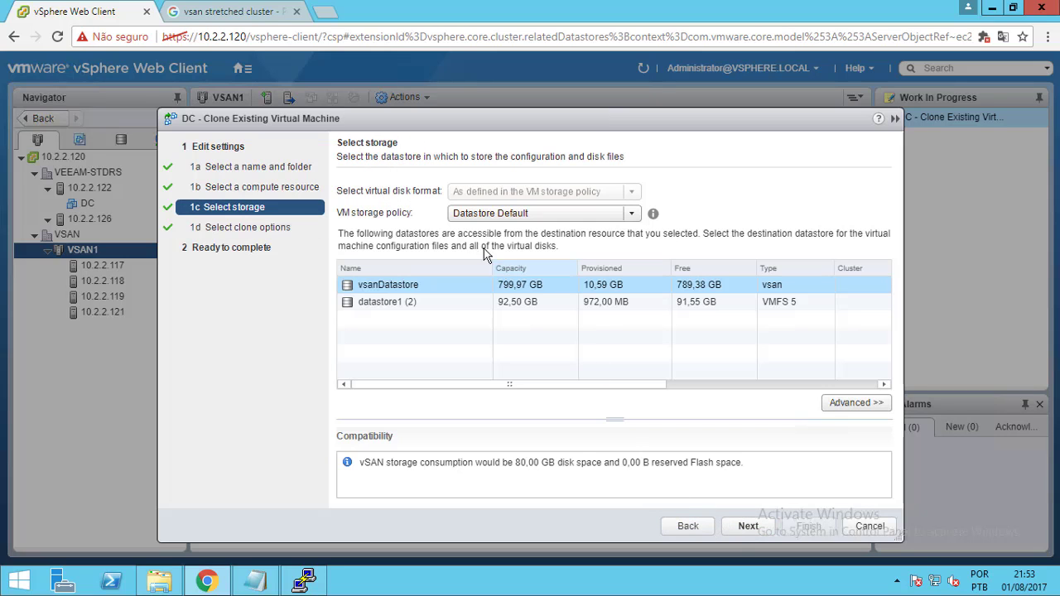
pyautogui.click(534, 215)
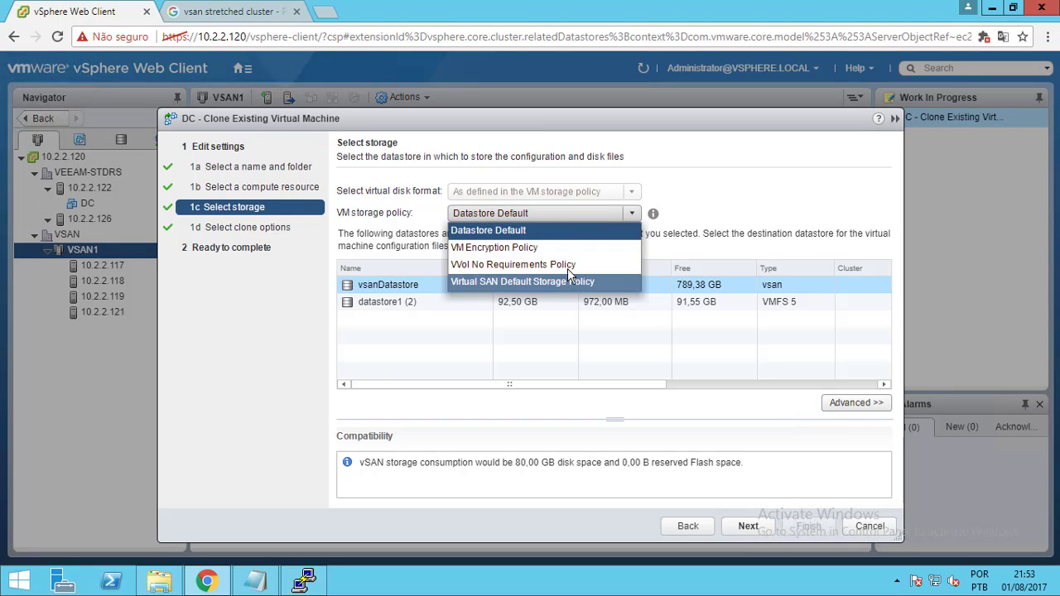
pyautogui.click(401, 229)
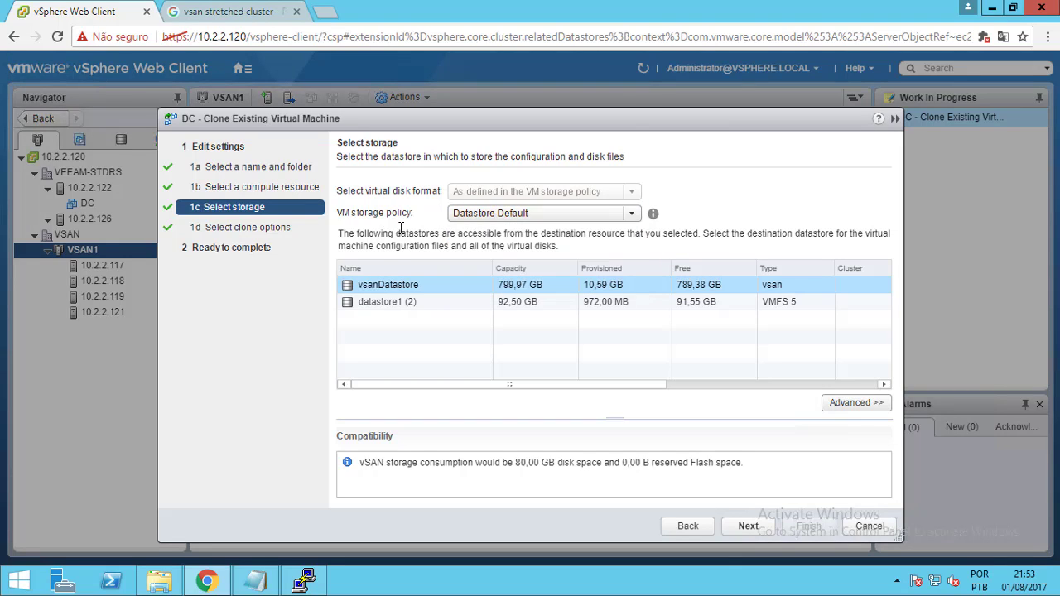
pyautogui.click(518, 218)
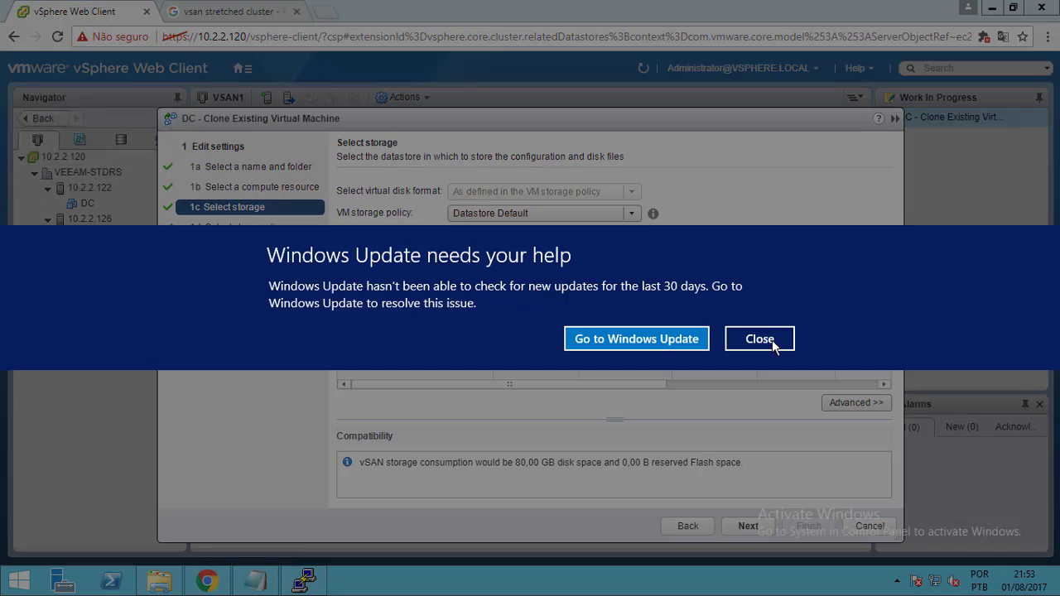
pyautogui.click(778, 342)
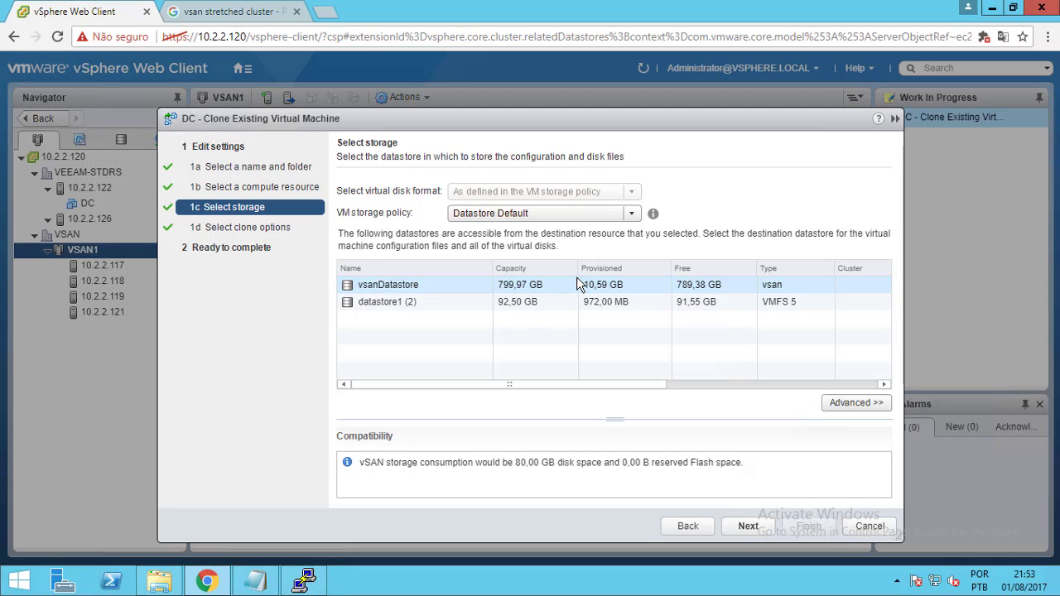
pyautogui.click(576, 214)
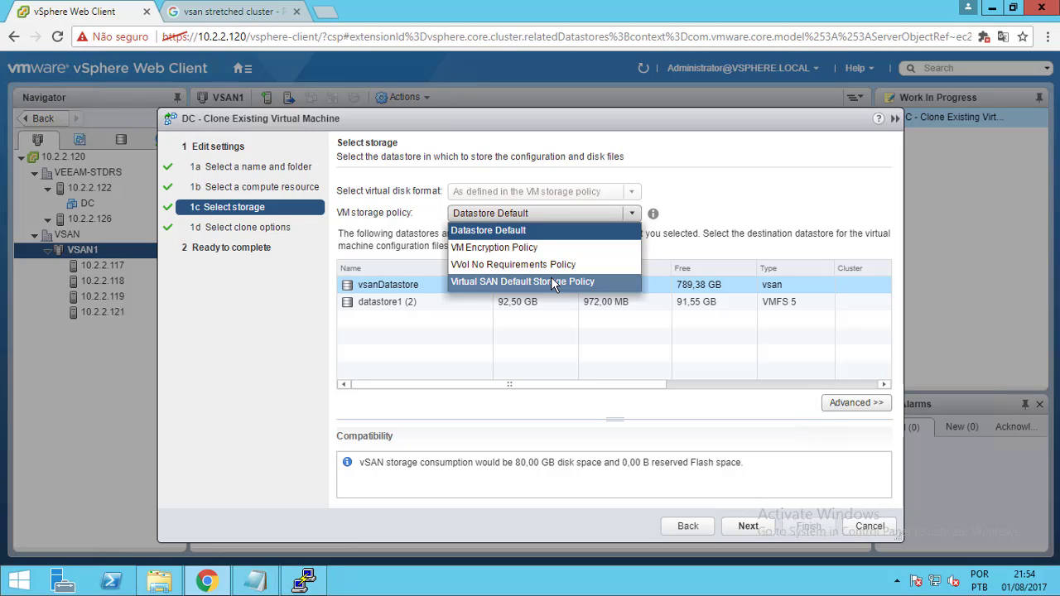
pyautogui.click(537, 233)
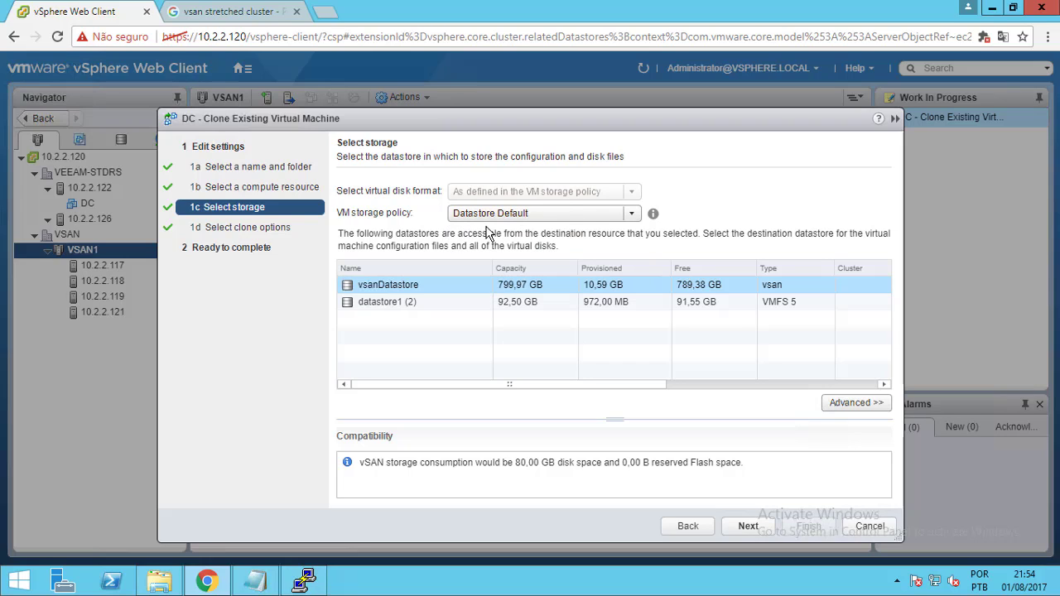
# Accept the default clone options and finish the wizard to submit the DC clone
pyautogui.click(753, 527)
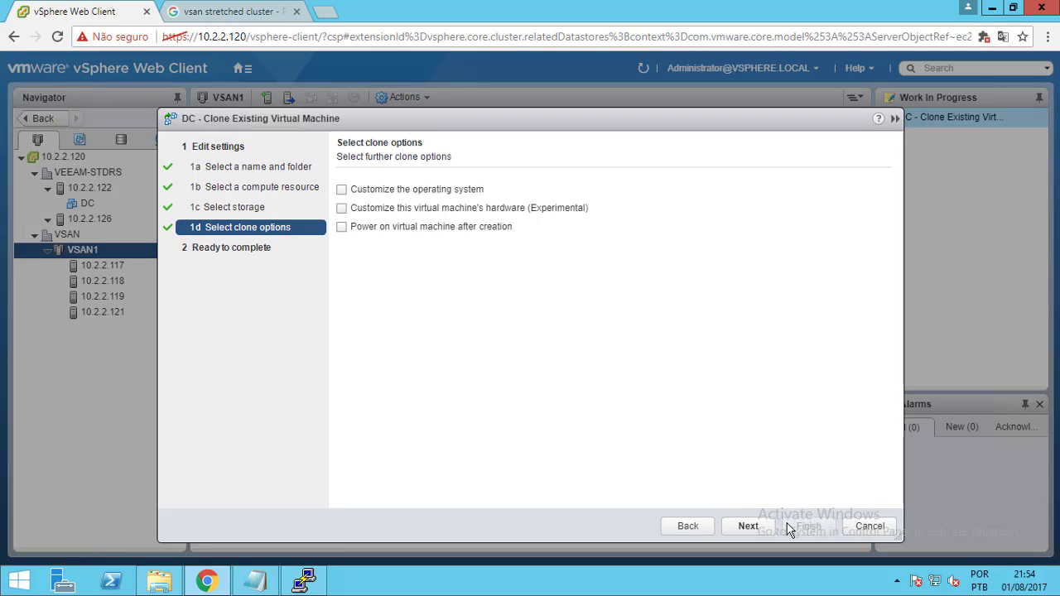
pyautogui.click(753, 526)
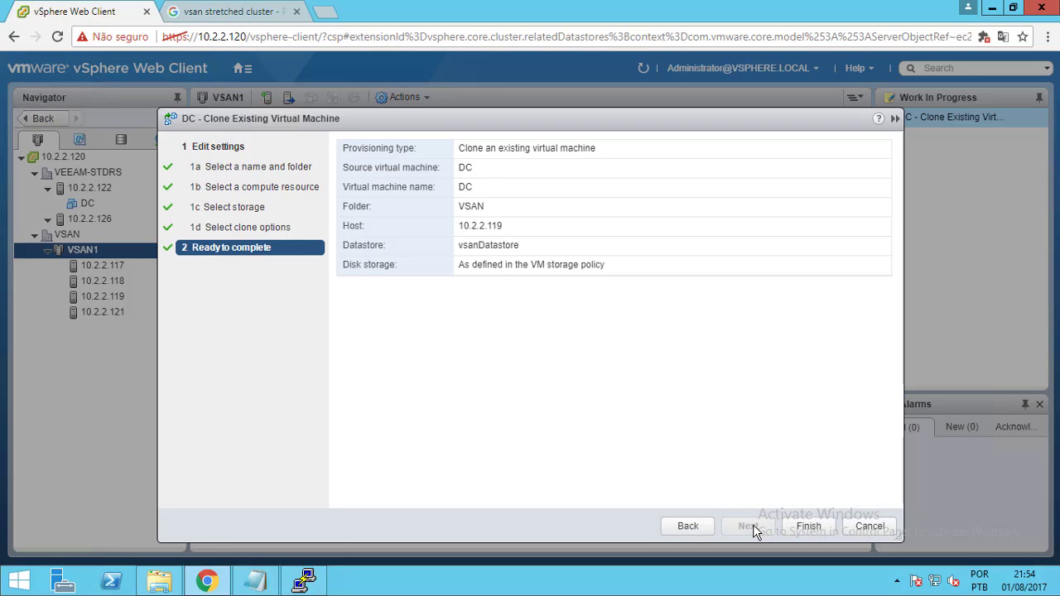
pyautogui.click(807, 527)
# Check the running Clone virtual machine task in the task console, then minimize the remote session
pyautogui.click(242, 69)
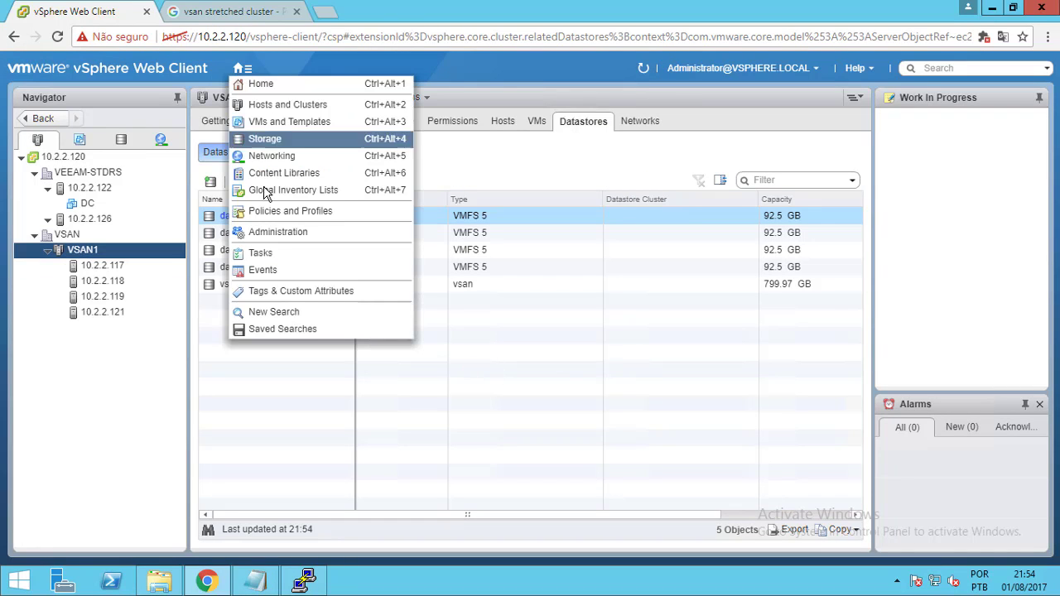
pyautogui.click(279, 256)
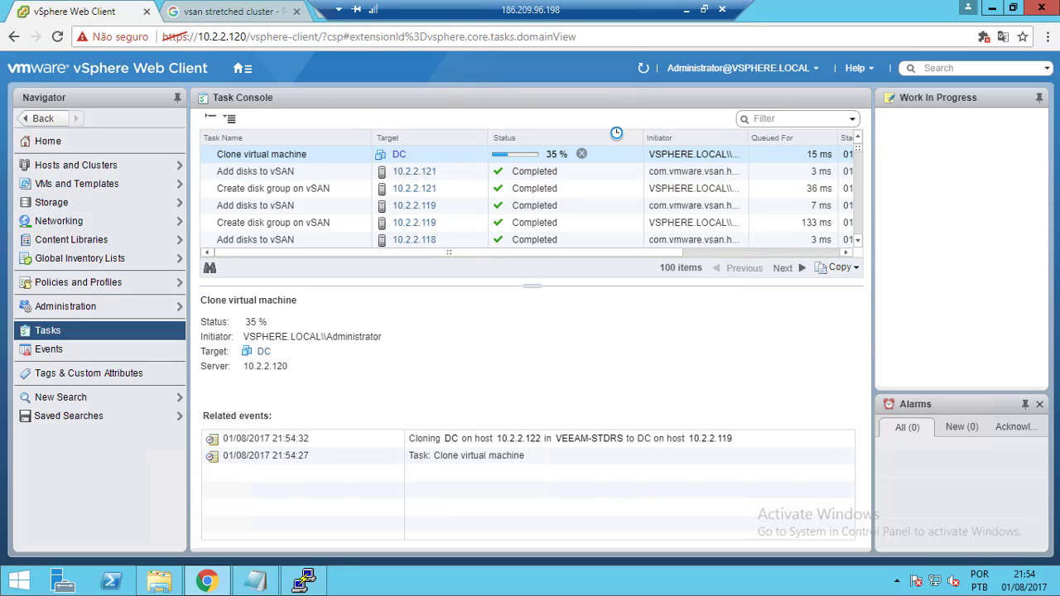
pyautogui.click(688, 9)
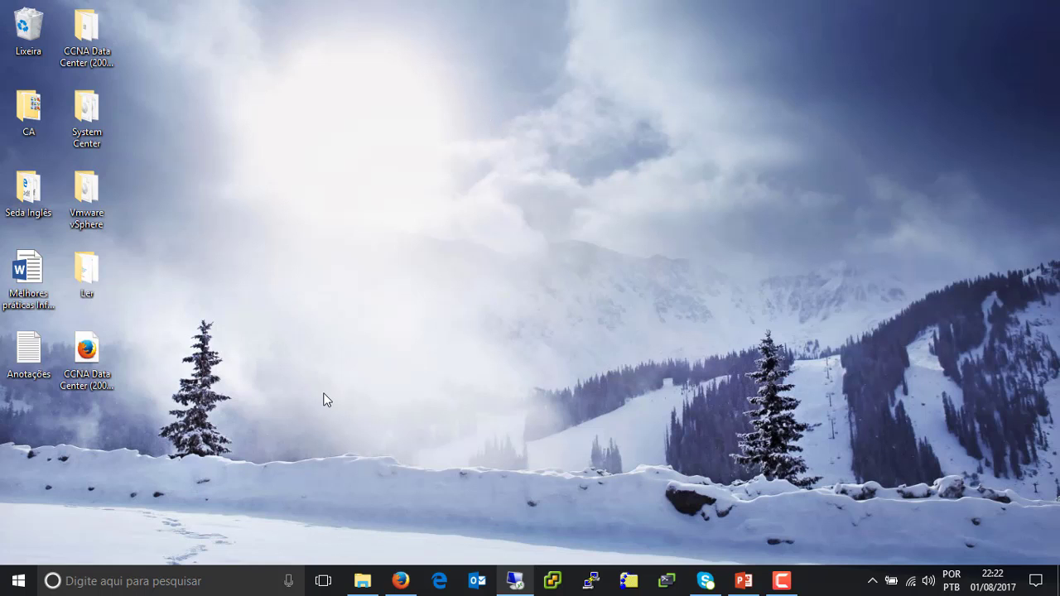
# Restore the remote session, review the completed DC clone task, and go to Hosts and Clusters
pyautogui.click(515, 582)
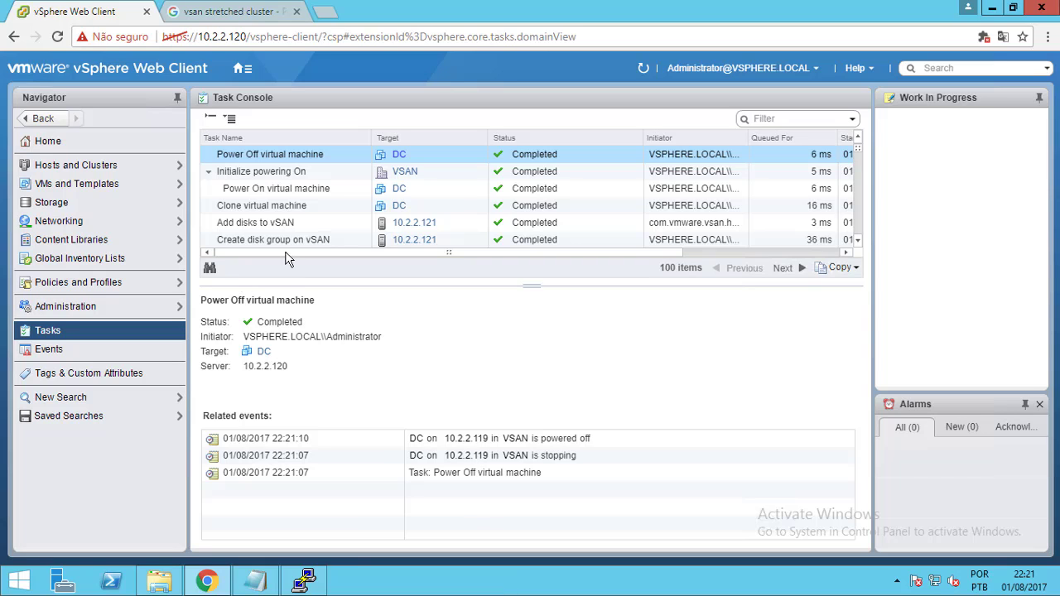
pyautogui.click(857, 239)
pyautogui.click(858, 239)
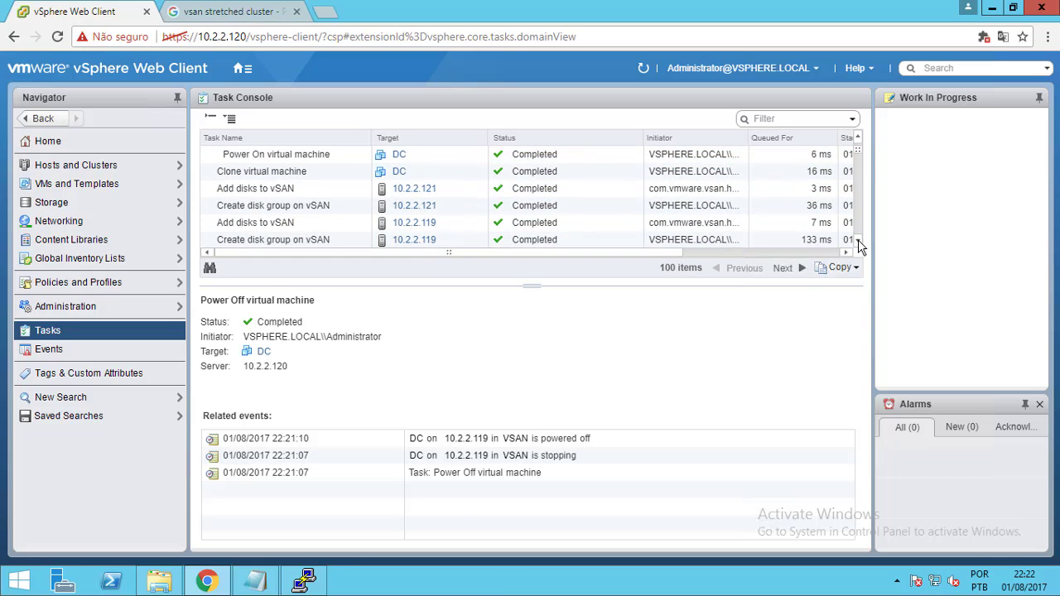
pyautogui.click(423, 172)
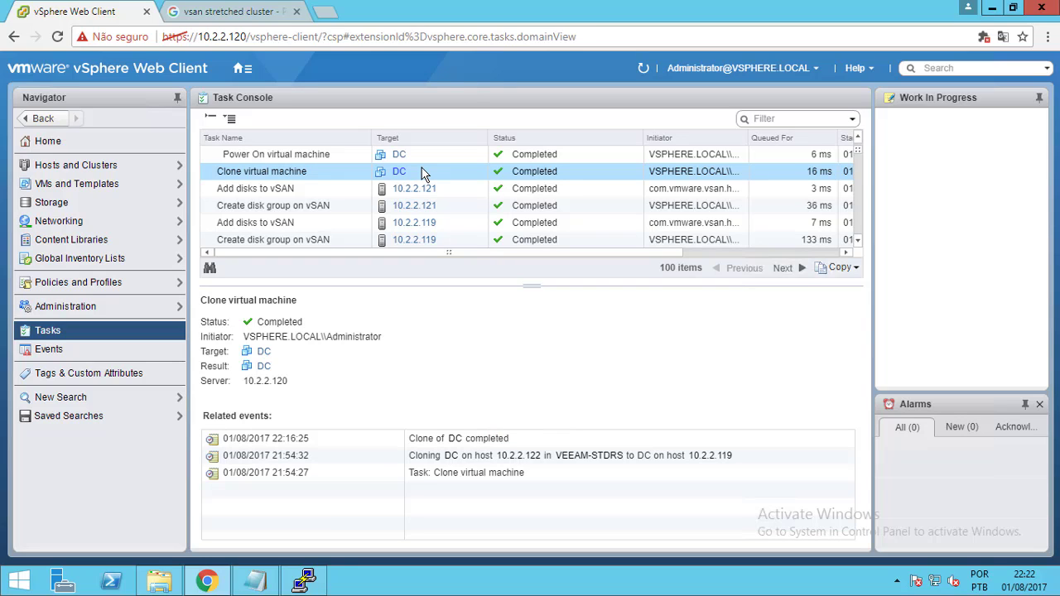
pyautogui.click(86, 168)
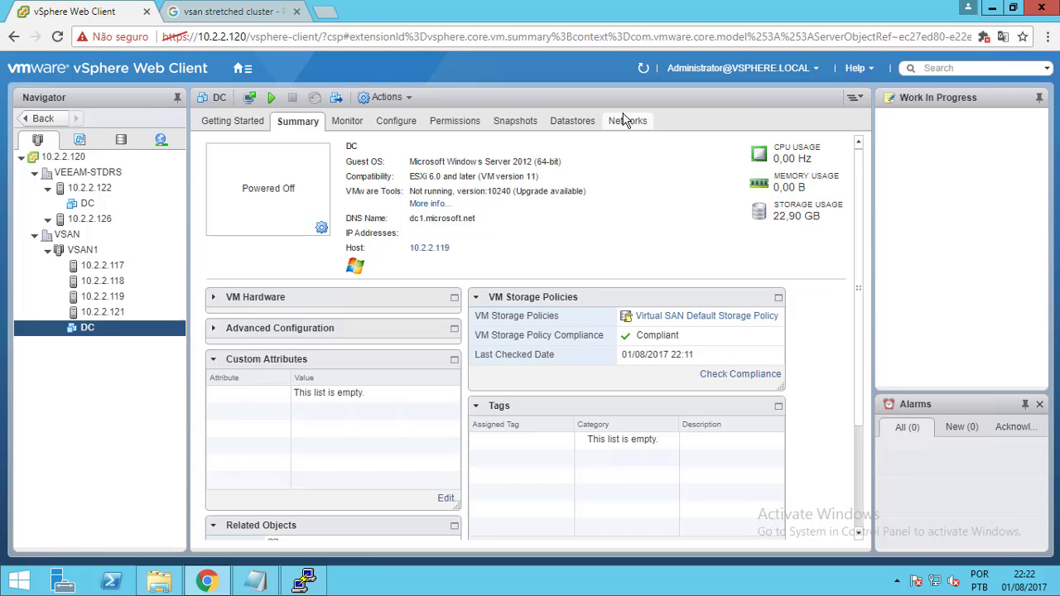
# View the DC VM's datastores, power it on, and show its Summary page
pyautogui.click(570, 124)
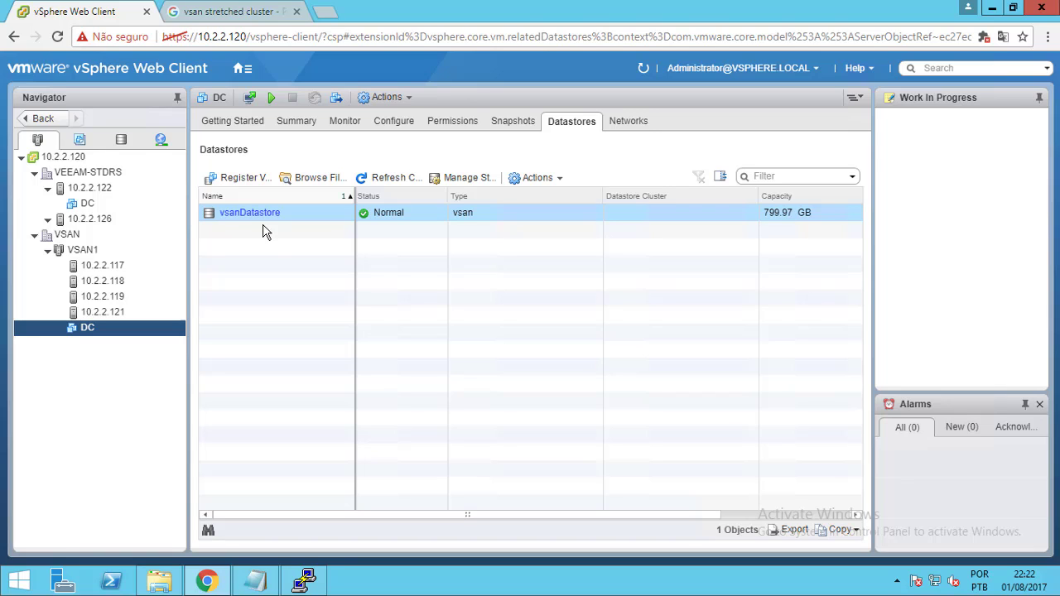
pyautogui.rightClick(112, 326)
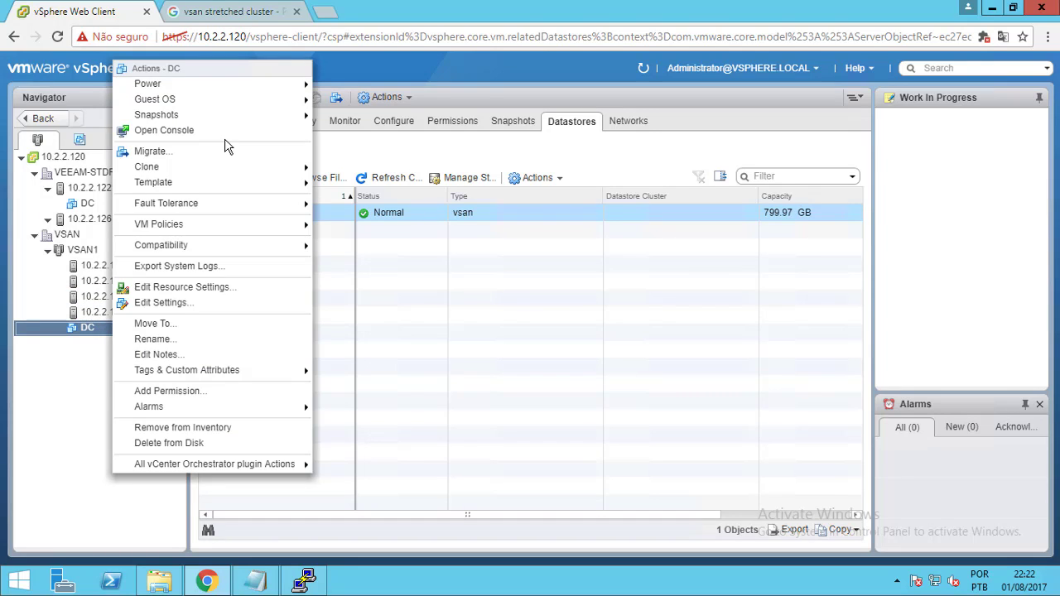
pyautogui.moveTo(243, 93)
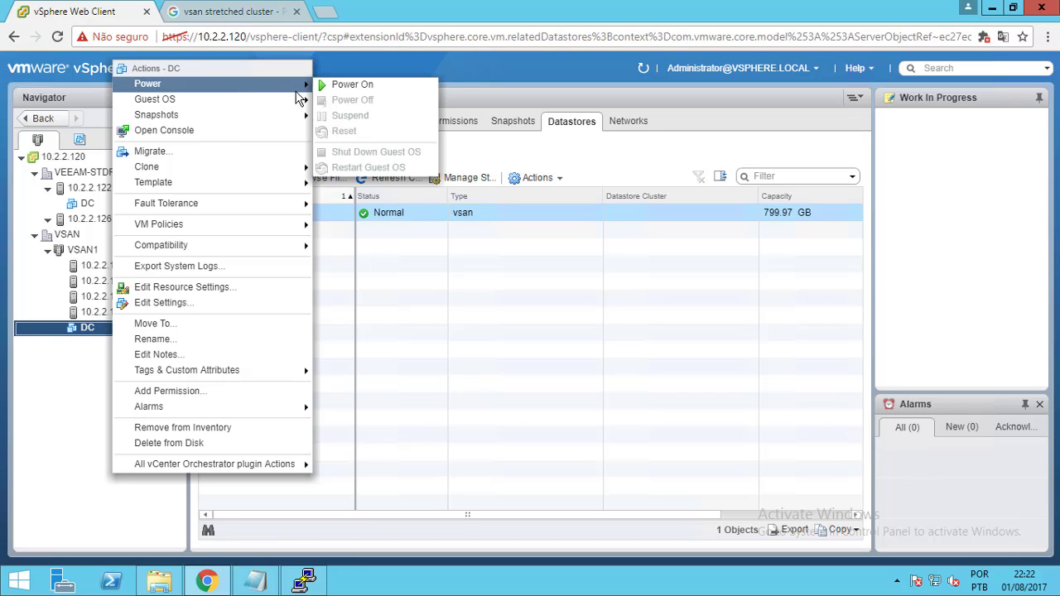
pyautogui.click(335, 89)
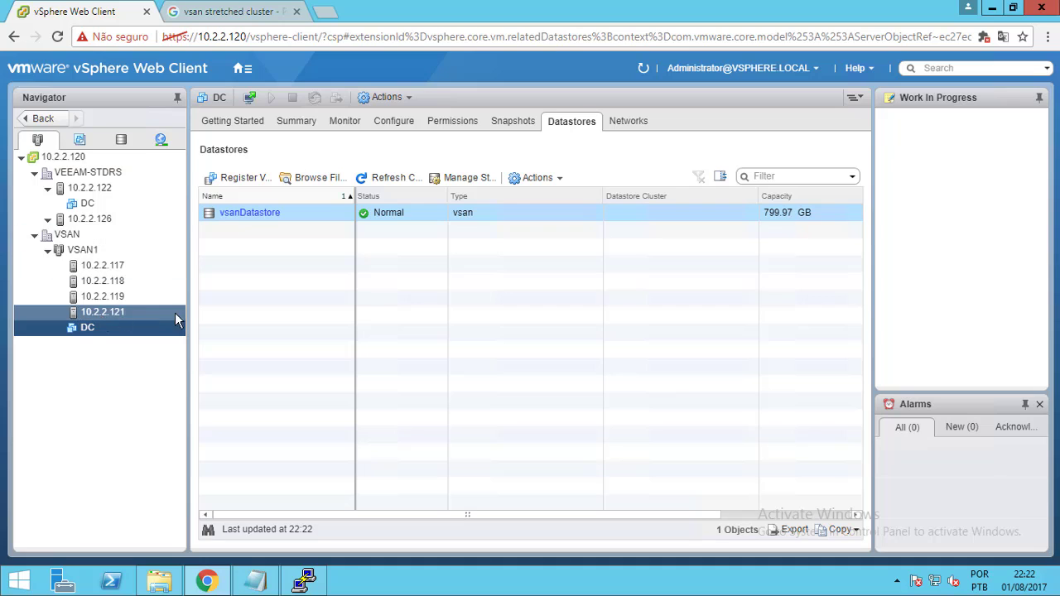
pyautogui.click(288, 125)
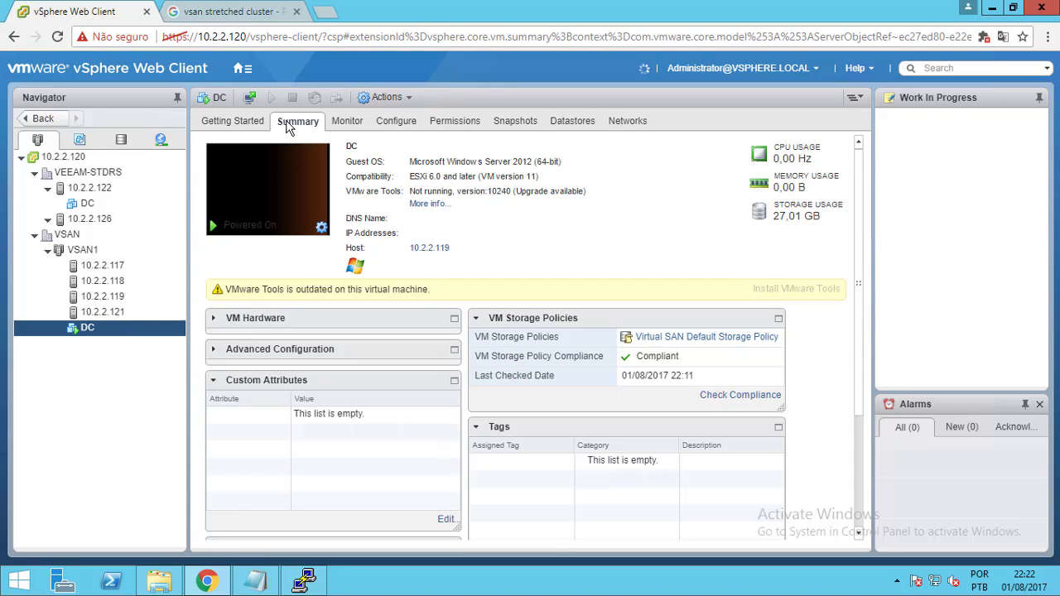
# Open the DC web console in a new tab, return to the Web Client, and minimize the remote session
pyautogui.click(267, 199)
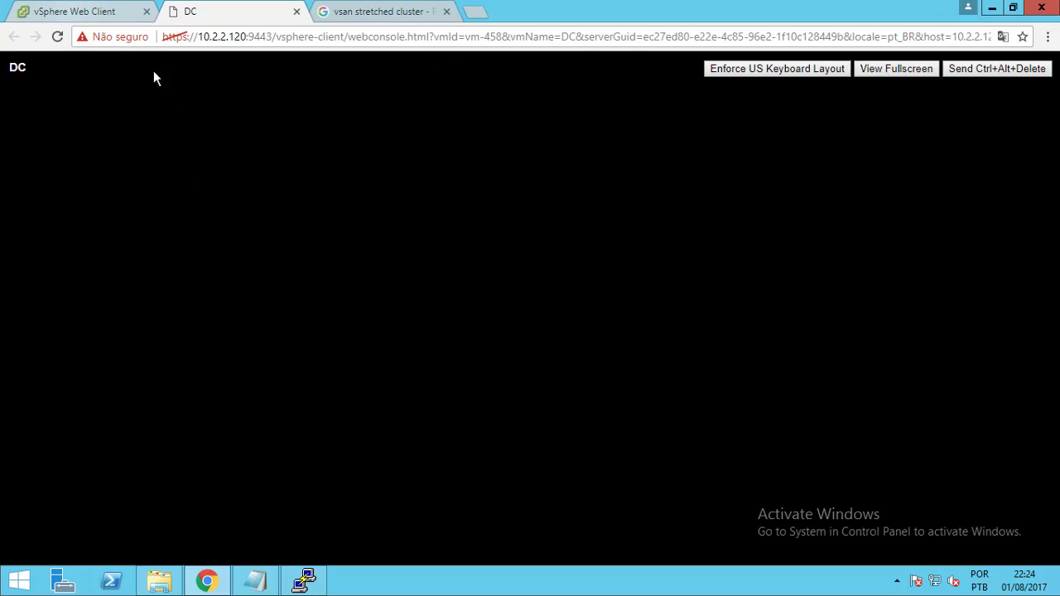
pyautogui.click(126, 9)
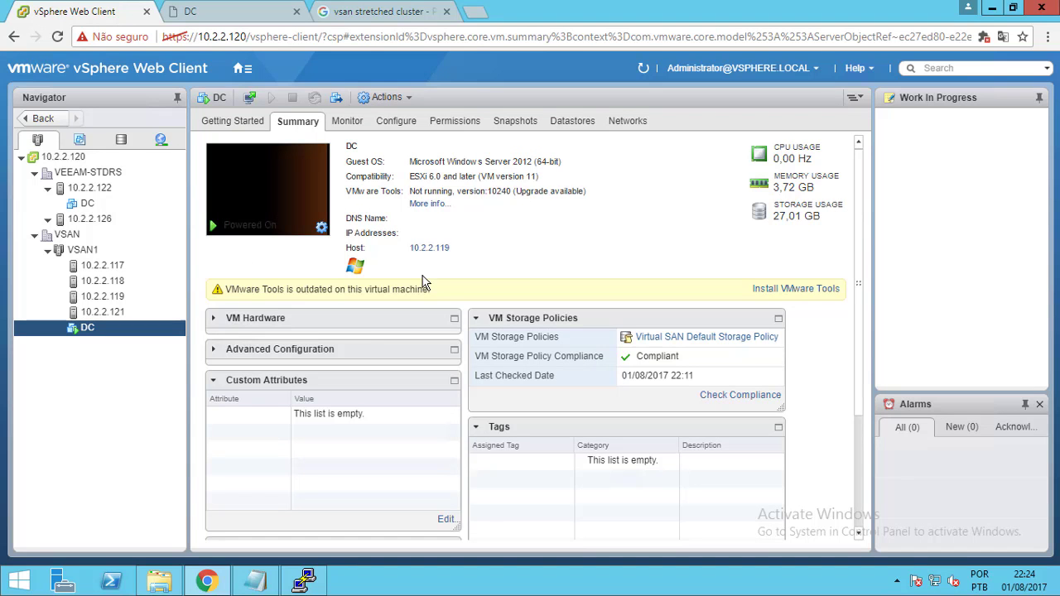
pyautogui.moveTo(916, 1)
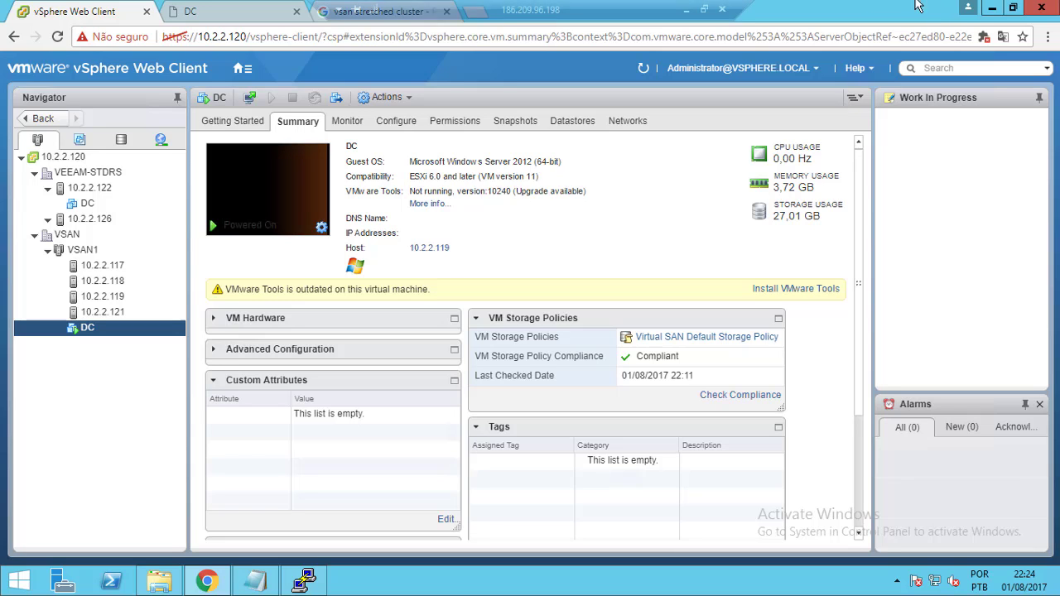
pyautogui.click(687, 9)
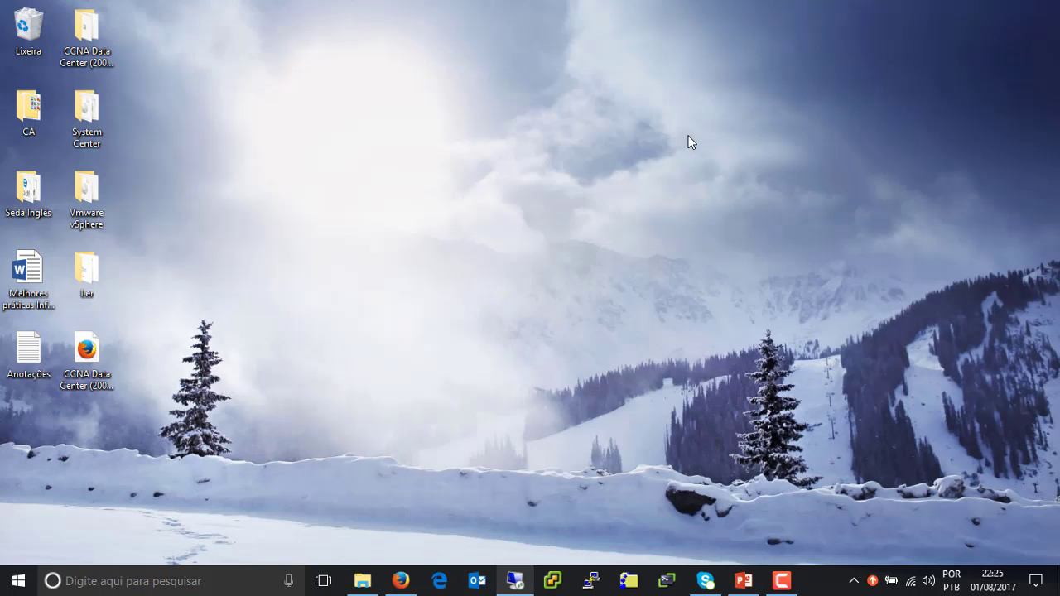